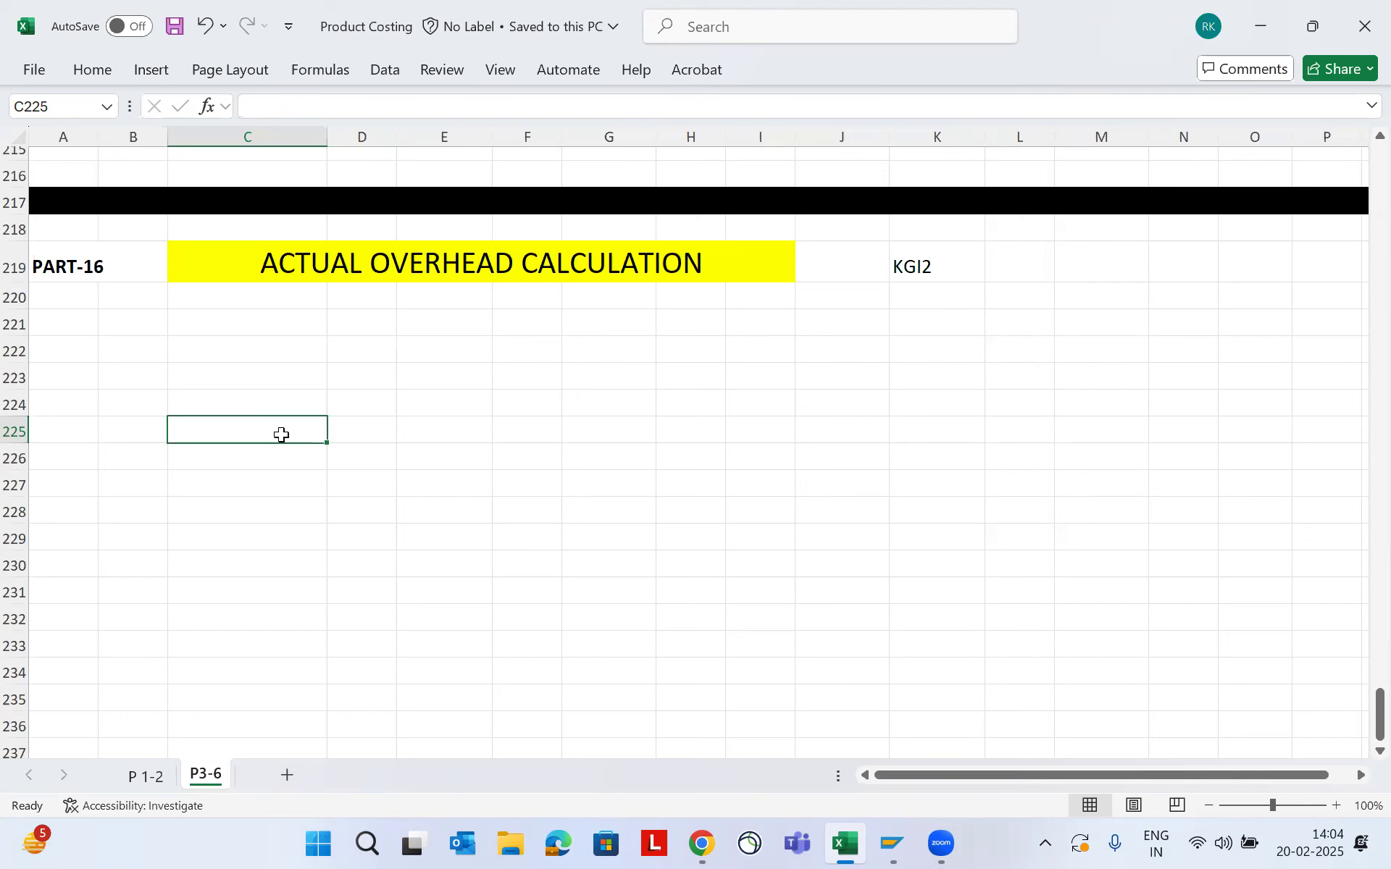
Switch from the costing worksheet to SAP and open the actual overhead calculation for a single order with transaction KGI2
scroll(362, 352, "up", 6)
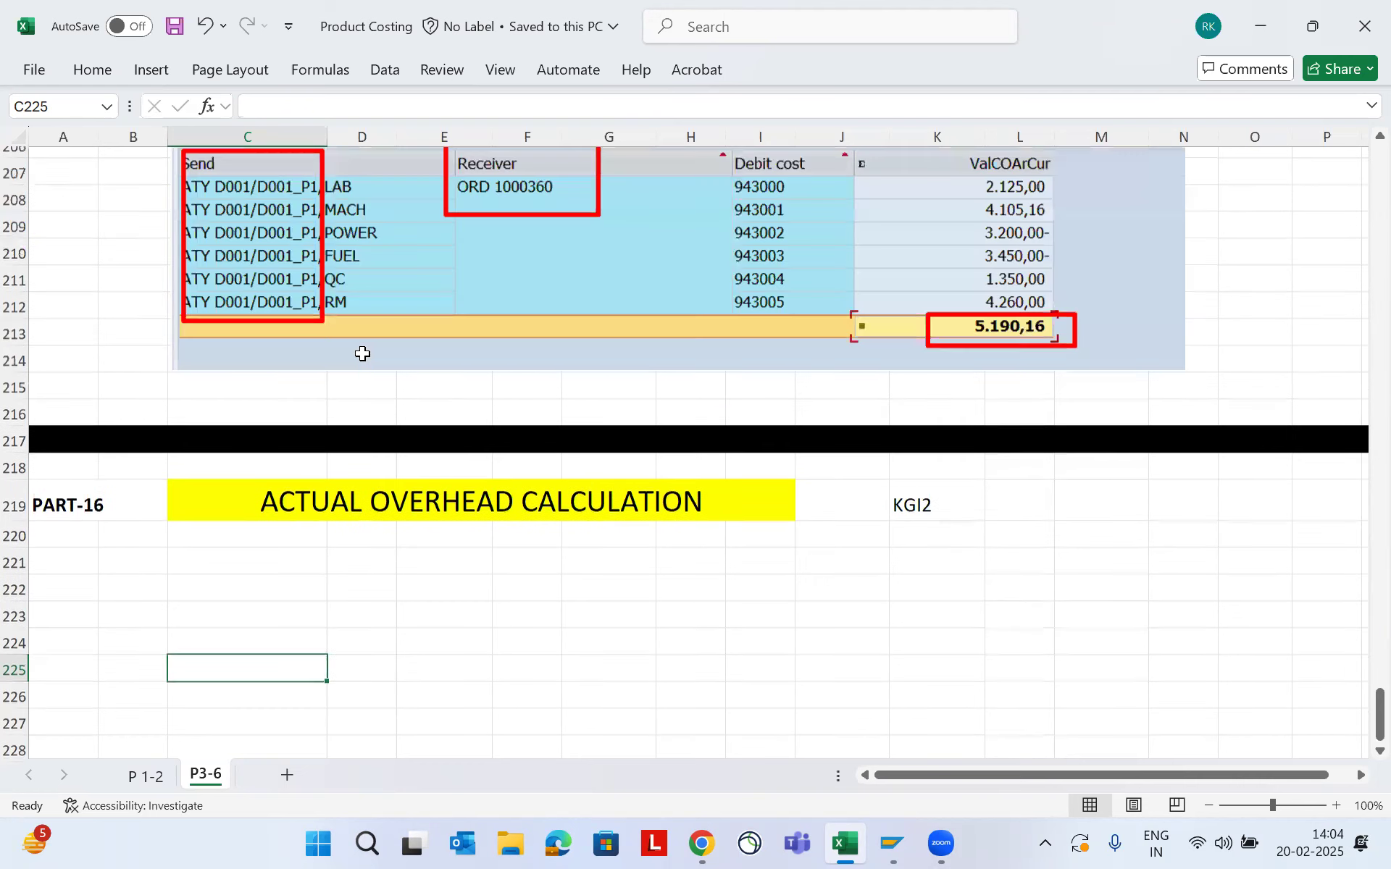
scroll(362, 353, "up", 4)
scroll(478, 333, "up", 1)
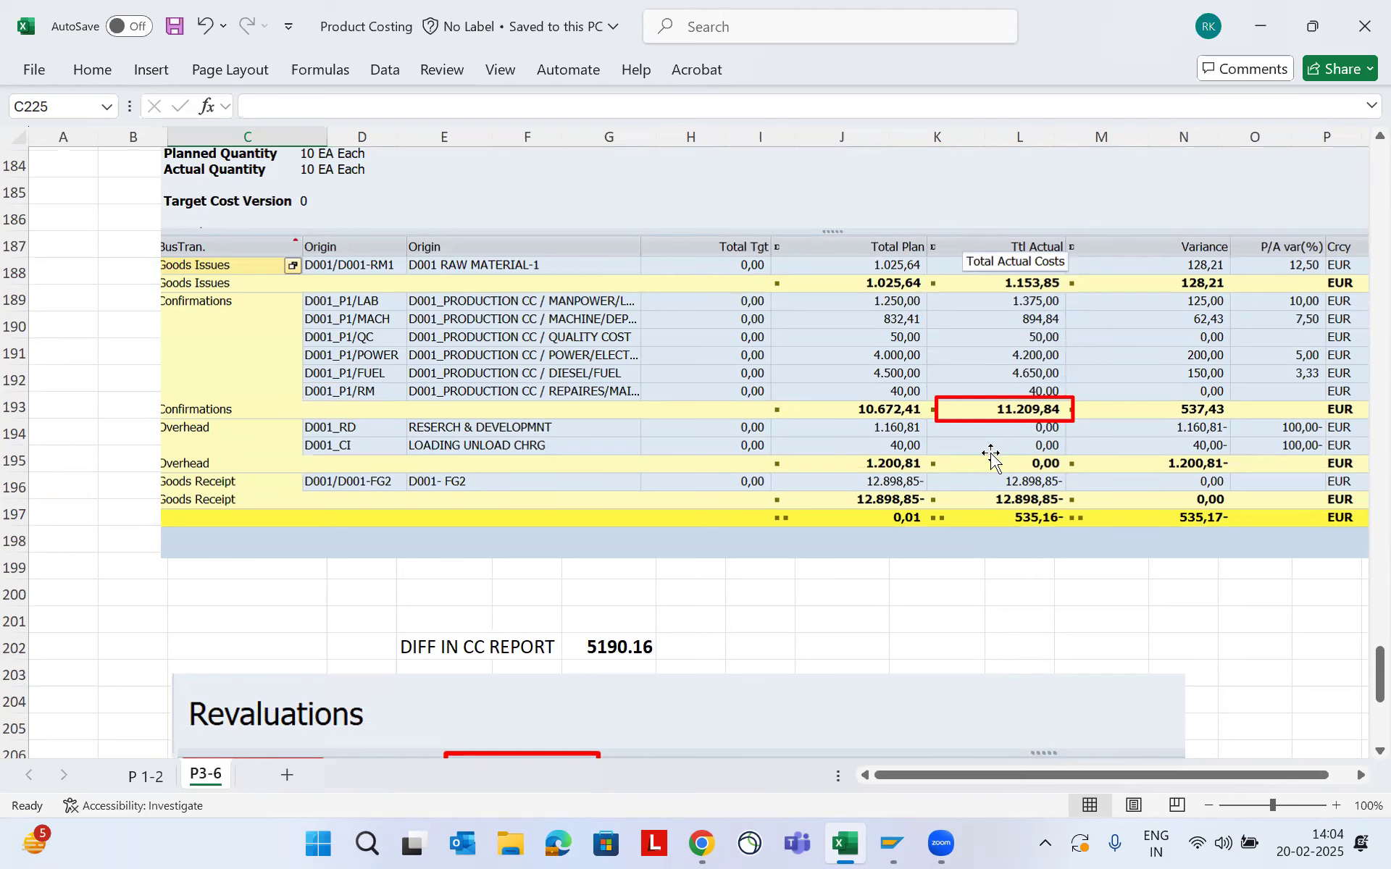
scroll(612, 381, "down", 2)
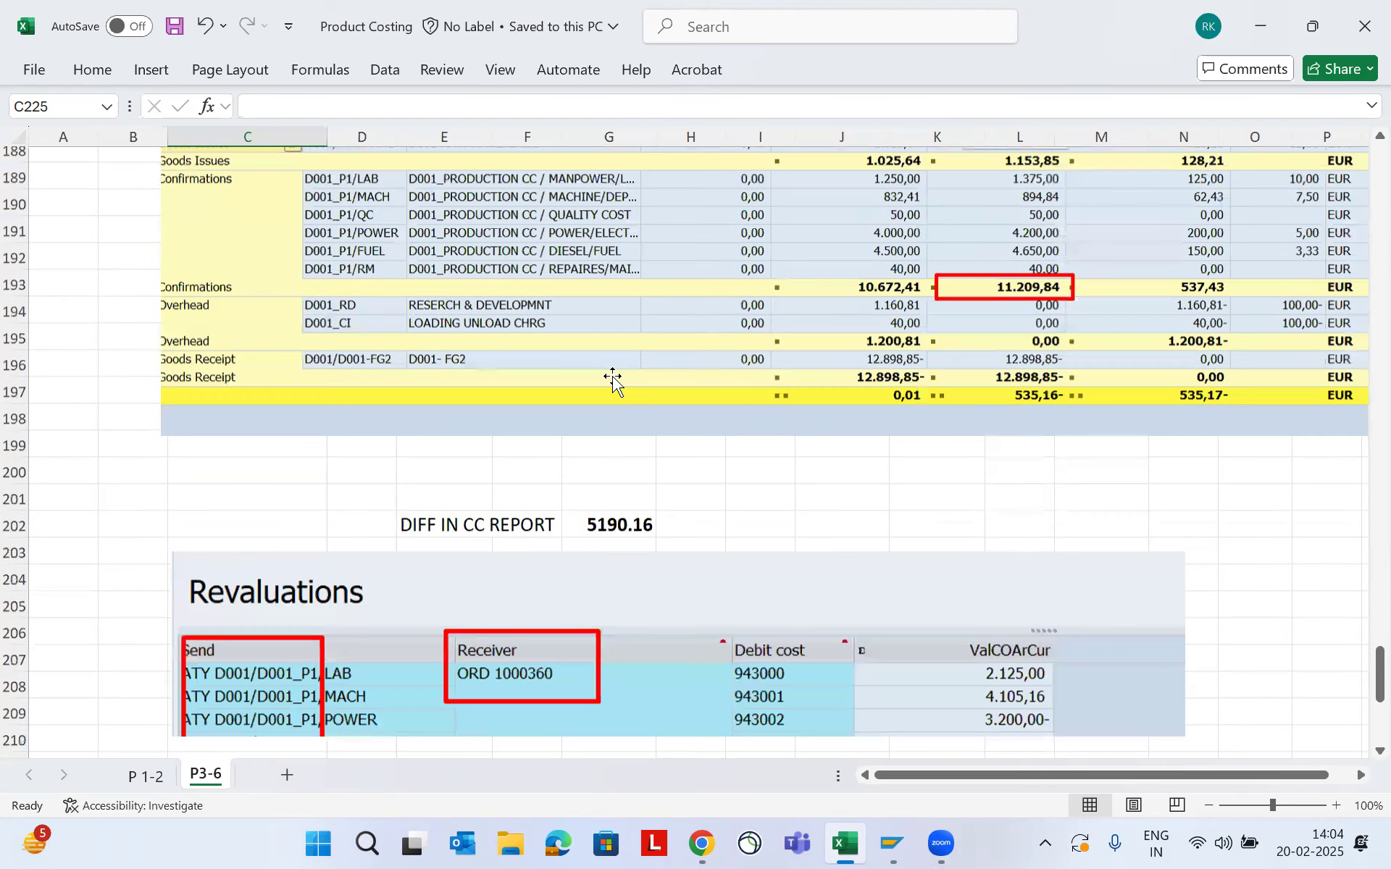
scroll(612, 380, "down", 9)
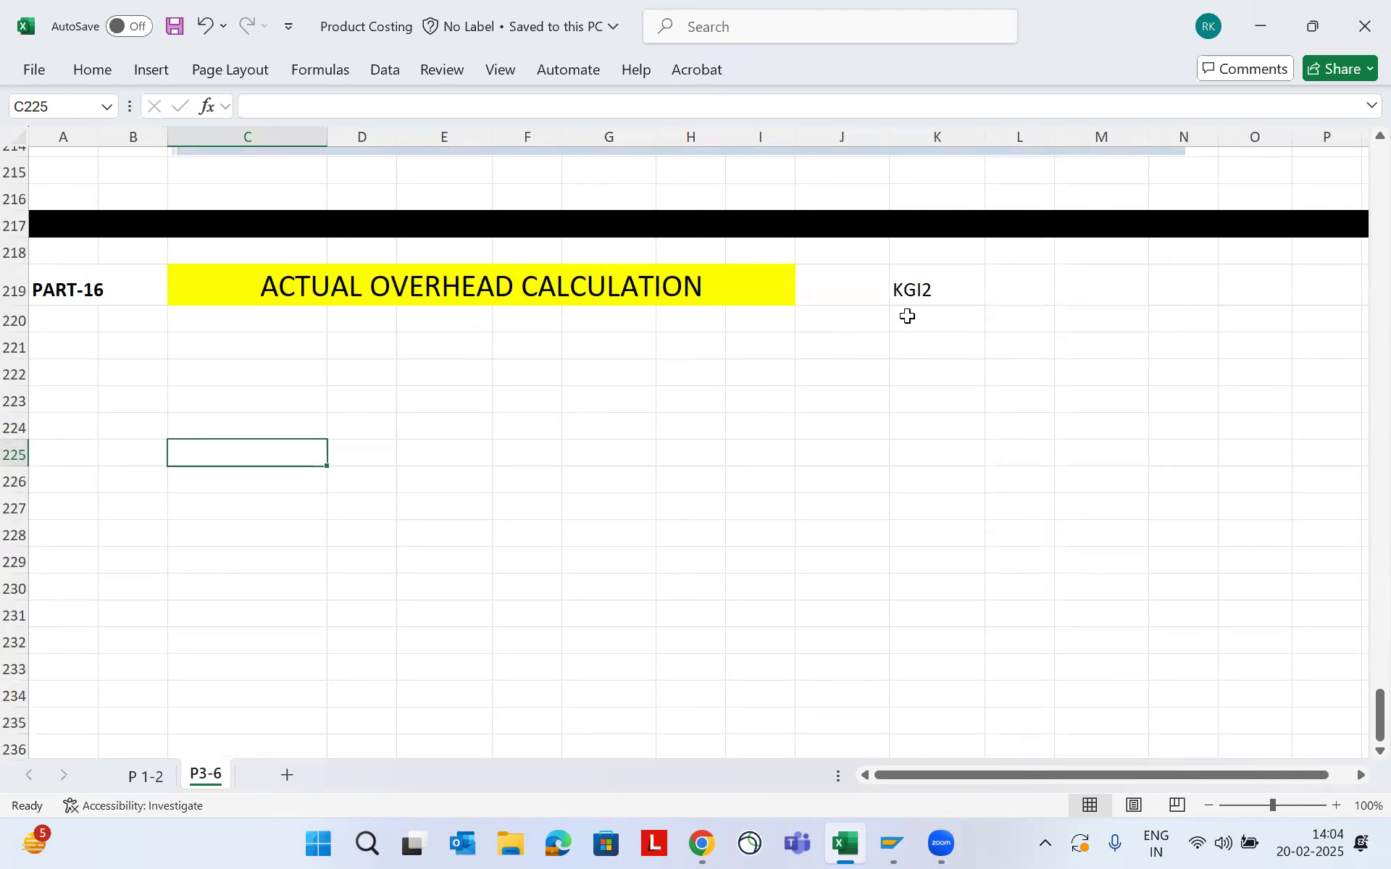
mouse_move(893, 844)
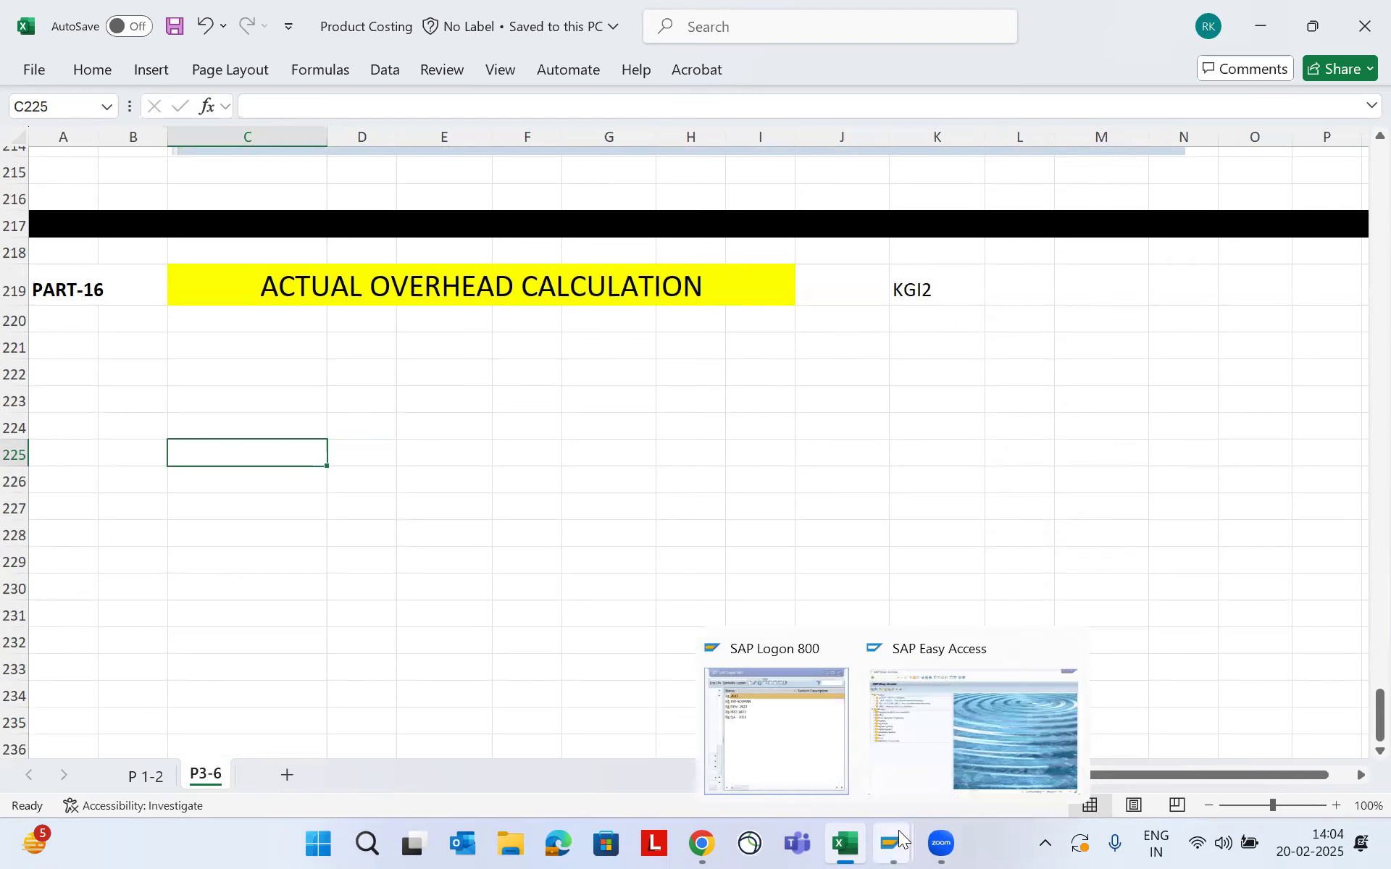
left_click(940, 775)
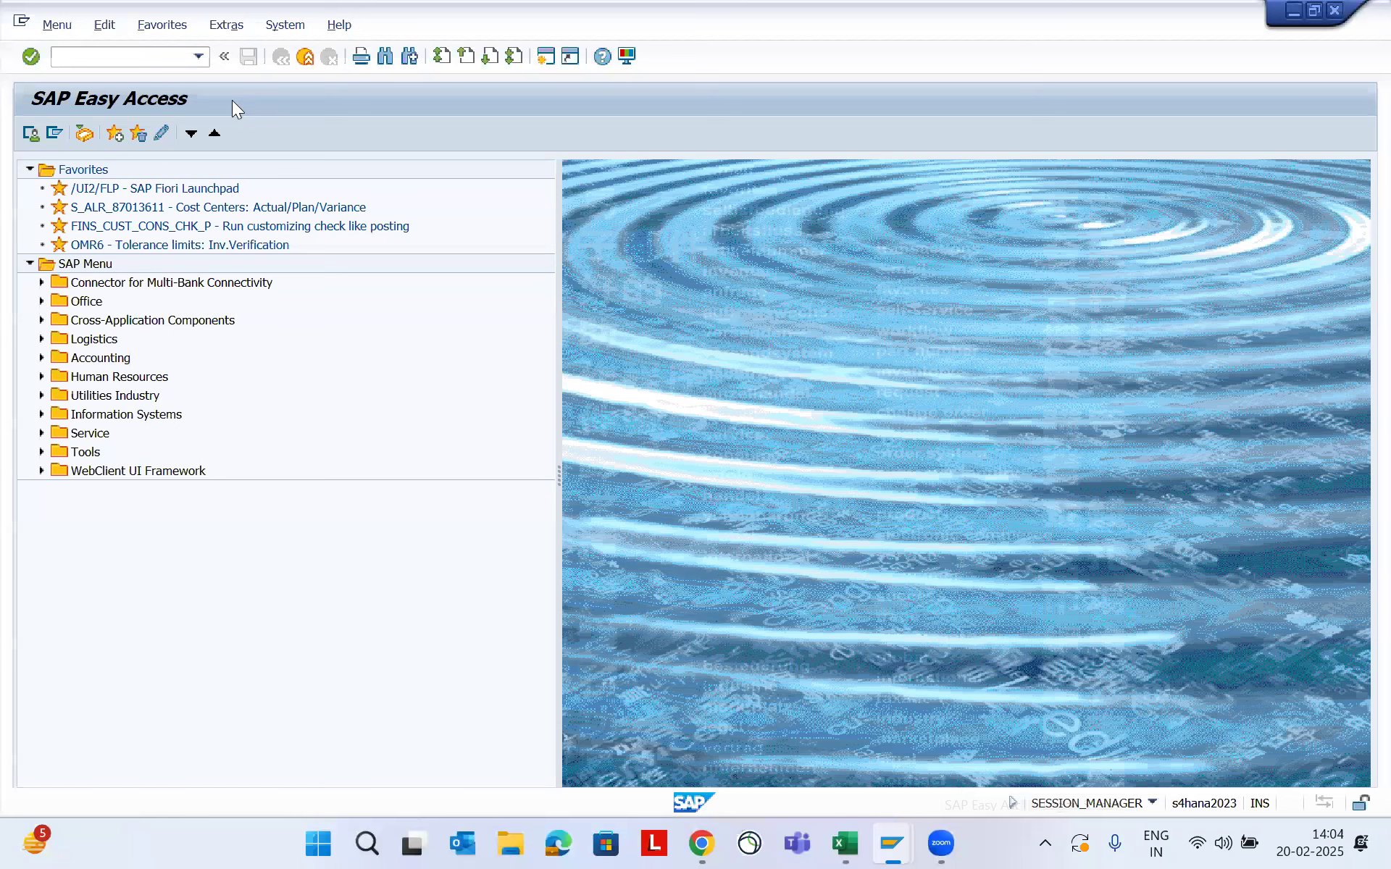
left_click(147, 53)
type("KGI2")
key("Return")
Run the actual overhead calculation for the process order in period 2, fiscal year 2025, with dialog display
type("1")
key("Down")
key("Return")
key("Tab")
type("2")
key("Tab")
key("Tab")
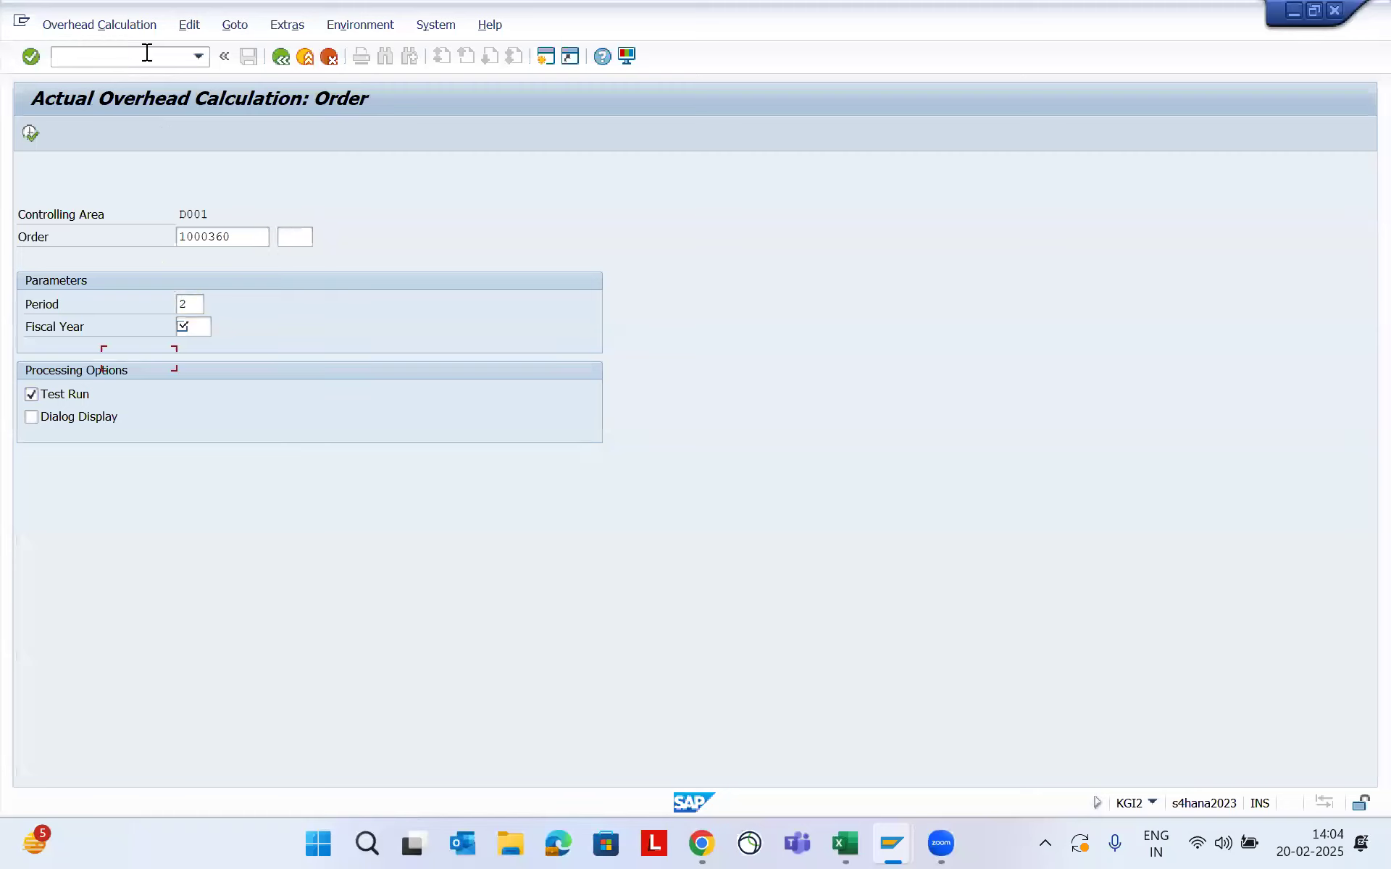
key("shift+Tab")
type("2")
key("Down")
key("Return")
key("Tab")
key("space")
left_click(33, 138)
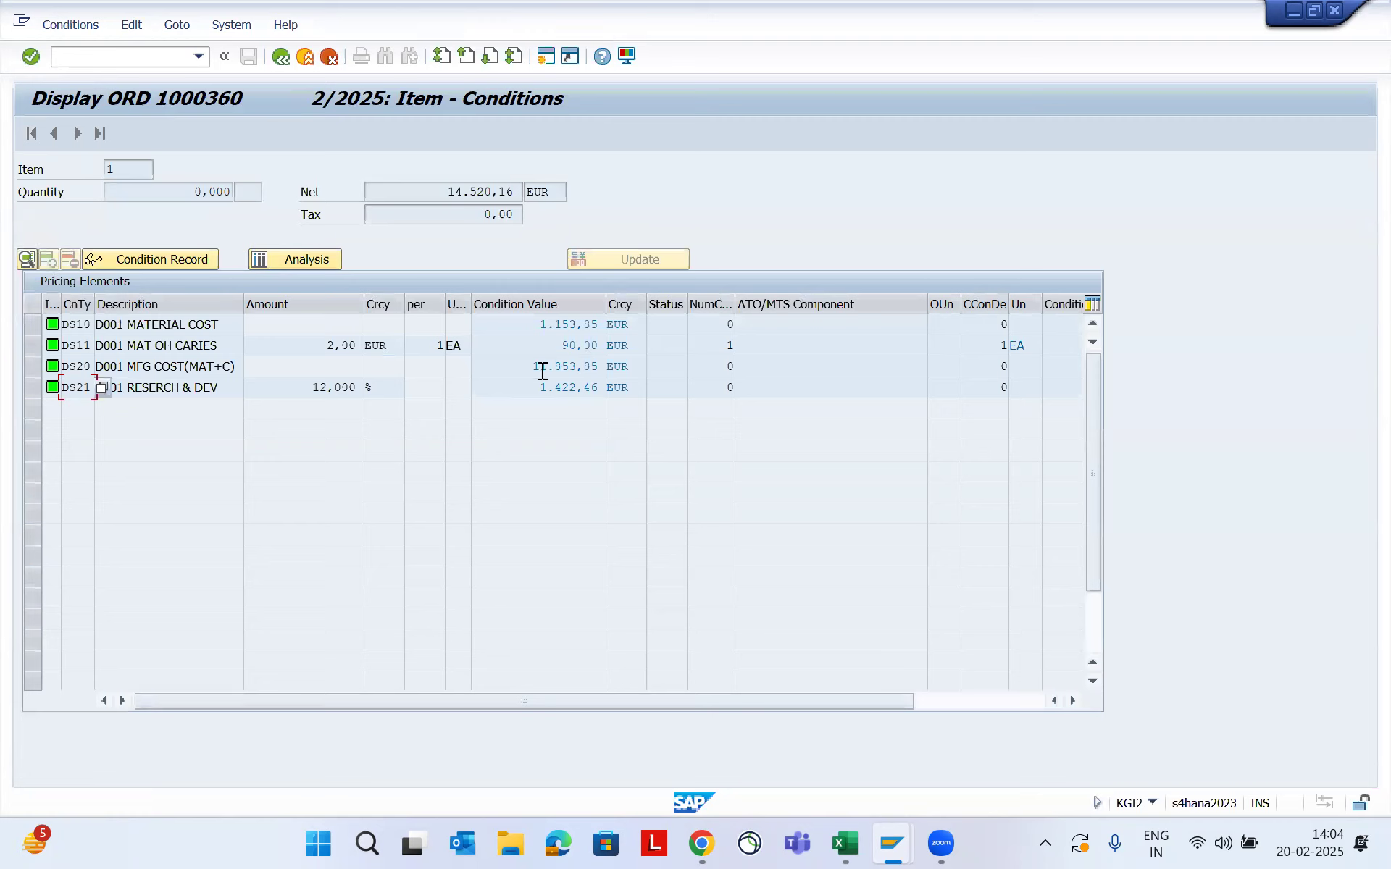
Examine the DS10 material cost, DS11 material overhead and DS20 manufacturing cost rows in the pricing elements
left_click_drag(523, 371, 625, 377)
left_click(564, 348)
left_click(372, 346)
left_click(34, 325)
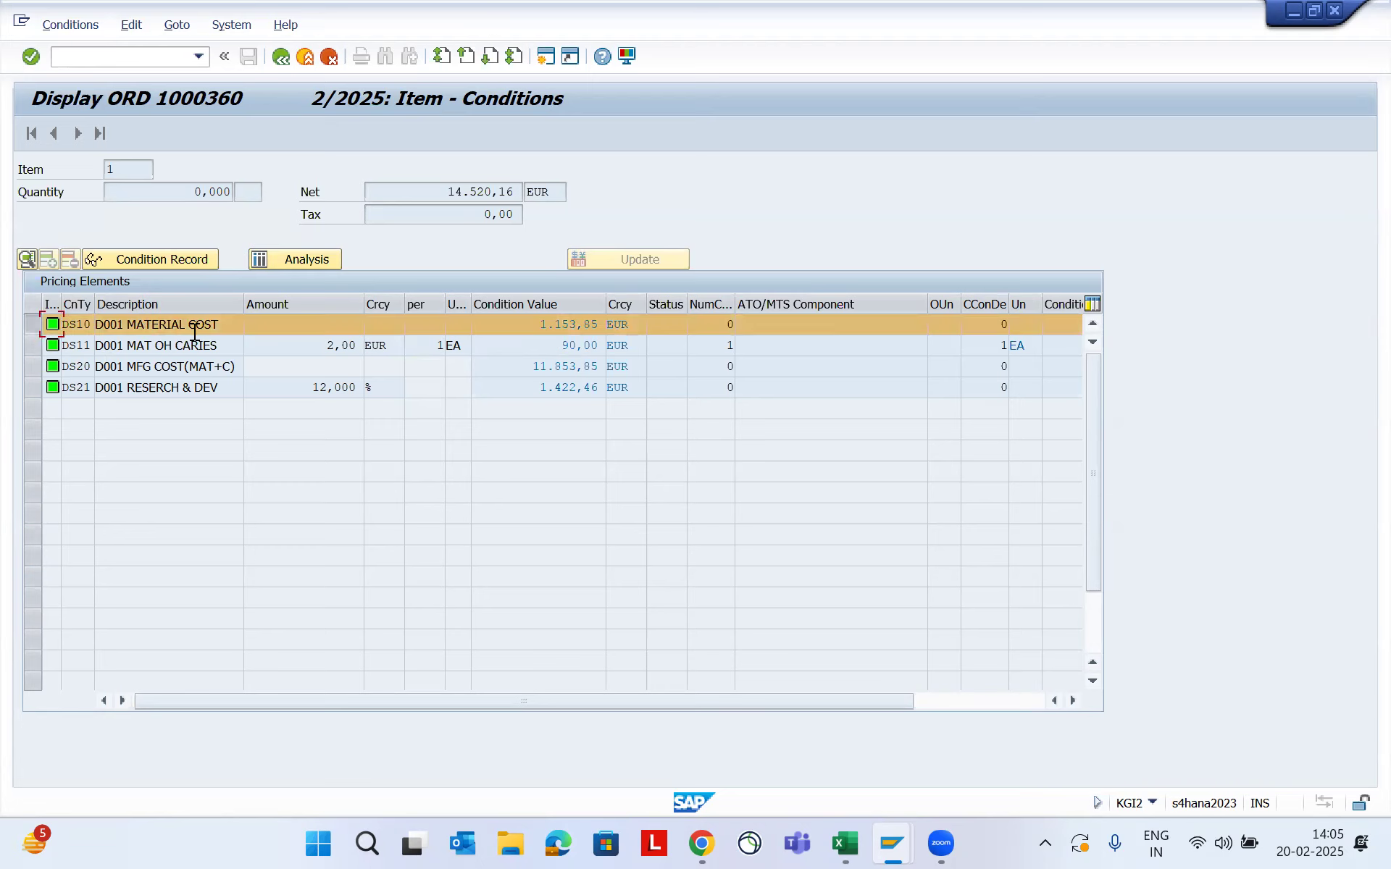
left_click(34, 368)
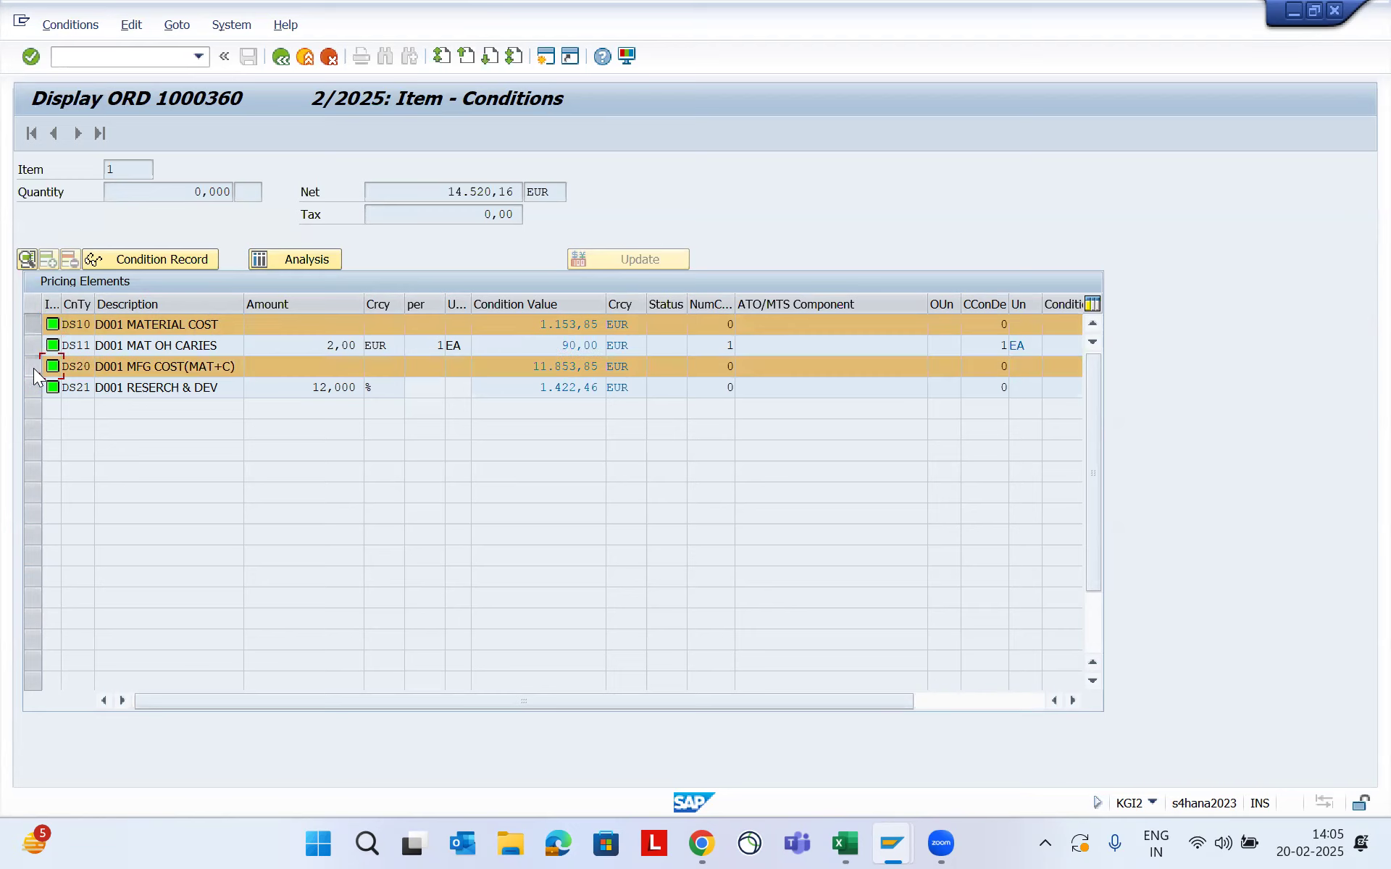
left_click_drag(127, 366, 221, 366)
left_click(226, 366)
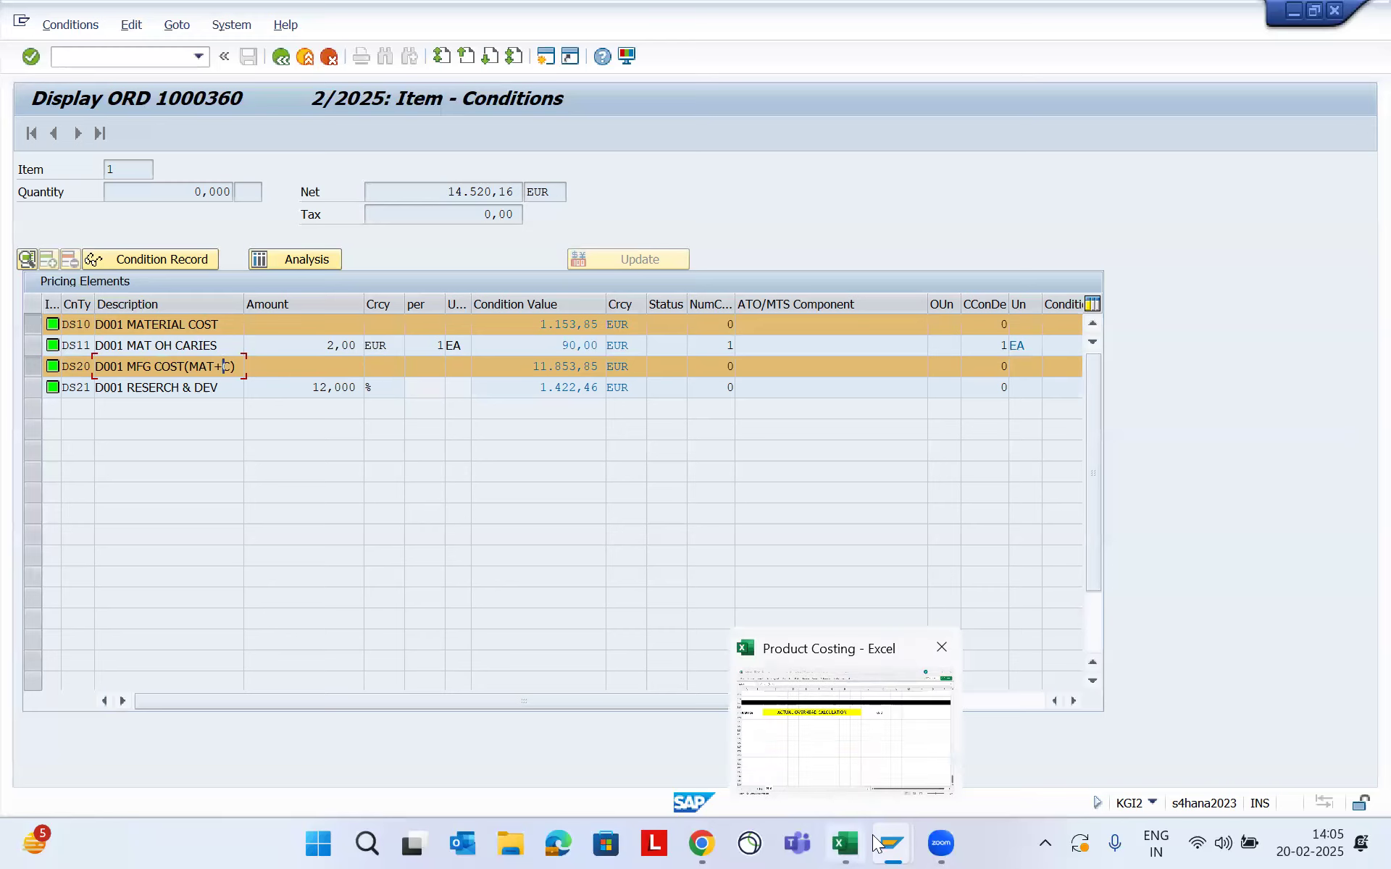
Open a new SAP session and run the KKBC_ORD cost analysis for the same order with cumulated values
mouse_move(895, 844)
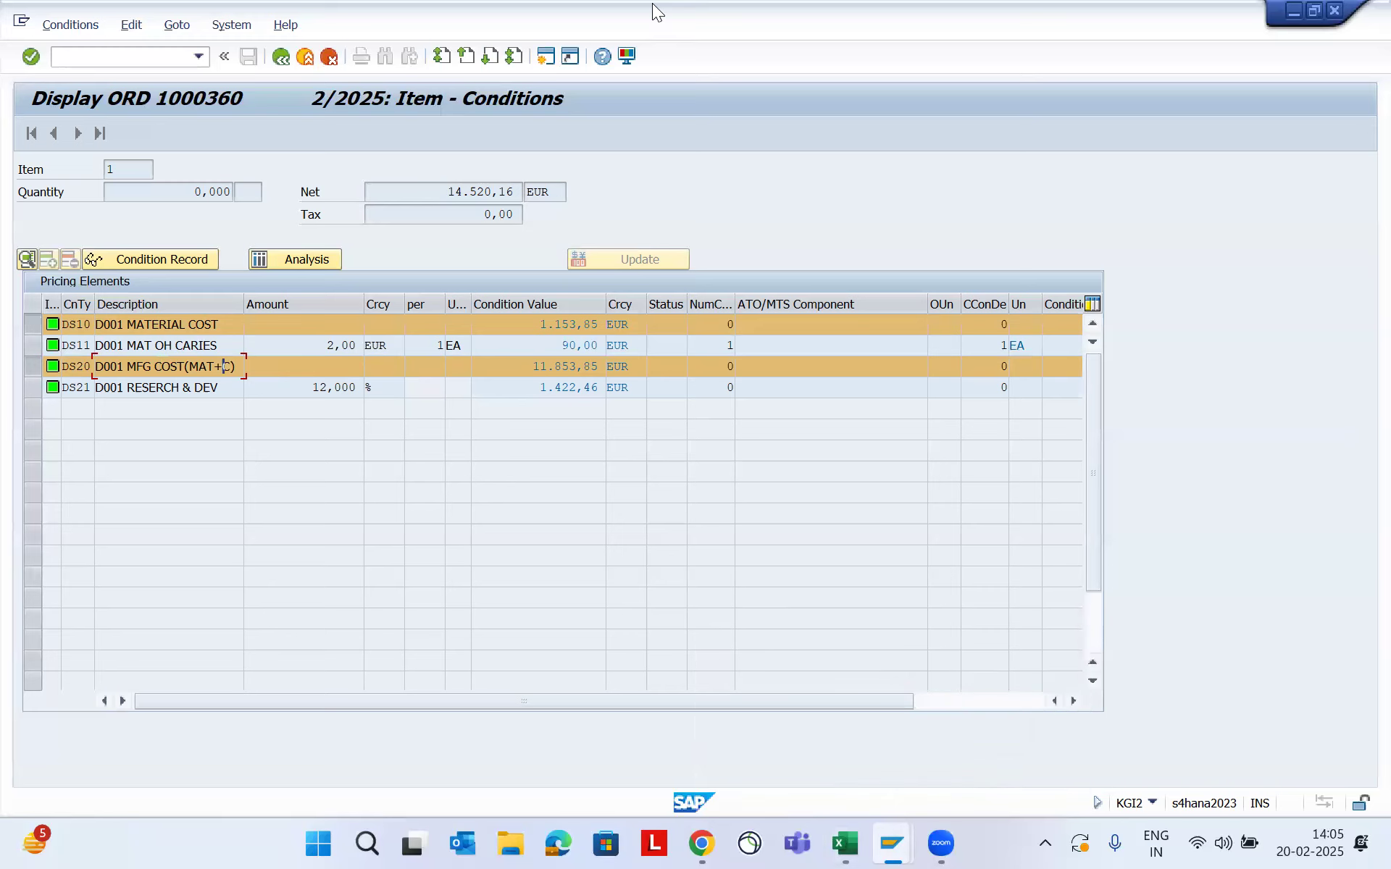
key("ctrl+n")
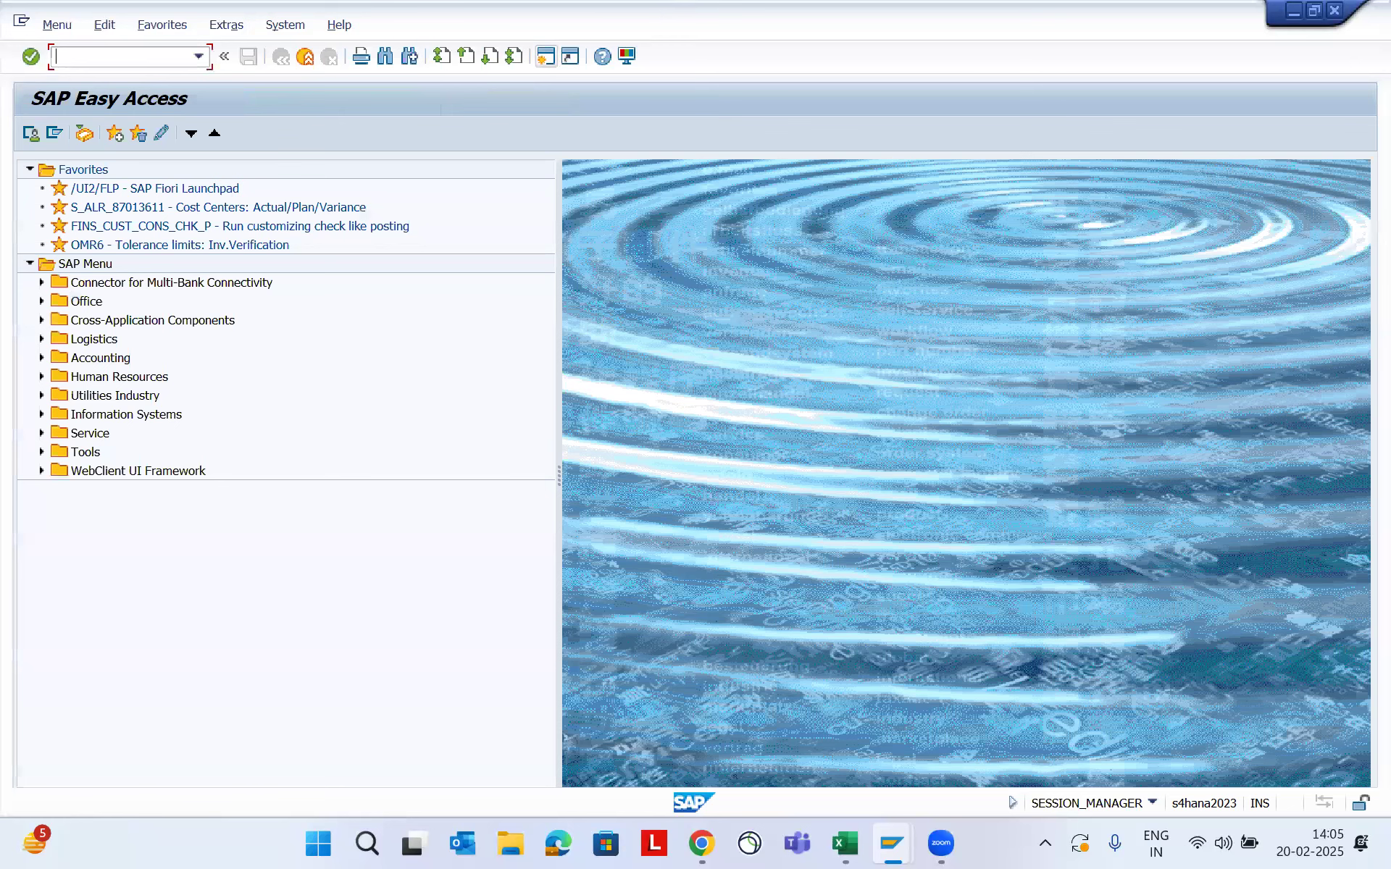
type("kkbc_ord")
key("Return")
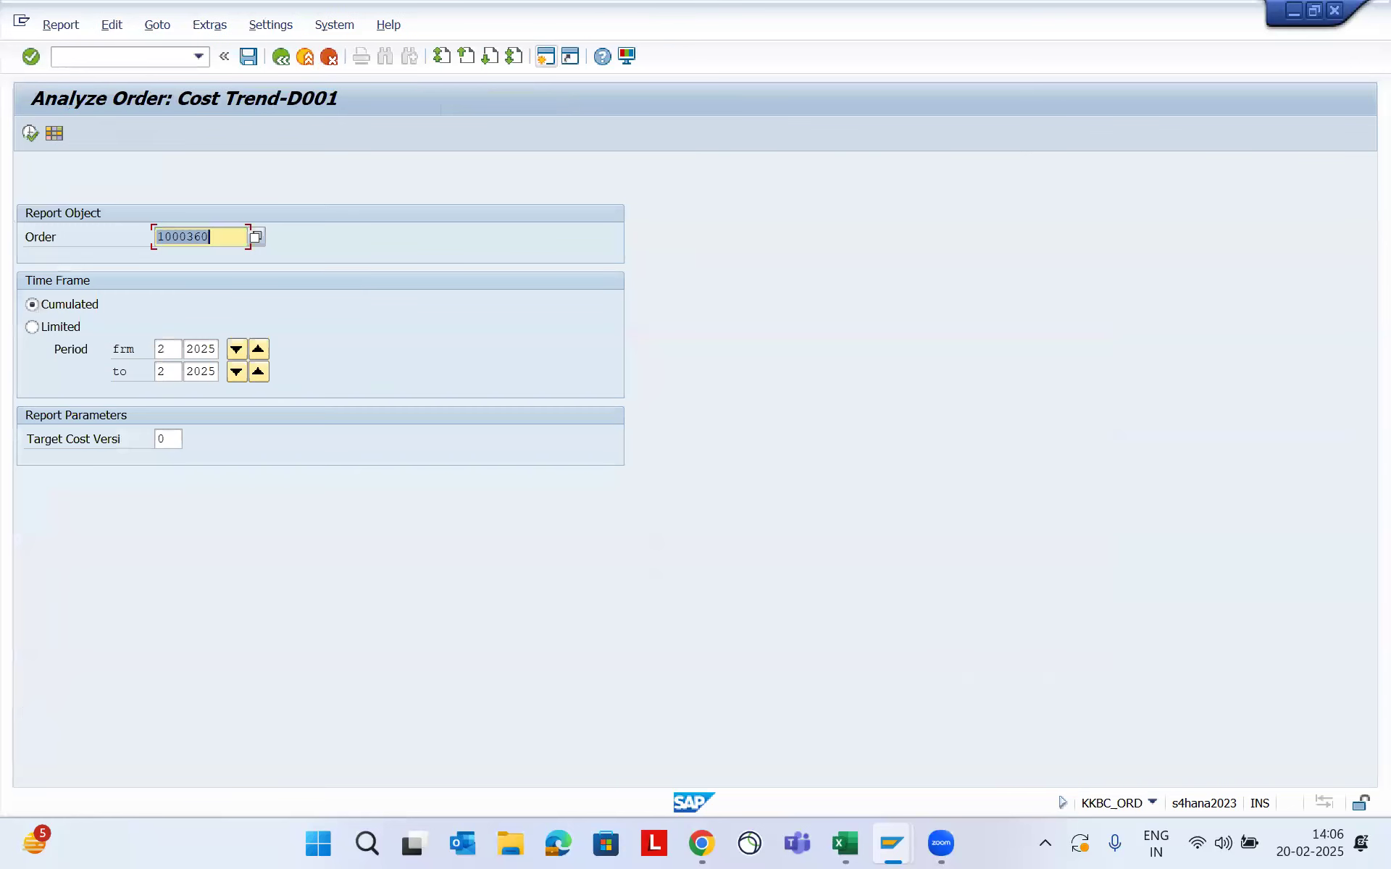
key("F8")
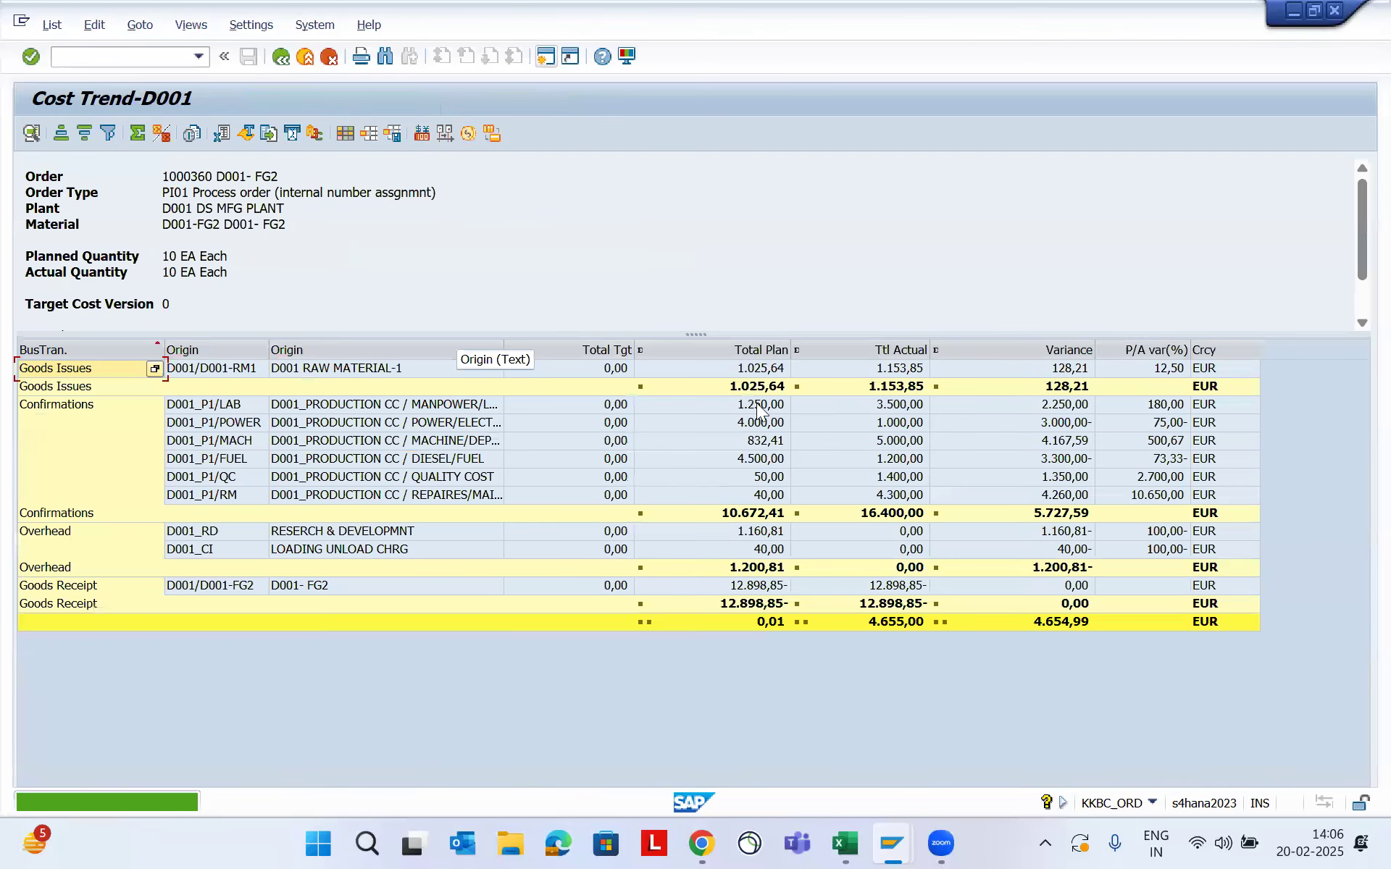
Compare the planned and actual costs of D001 RAW MATERIAL-1 in the order's cost trend report
left_click(296, 371)
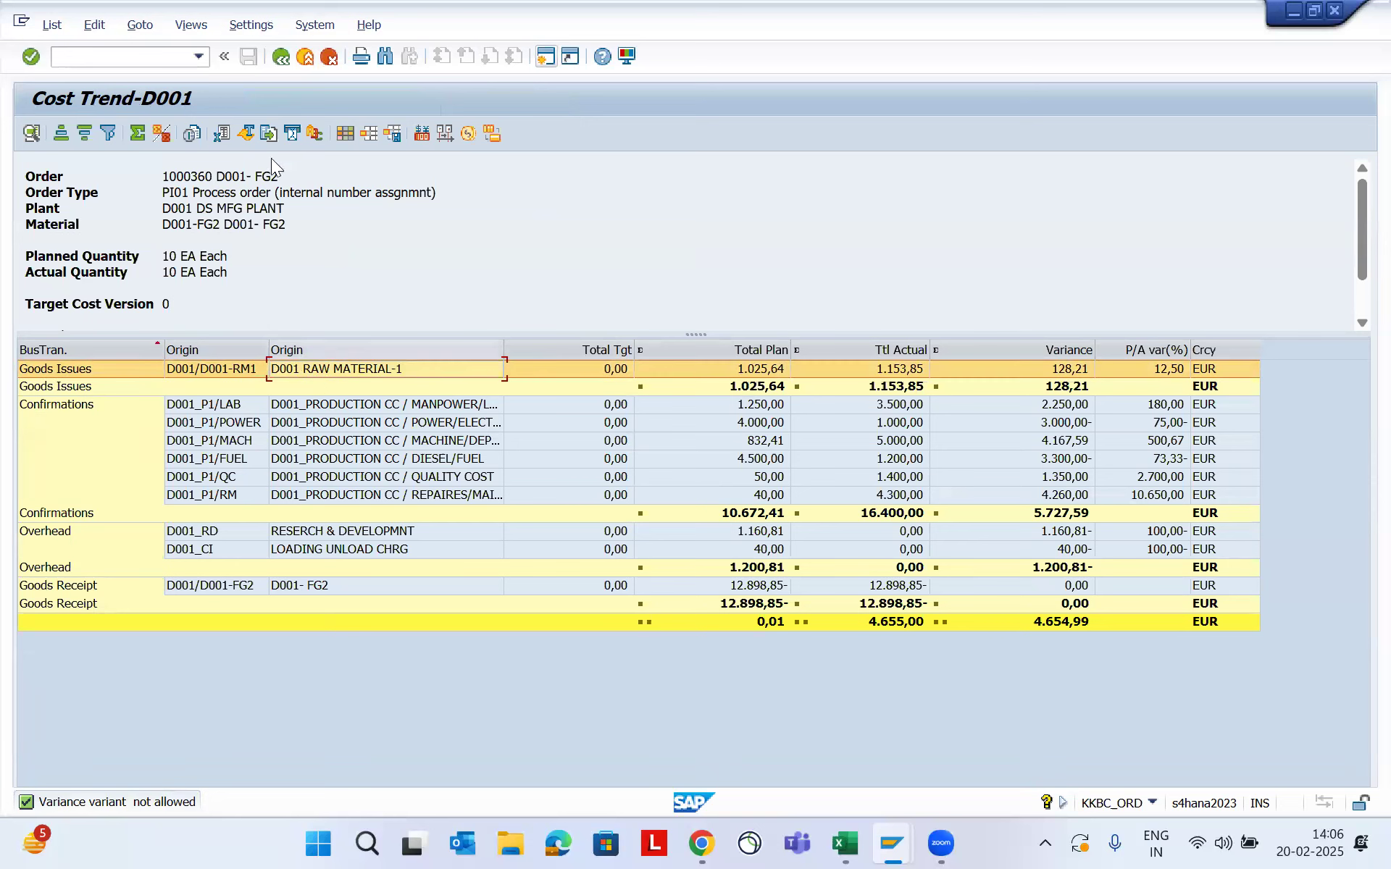
left_click_drag(279, 176, 227, 176)
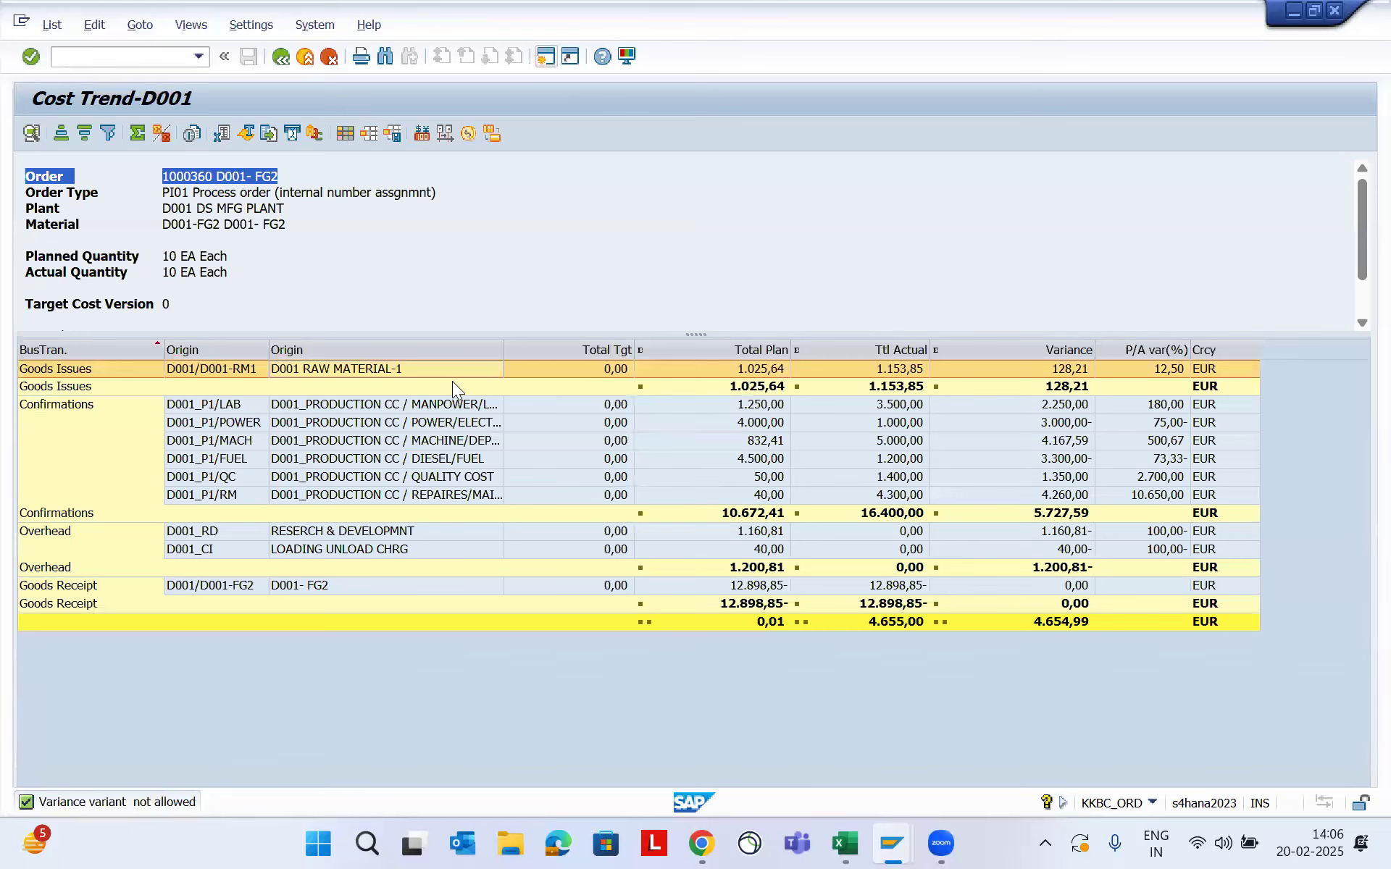
left_click(431, 373)
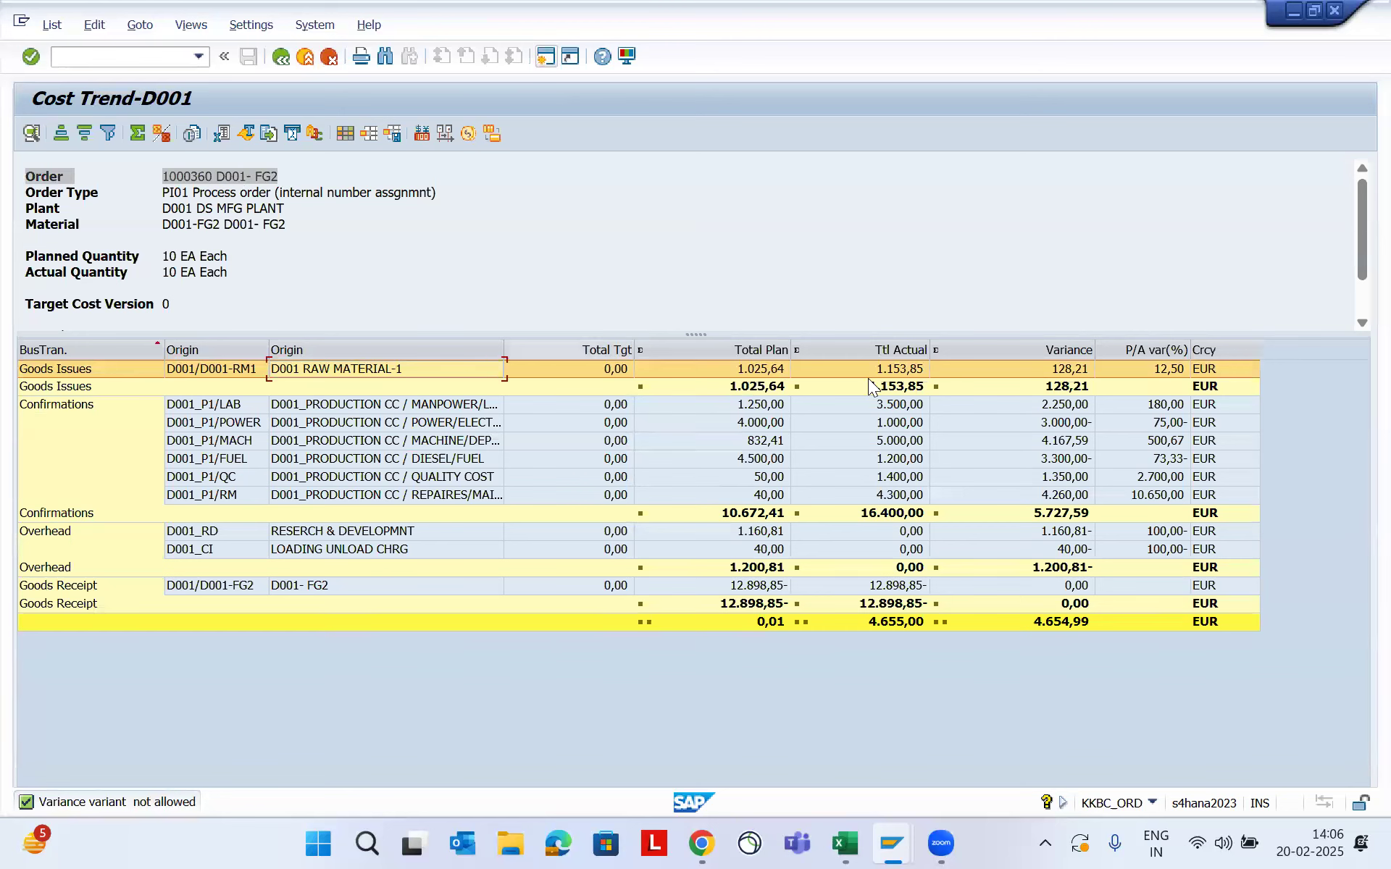
left_click(761, 373)
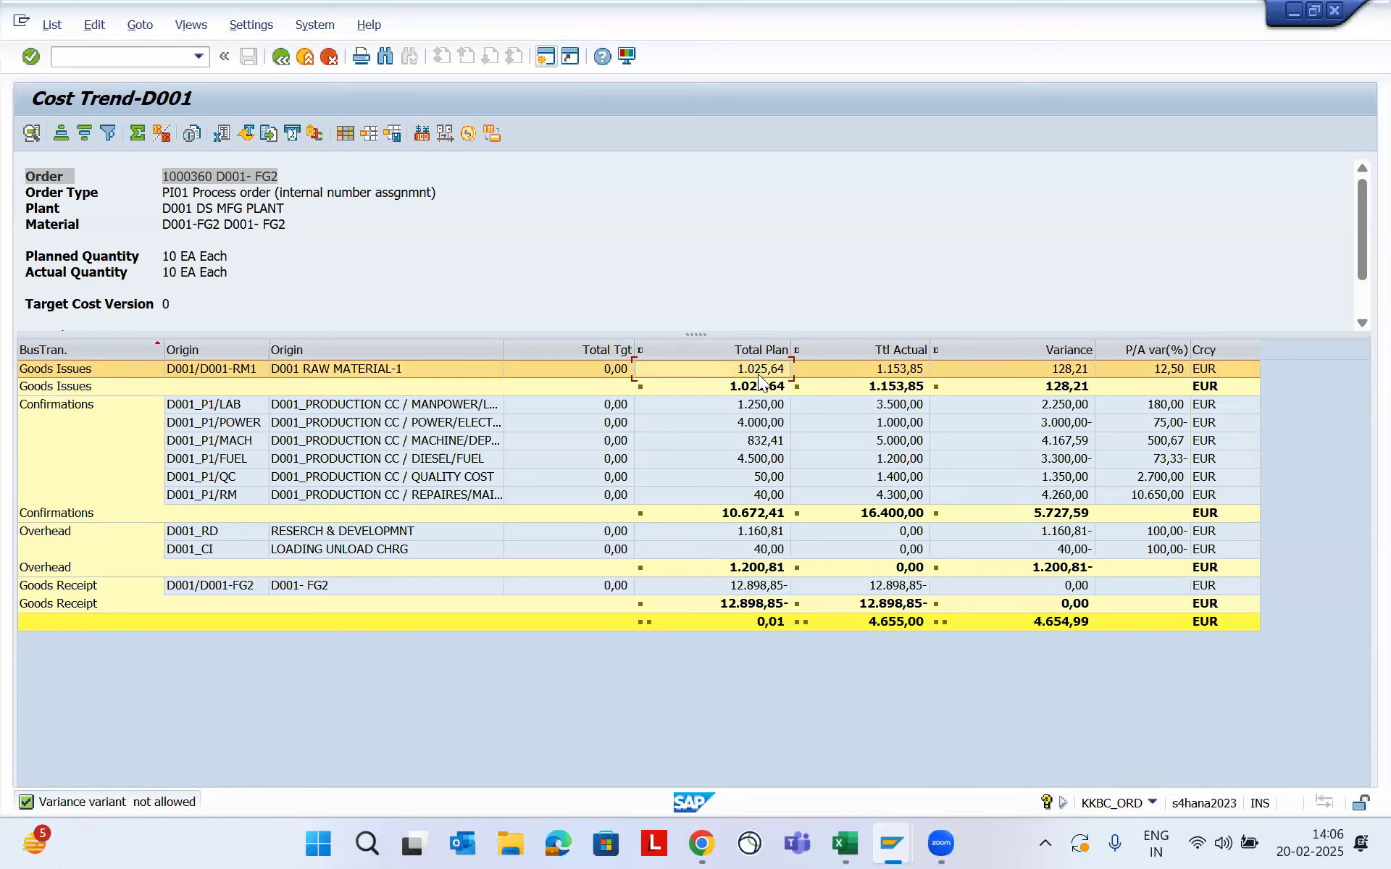
left_click(1231, 348)
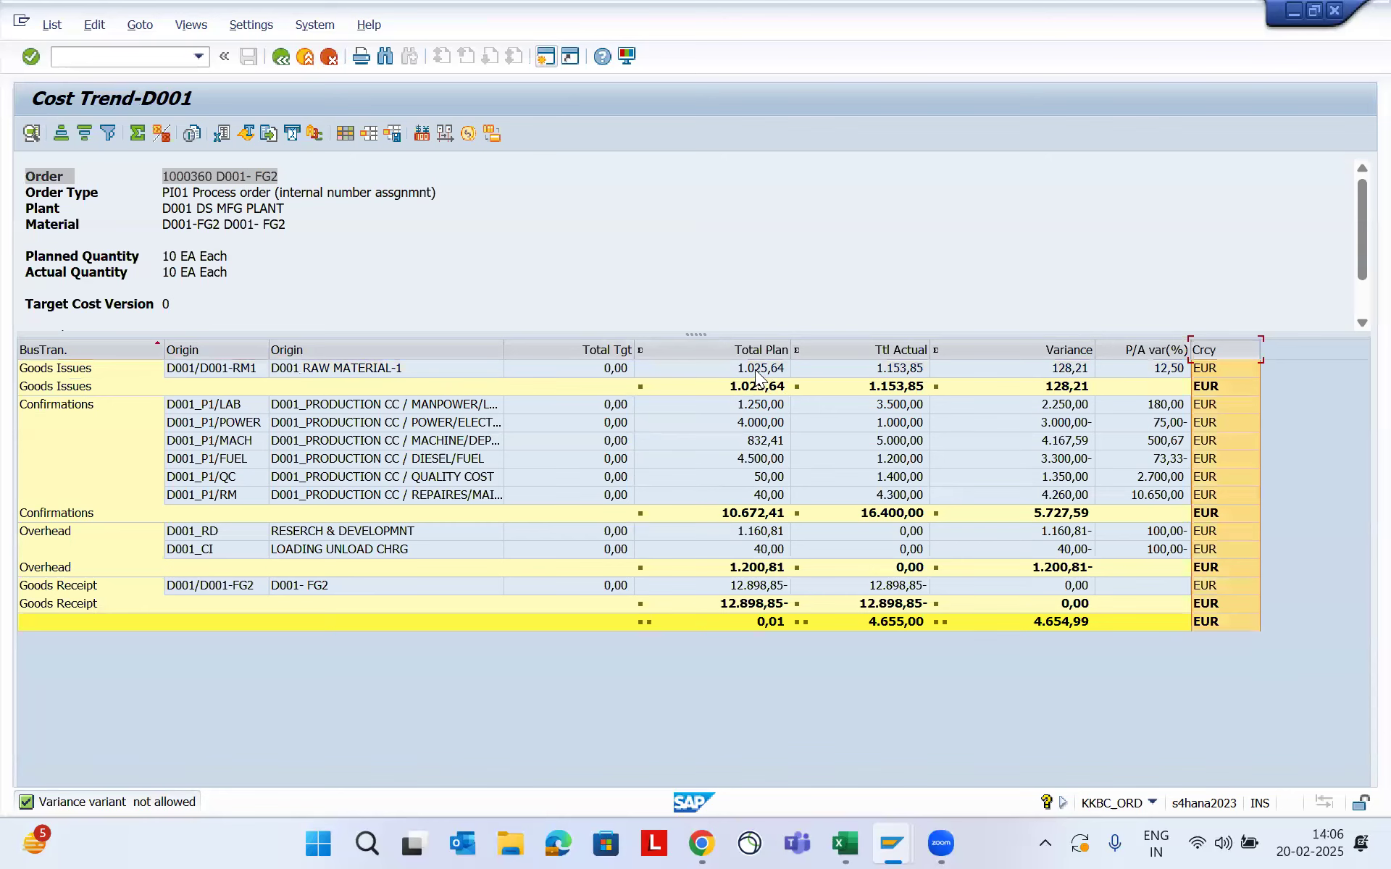
left_click(907, 371)
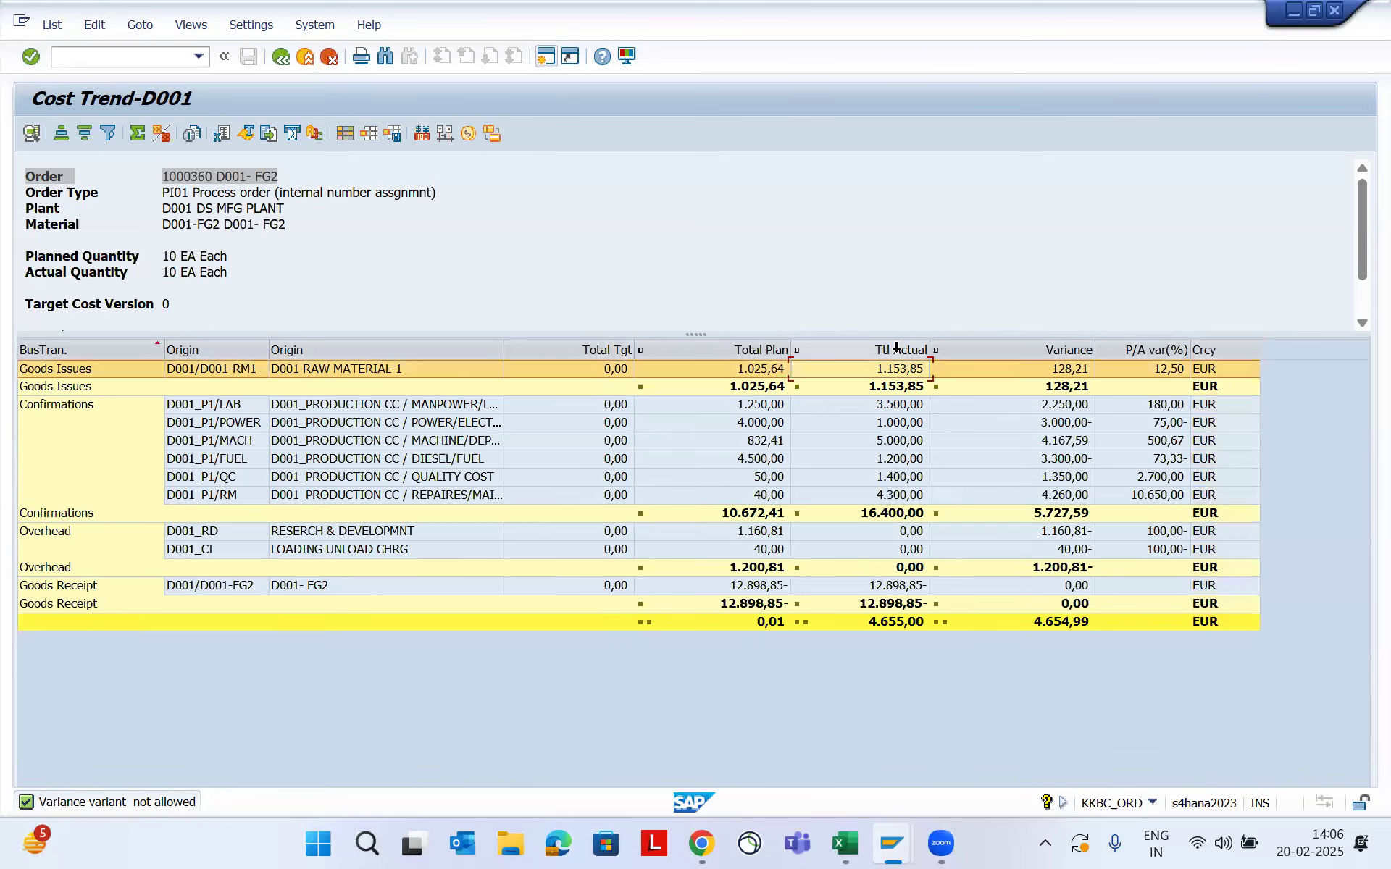
left_click(896, 349)
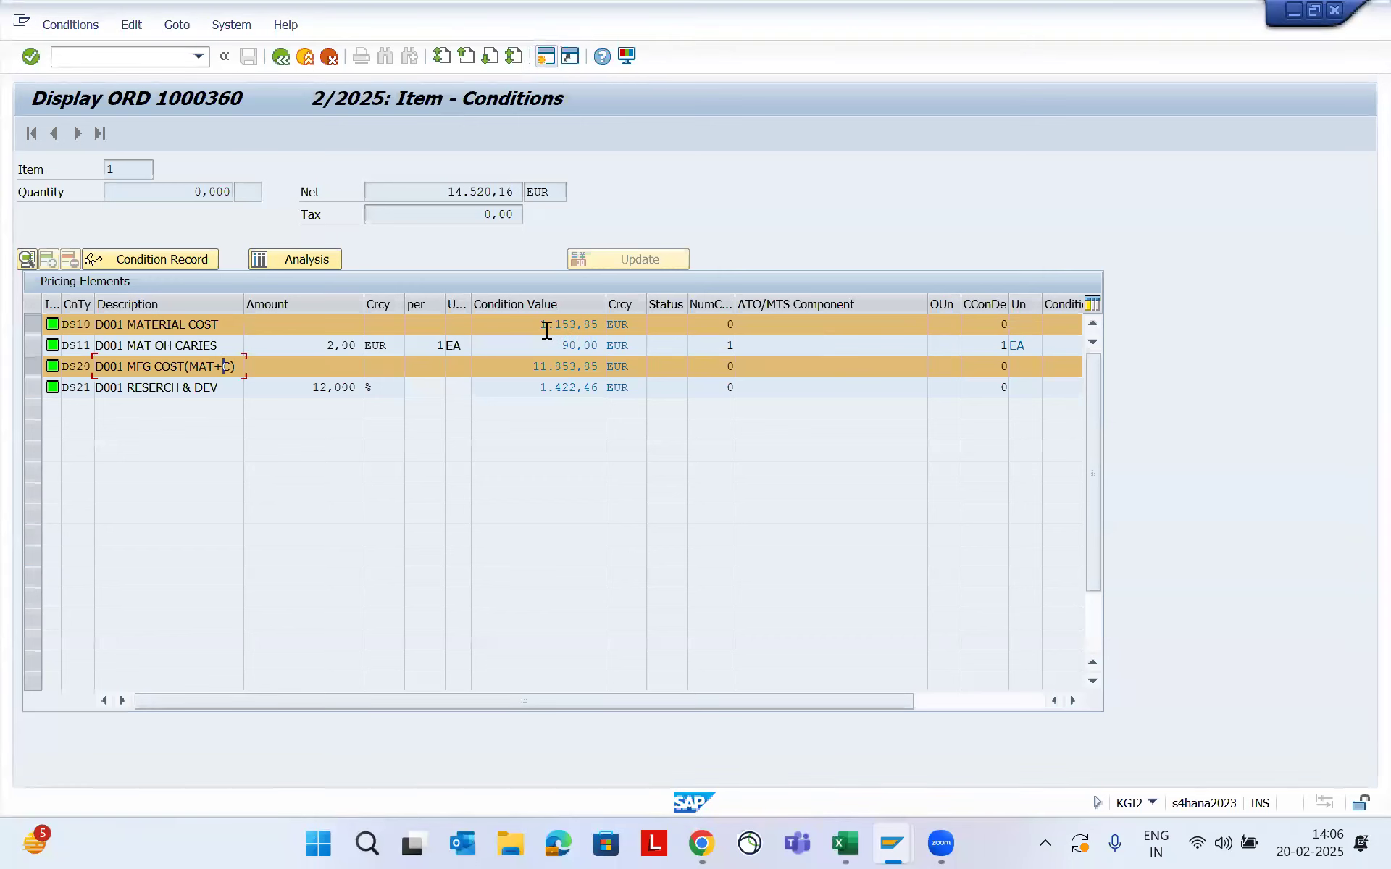
Return to the order's overhead conditions and check the rates and condition values of DS10, DS11 and DS21
left_click(588, 326)
left_click(319, 344)
double_click(342, 344)
left_click(416, 346)
left_click(462, 346)
left_click(429, 346)
double_click(451, 346)
double_click(459, 346)
left_click(439, 347)
left_click_drag(324, 345, 357, 345)
left_click_drag(554, 347, 619, 350)
left_click(295, 390)
left_click_drag(313, 389, 359, 391)
left_click_drag(540, 393, 610, 392)
left_click(540, 390)
Copy the DS20 manufacturing cost value into cell E224 of the Excel sheet as 11853.85, and enter 12 in E225
left_click_drag(531, 367, 606, 366)
key("ctrl+c")
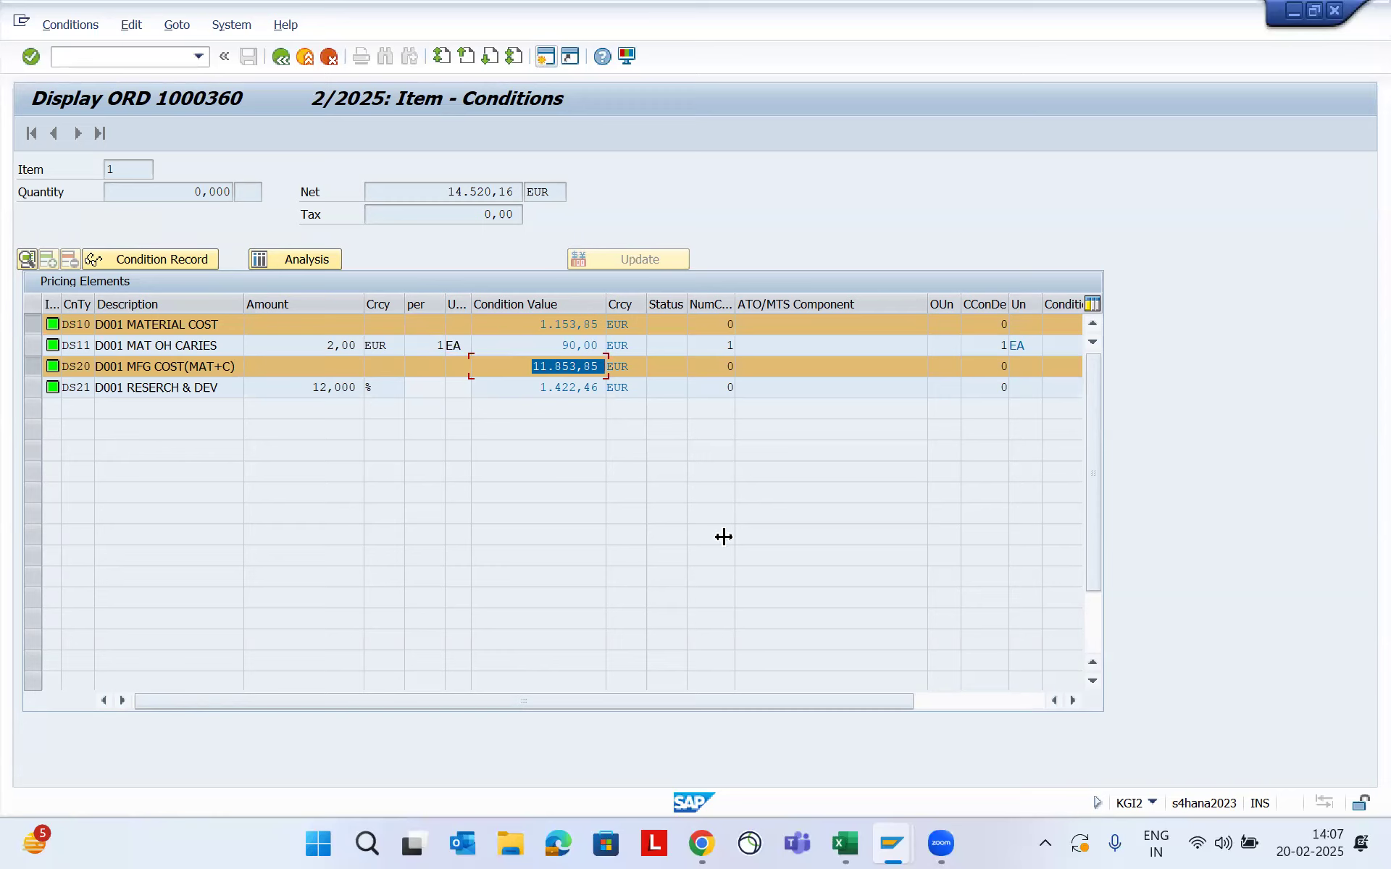
left_click(697, 488)
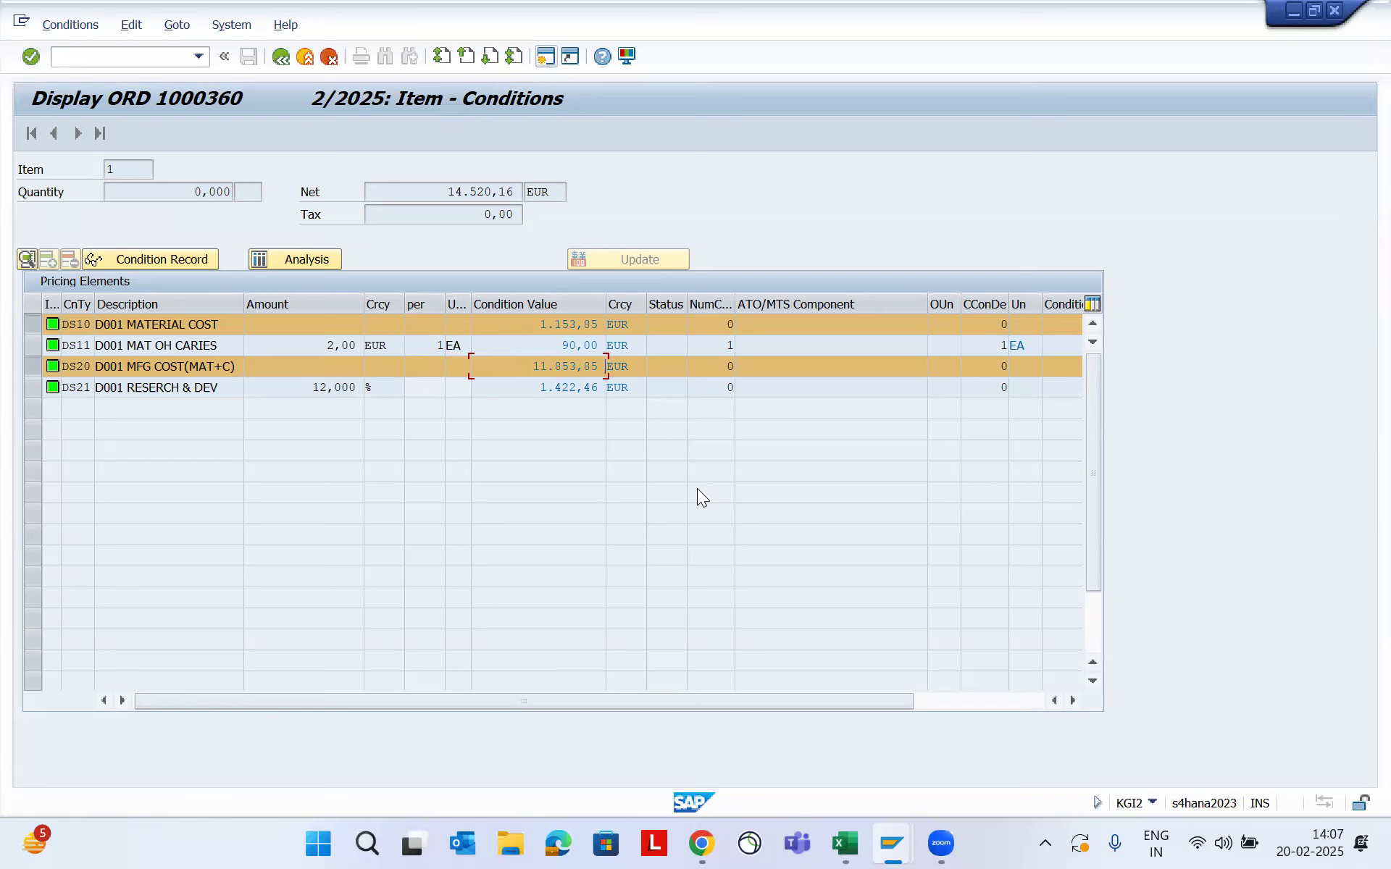
left_click(845, 843)
left_click(476, 417)
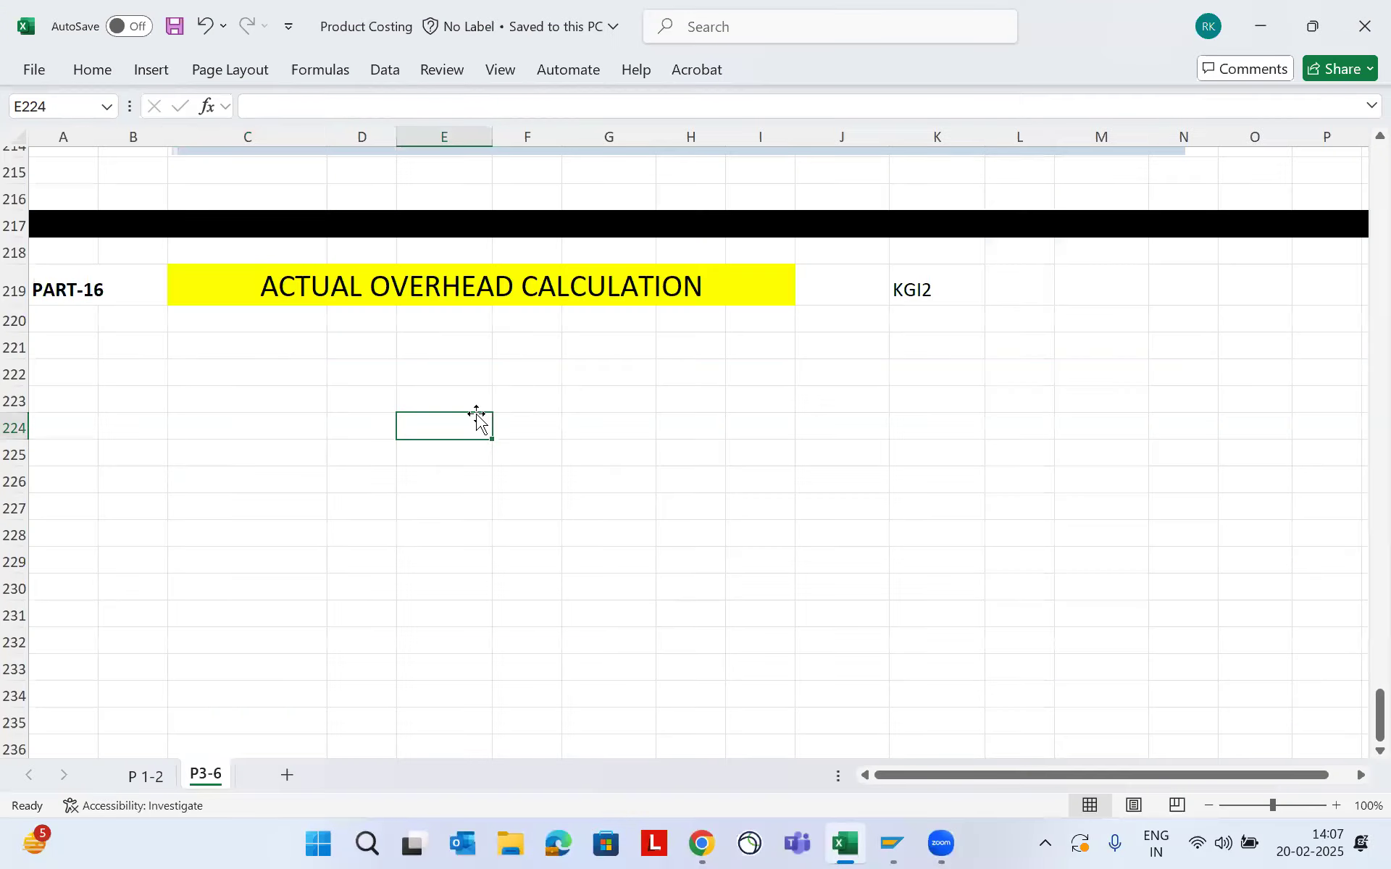
key("ctrl+v")
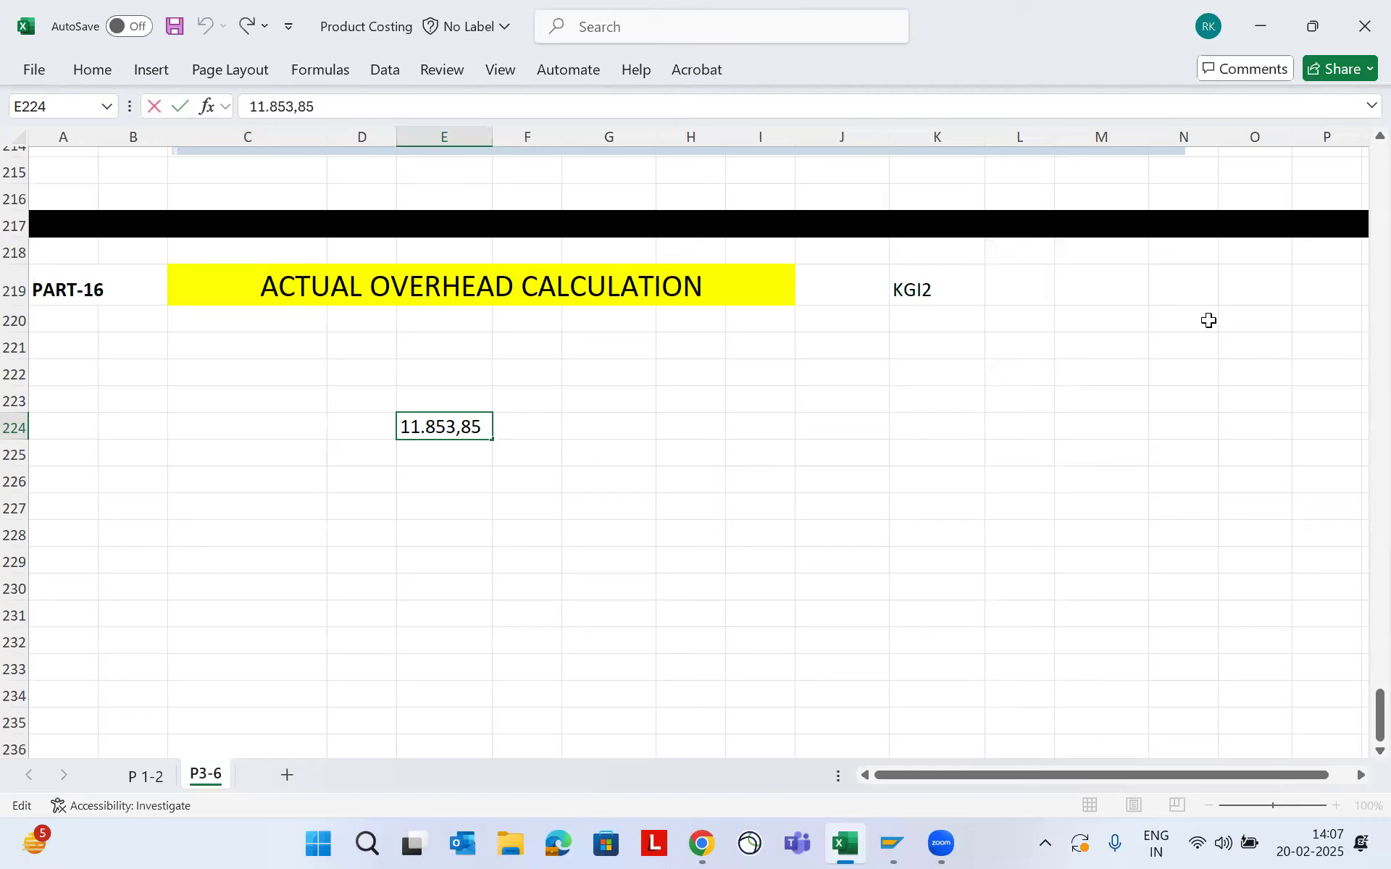
key("Left")
key("shift+Left")
type(".")
key("Left")
key("BackSpace")
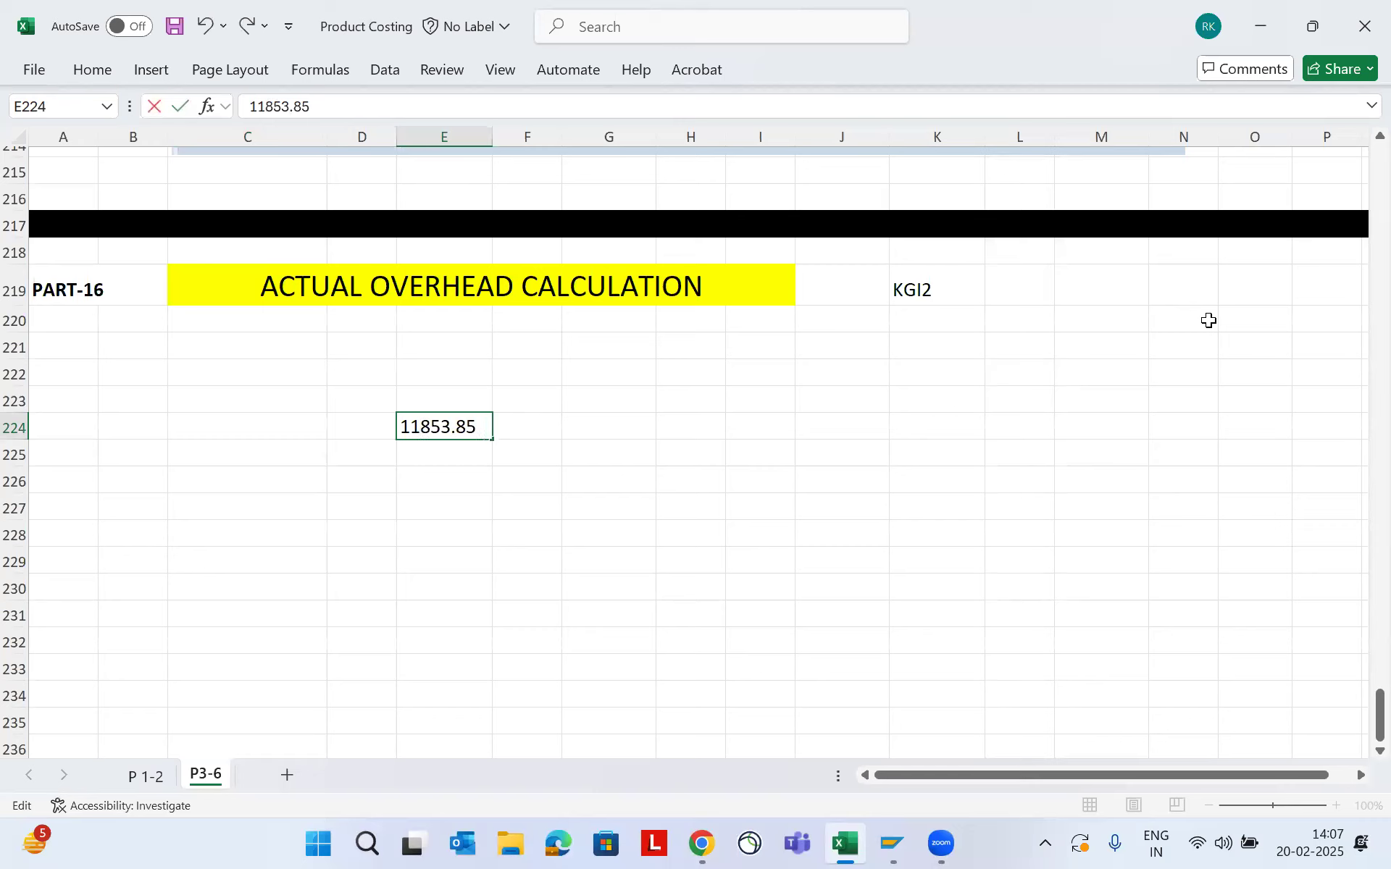
key("Return")
type("12")
key("Return")
Calculate the overhead in cell E226 with =E224*E225%, and compare it with the DS21 condition value in SAP
type("=")
key("Up")
key("Up")
key("Up")
key("Down")
type("*")
key("Up")
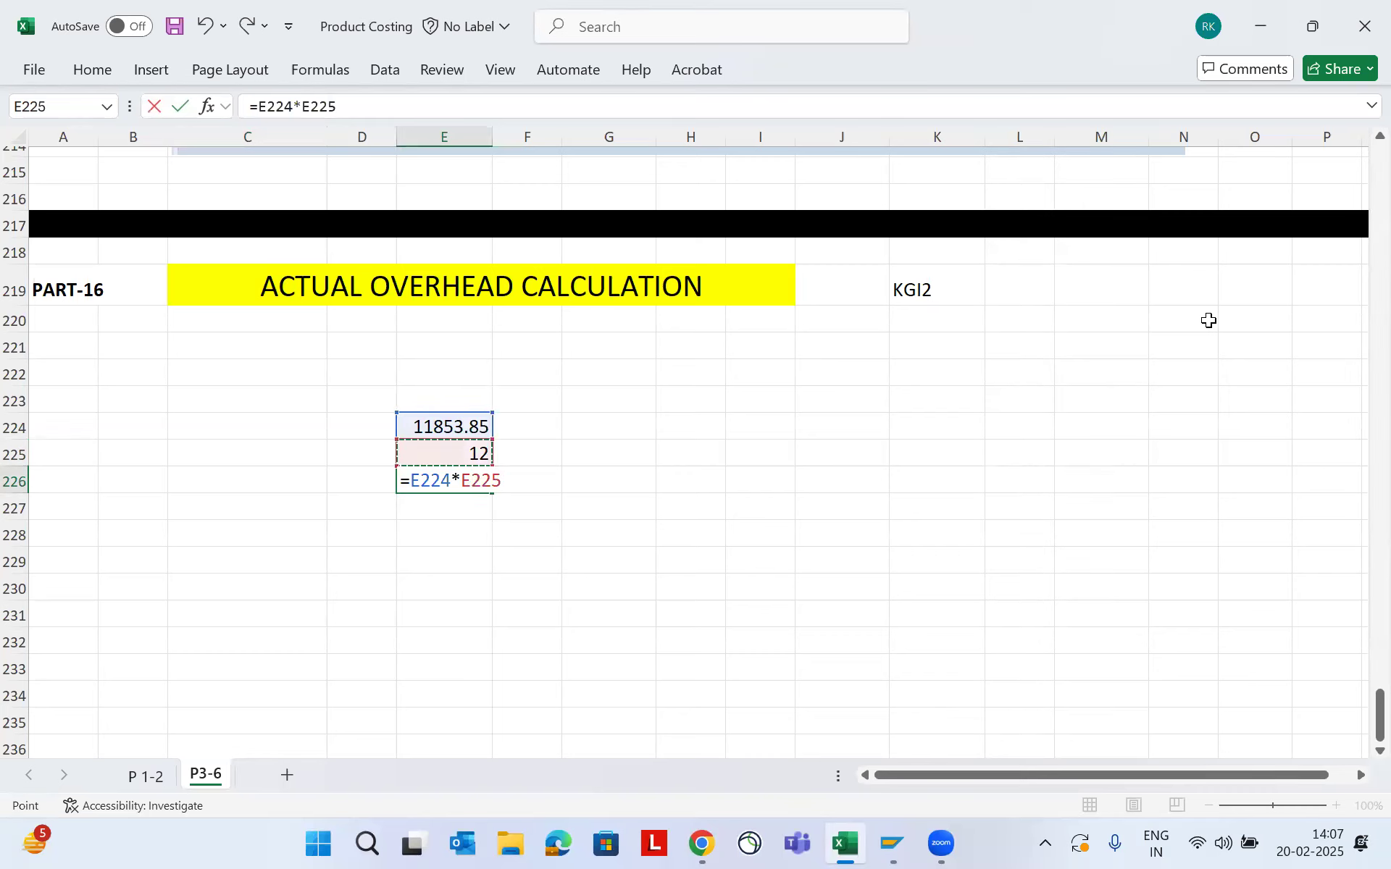
type("%")
key("Return")
key("Up")
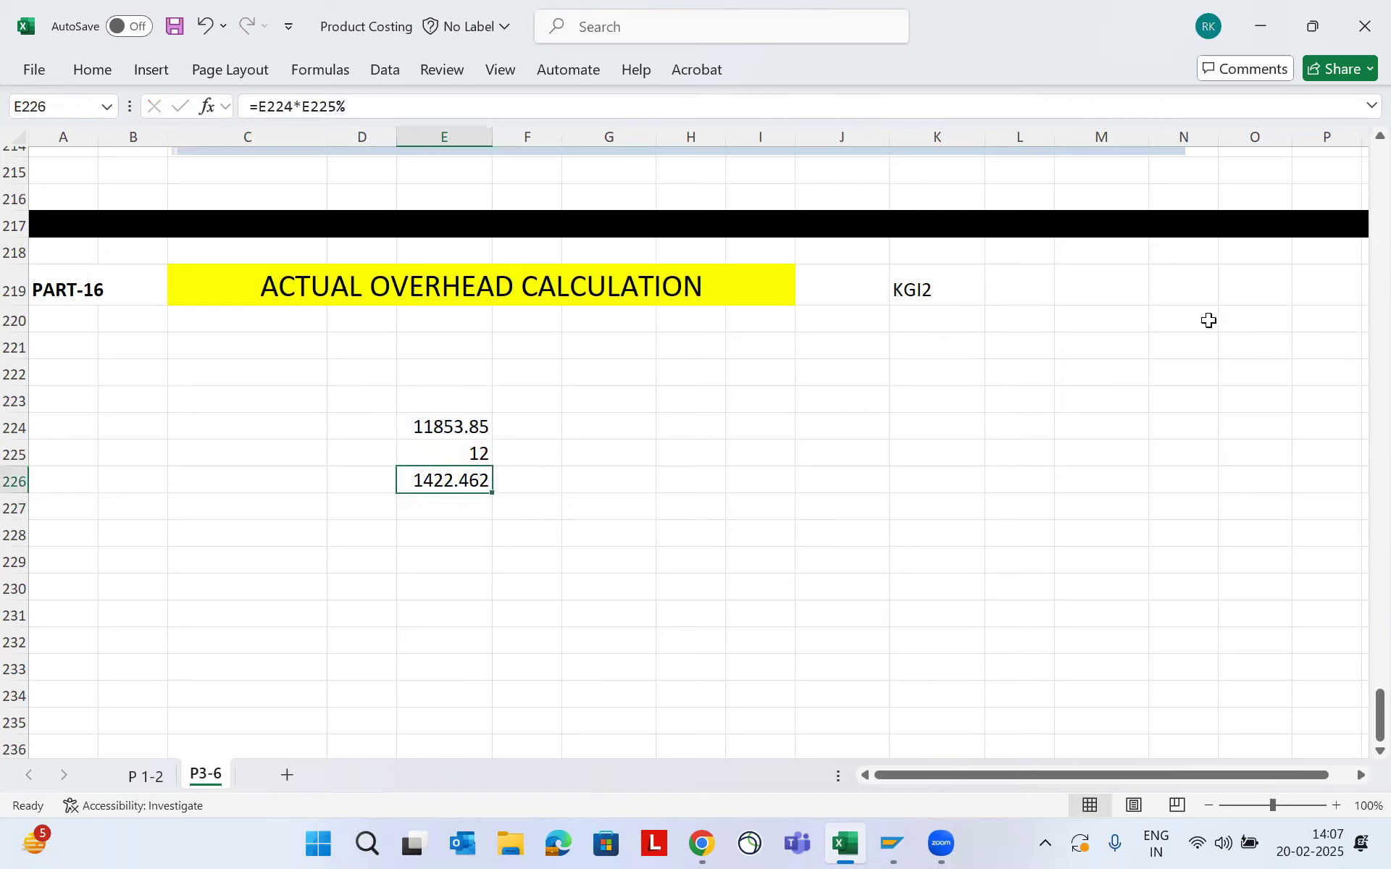
left_click(1260, 26)
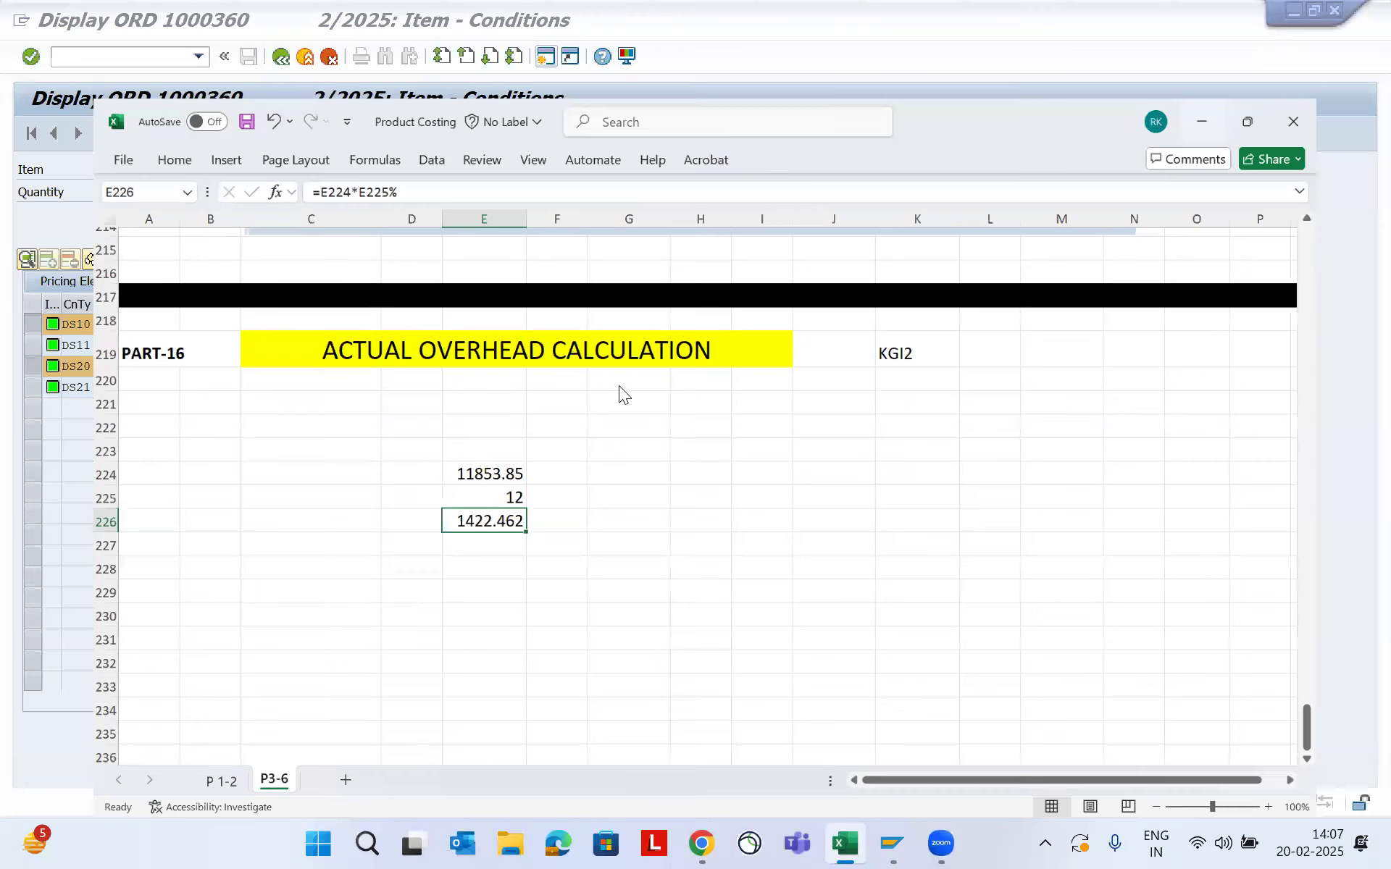
double_click(607, 391)
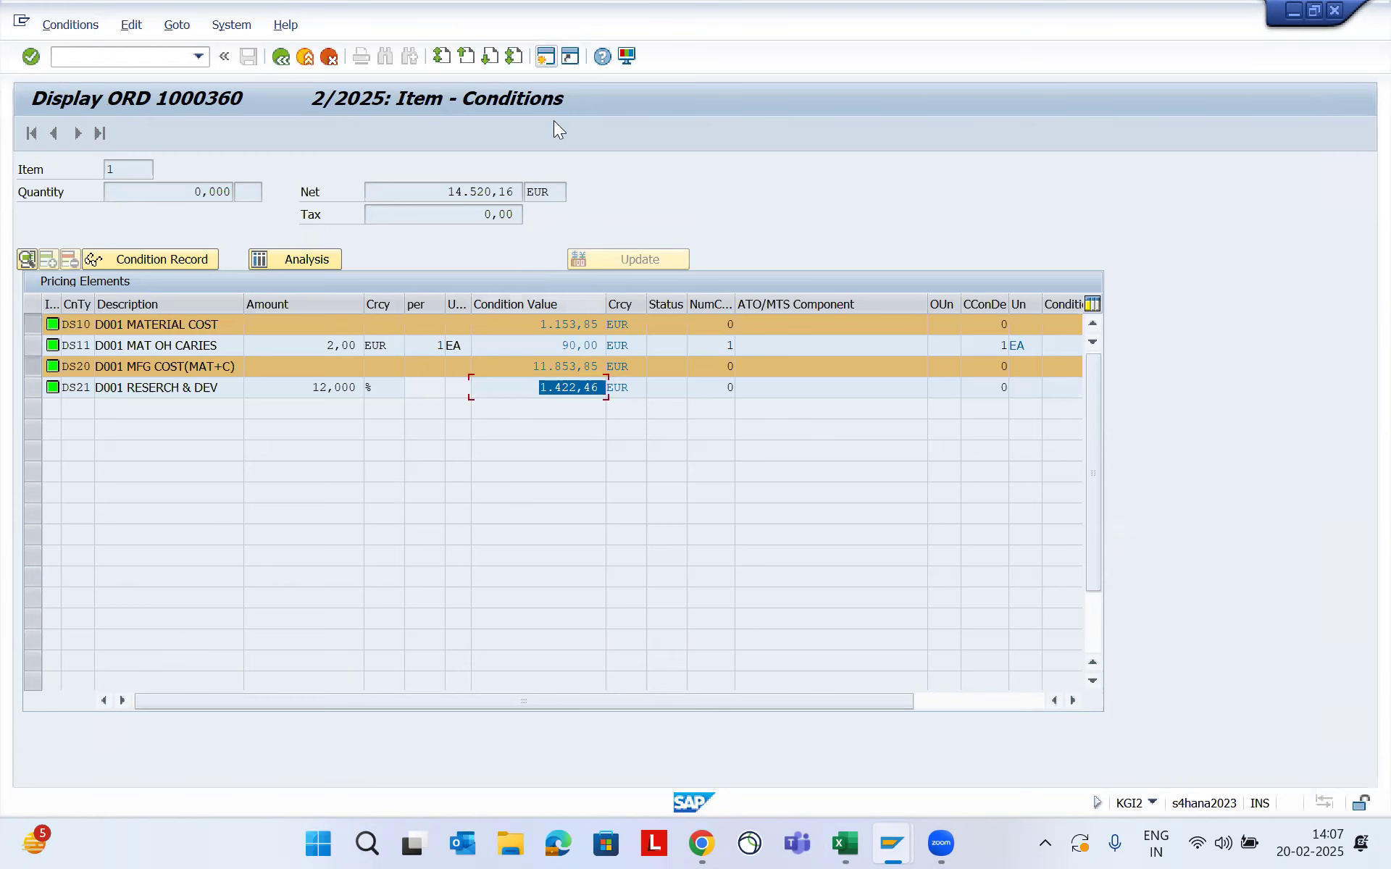
Open the SAP Reference IMG through transaction SPRO in a new session
left_click(546, 57)
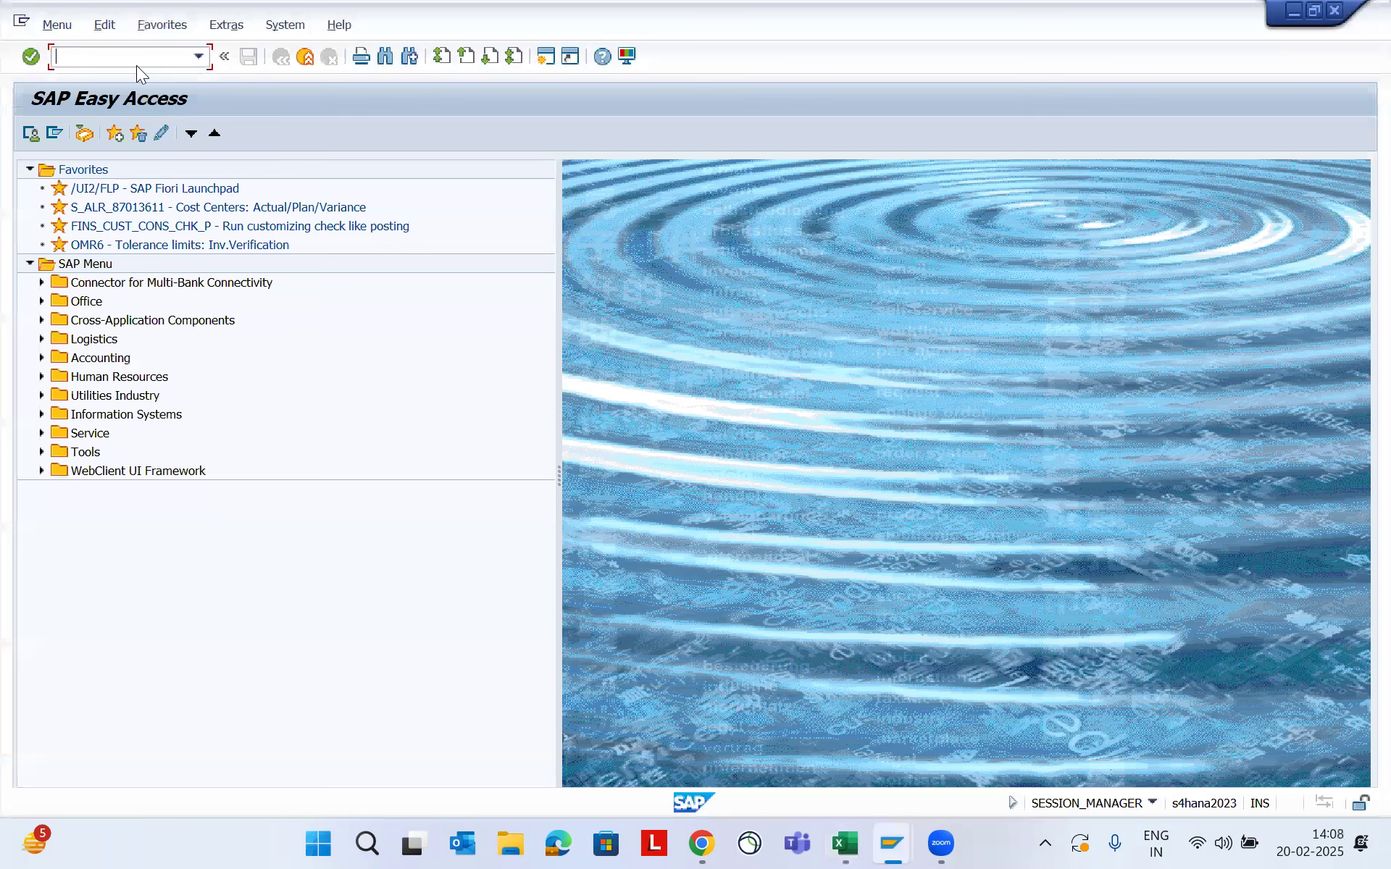
type("spro")
key("Return")
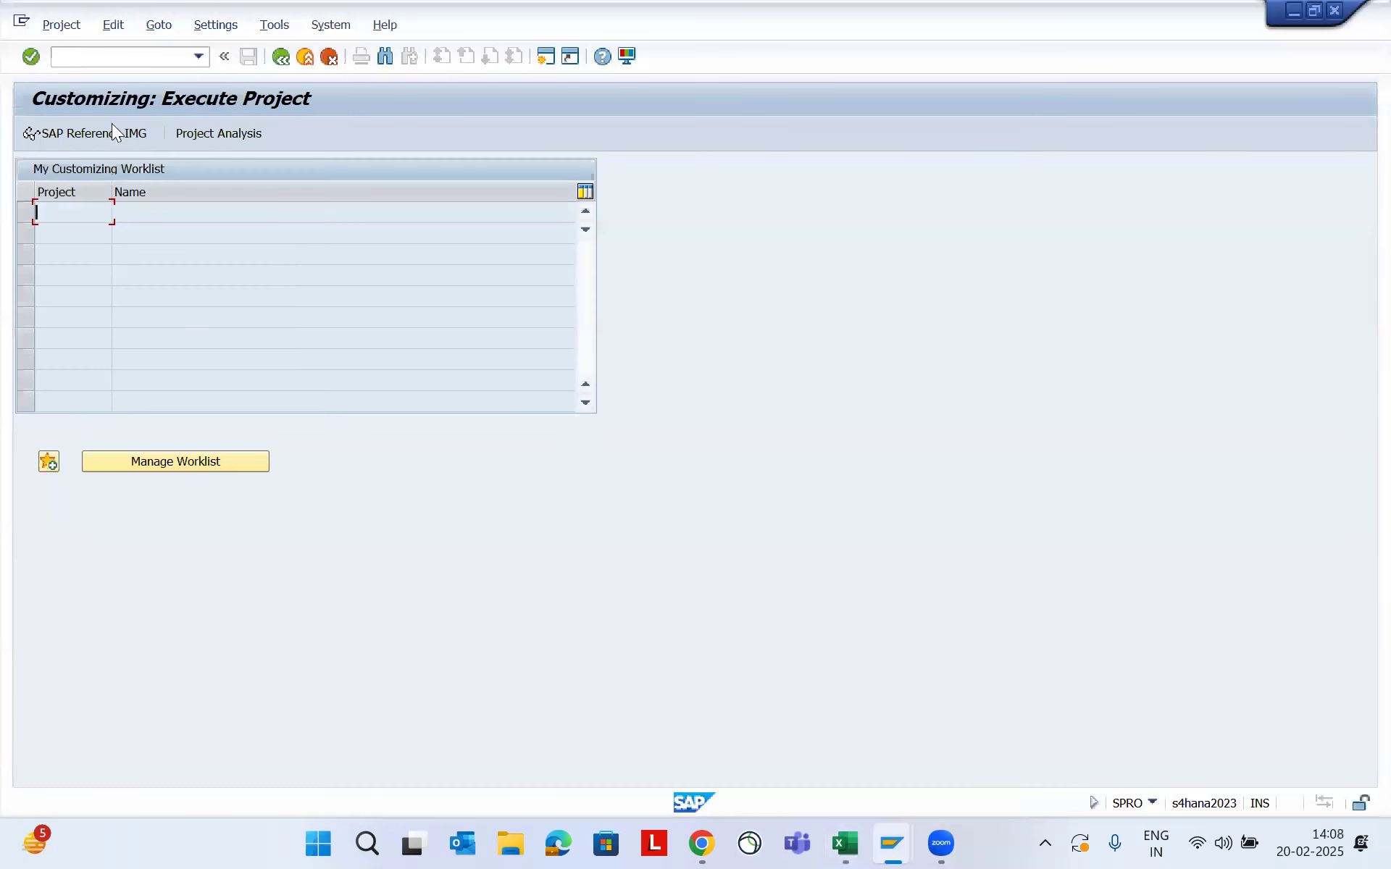
left_click(96, 135)
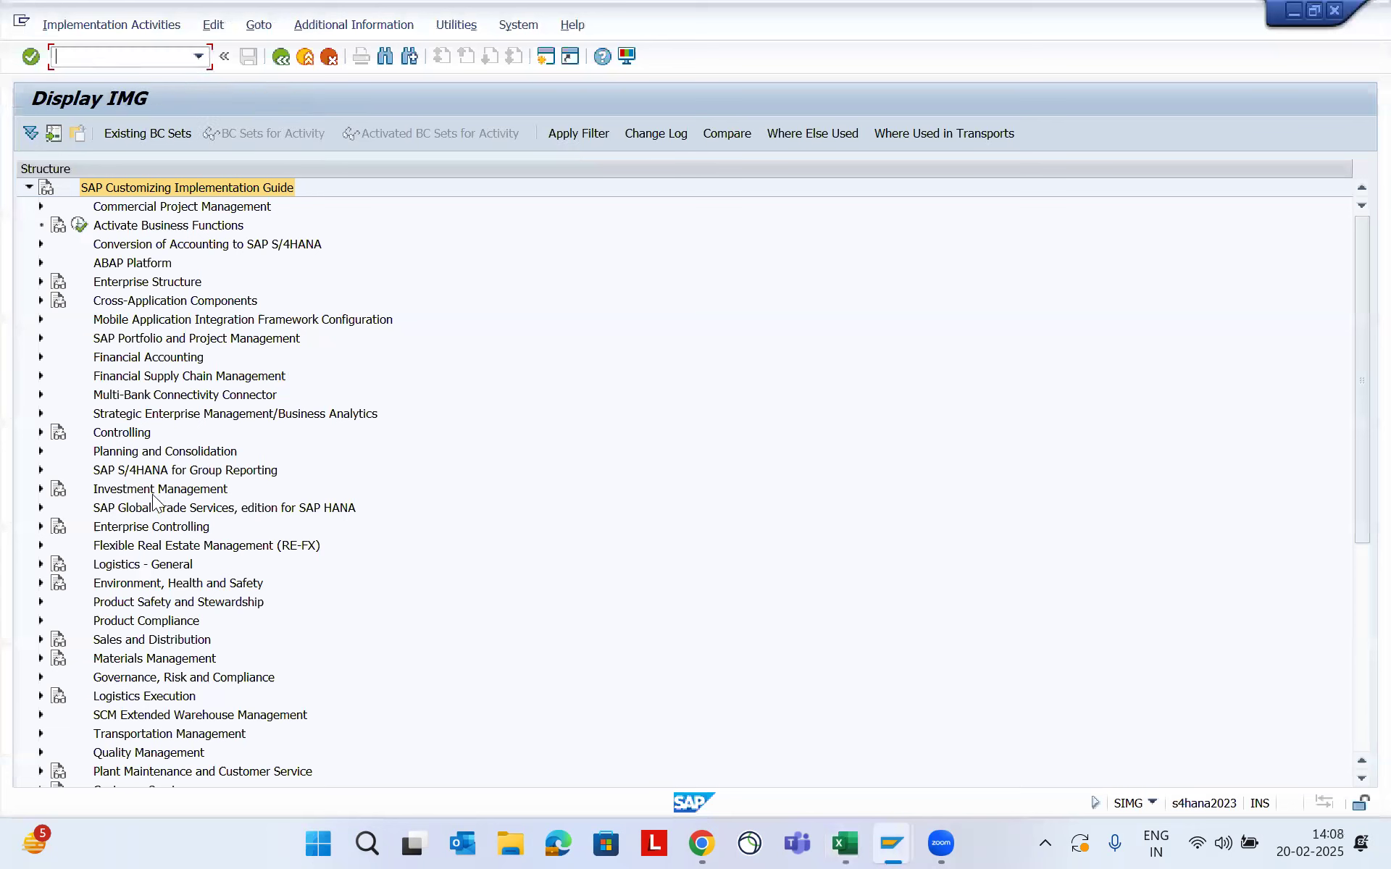
Open Define Costing Sheets under Controlling > Product Cost Controlling > Product Cost Planning > Basic Settings for Material Costing > Overhead
double_click(118, 434)
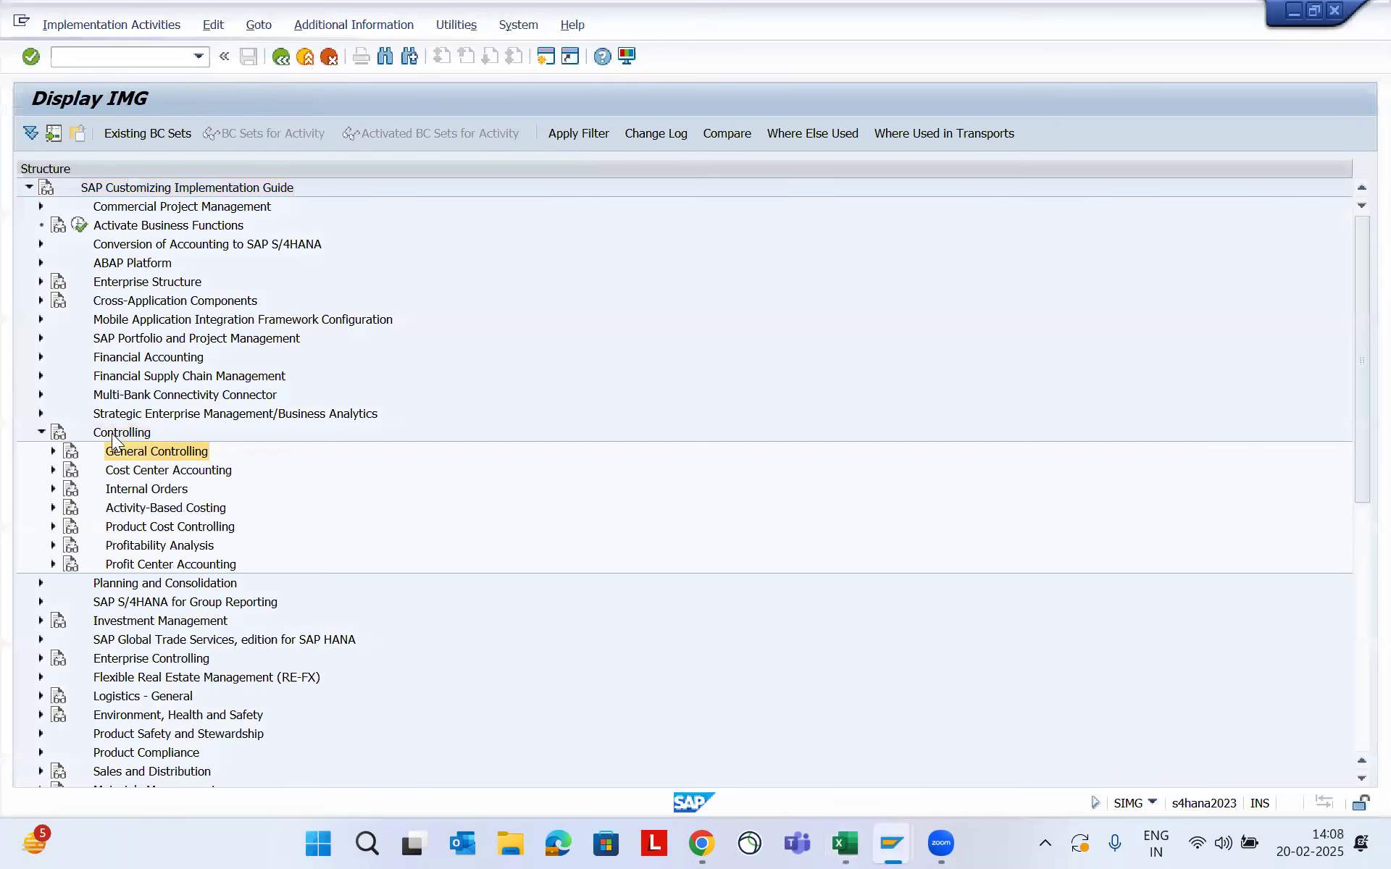
key("Down")
key("Right")
key("Down")
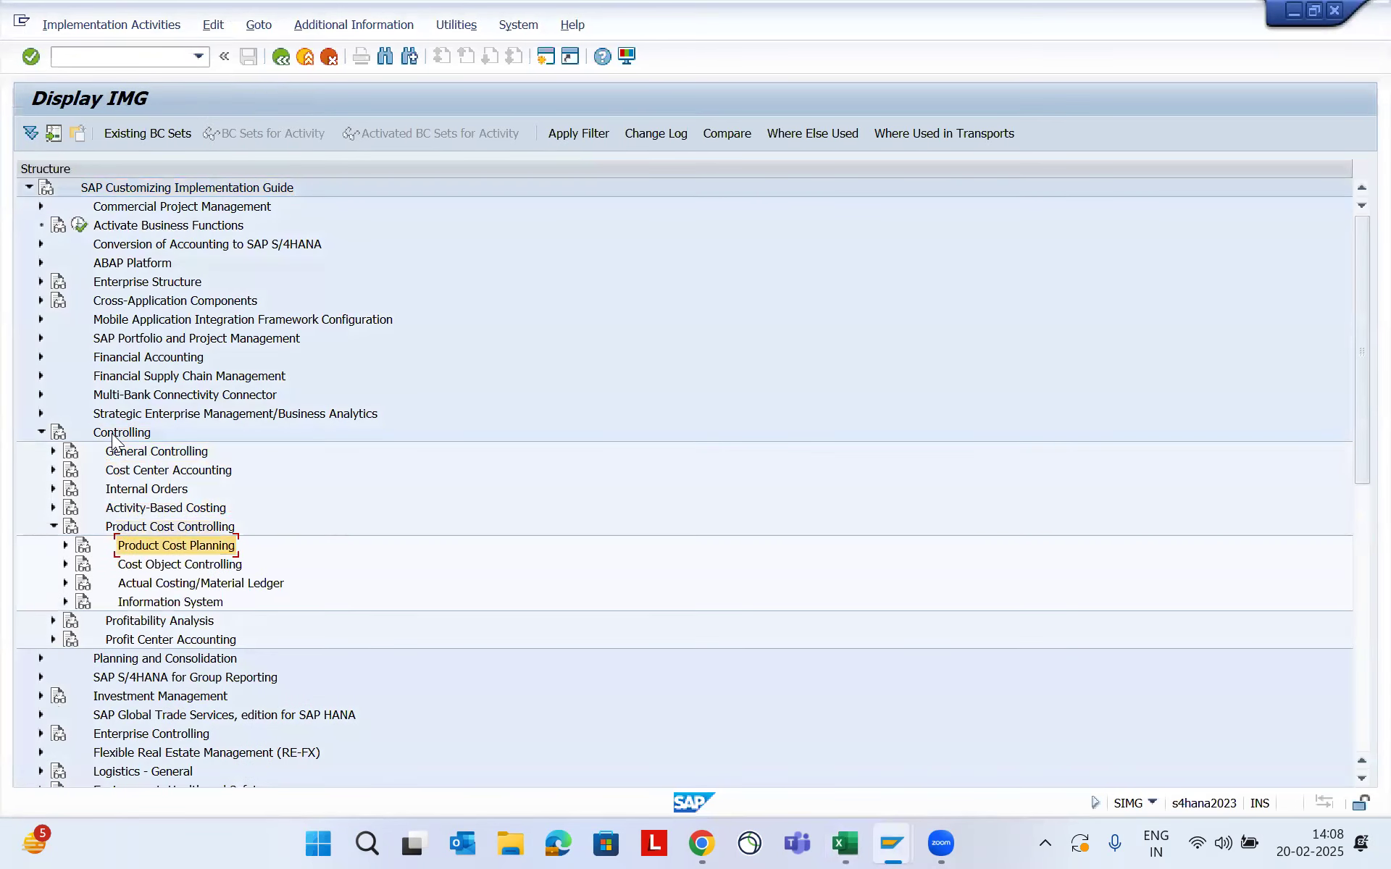
key("Right")
key("Down")
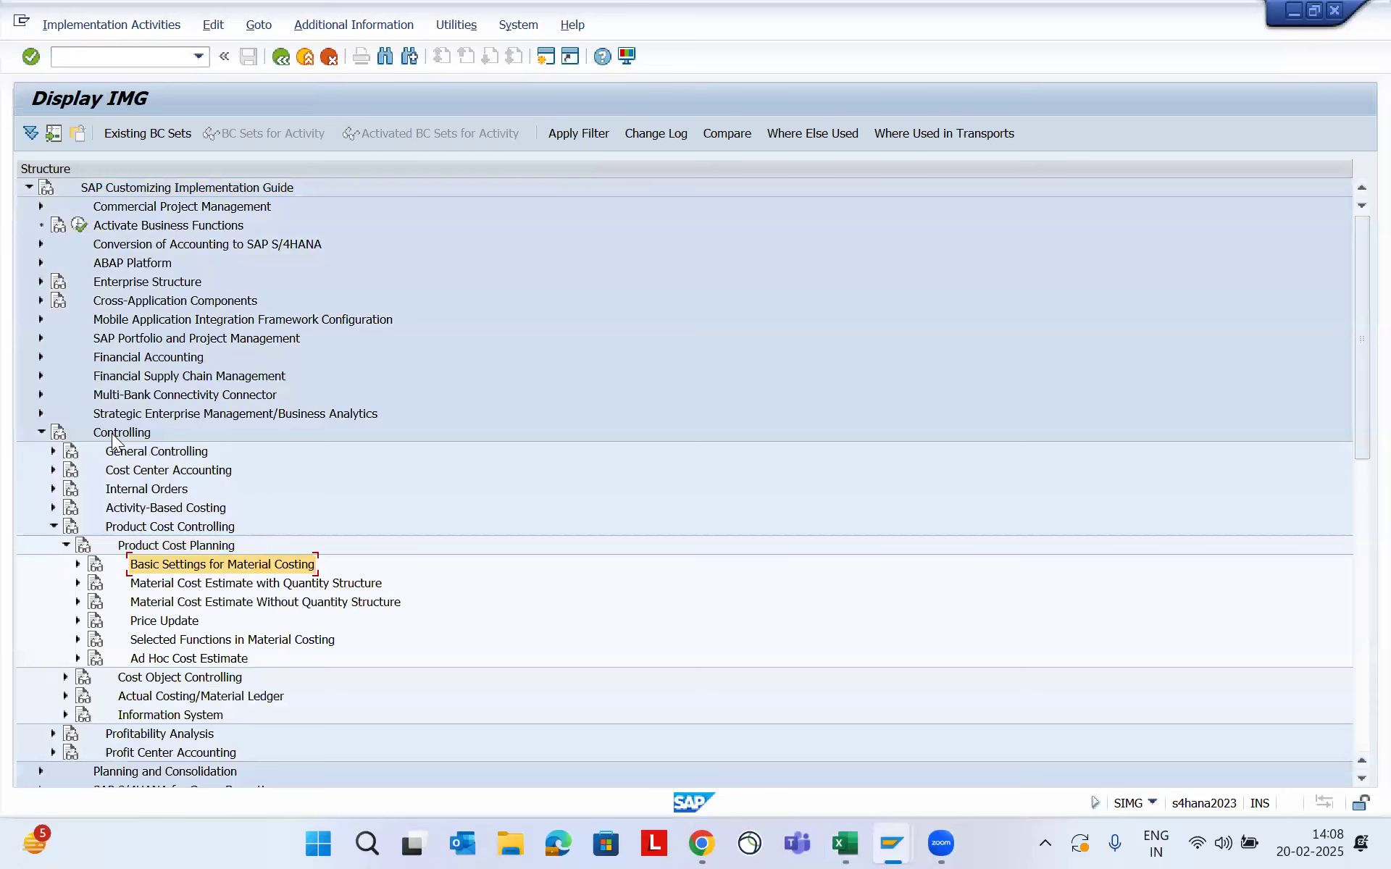
key("Right")
key("Down")
key("Down")
key("Right")
key("Down")
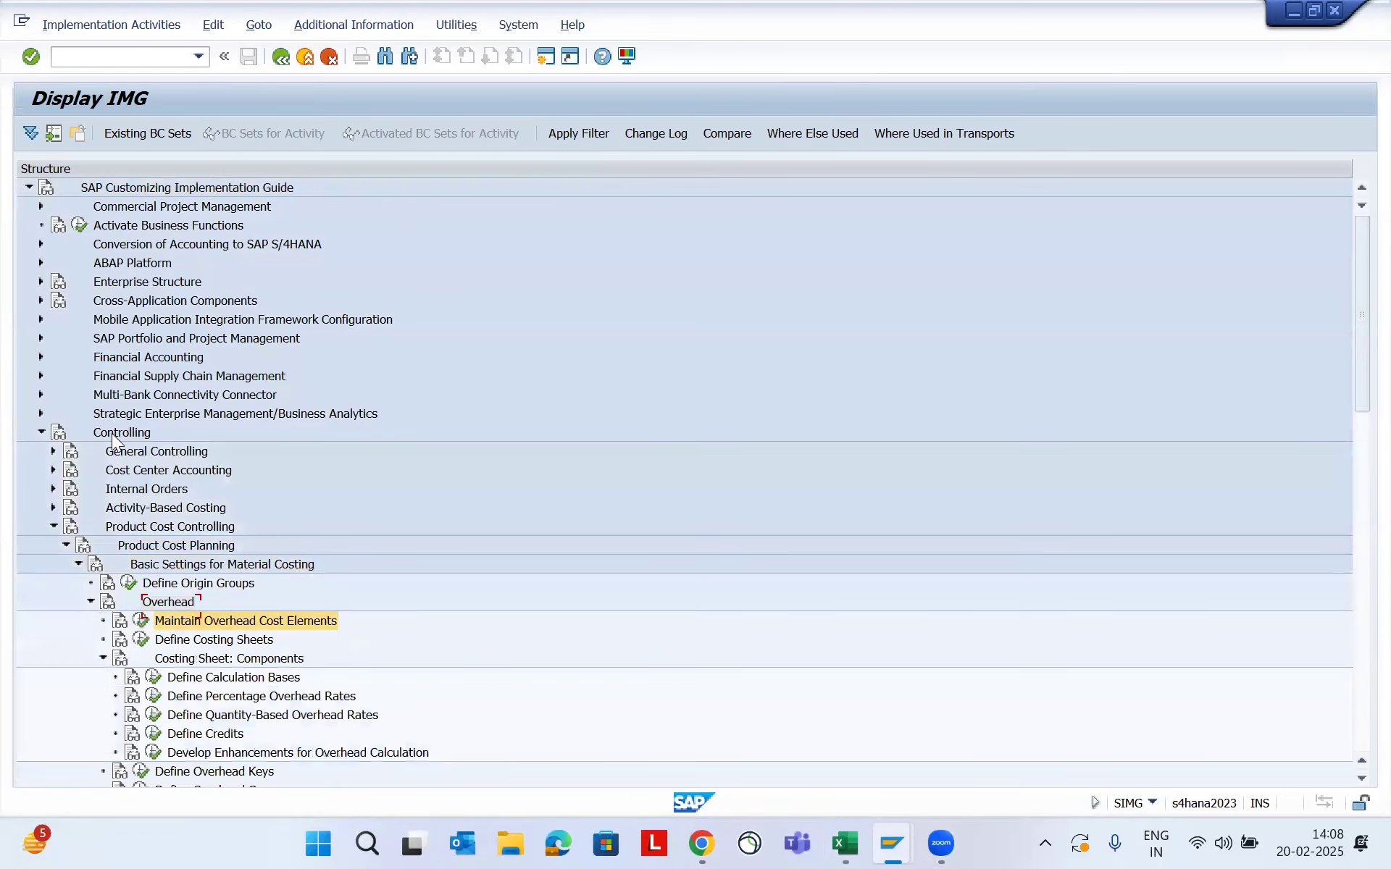
key("Down")
key("Left")
key("Return")
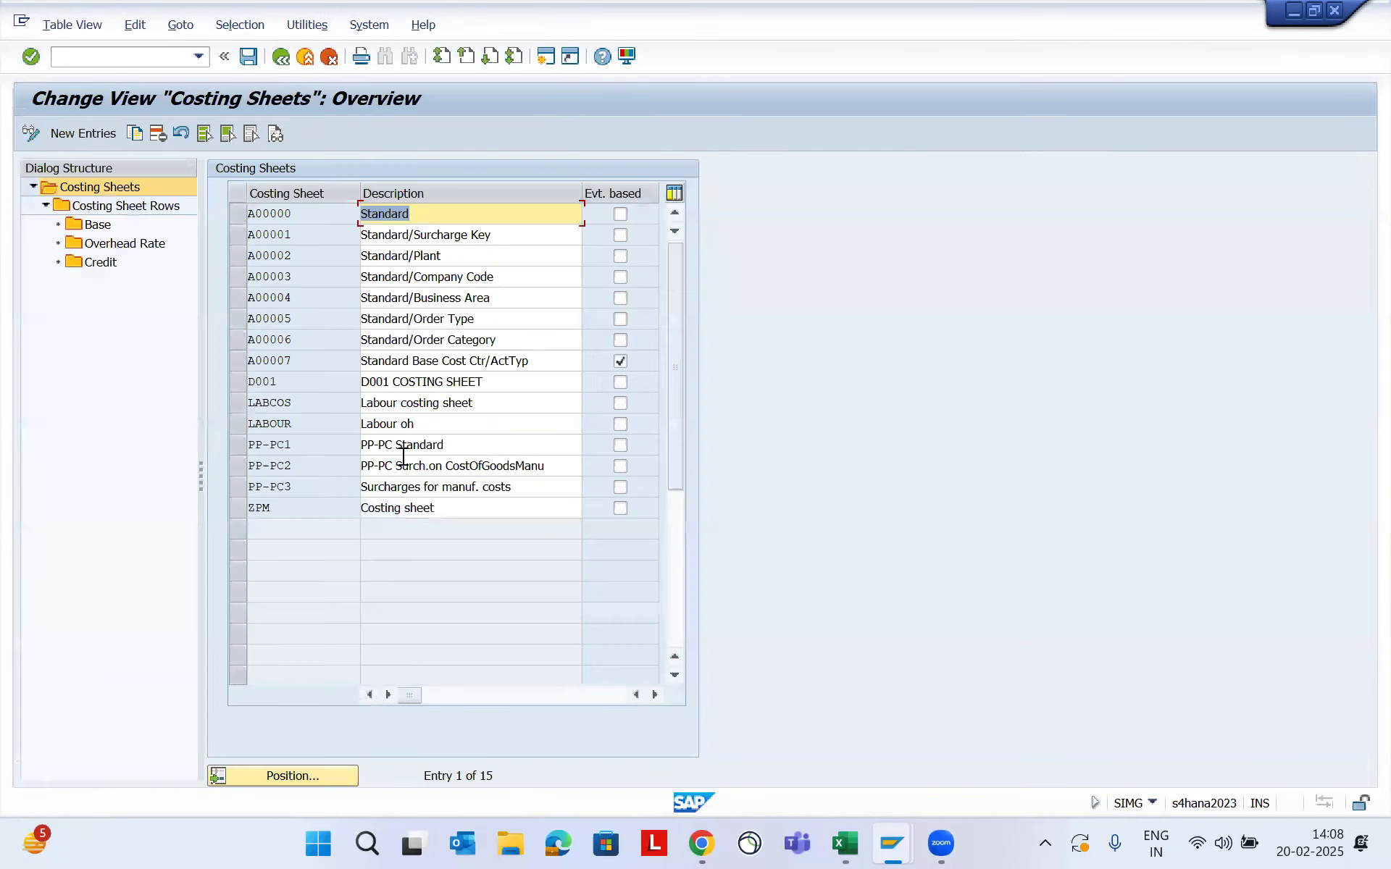
Display the costing sheet rows of D001 and check base rows 10 (DS10) and 30 (DS20)
left_click(239, 381)
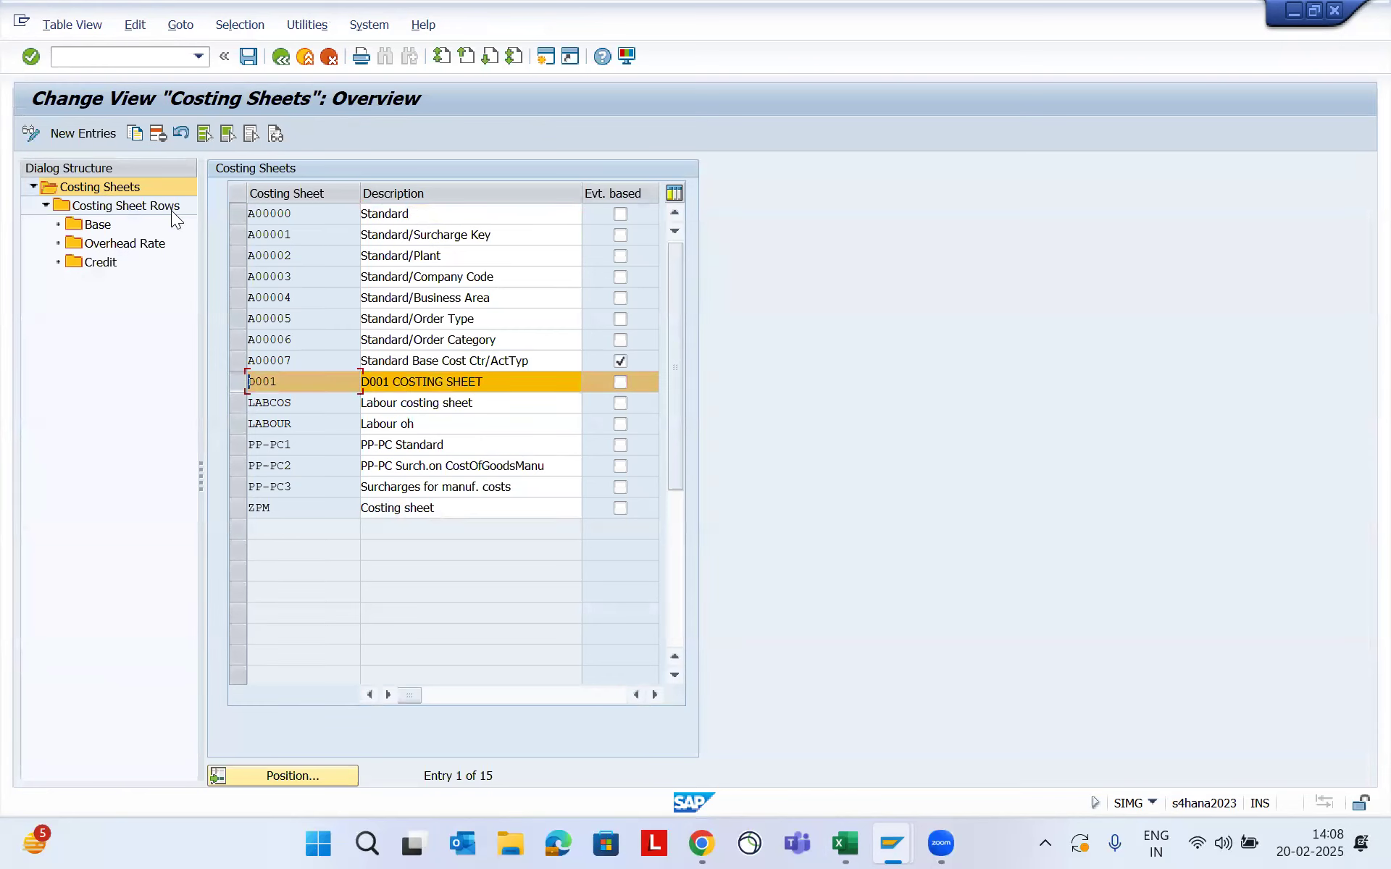
double_click(101, 207)
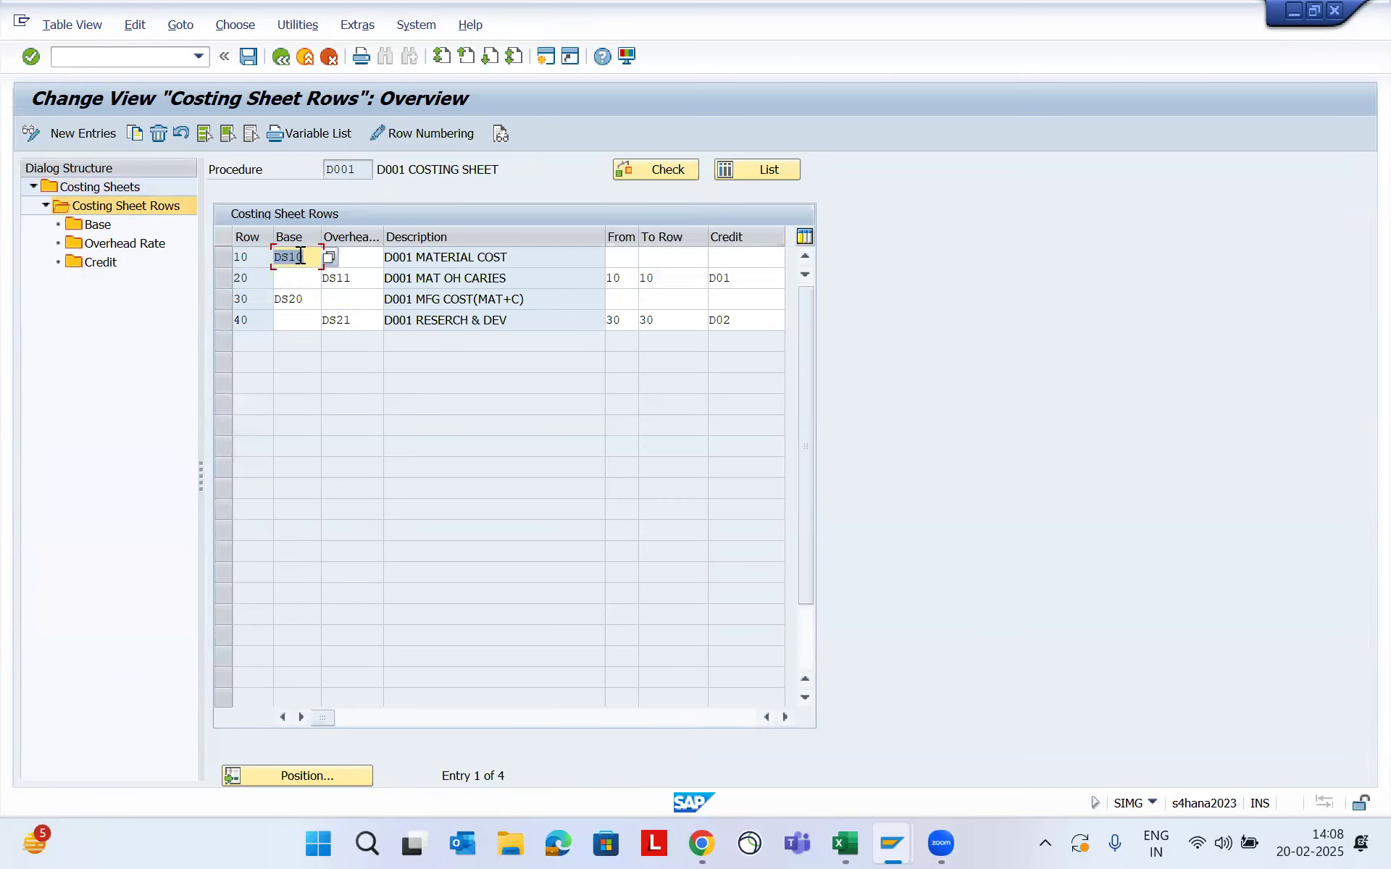
left_click(230, 257)
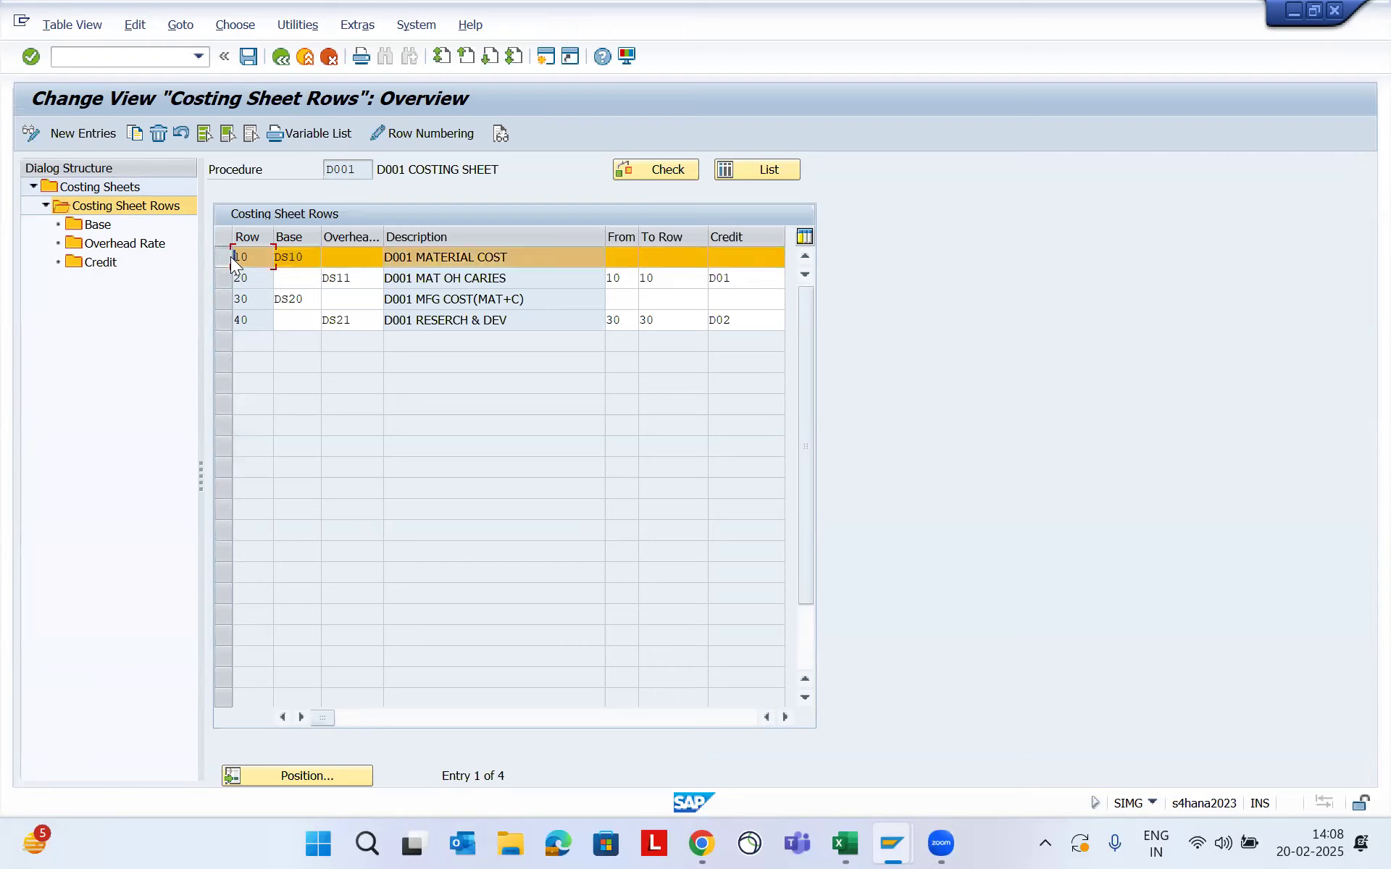
left_click(227, 306)
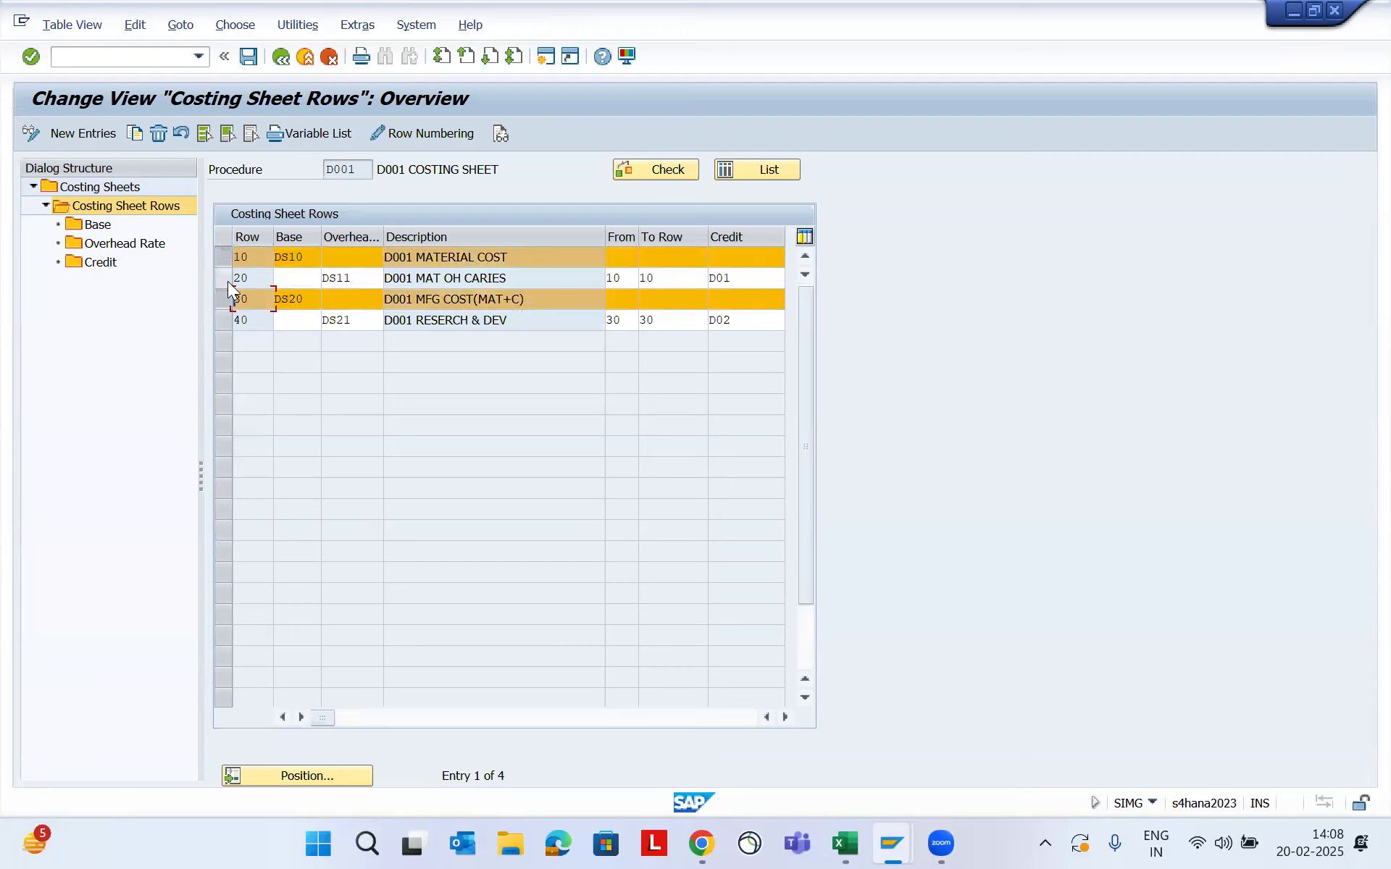
left_click(226, 300)
left_click(228, 255)
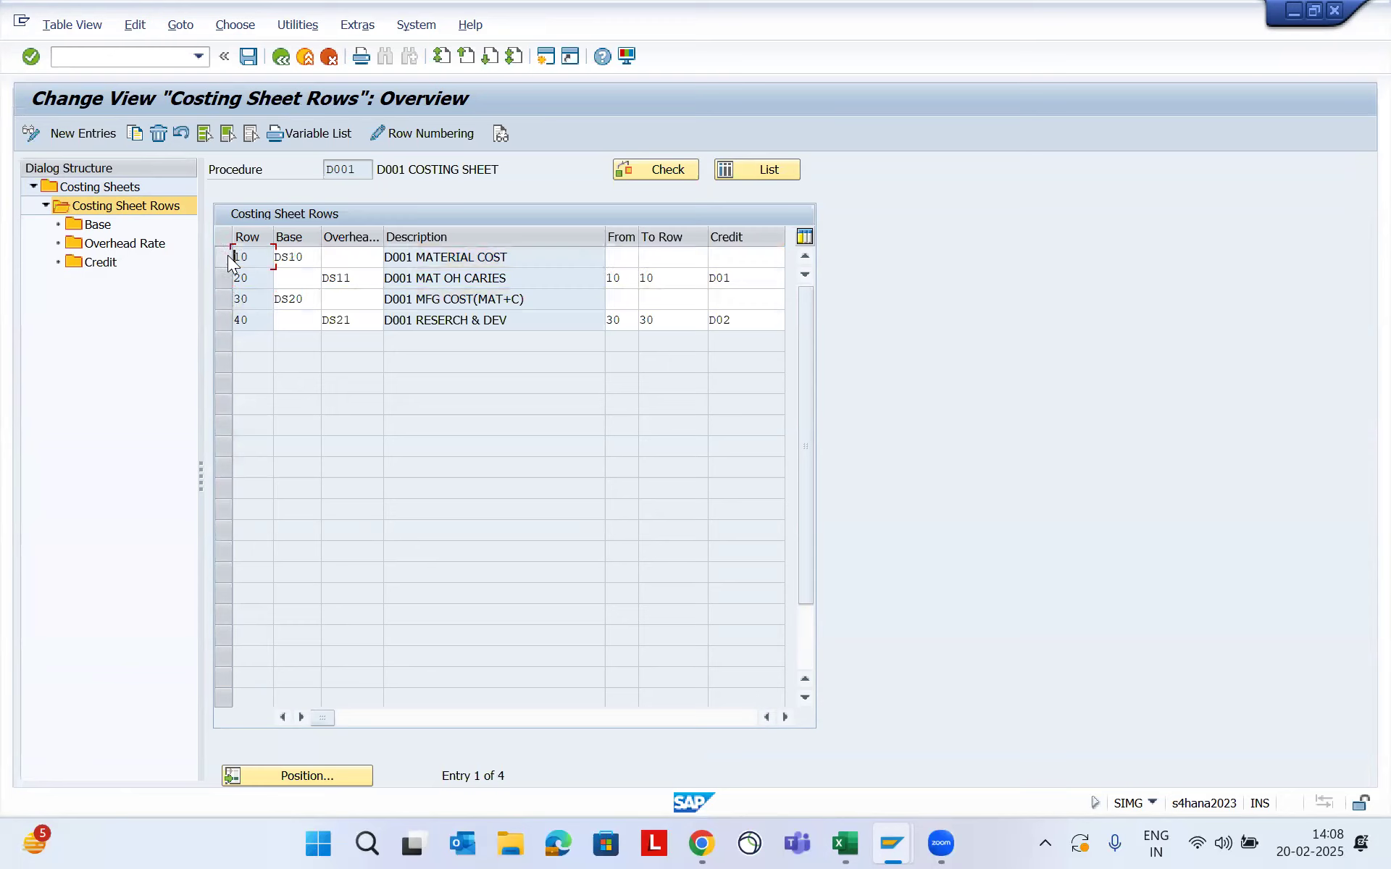
Display the overhead rates of row 20, DS11 D001 MAT OH CARIES
left_click(527, 277)
left_click(221, 277)
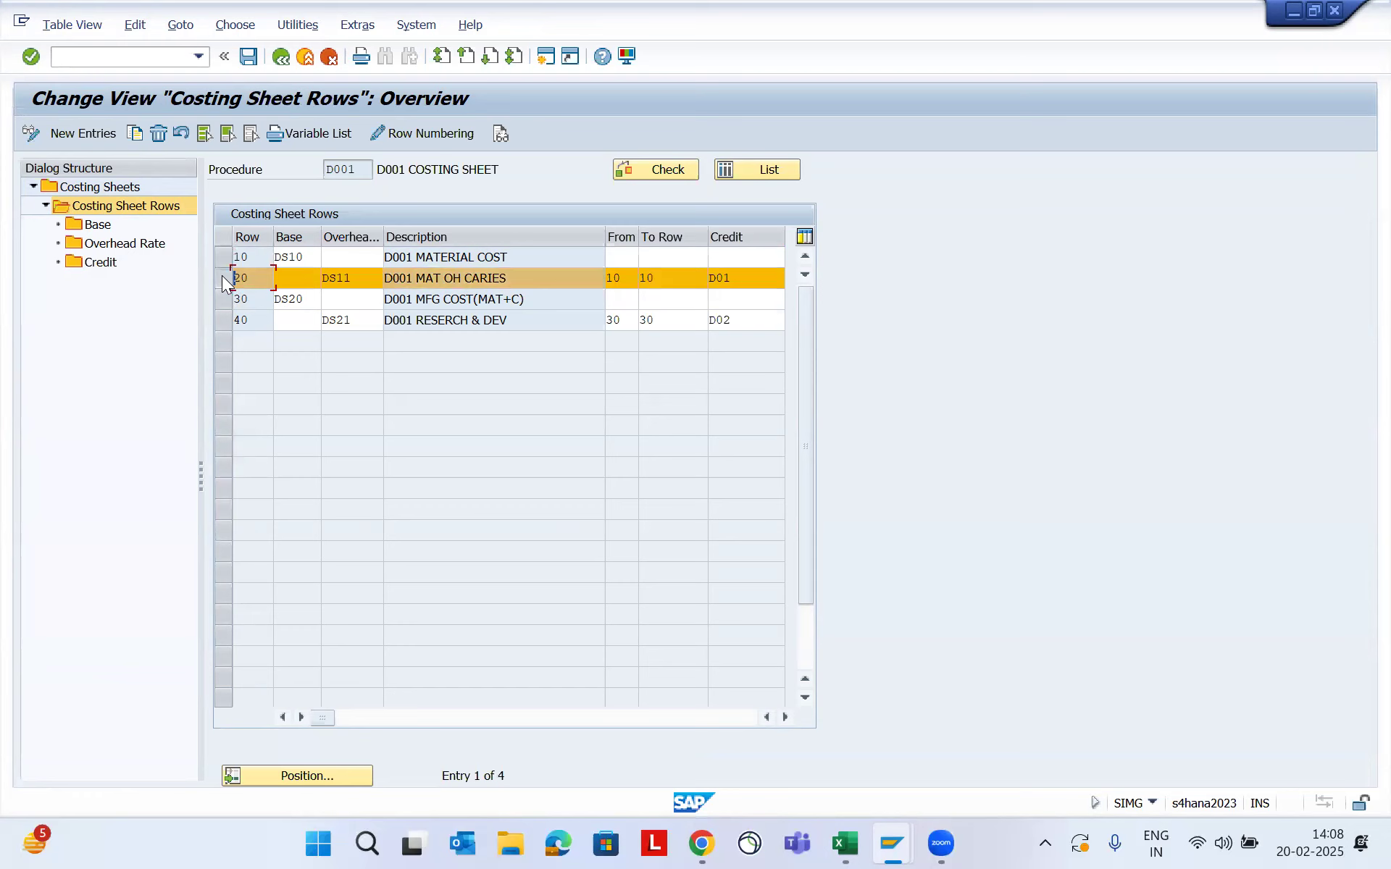
double_click(111, 242)
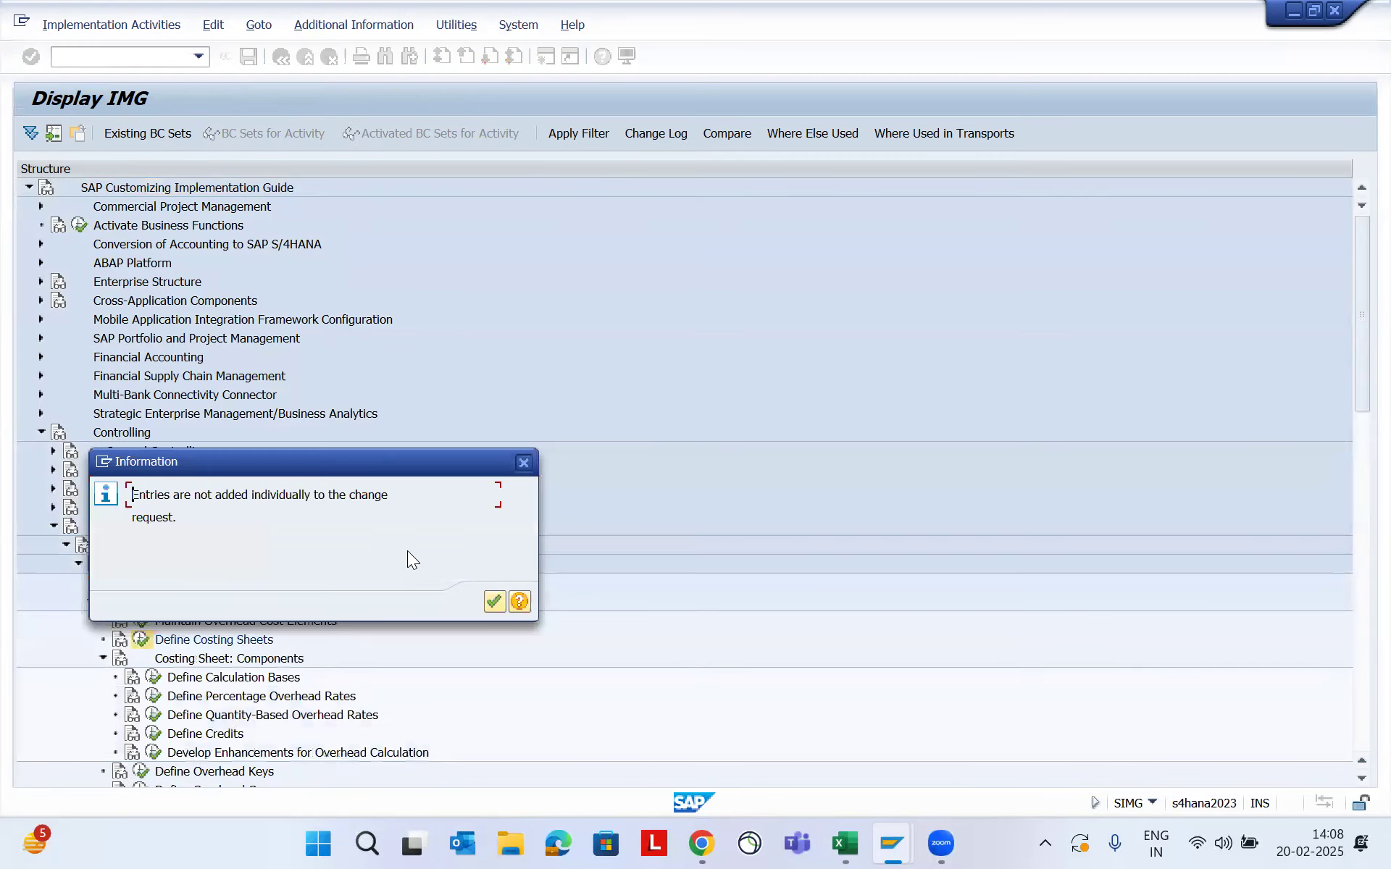
left_click(494, 600)
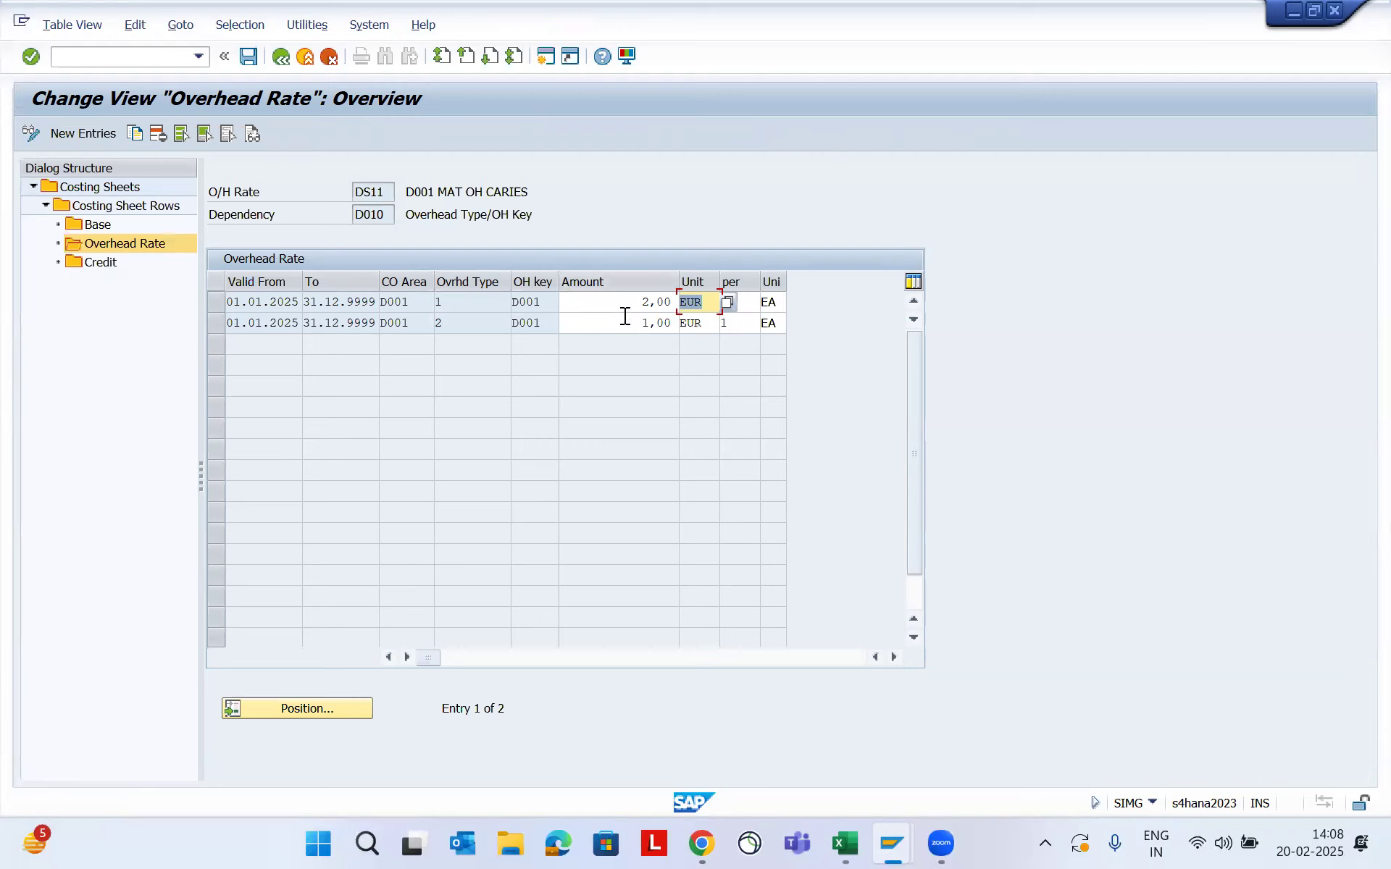
Look up the meaning of overhead type 2 in the second DS11 rate entry and close the value list
left_click(460, 323)
left_click(519, 323)
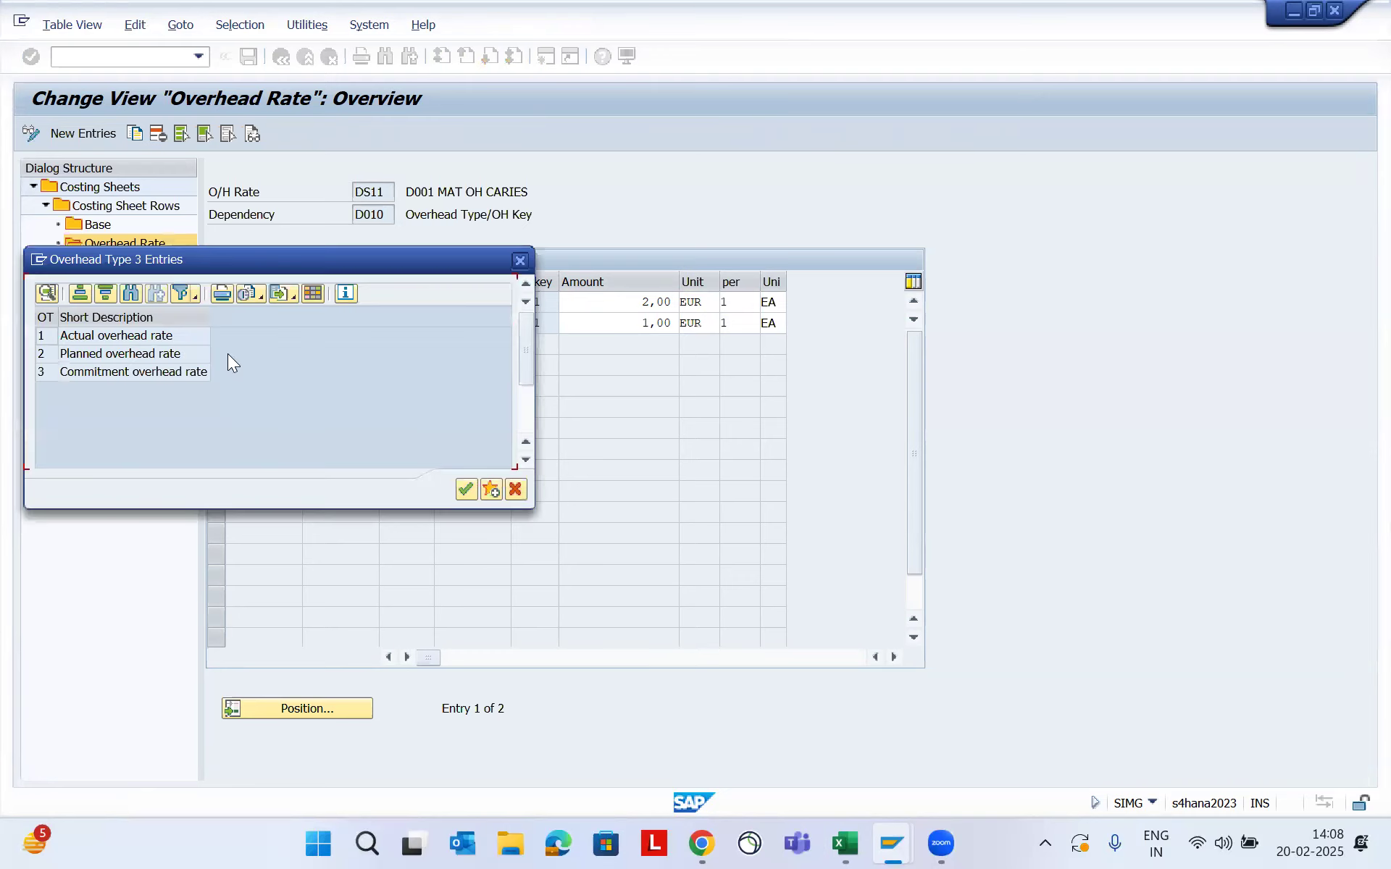
left_click(97, 354)
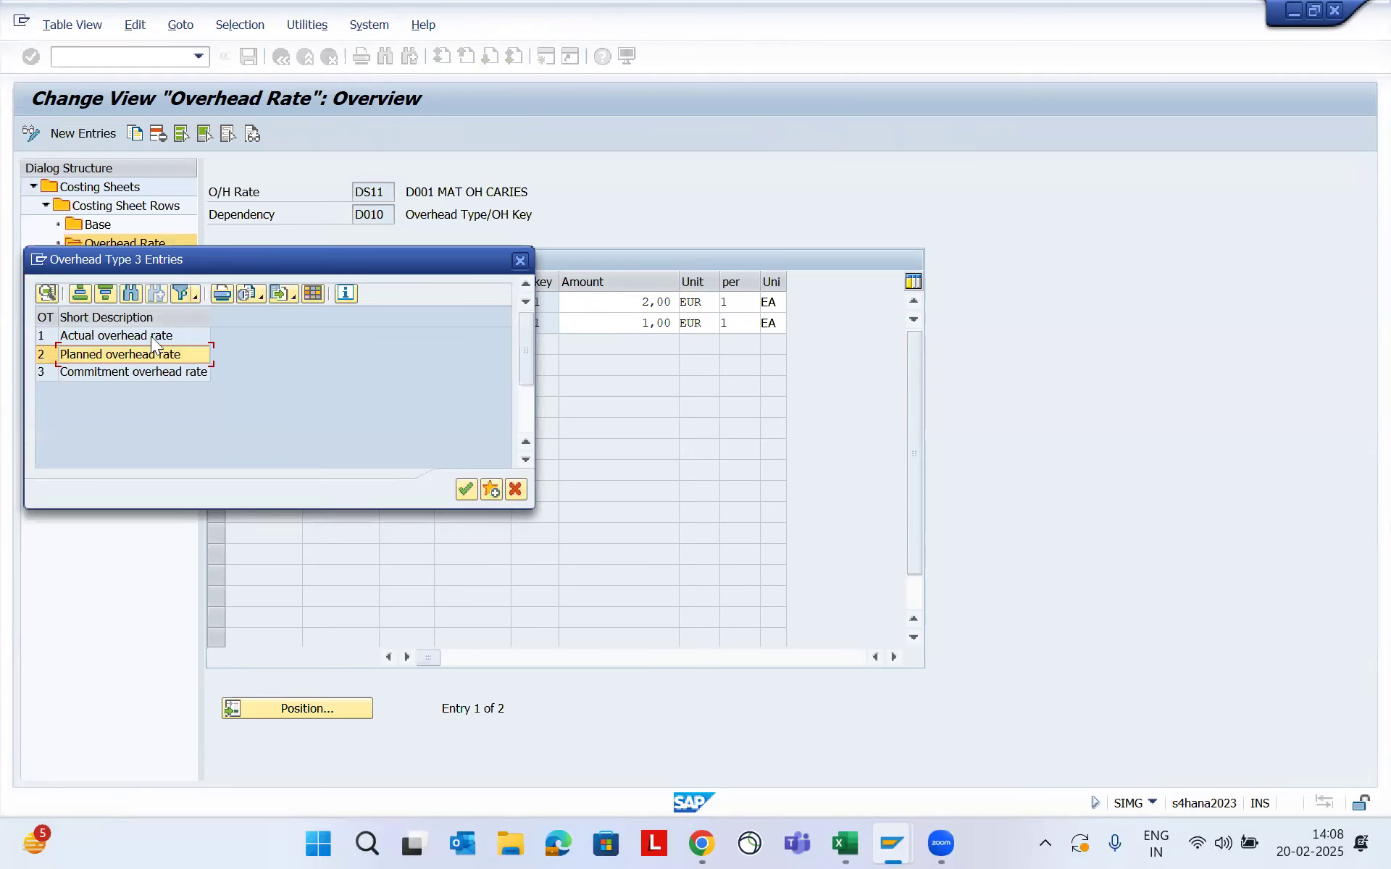
left_click(130, 333)
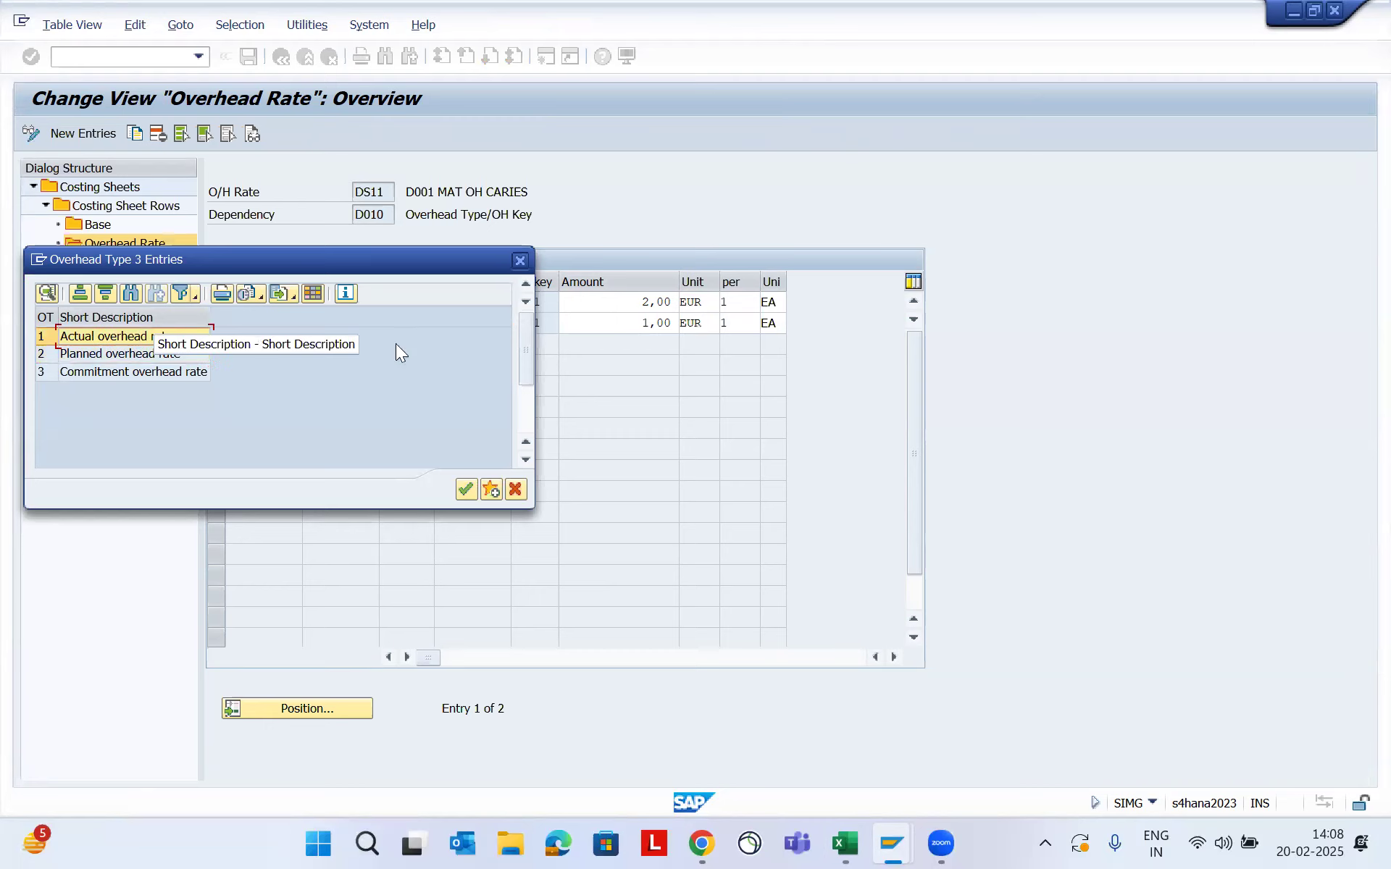
left_click(519, 261)
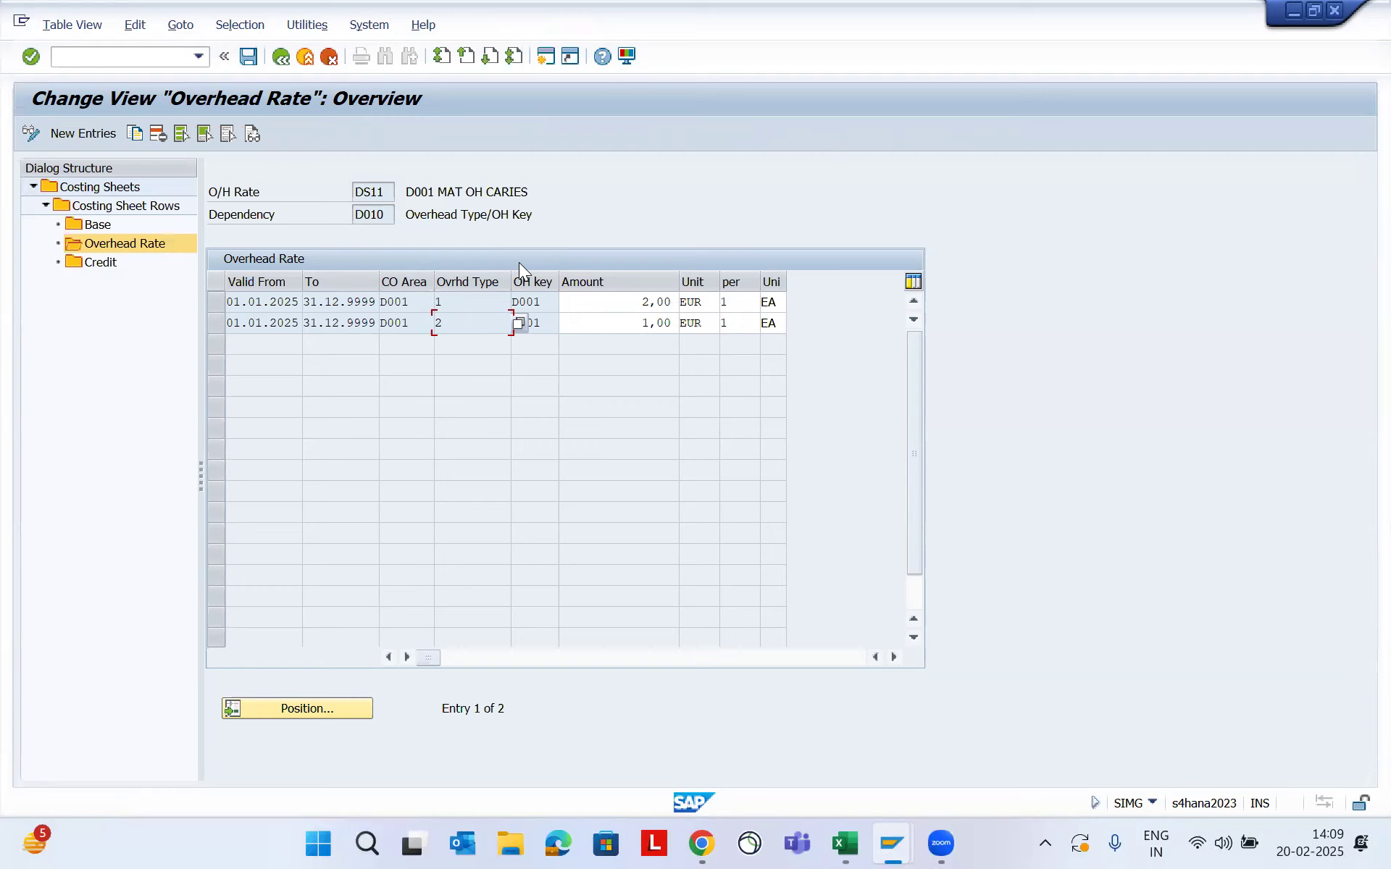
Check overhead type 1 of the first DS11 rate entry against the value list, placed clear of the rate entries
left_click(471, 303)
left_click(520, 303)
left_click(100, 353)
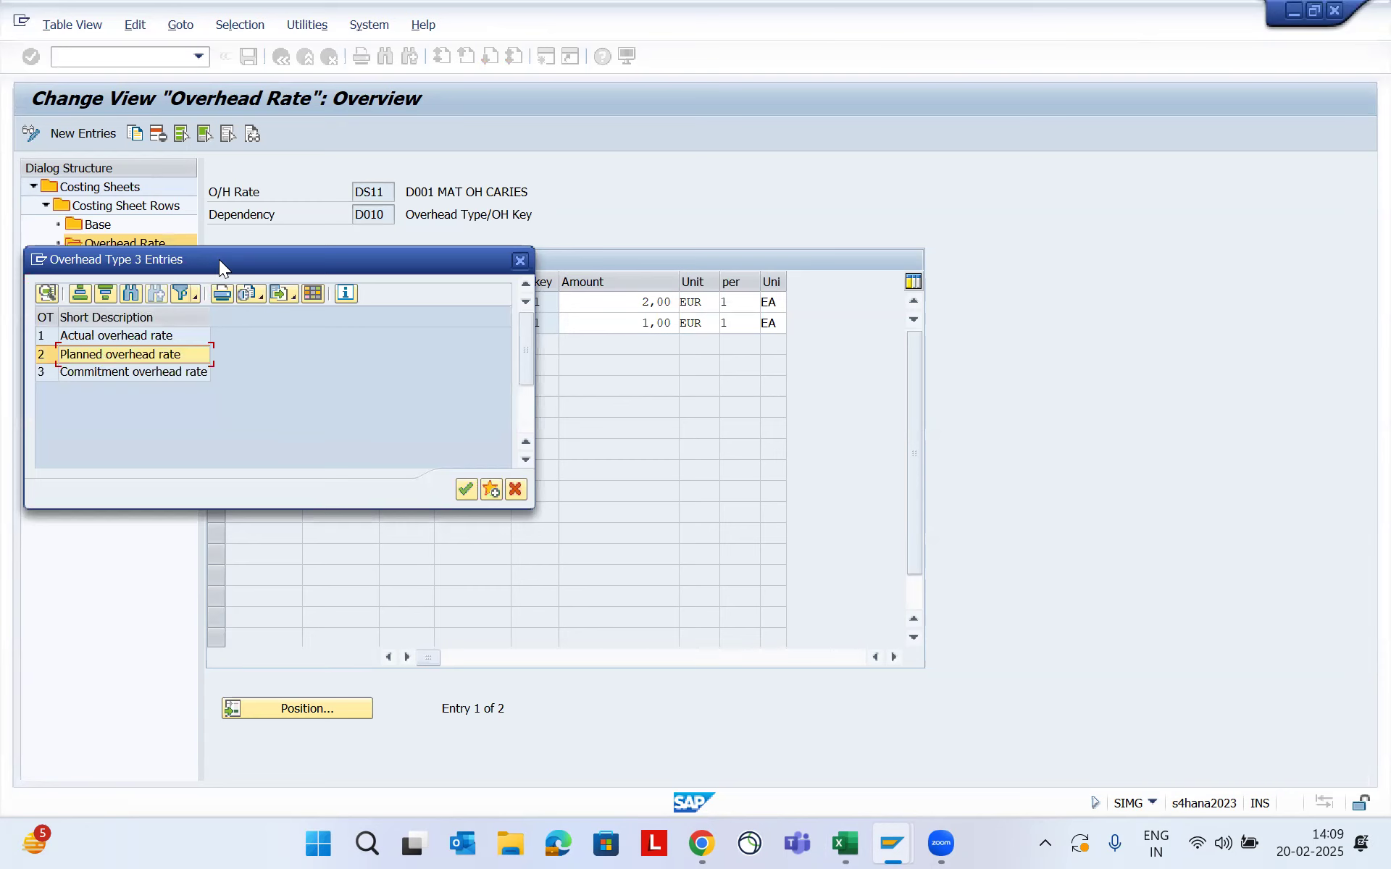
left_click_drag(218, 260, 641, 390)
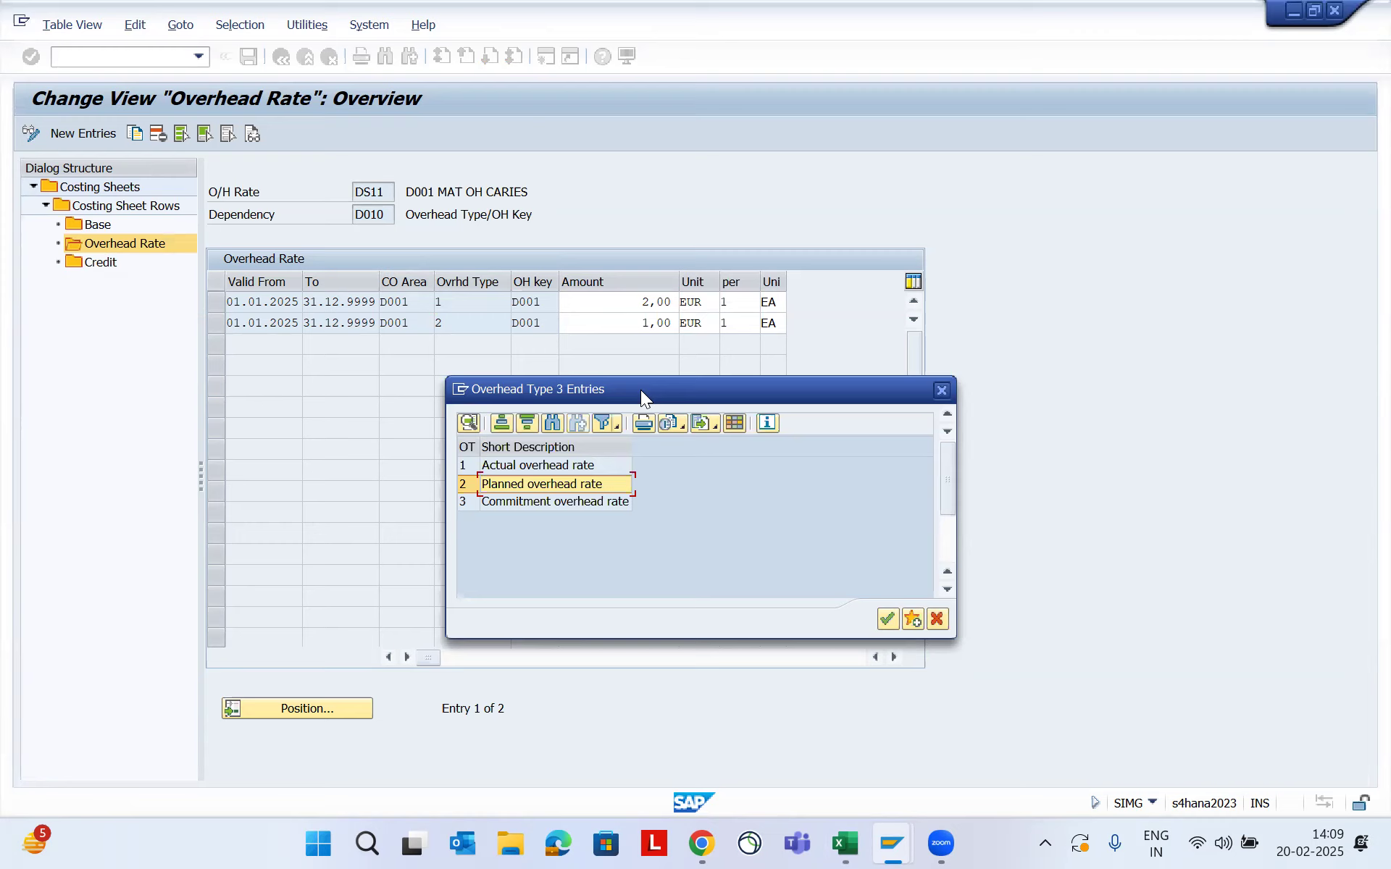
left_click(942, 392)
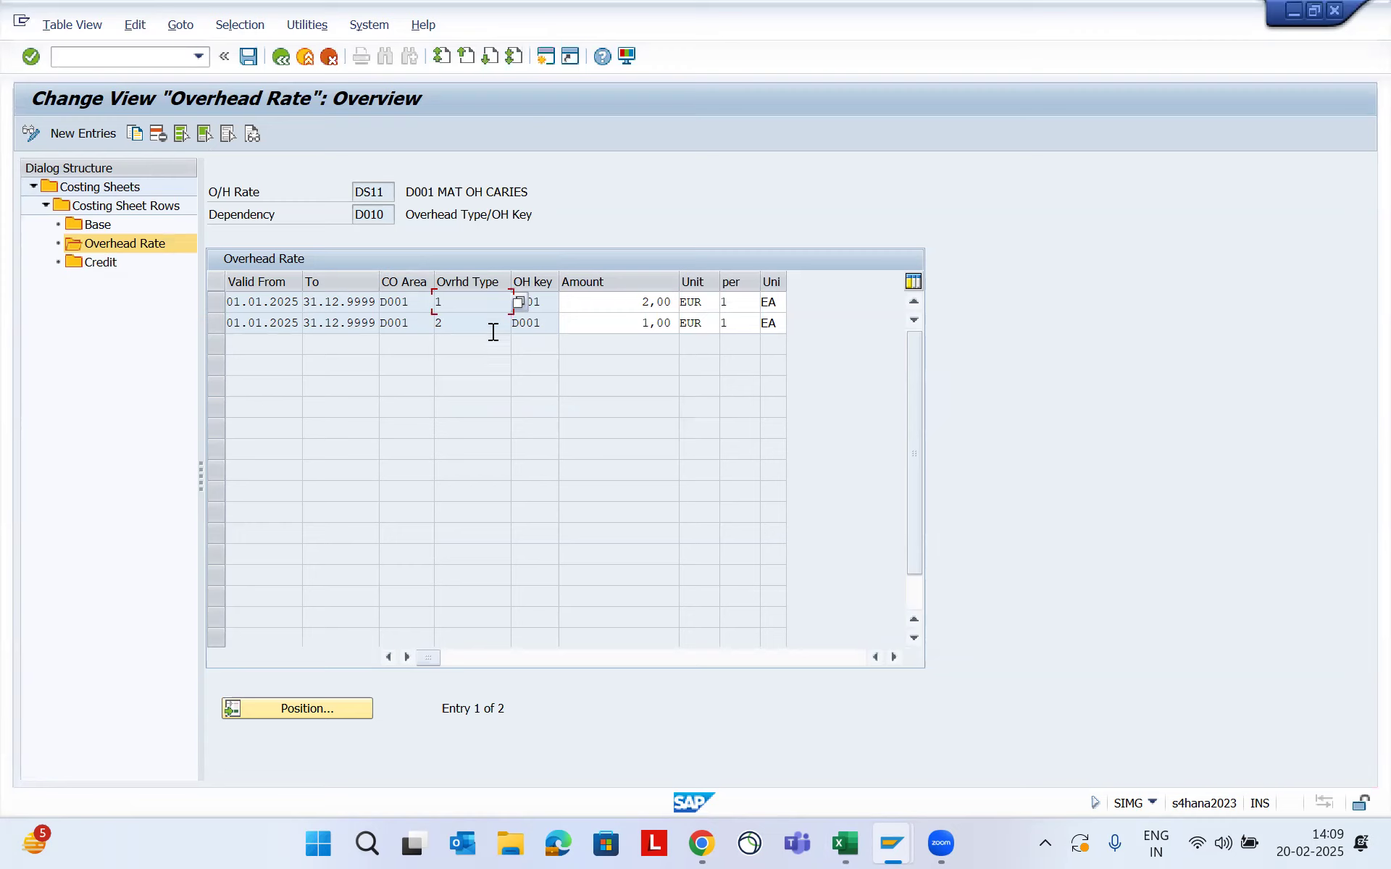
Compare the planned and actual DS11 overhead rates, checking the actual rate's amount, currency and quantity unit
left_click(466, 320)
left_click(576, 324)
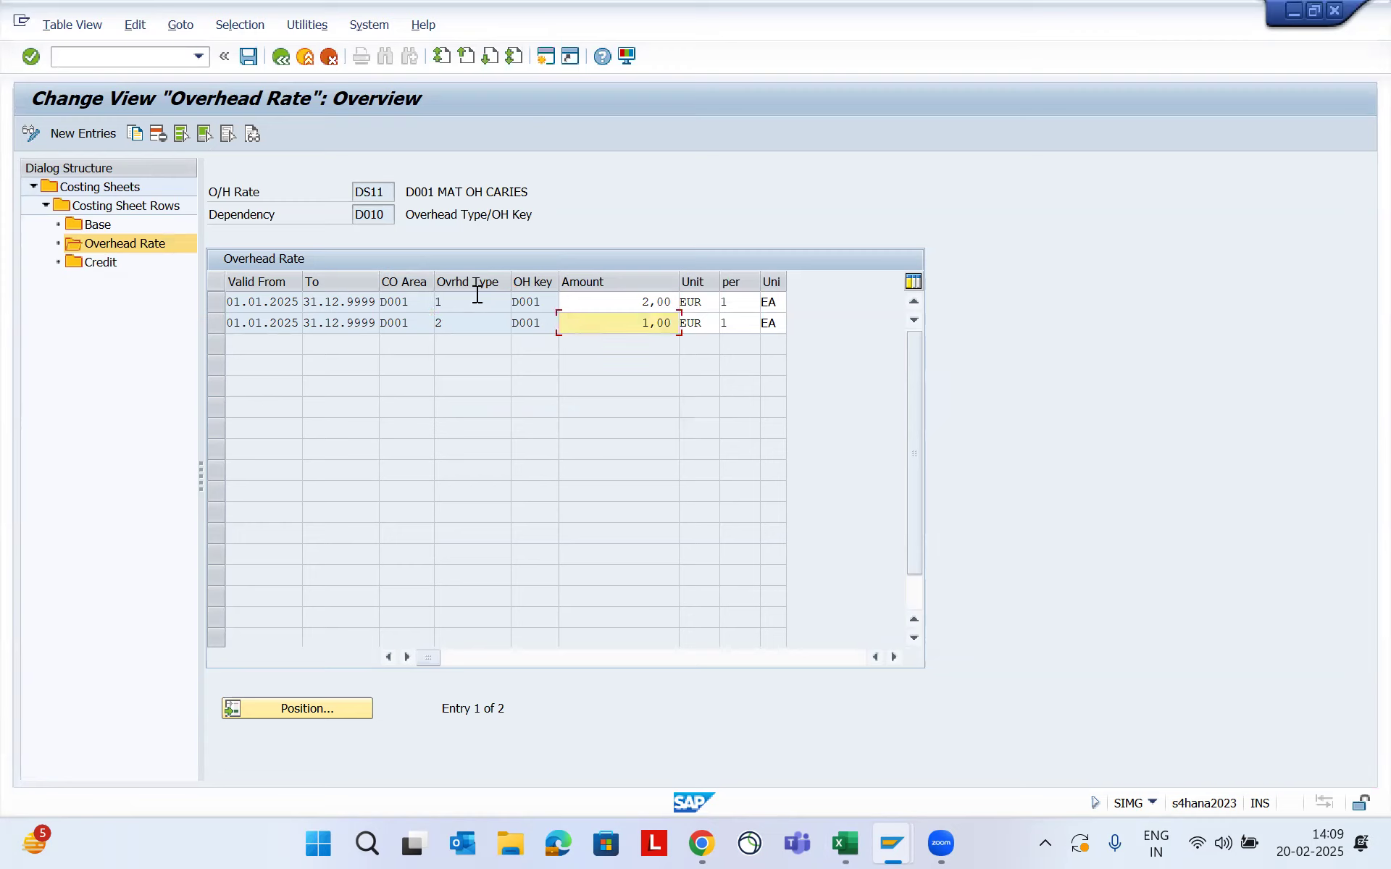
left_click(220, 307)
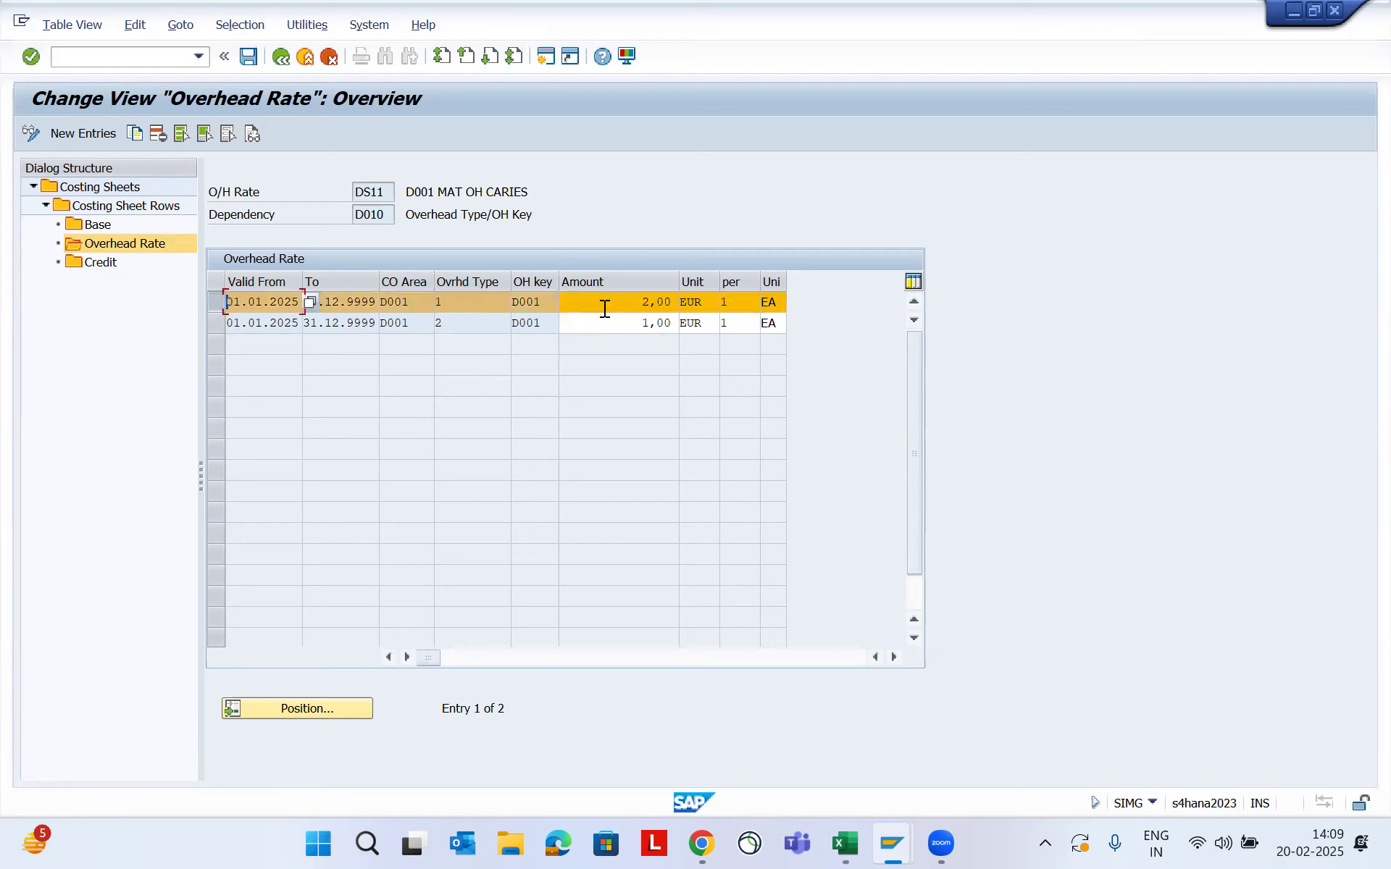
left_click_drag(640, 303, 676, 304)
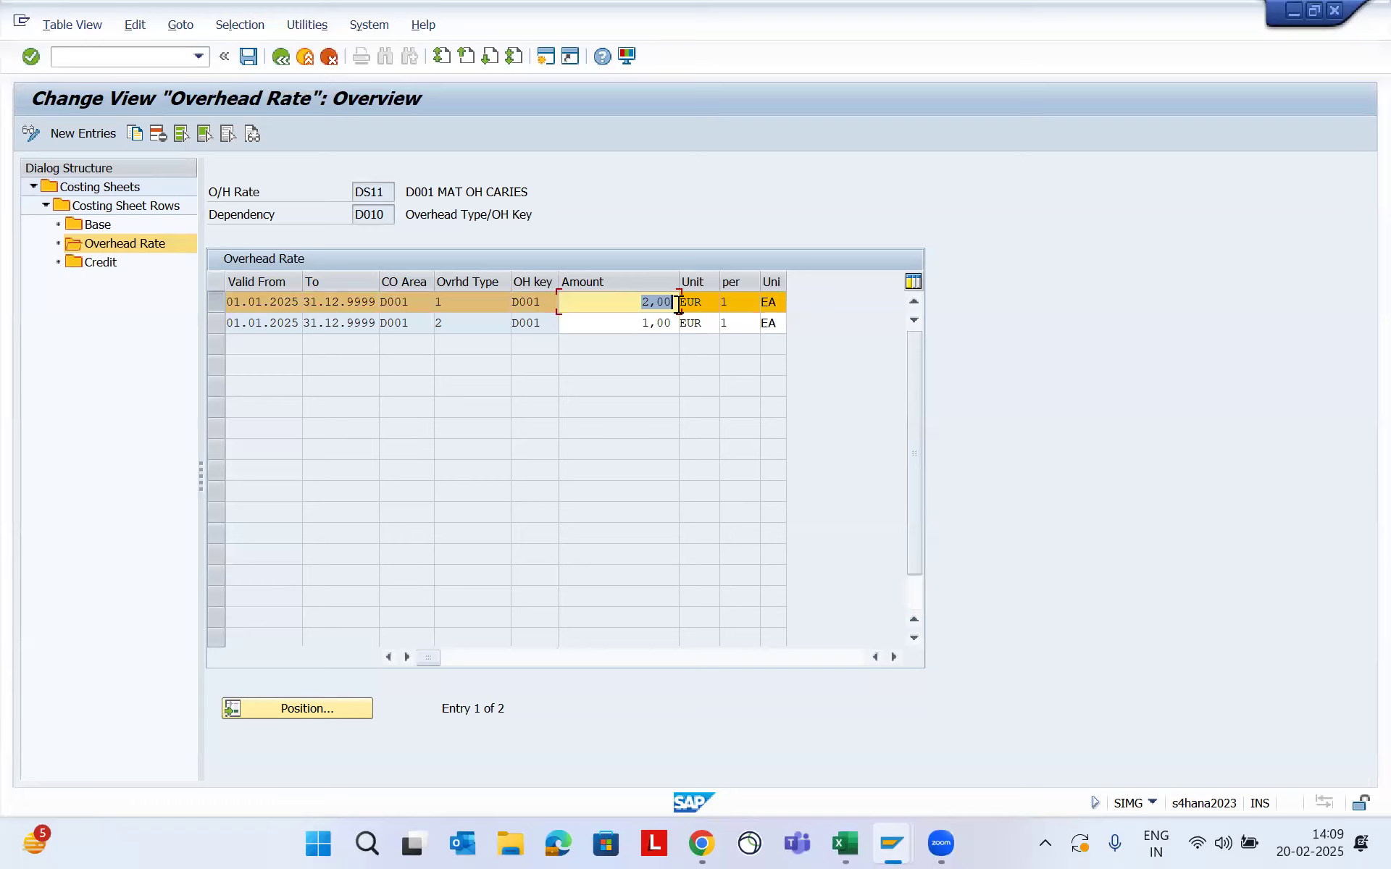
left_click(703, 301)
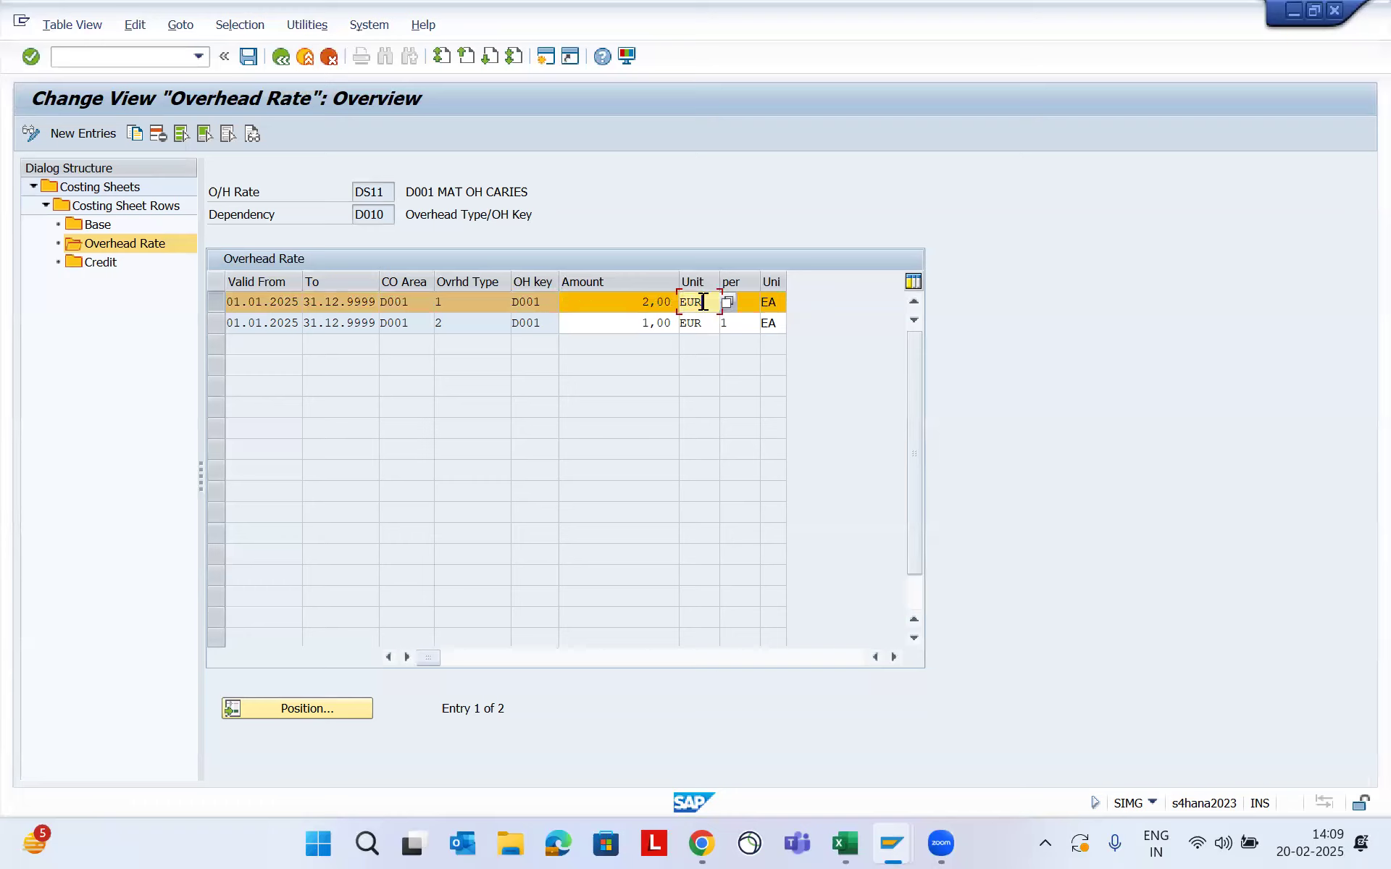
left_click(742, 302)
left_click(769, 302)
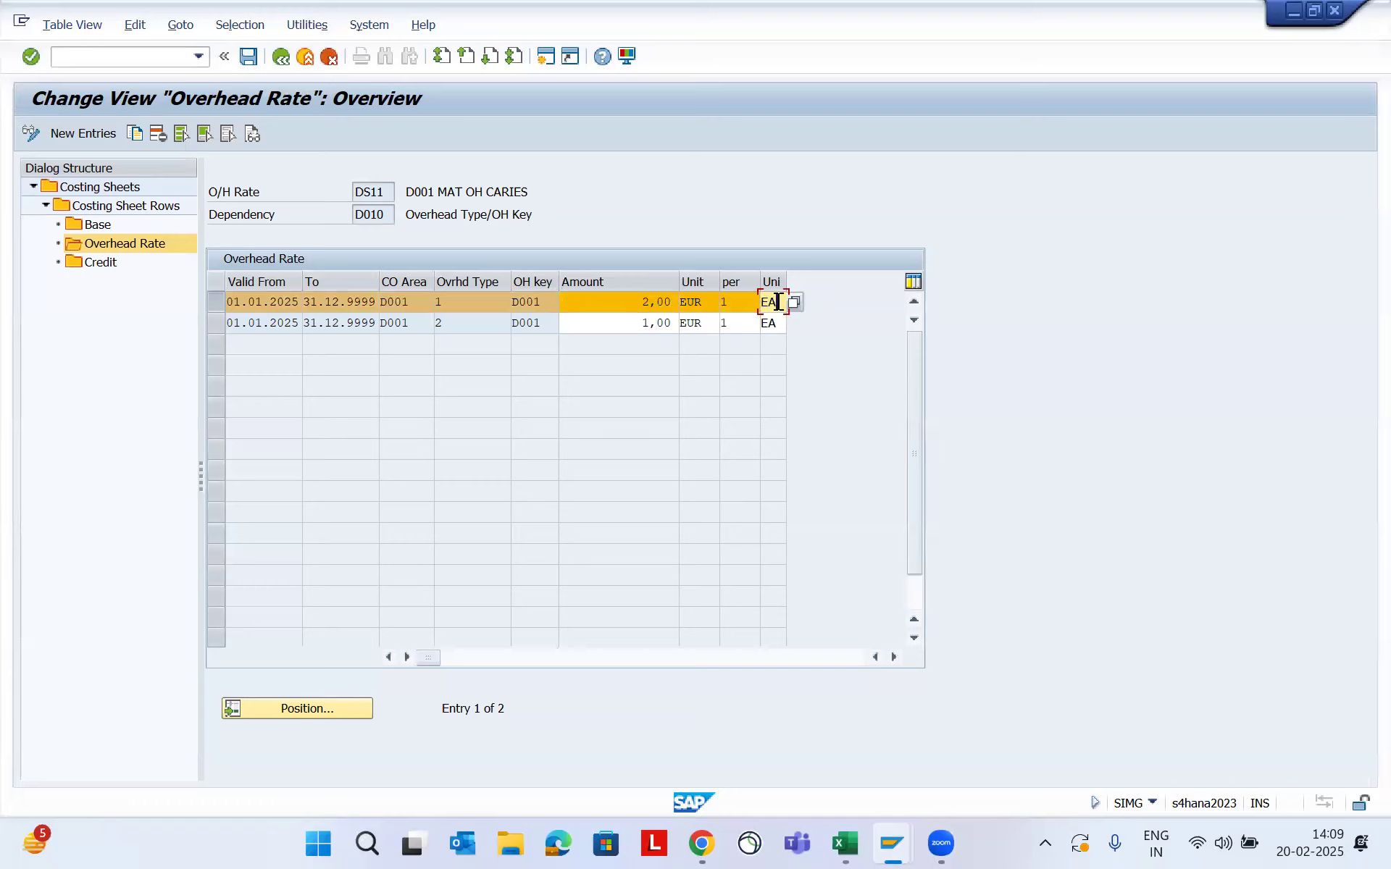
left_click(738, 306)
key("Return")
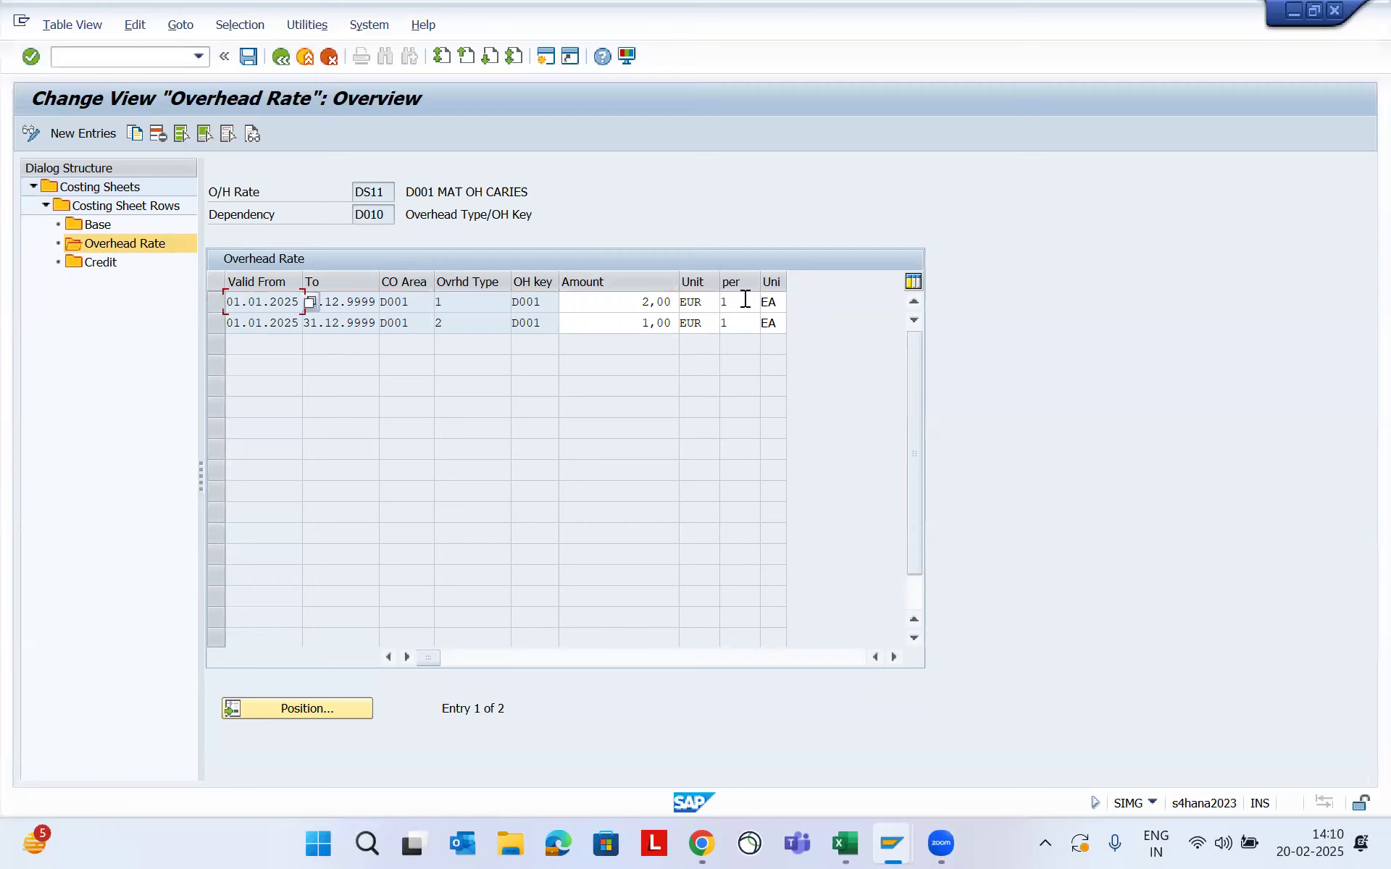
Return to the costing sheet rows of D001 and check row 20's overhead rate and its from and to rows
left_click(282, 66)
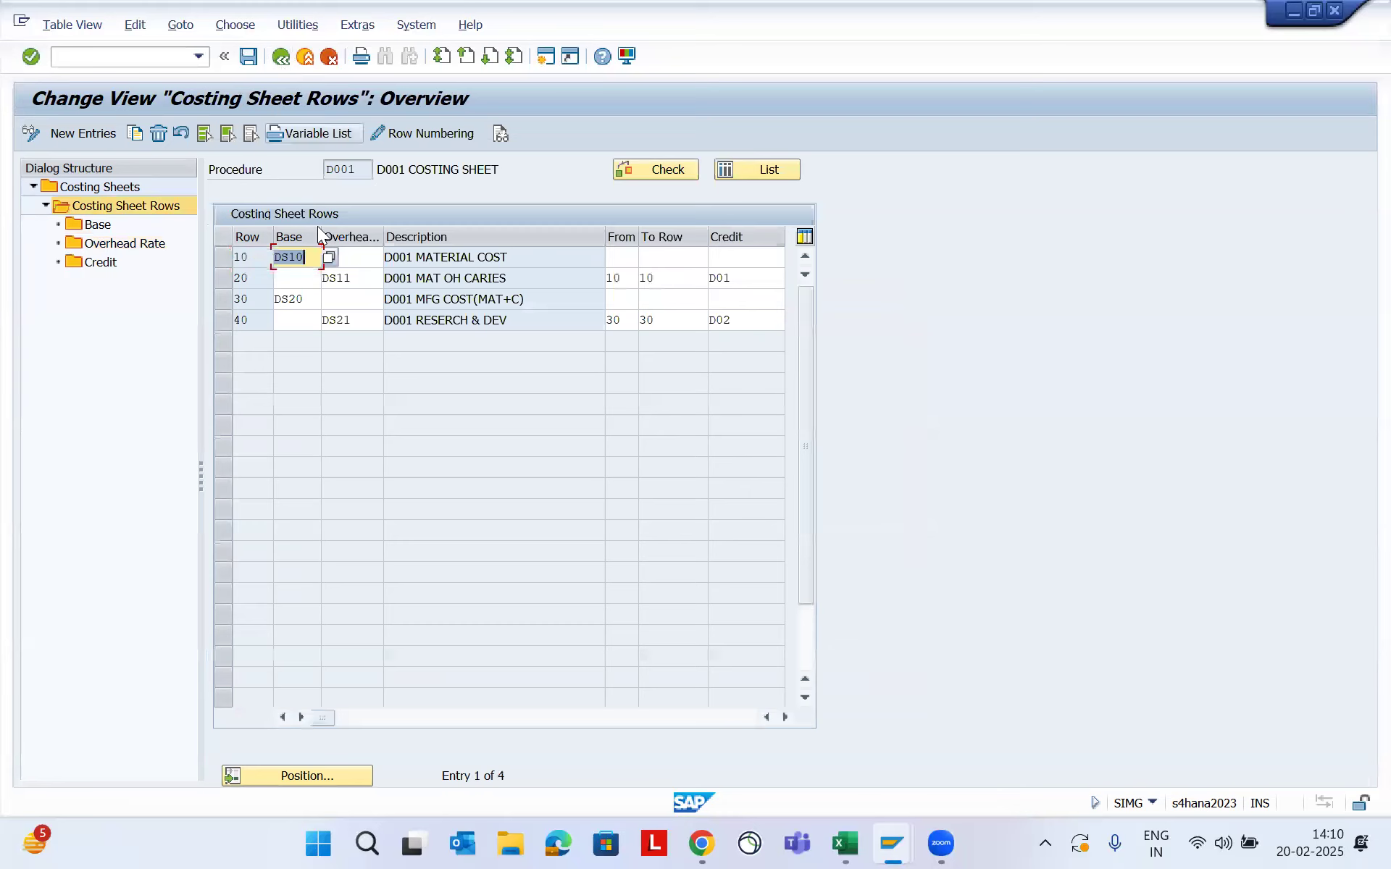
left_click(229, 256)
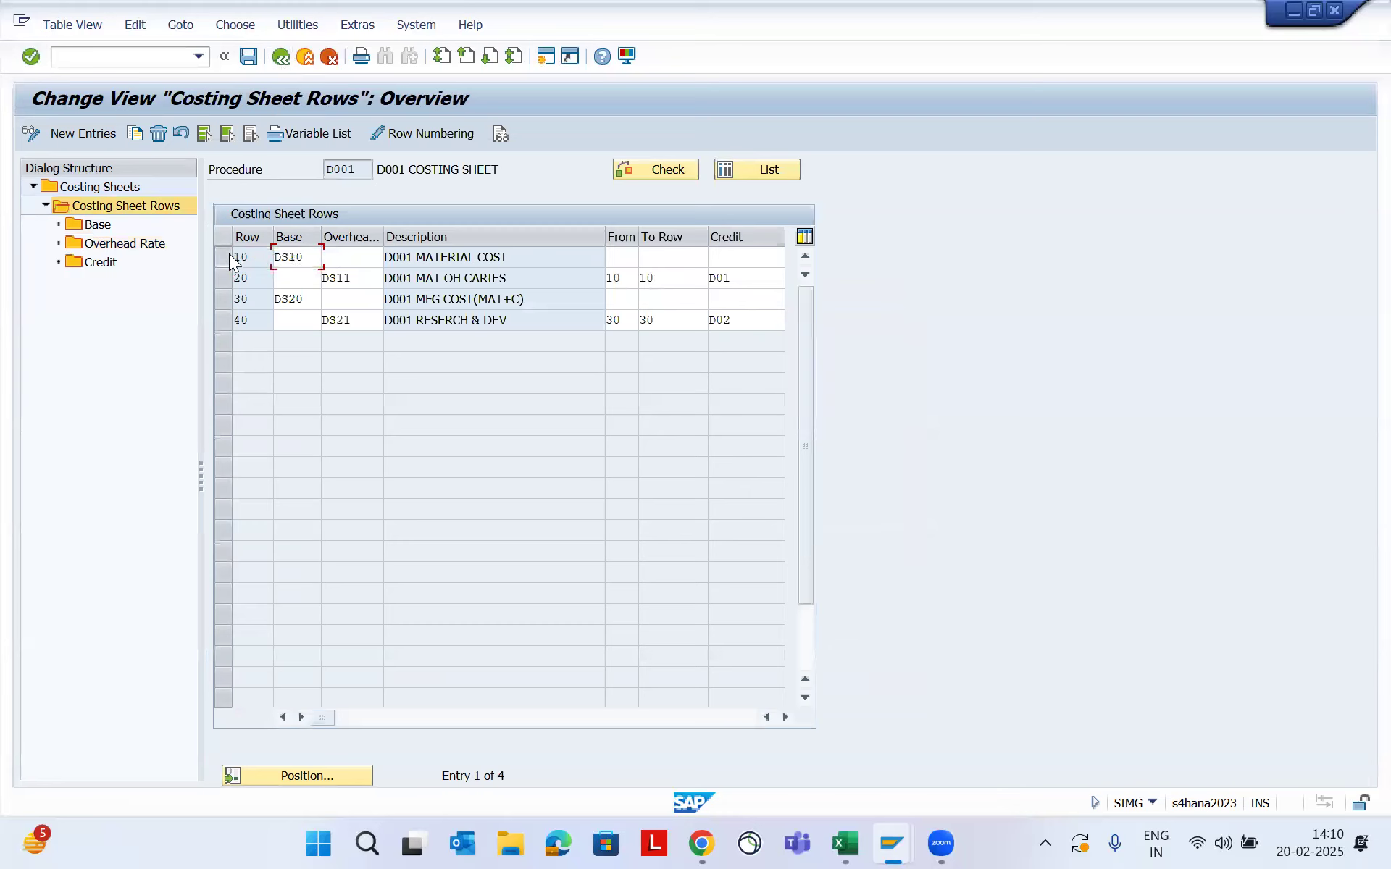
left_click(229, 256)
left_click(227, 279)
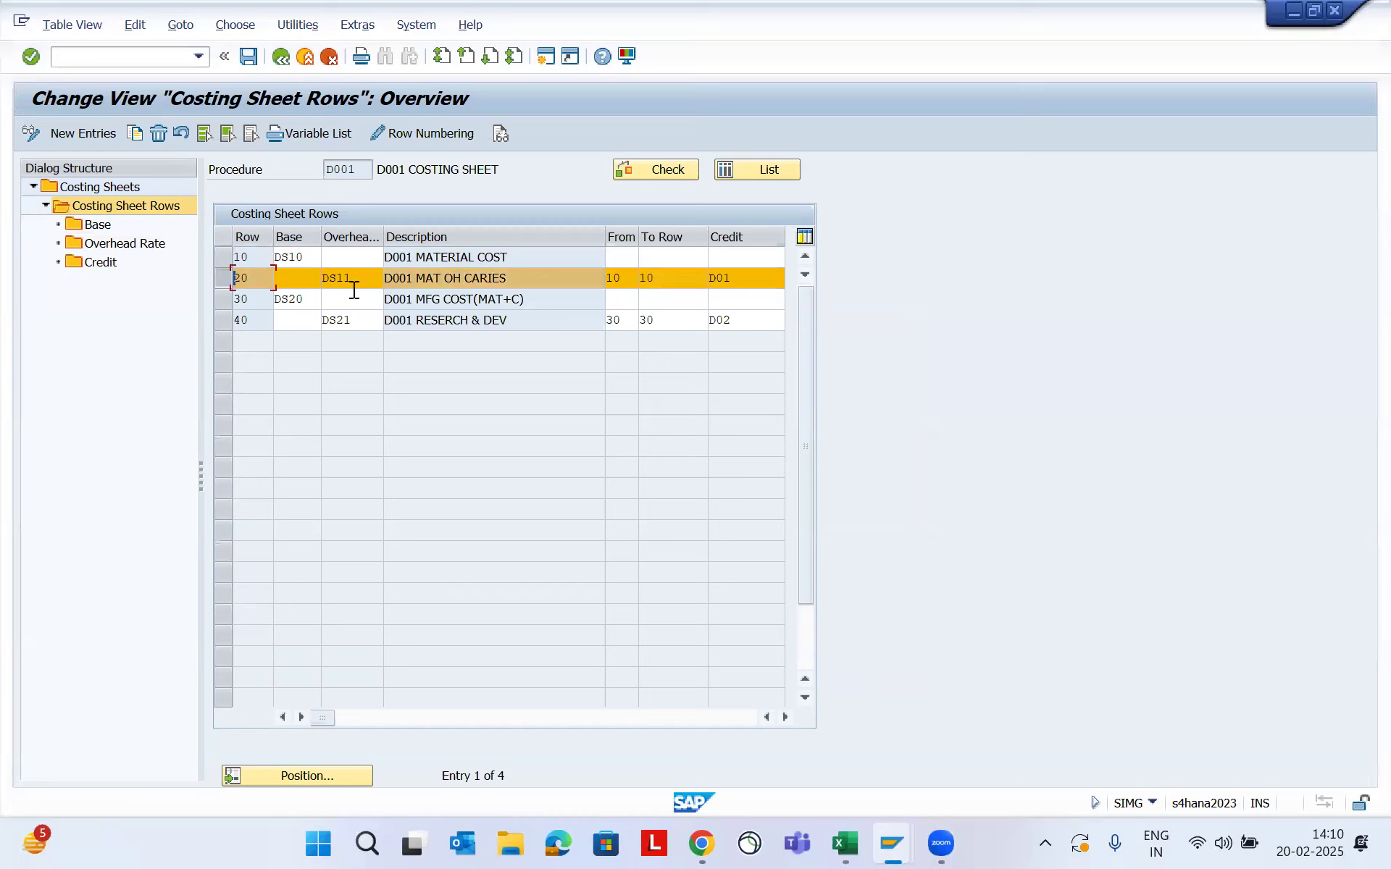
left_click_drag(376, 278, 332, 278)
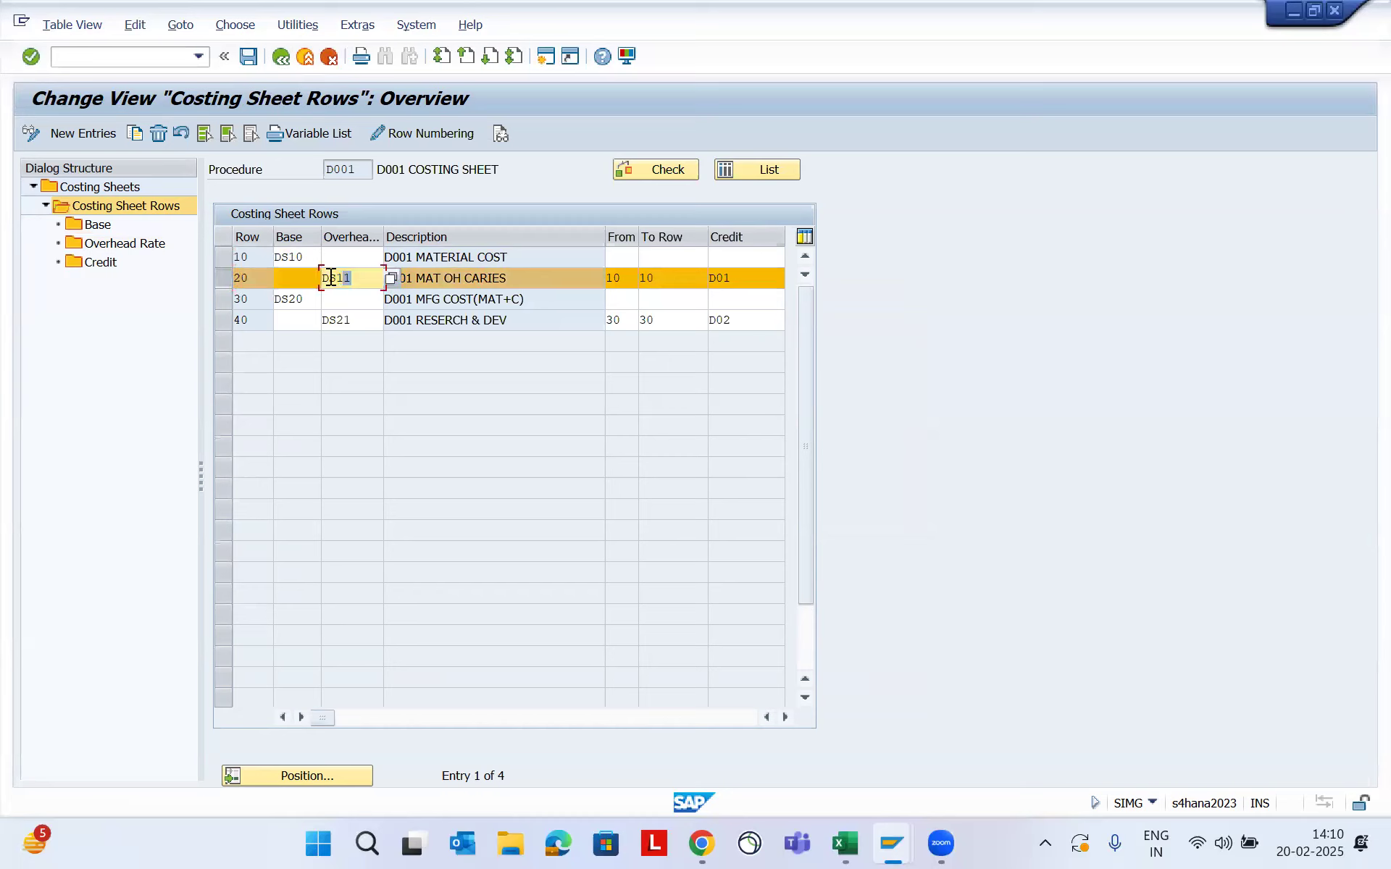
left_click(635, 278)
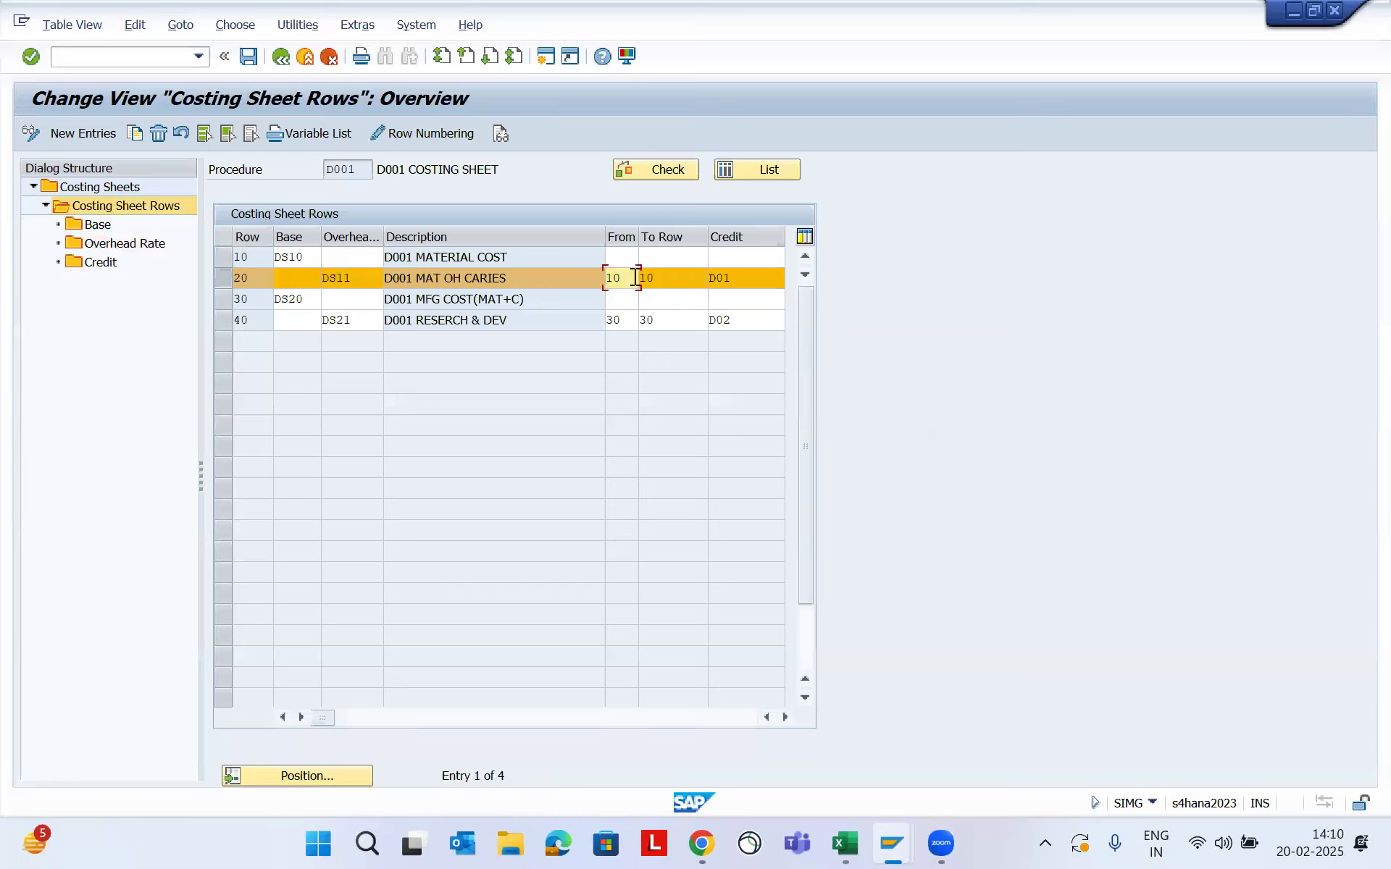
left_click(666, 276)
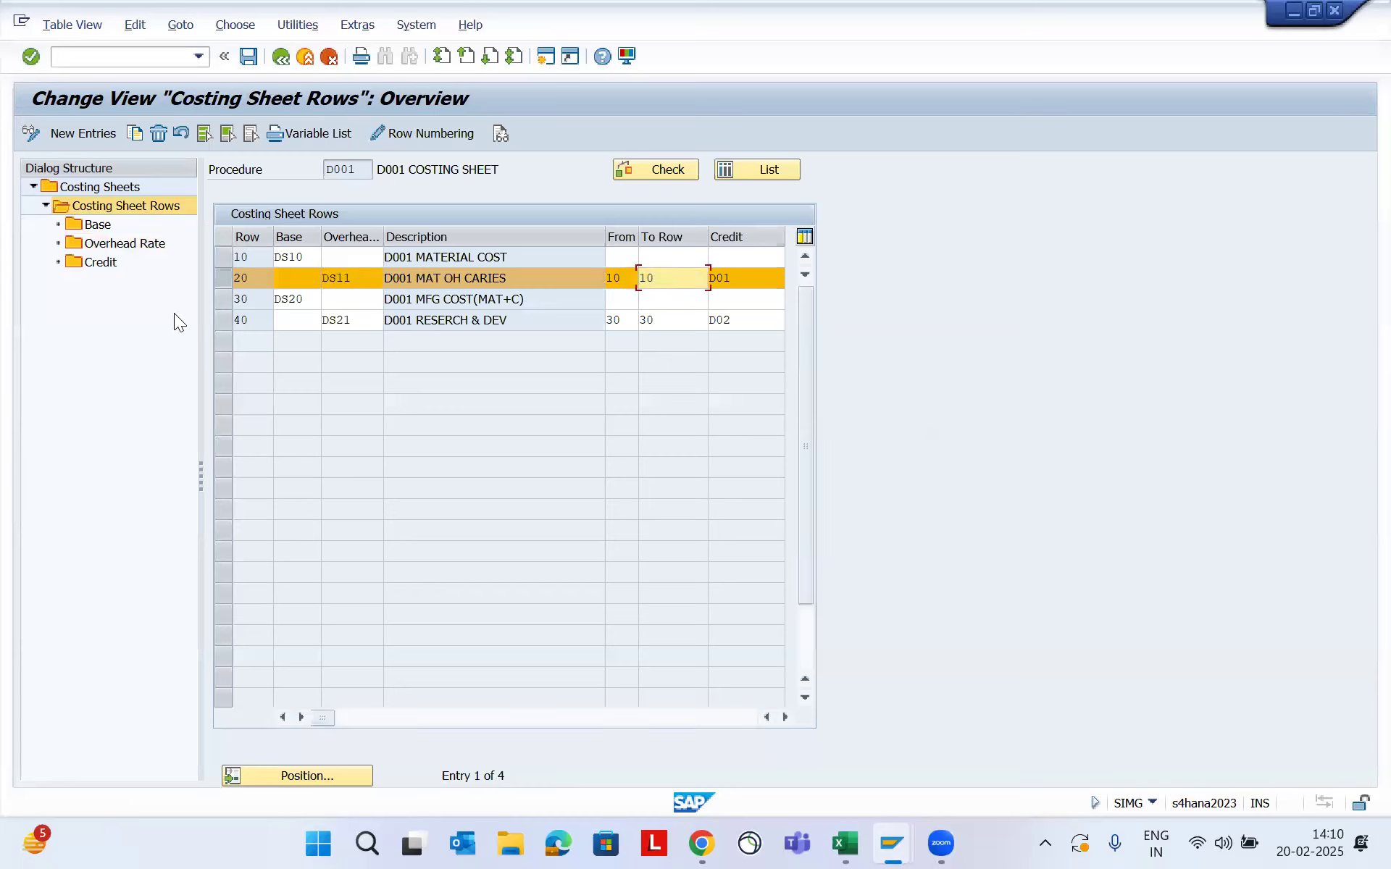
Open the calculation base of row 10 in the D001 costing sheet
left_click(222, 274)
left_click(223, 257)
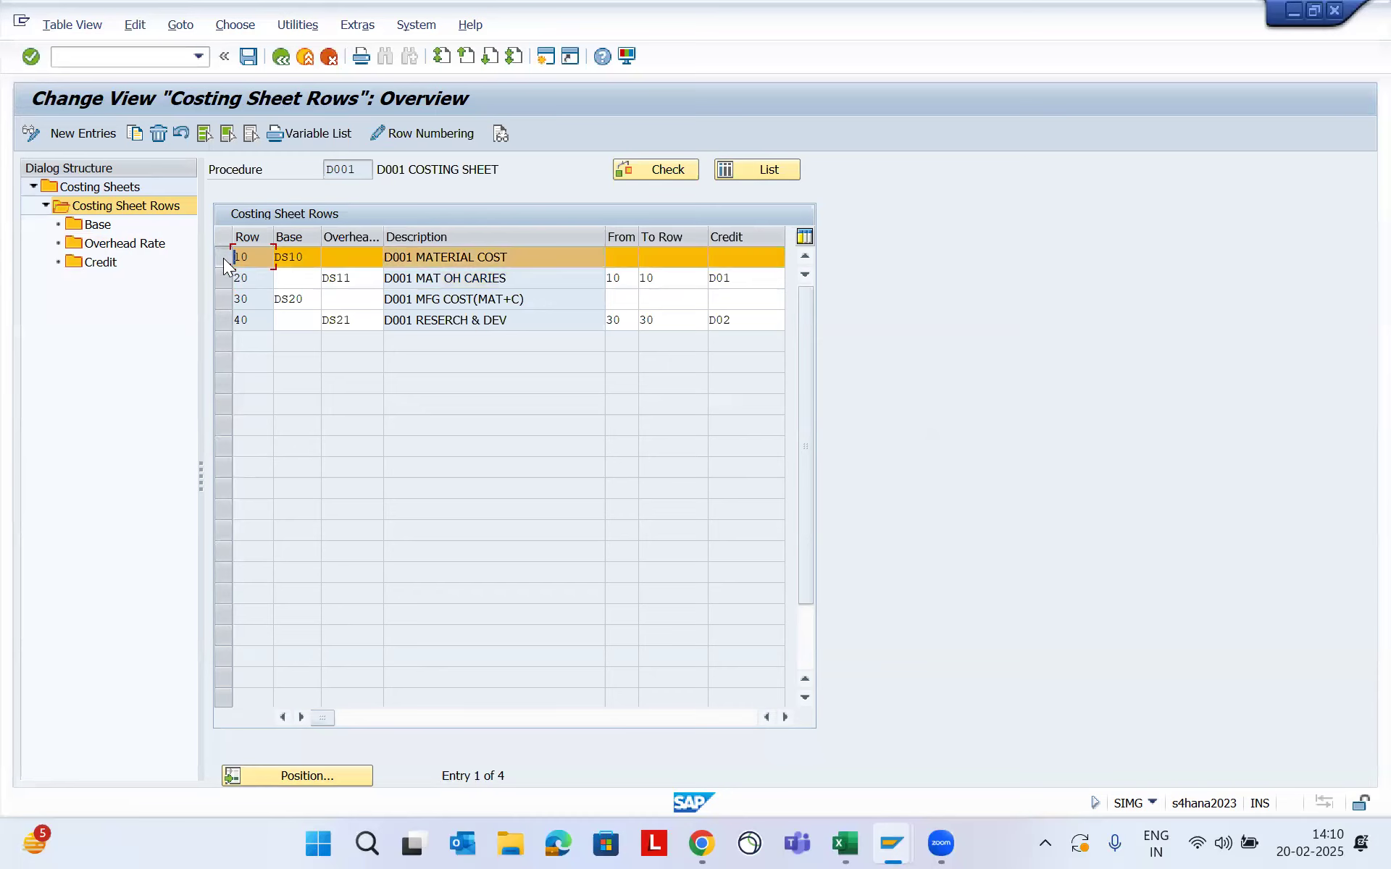
left_click(95, 229)
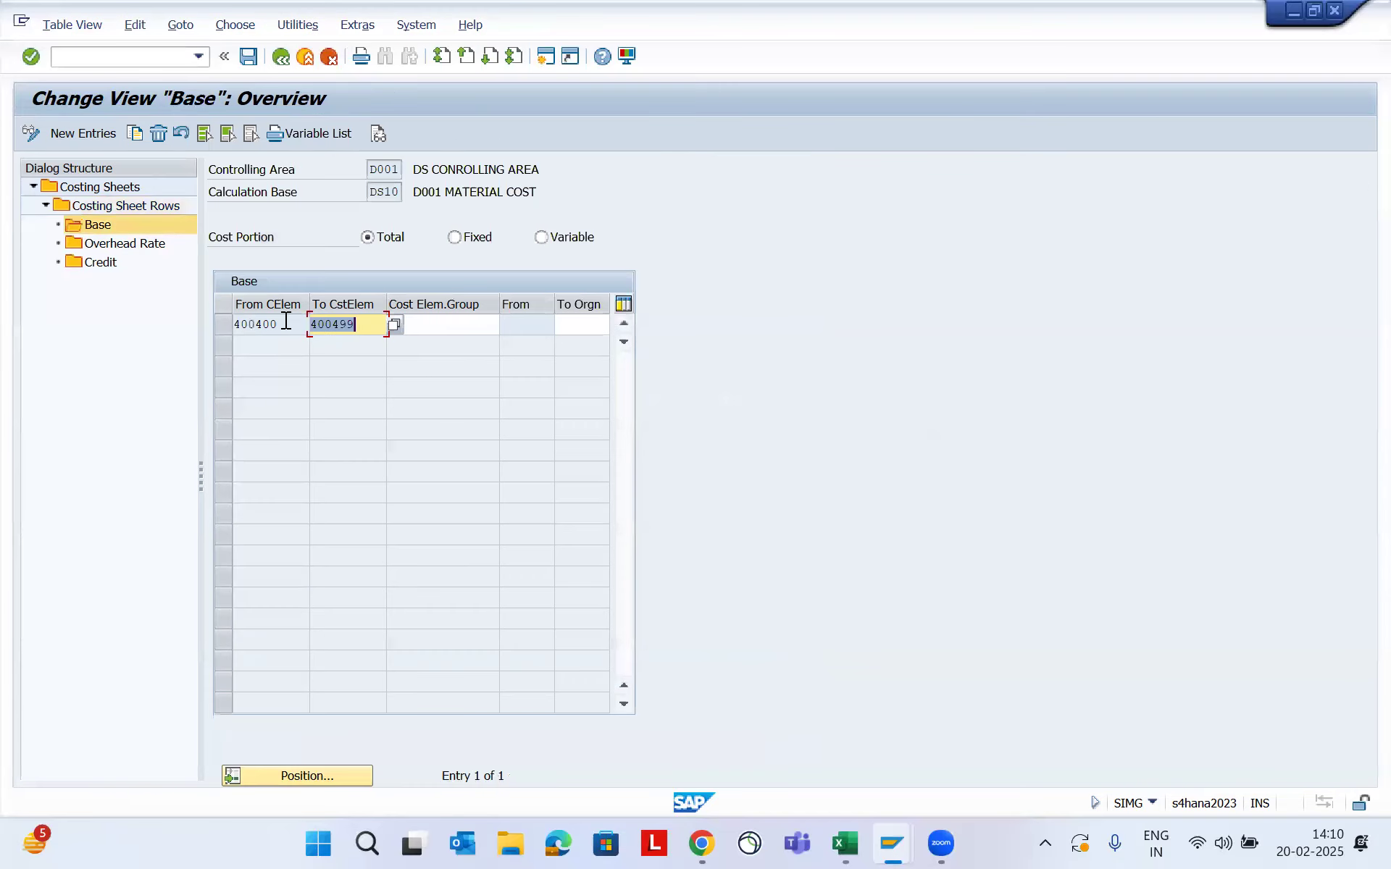
Look up starting cost element 400400 of base DS10 in the value list, close it and return to the costing sheet rows
left_click_drag(294, 325, 218, 328)
key("ctrl+c")
left_click(235, 326)
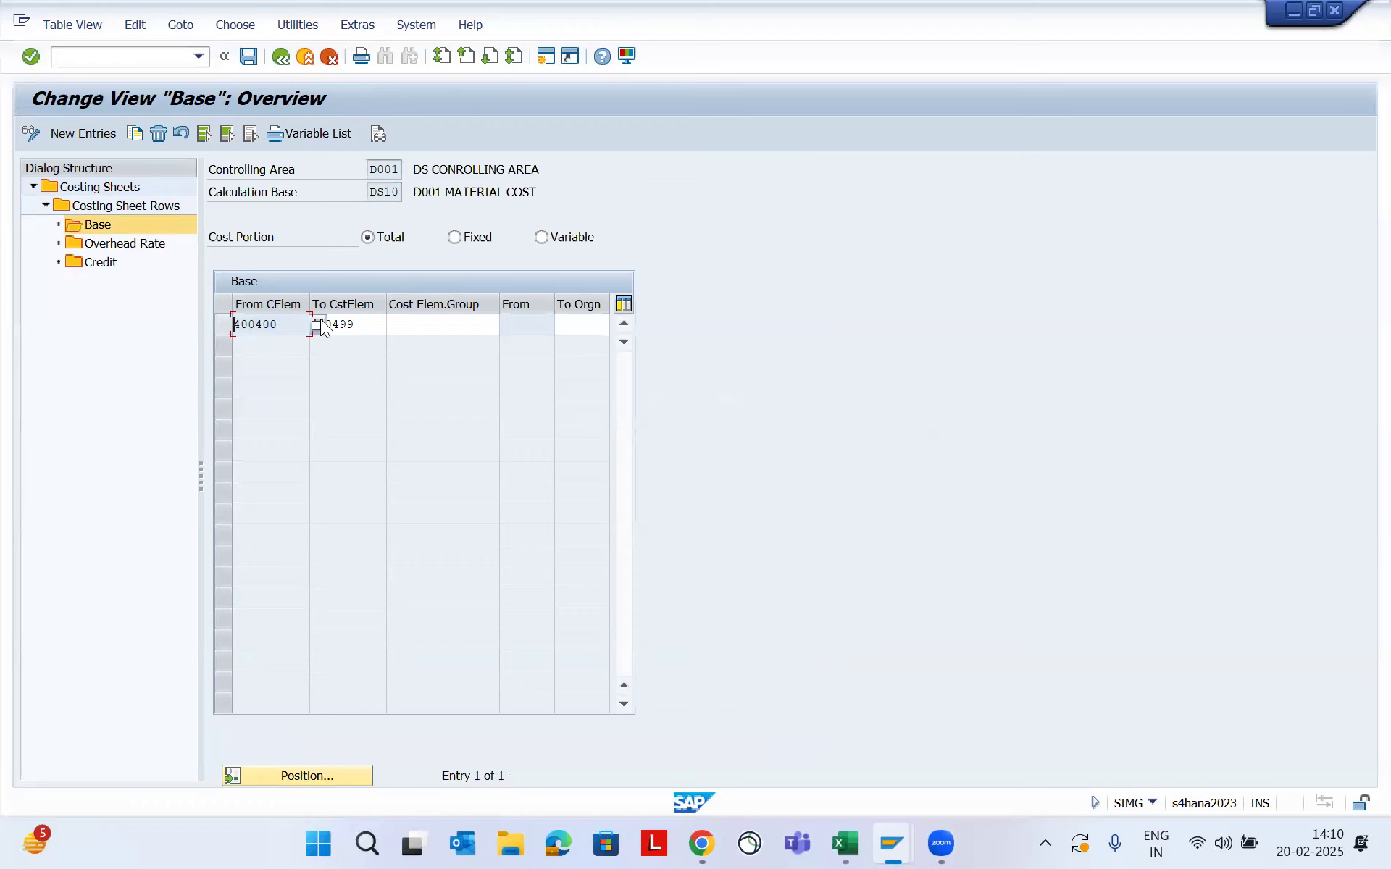
left_click(317, 325)
key("ctrl+v")
key("Return")
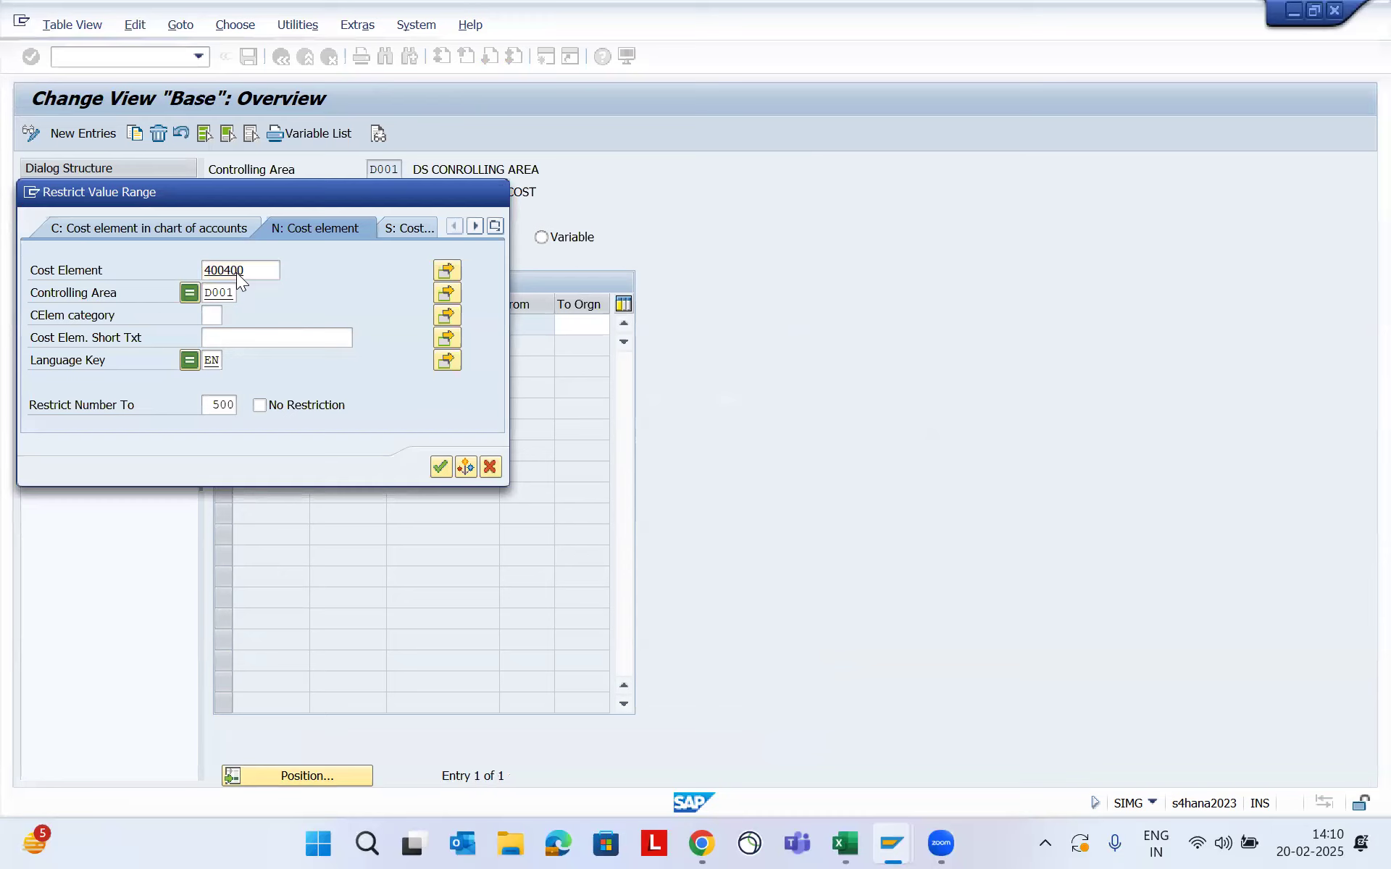
left_click(194, 269)
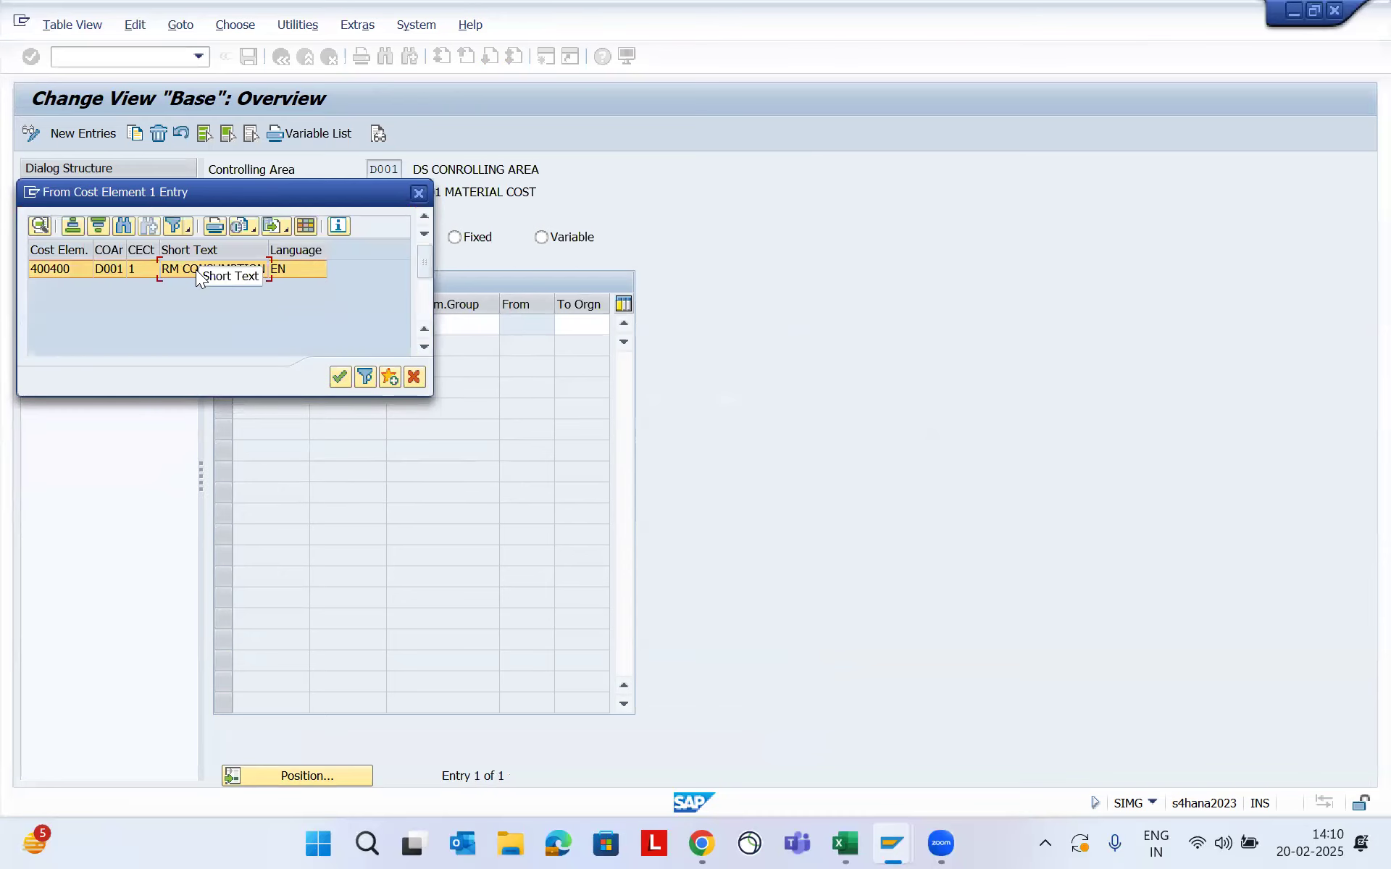
left_click(420, 193)
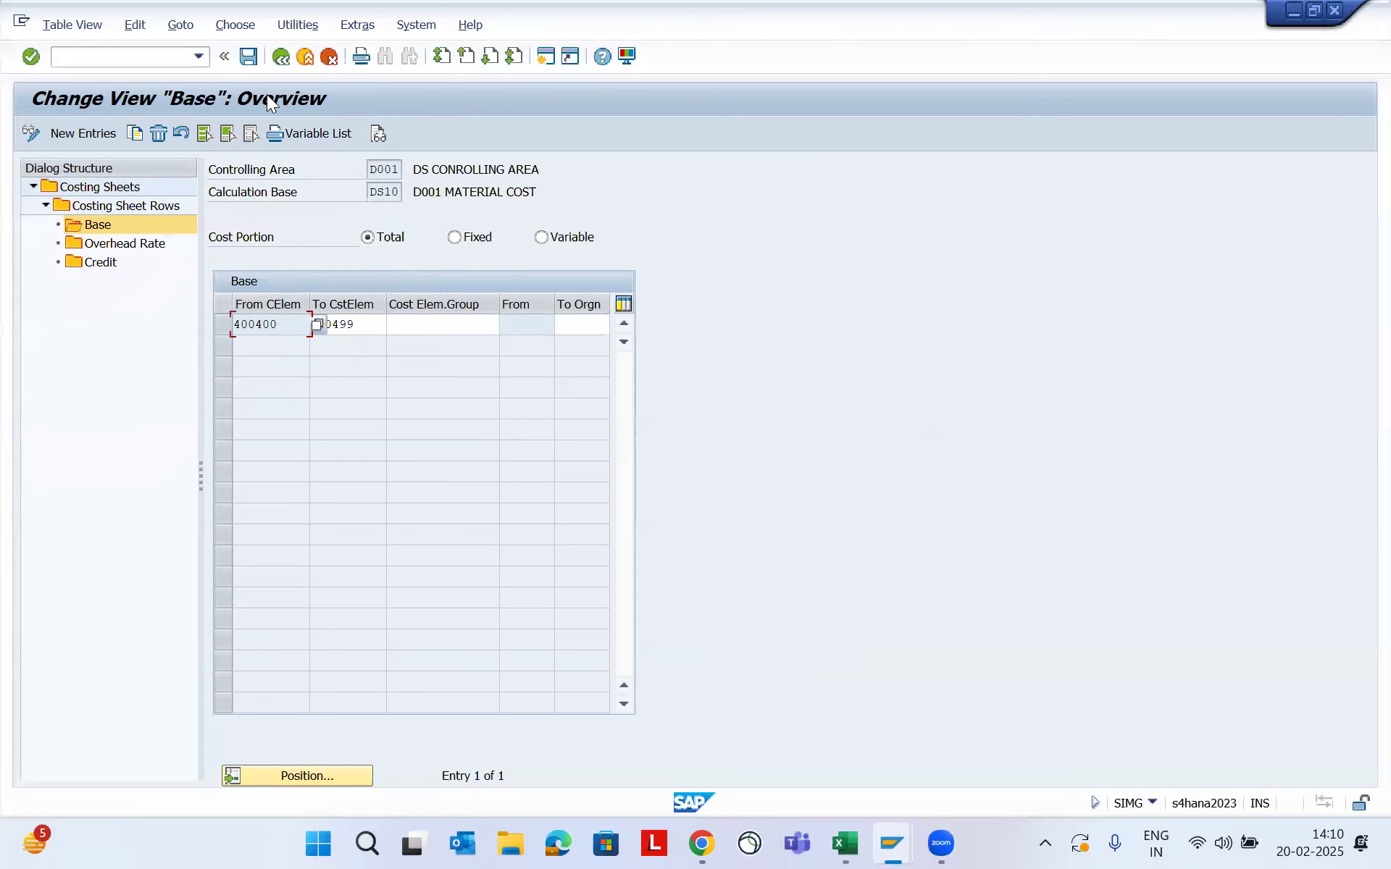
left_click(281, 58)
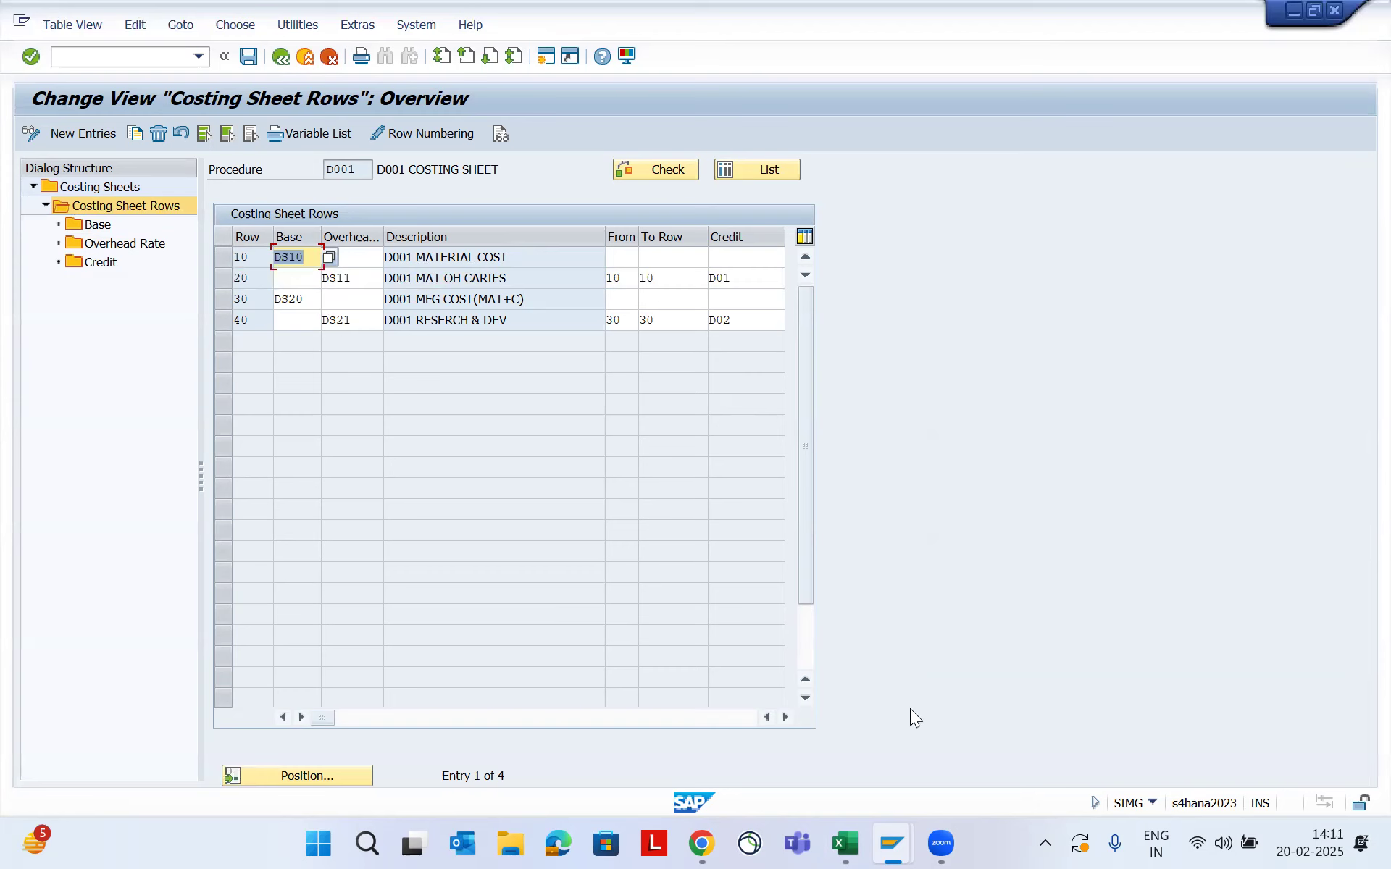
Check the DS11 condition value and the DS20 and DS10 base lines in the process order's item conditions
mouse_move(904, 844)
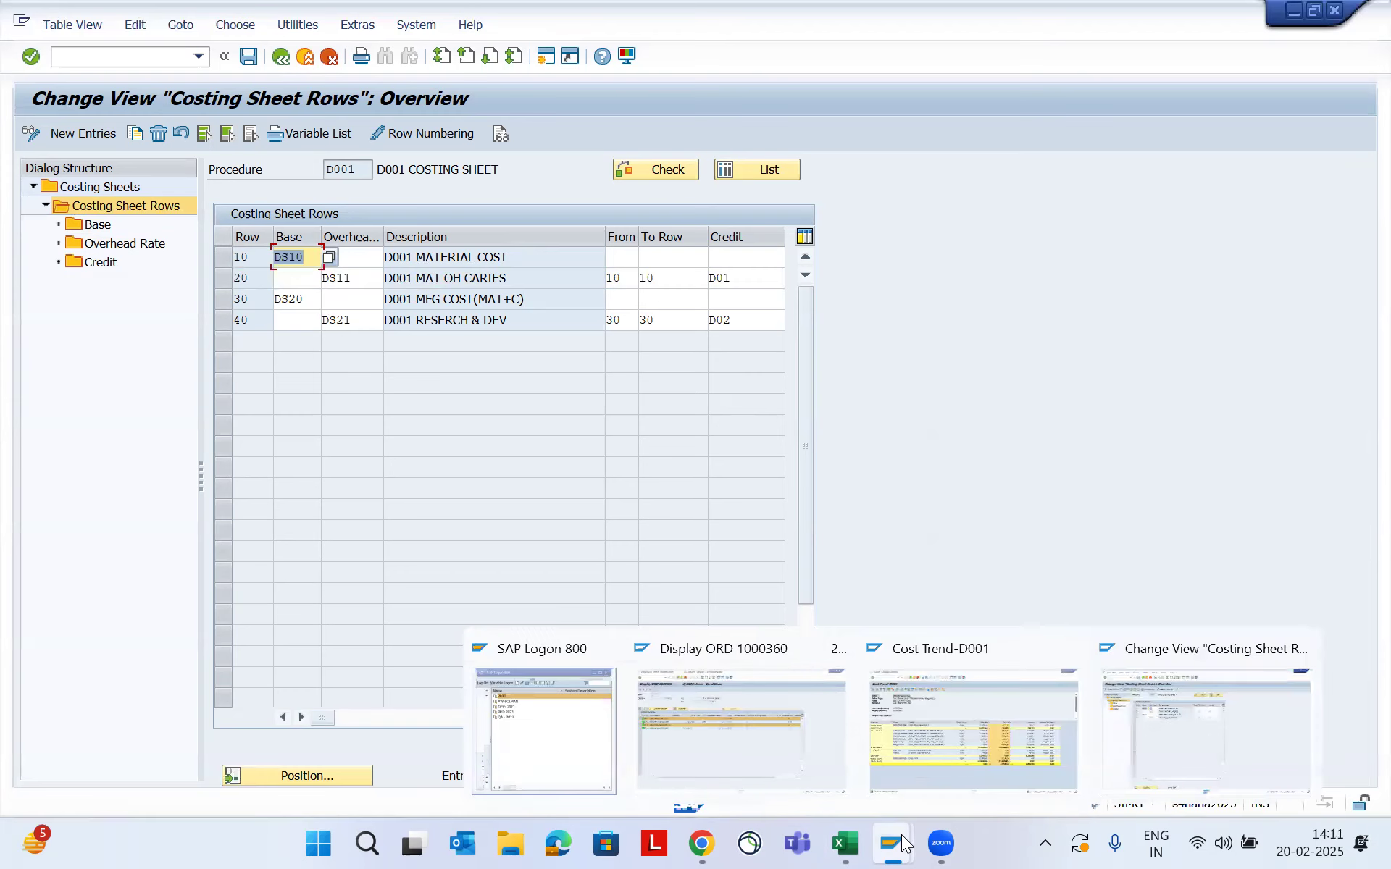
left_click(738, 710)
left_click_drag(561, 345, 609, 345)
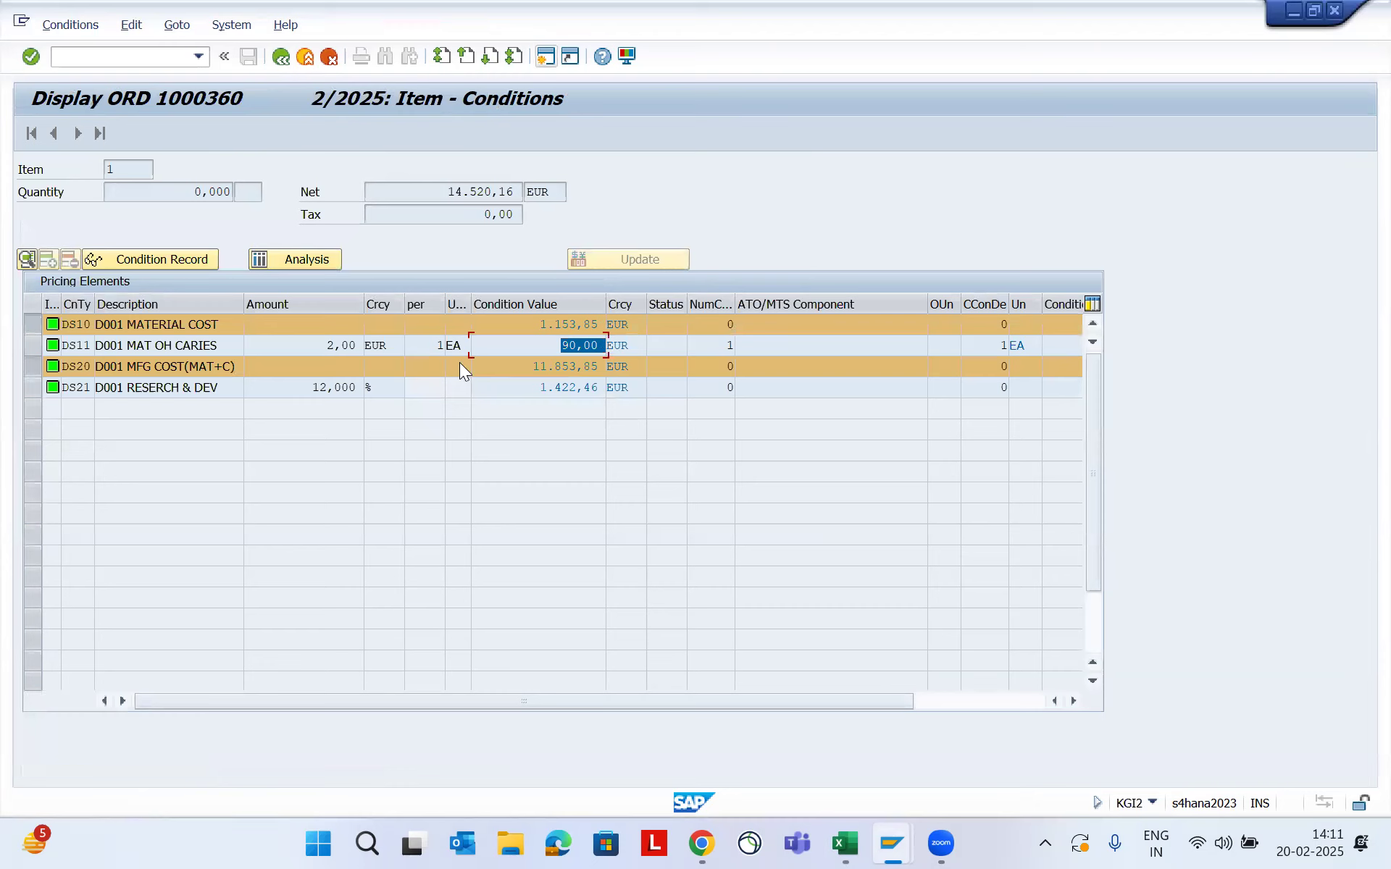
left_click(110, 362)
left_click(29, 323)
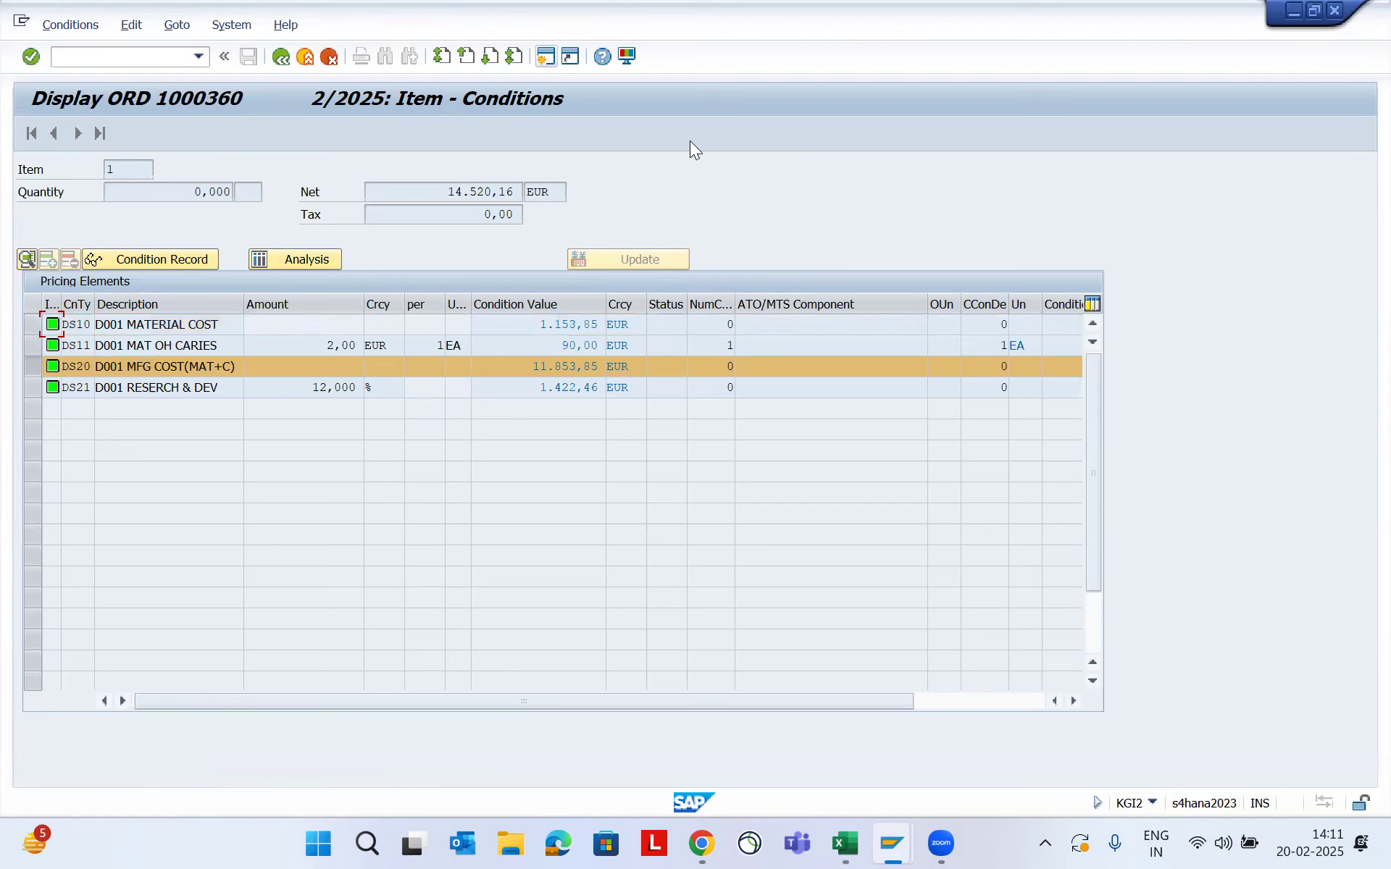
left_click(1295, 9)
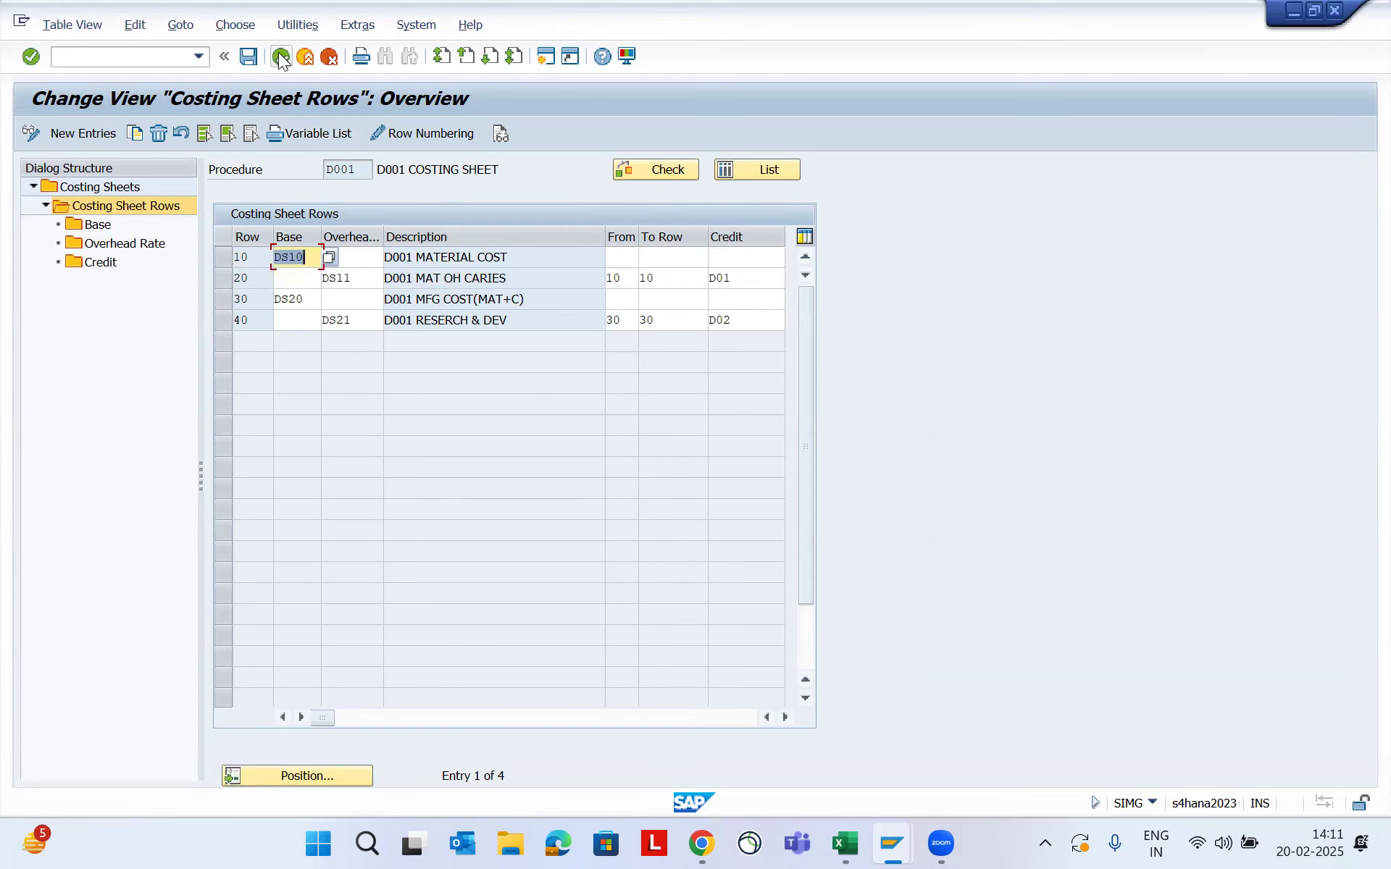
Check the description and from row of costing sheet row 40 and open its overhead rate
left_click(239, 319)
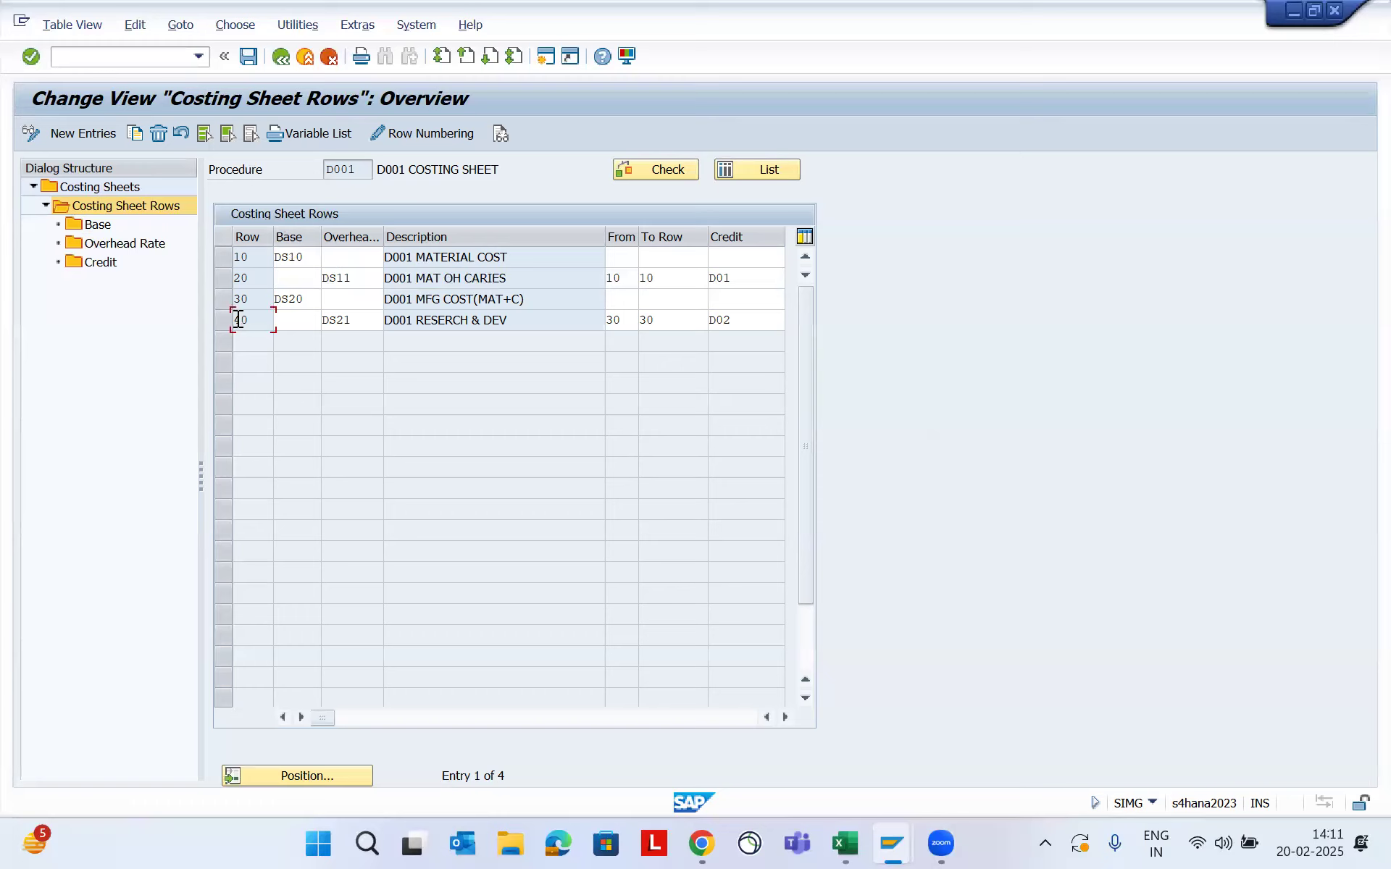
left_click(510, 319)
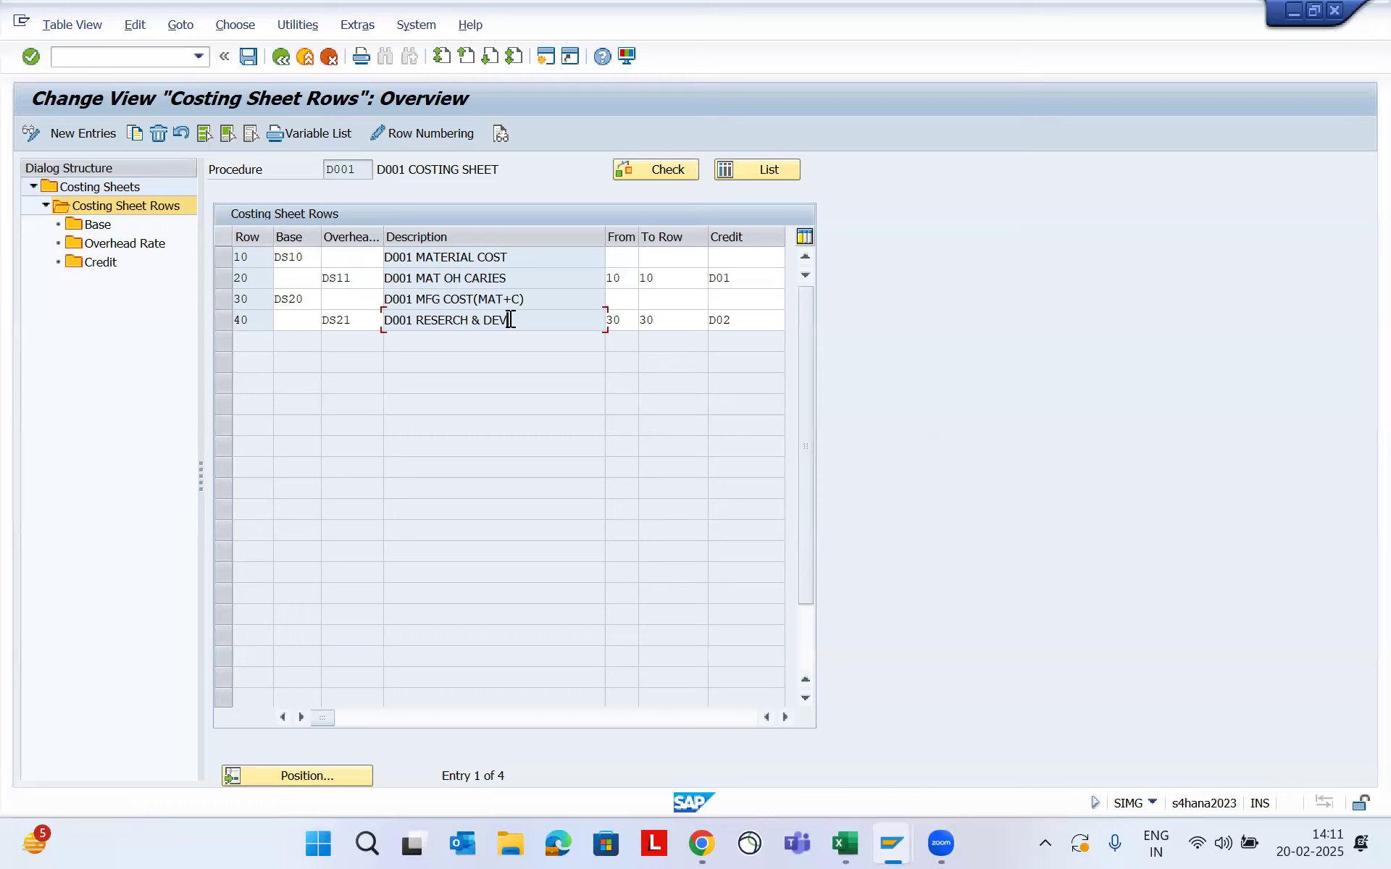
left_click(223, 319)
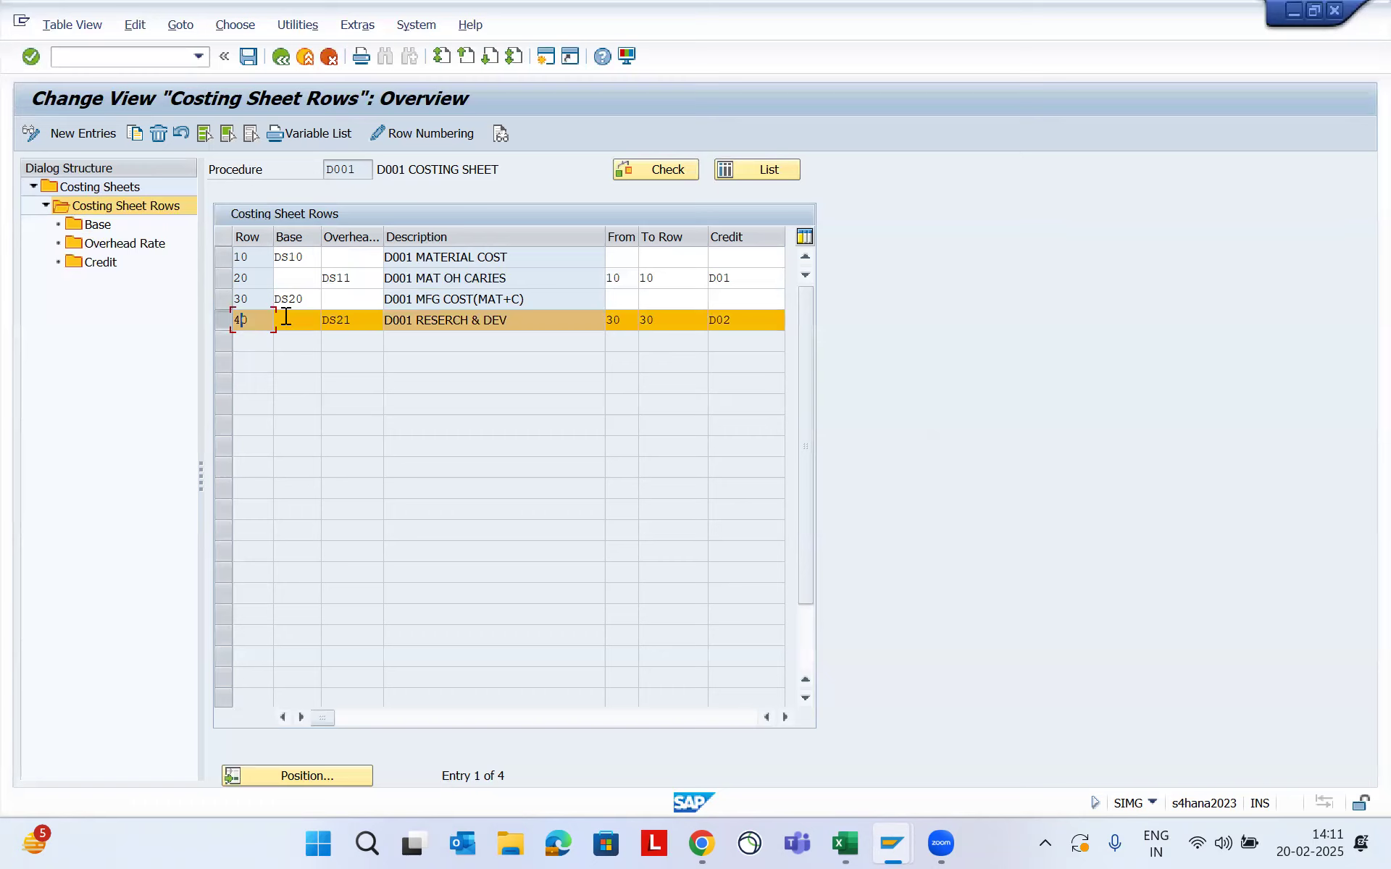
left_click(608, 316)
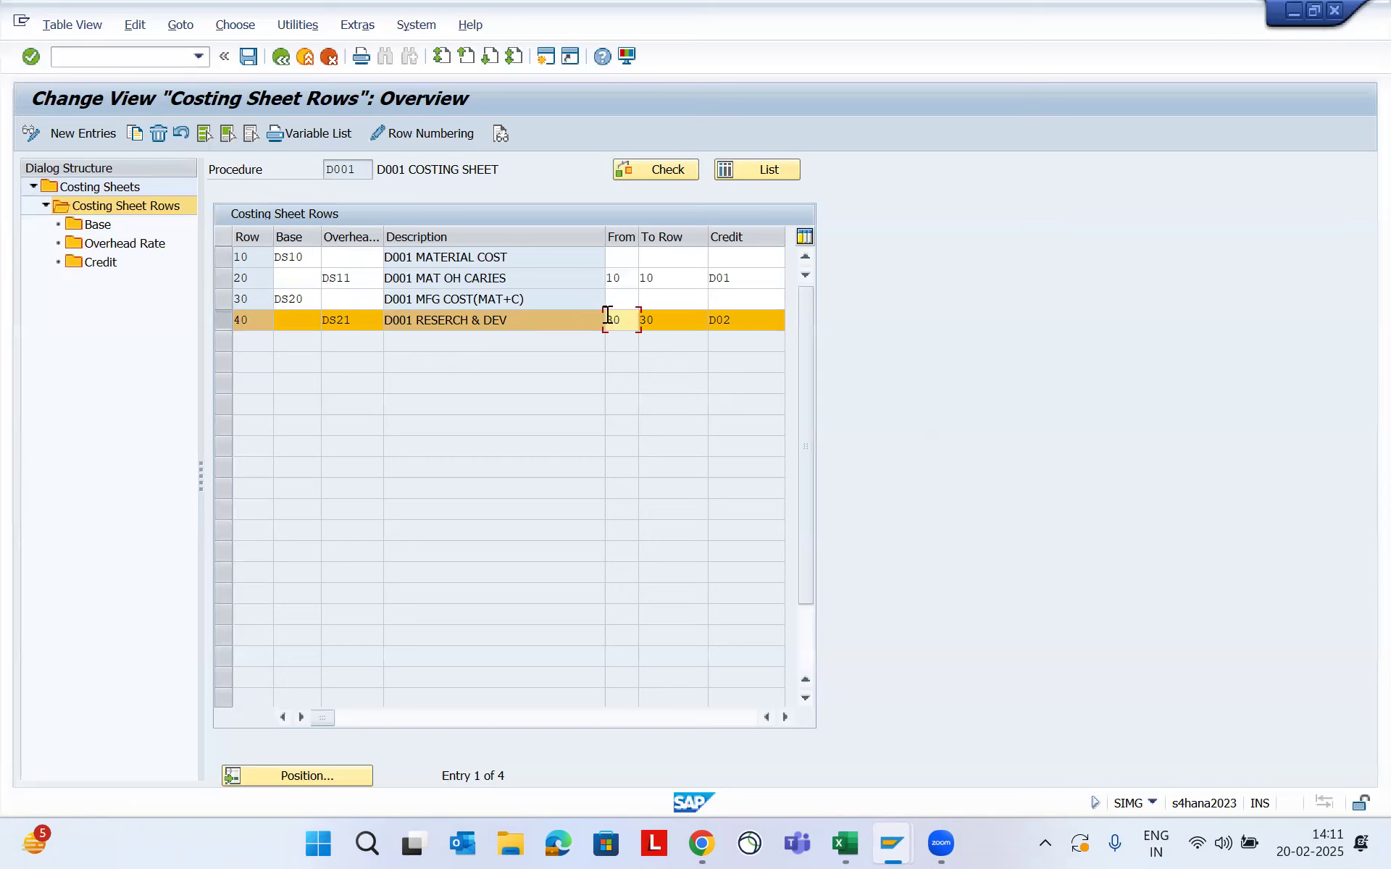
double_click(126, 248)
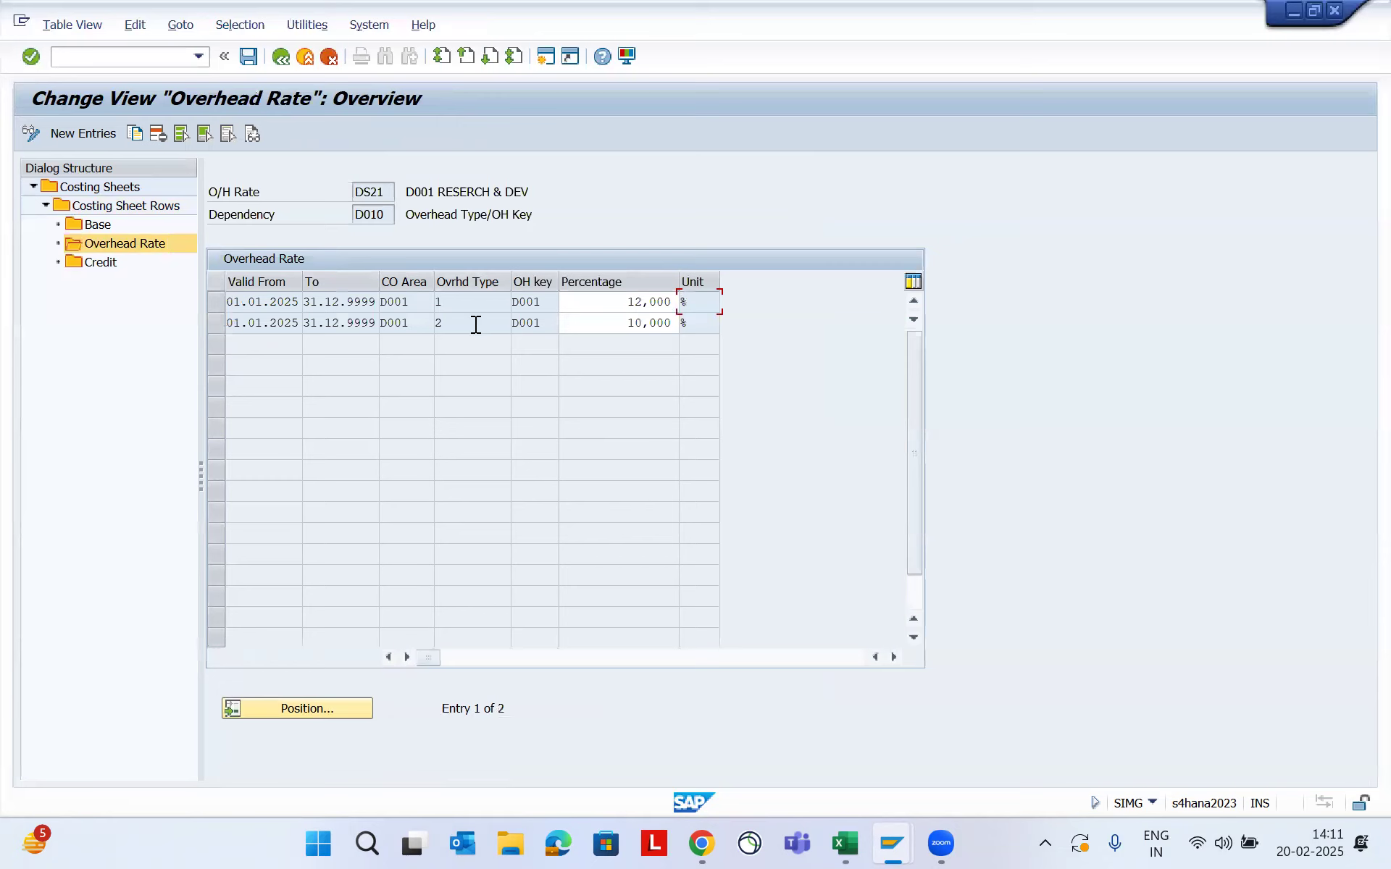
Check the DS21 percentage in the process order's item conditions against the DS21 overhead rate customizing
left_click(476, 324)
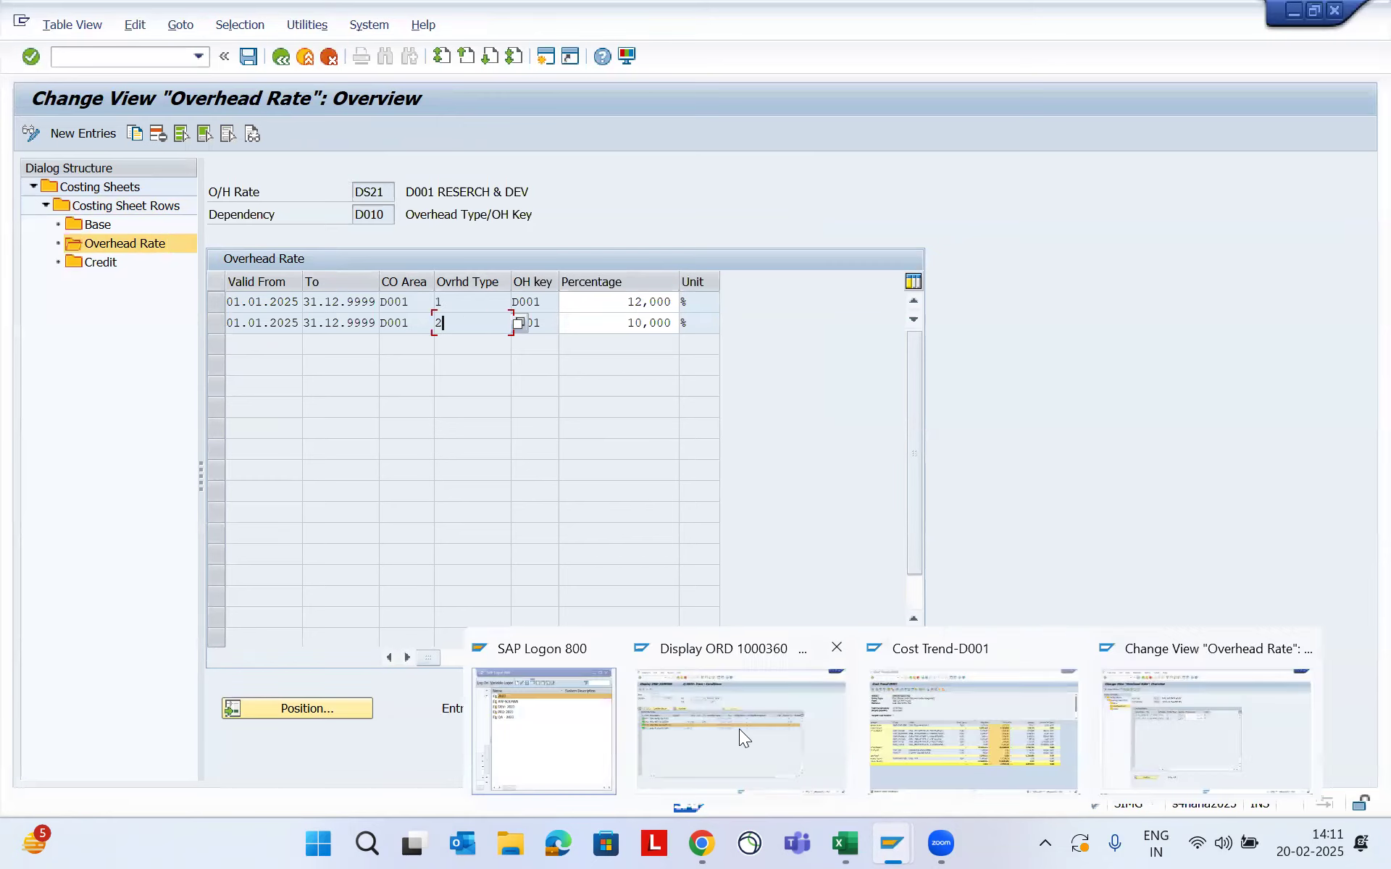
left_click(740, 732)
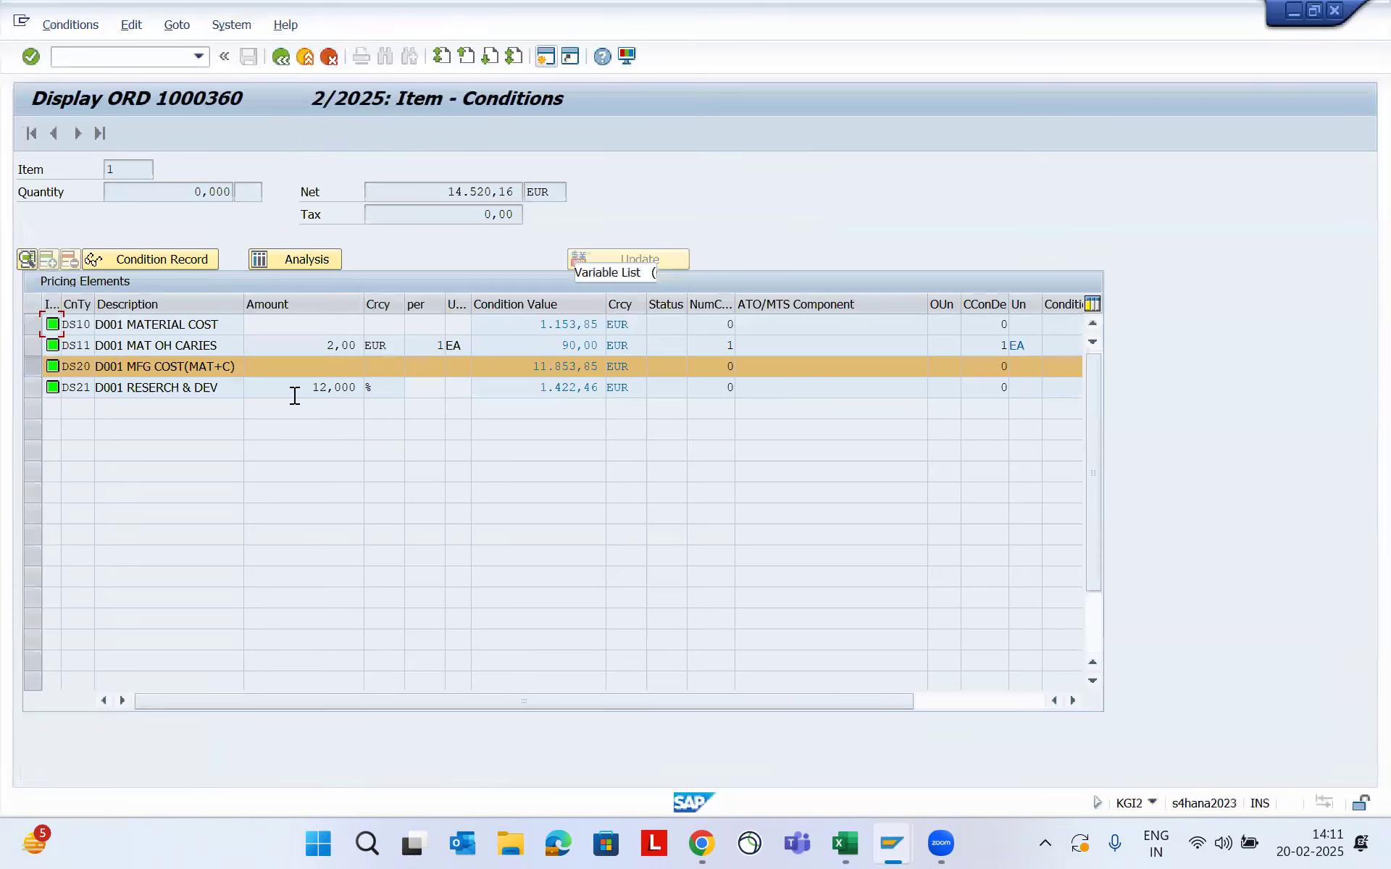
left_click_drag(287, 390, 360, 388)
left_click(1292, 11)
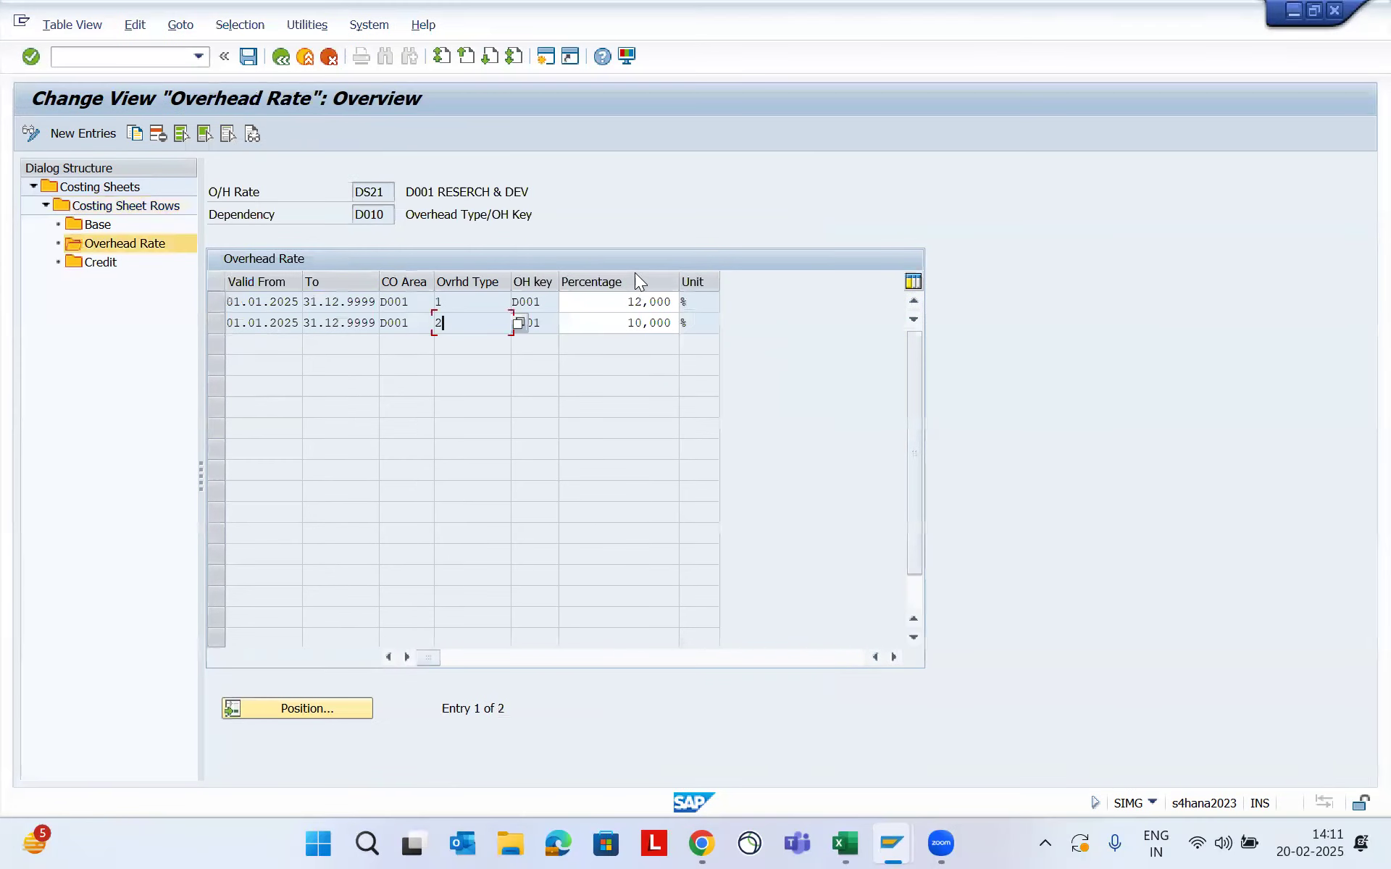
Look up overhead type 1 of the first DS21 rate entry, close the value list and check the entry's percentage
left_click_drag(615, 303, 695, 302)
left_click(456, 302)
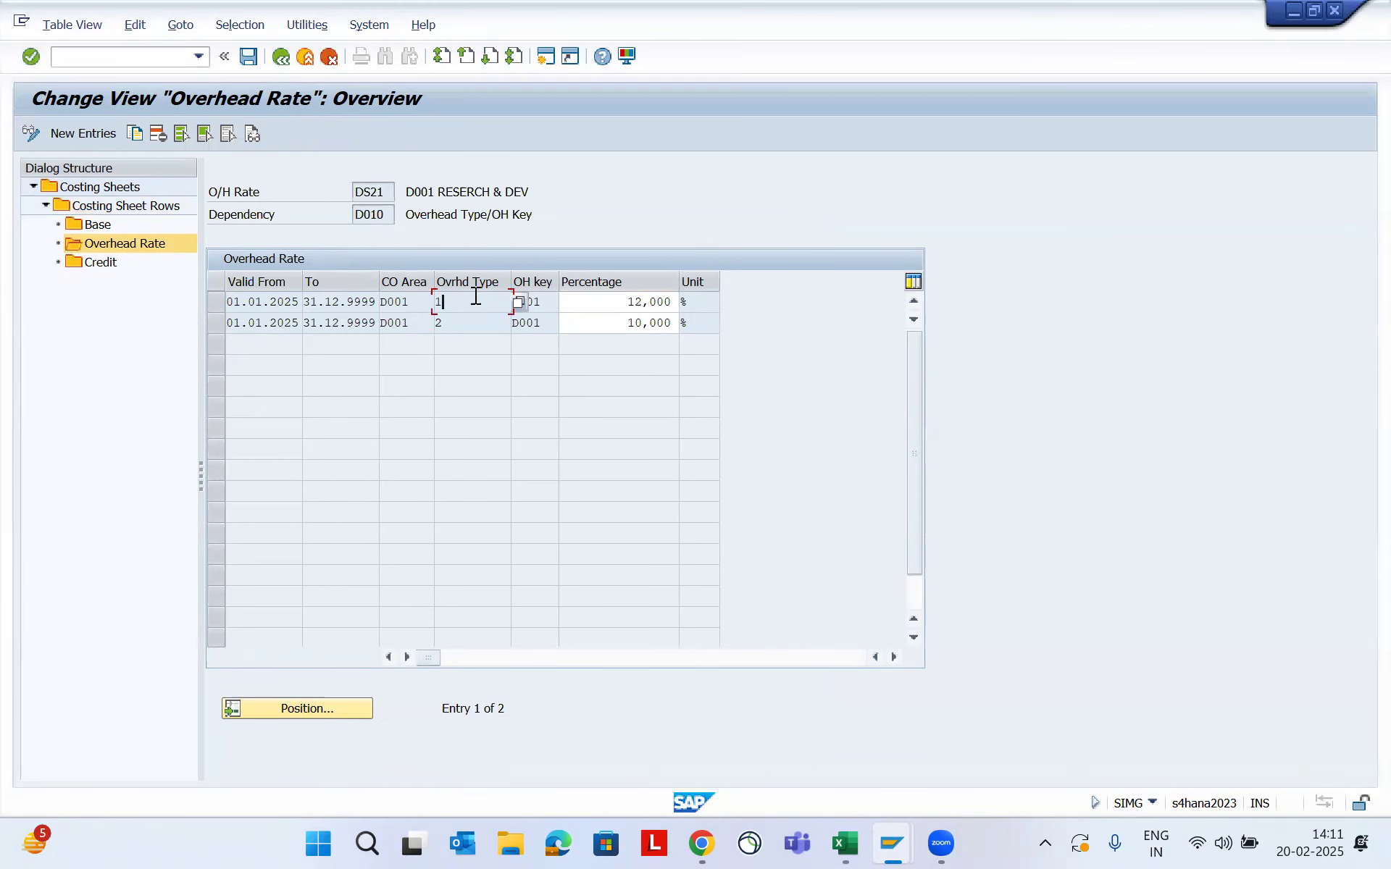
left_click(515, 302)
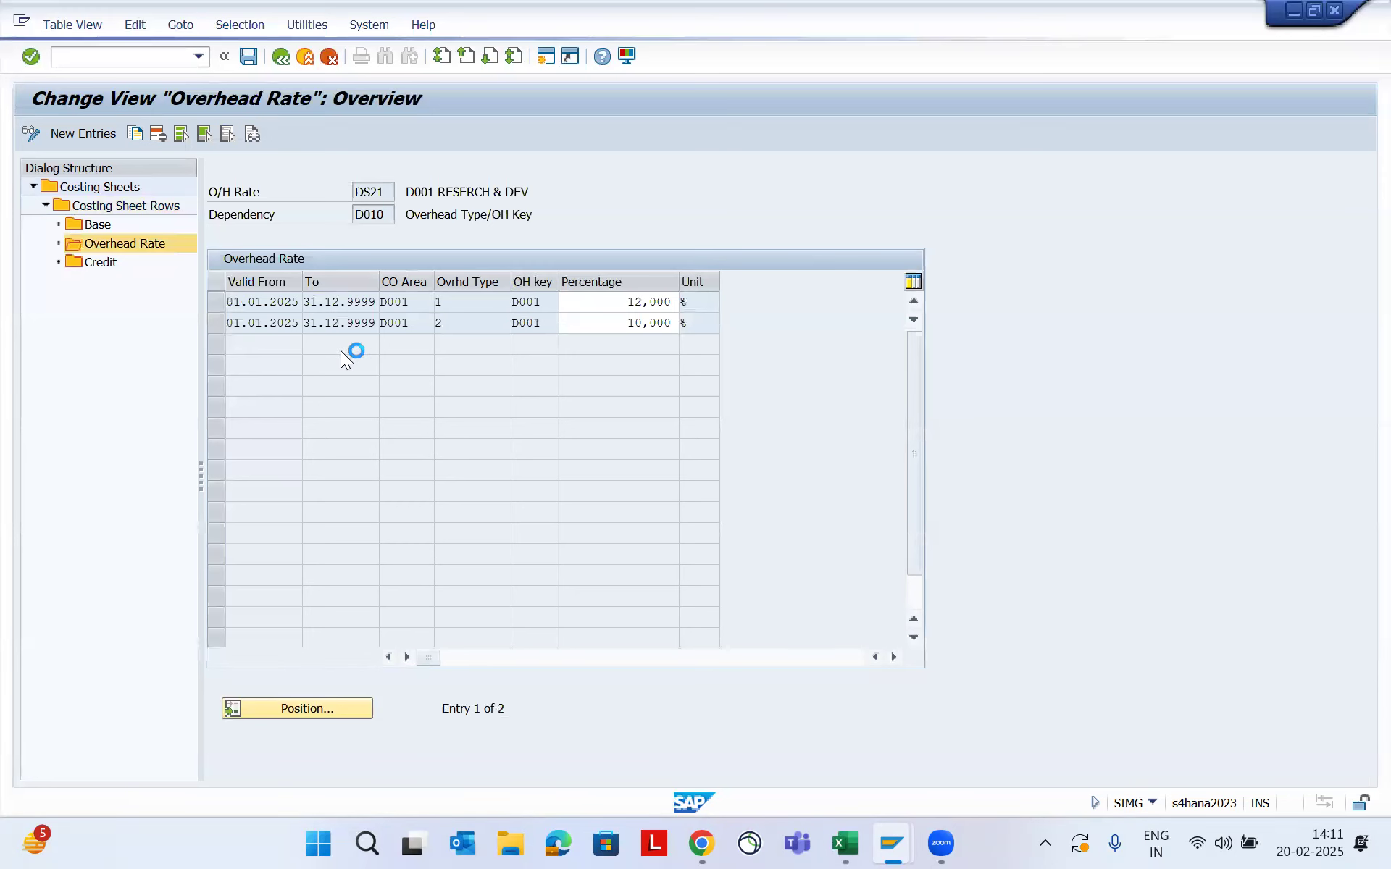
left_click(117, 340)
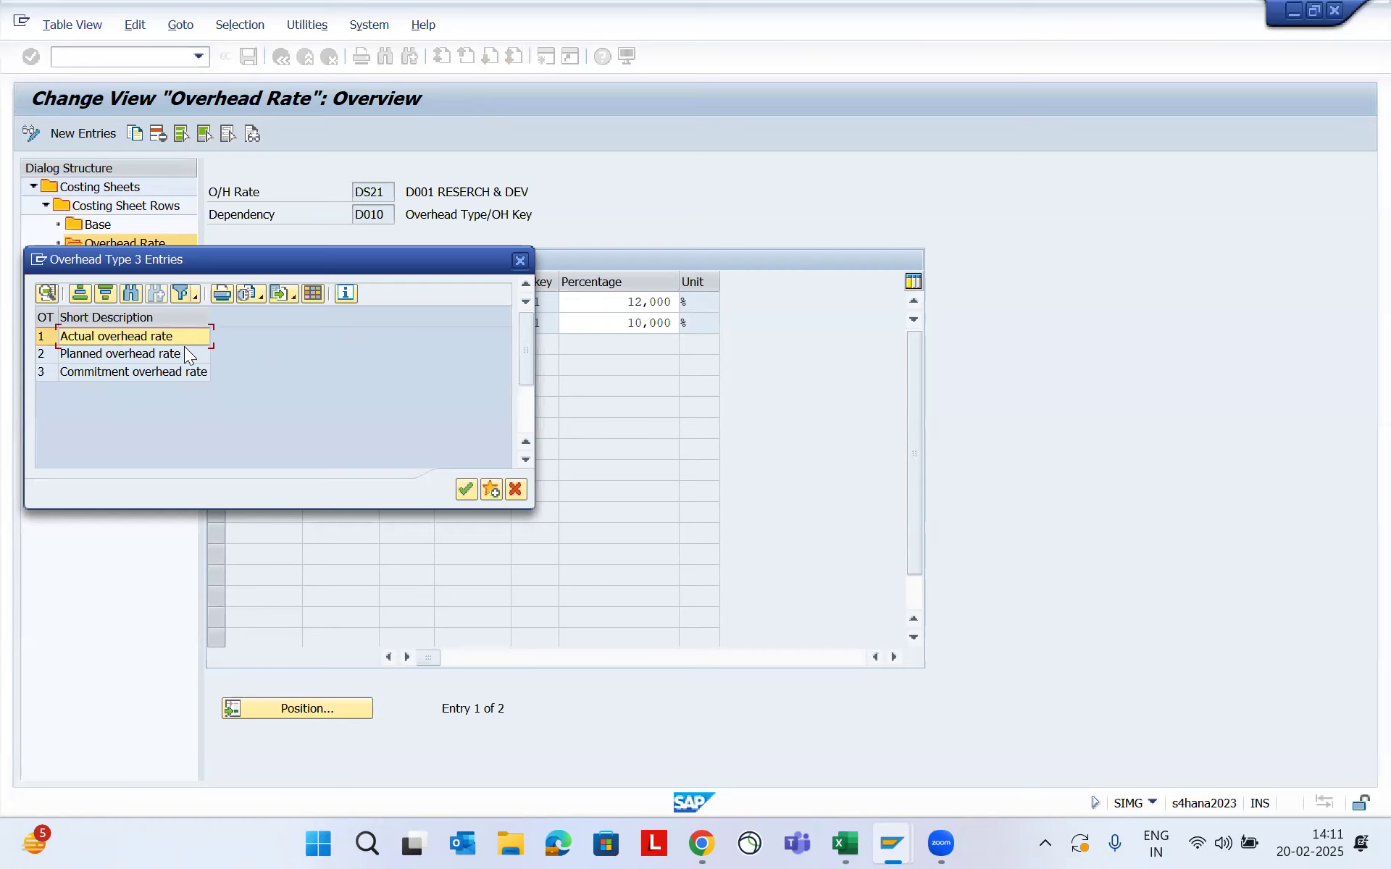
left_click(521, 259)
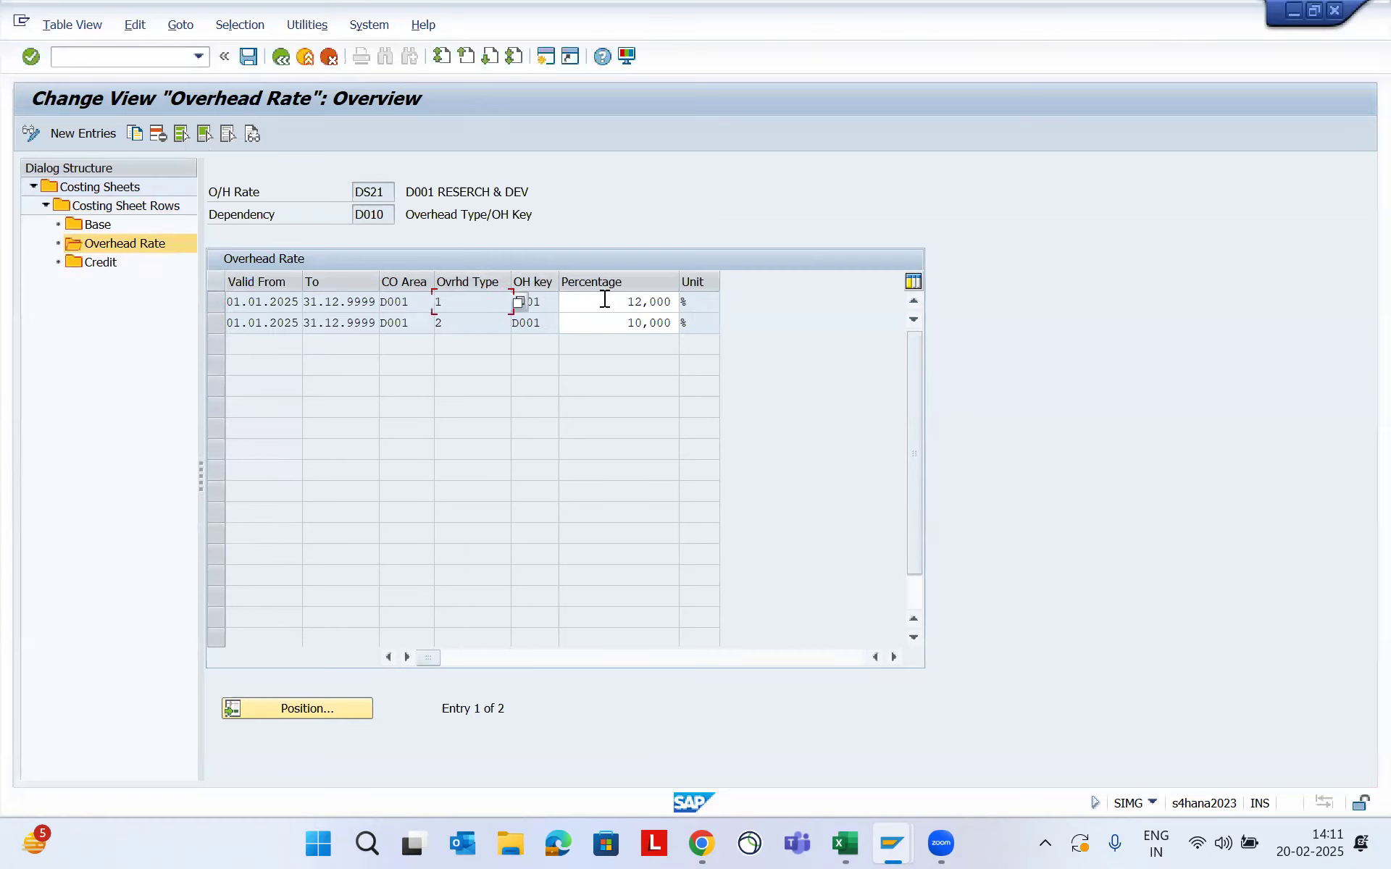
left_click_drag(605, 299, 689, 302)
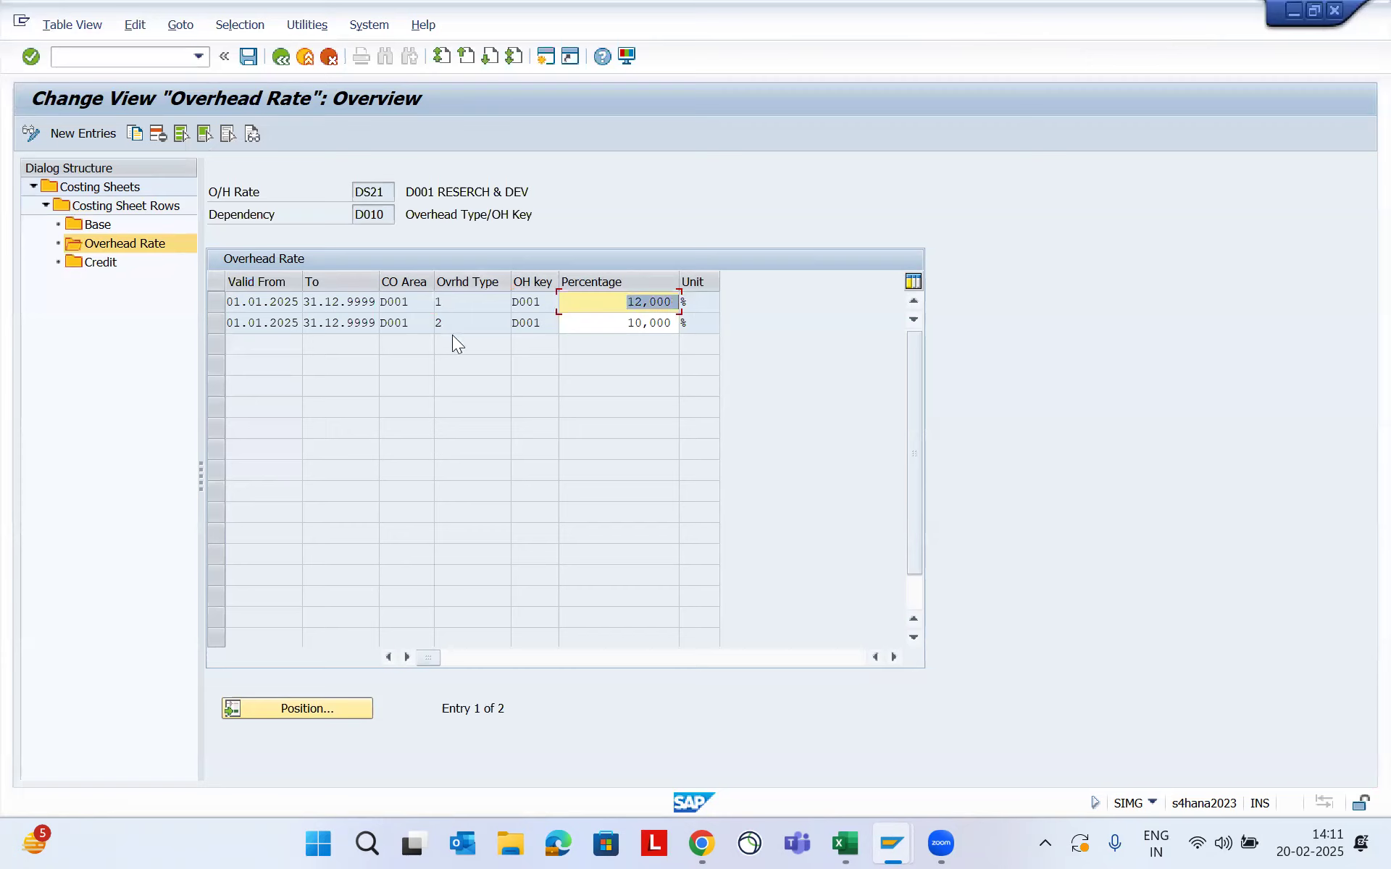
Open the calculation base of costing sheet row 30 and check the first cost element range of DS20
left_click(280, 60)
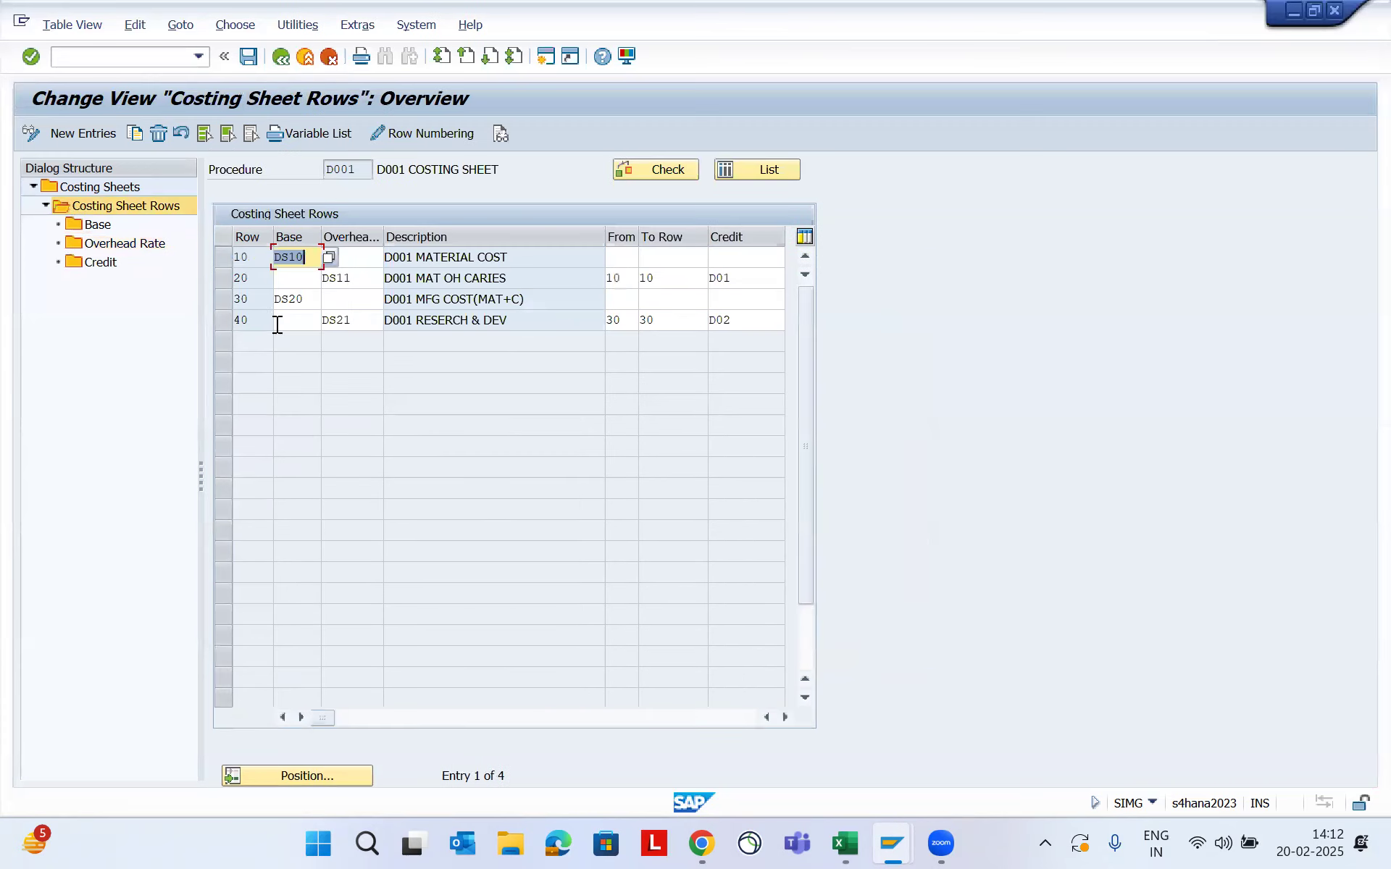
left_click(224, 300)
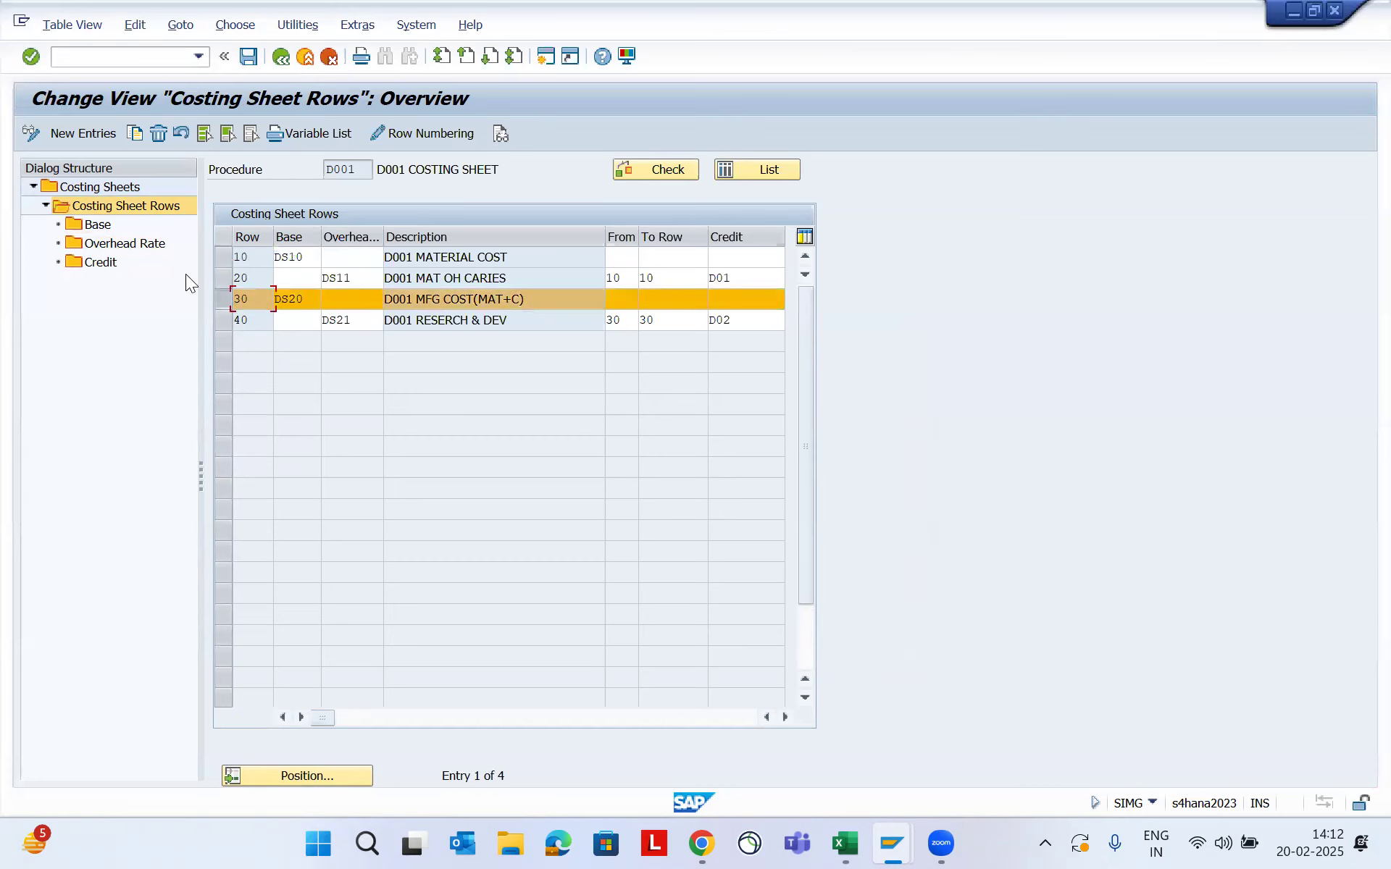
double_click(84, 223)
key("Return")
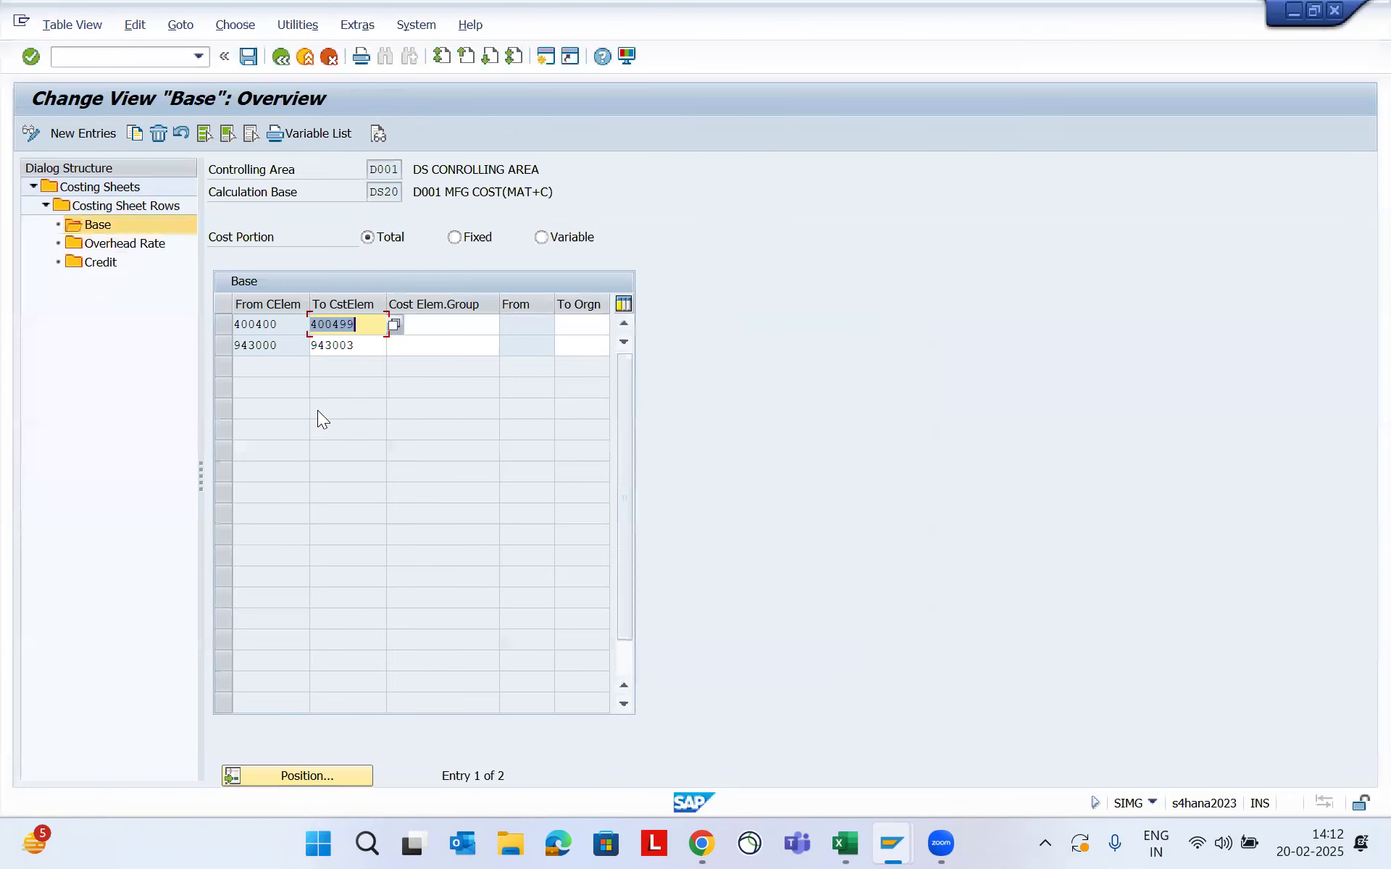
left_click(280, 324)
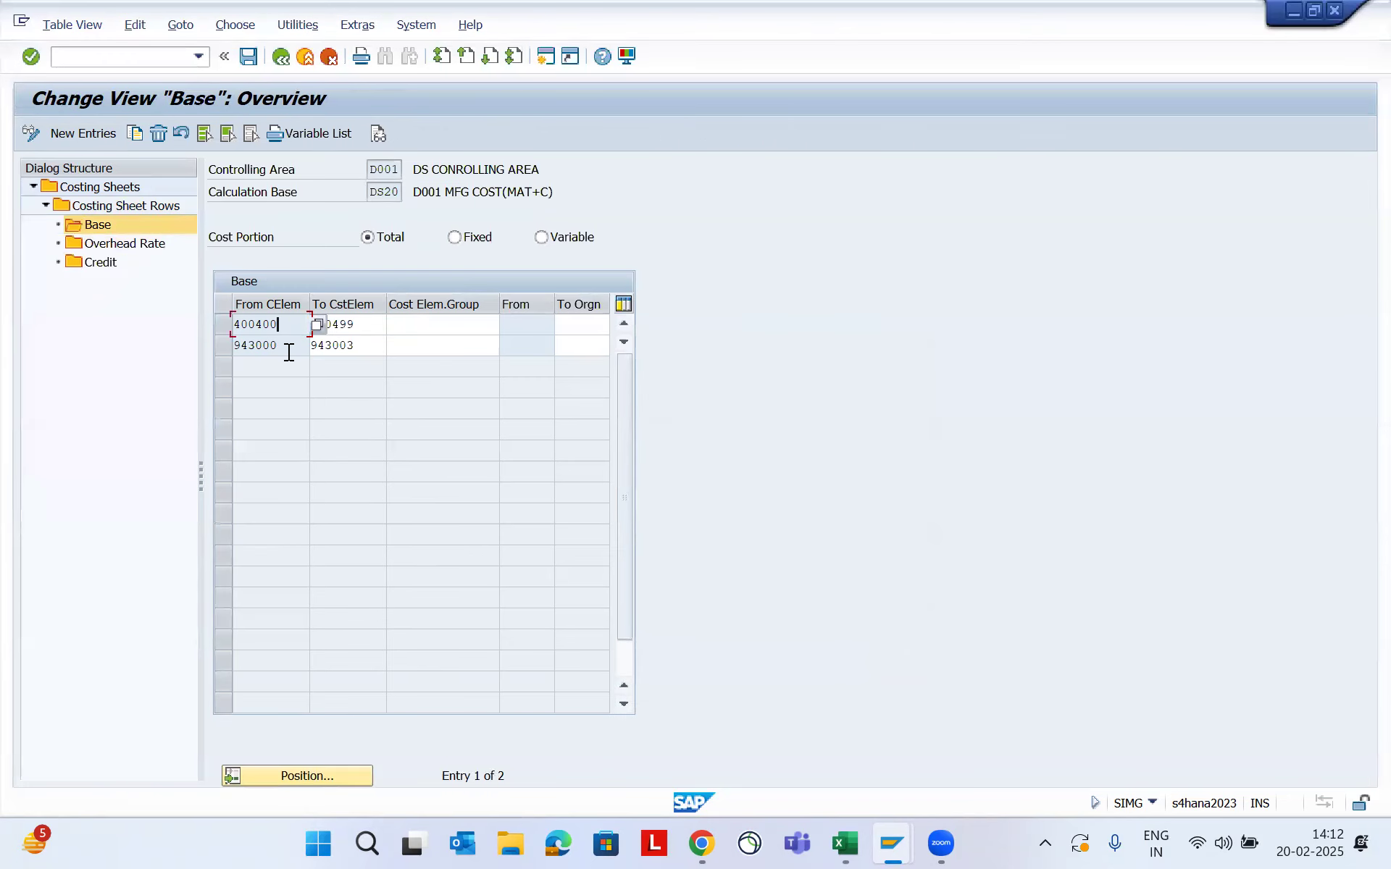
left_click_drag(293, 323, 226, 334)
left_click(397, 328)
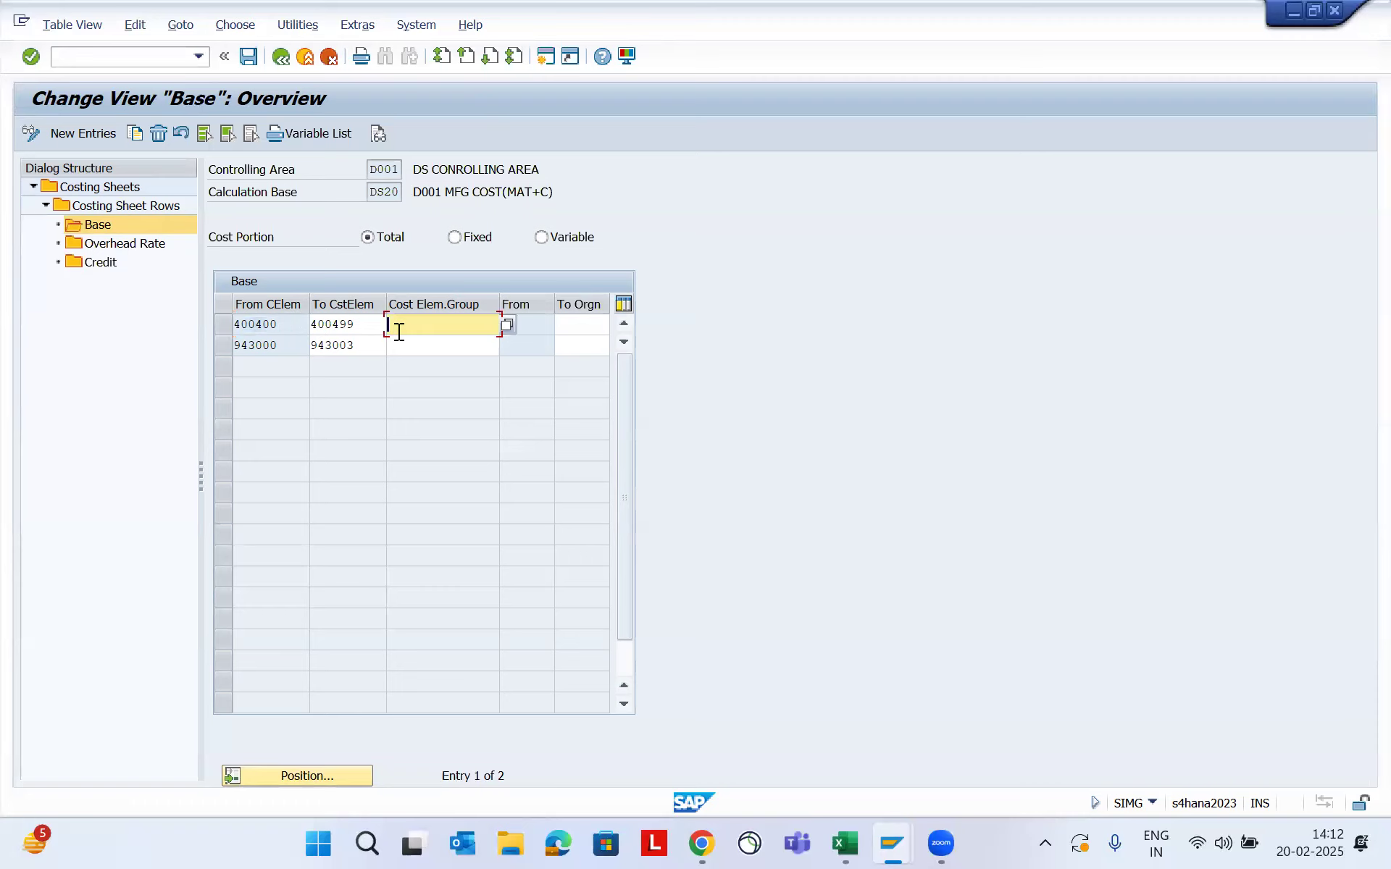
left_click(279, 322)
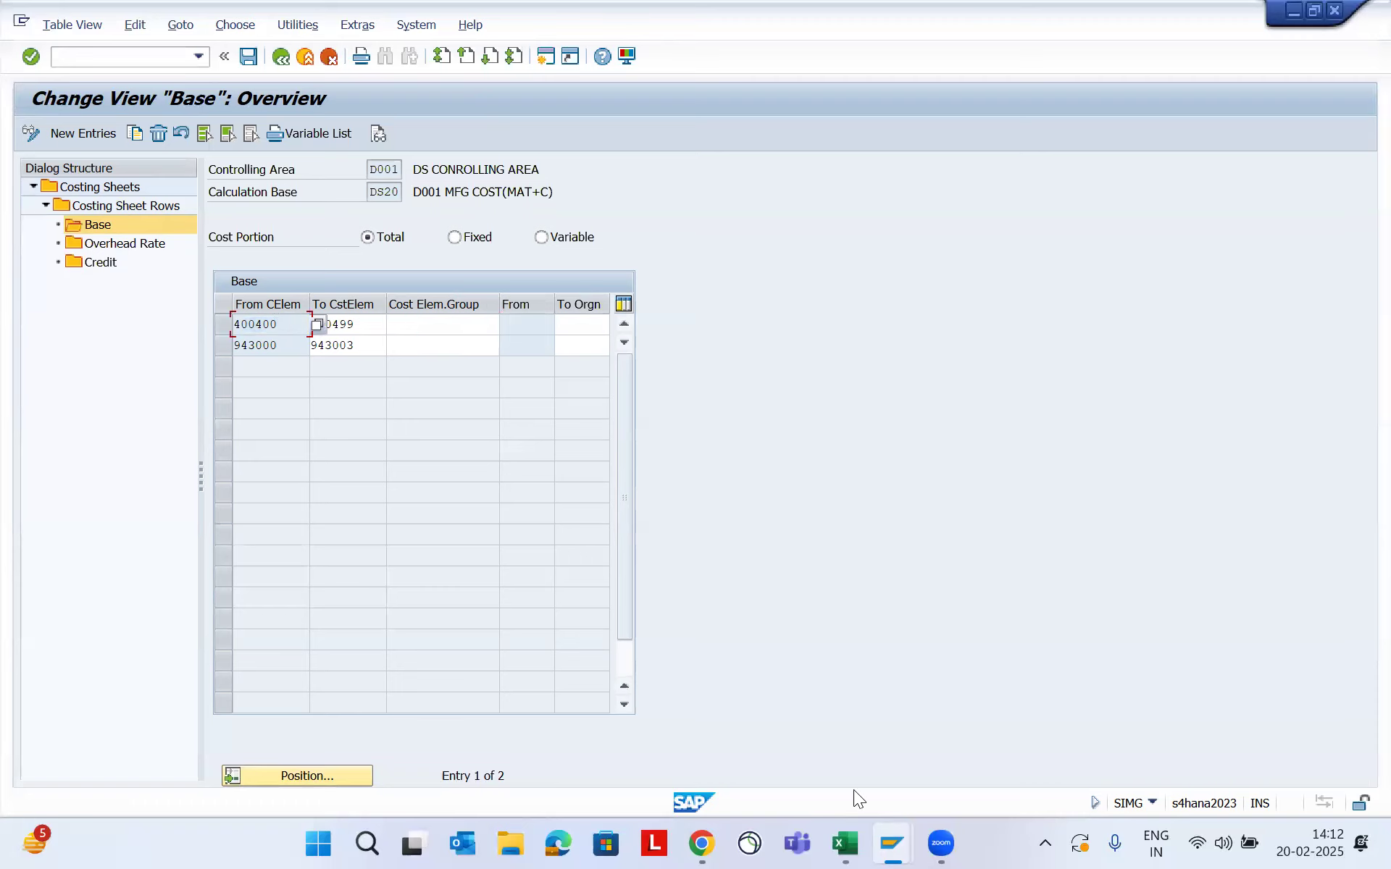
Check the total actual cost of the raw material goods issue in the Cost Trend-D001 report
mouse_move(892, 843)
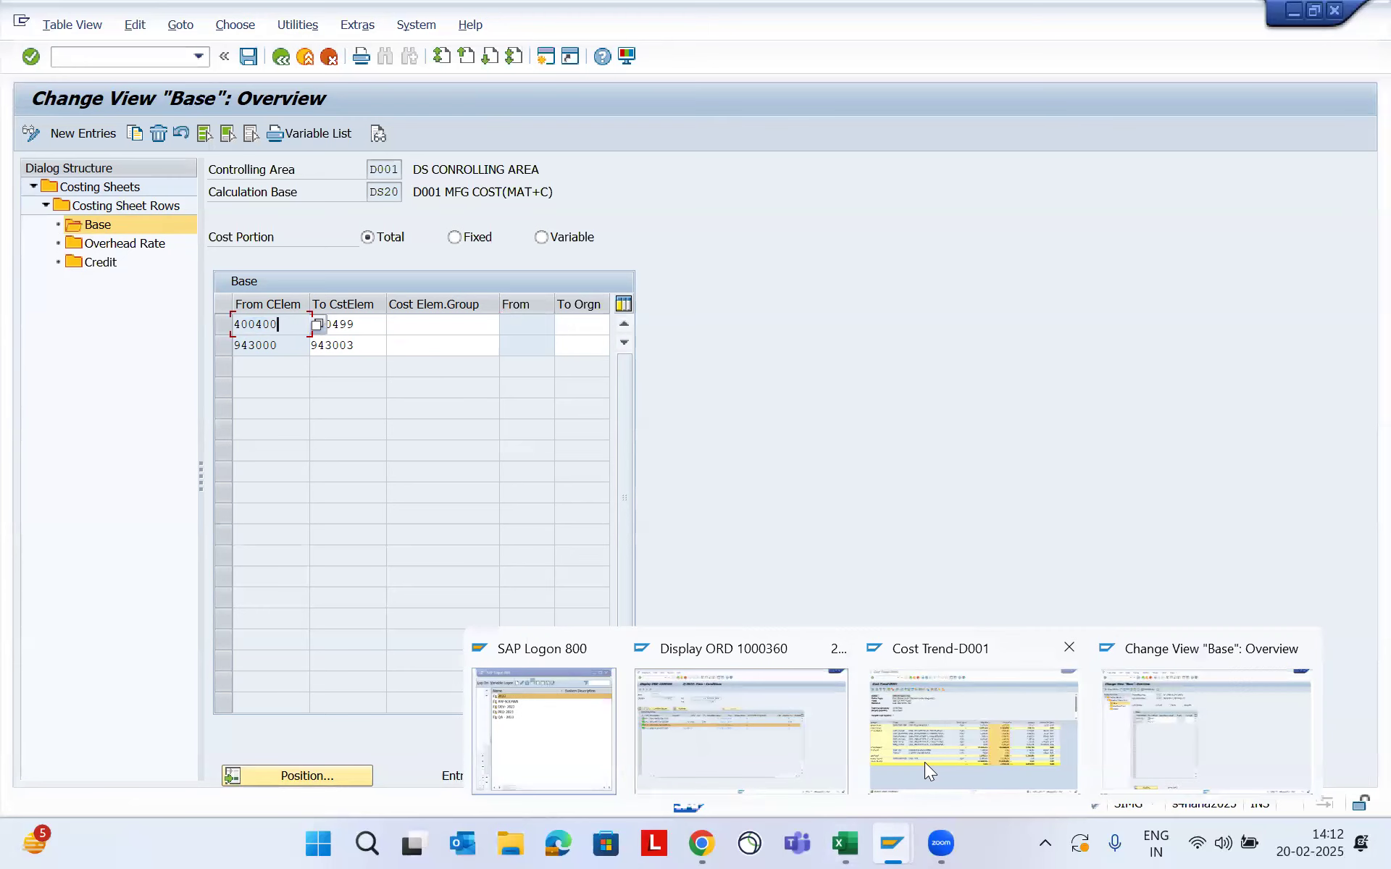
left_click(925, 762)
left_click(883, 367)
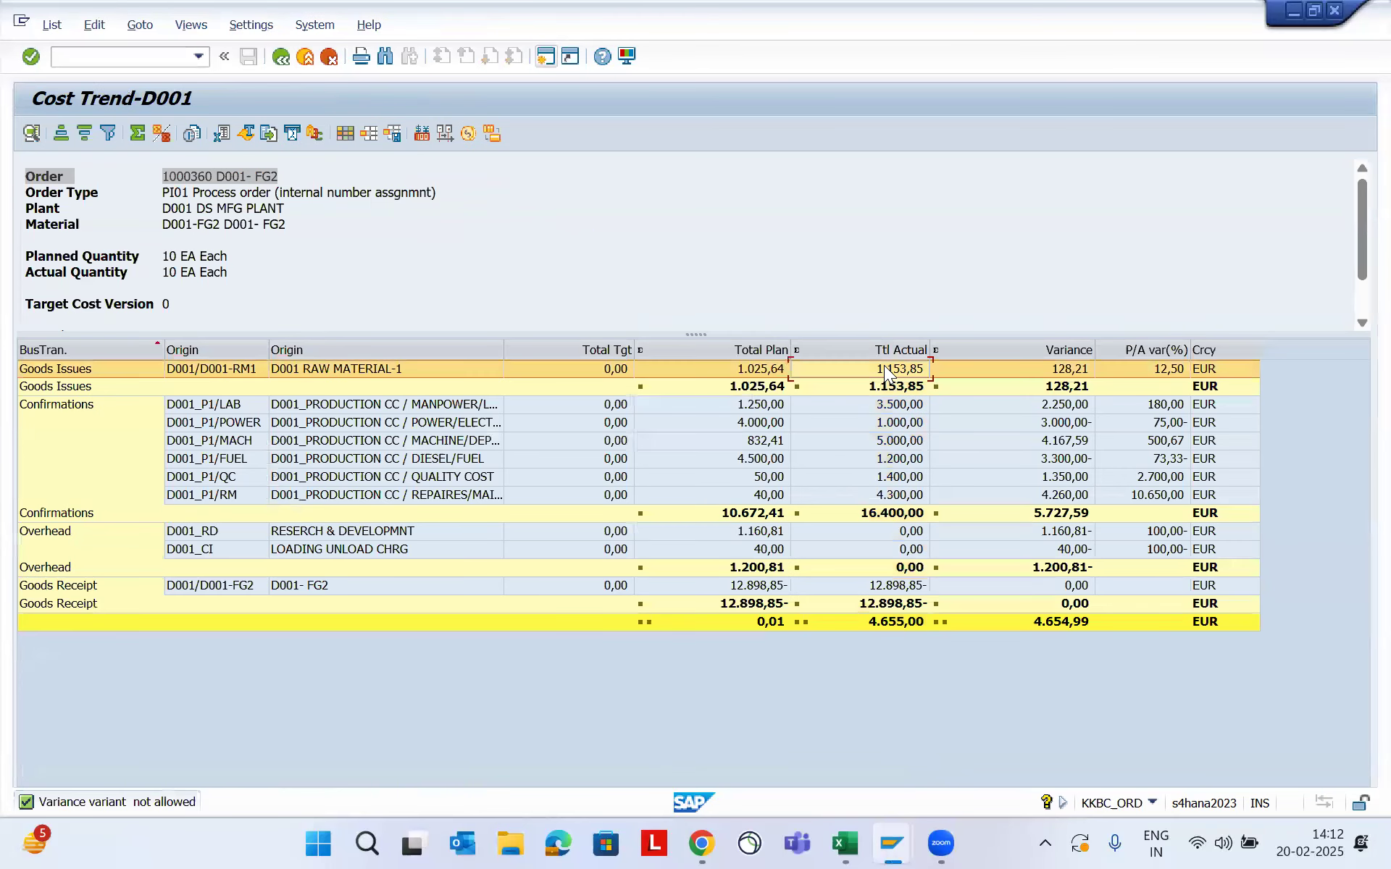
left_click(884, 365)
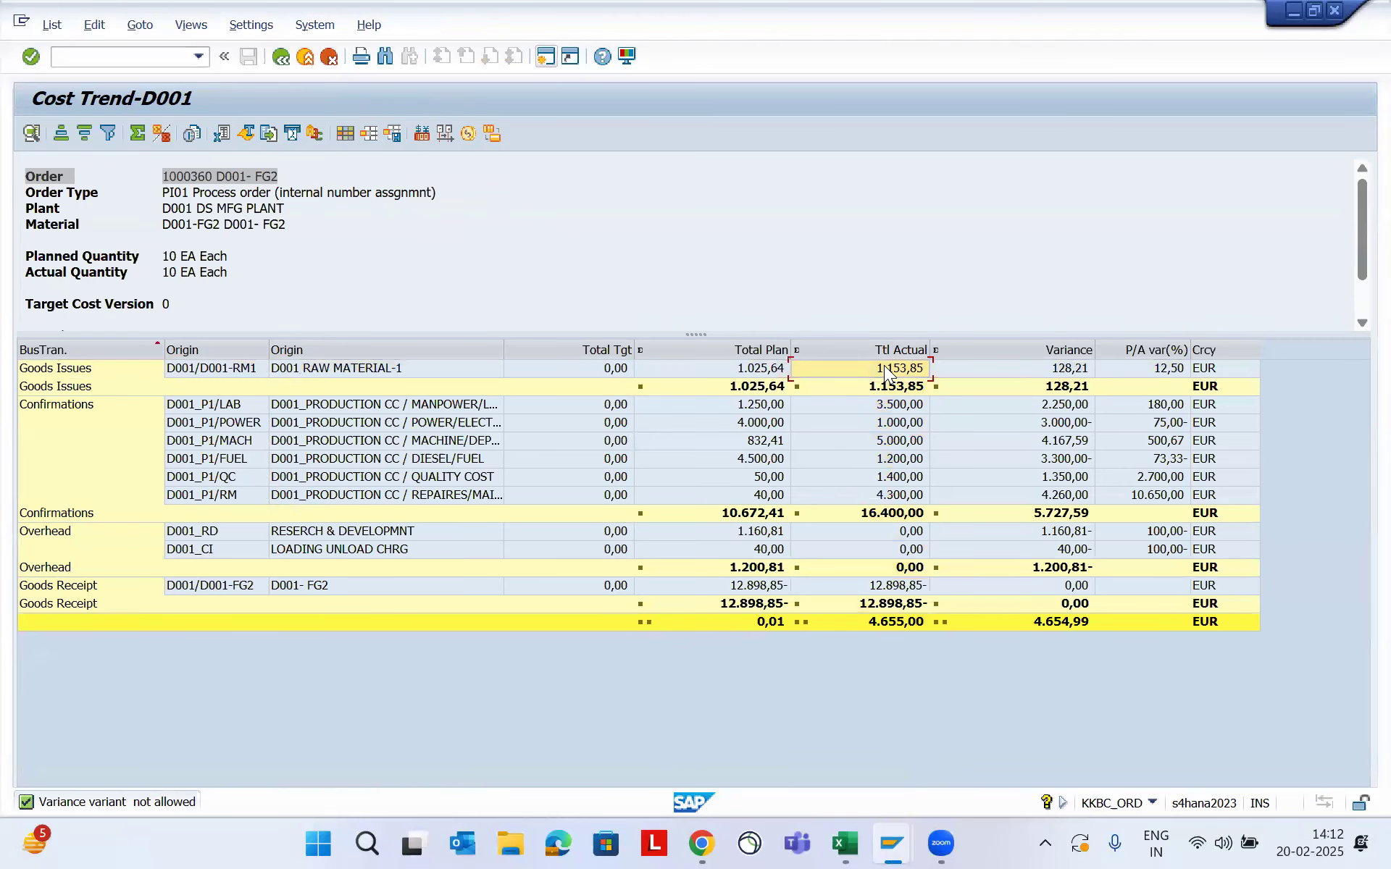
Switch to the Excel sheet and enter the raw material's actual cost in G224 as 1153.85, with the separators corrected
left_click(861, 843)
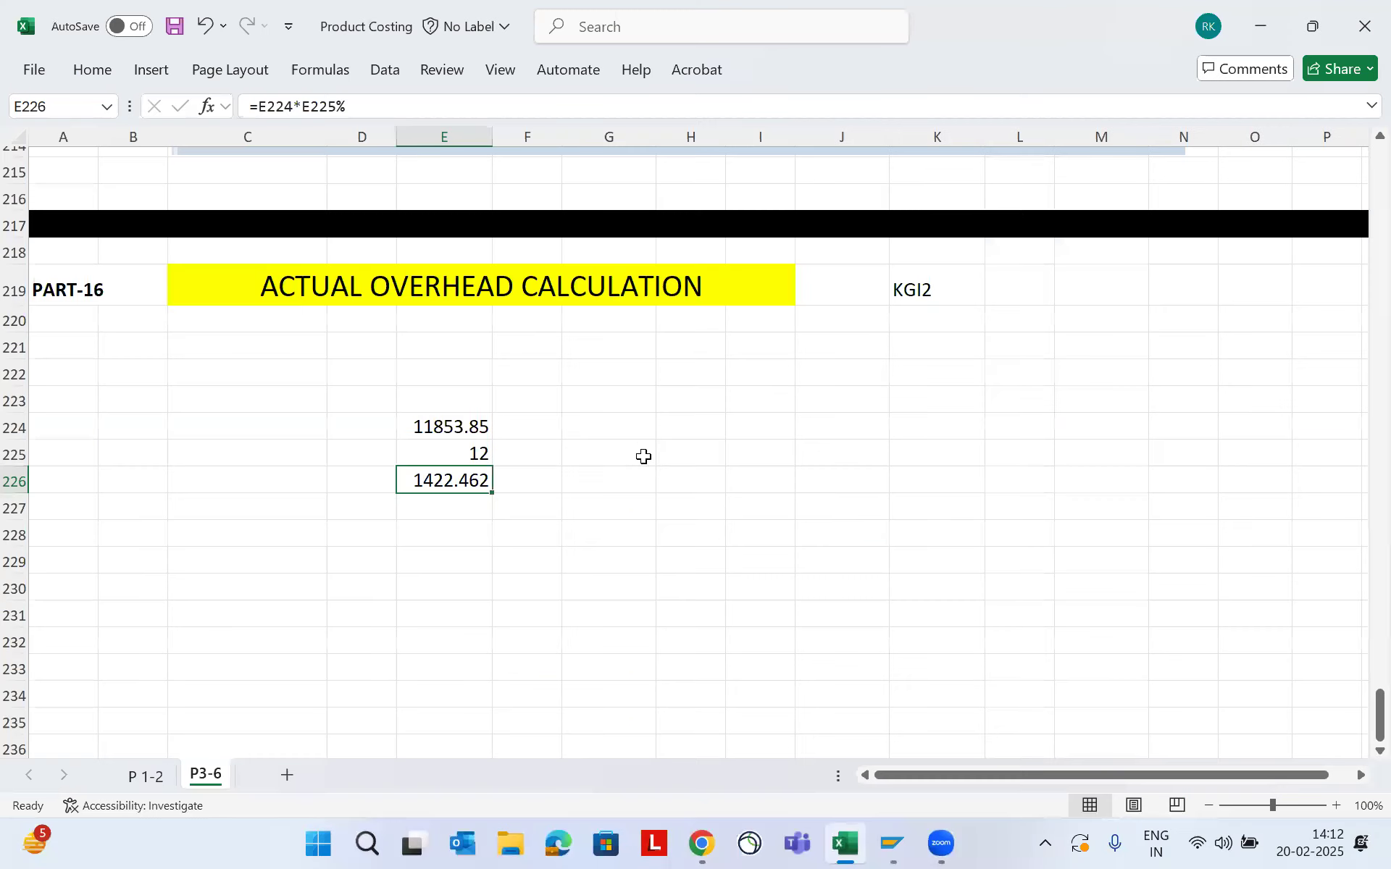
left_click(717, 432)
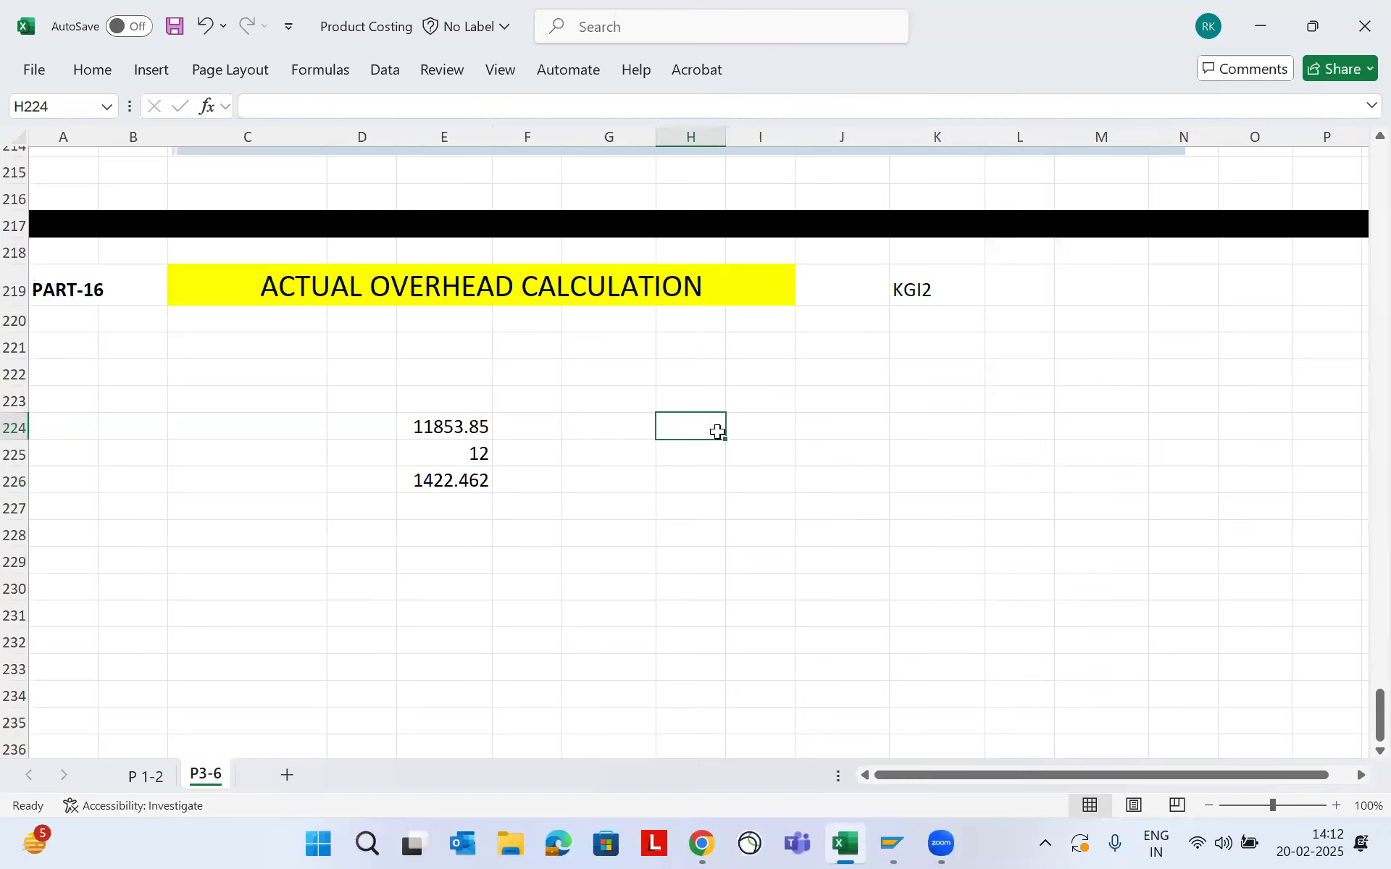
key("Left")
type("1.153,85")
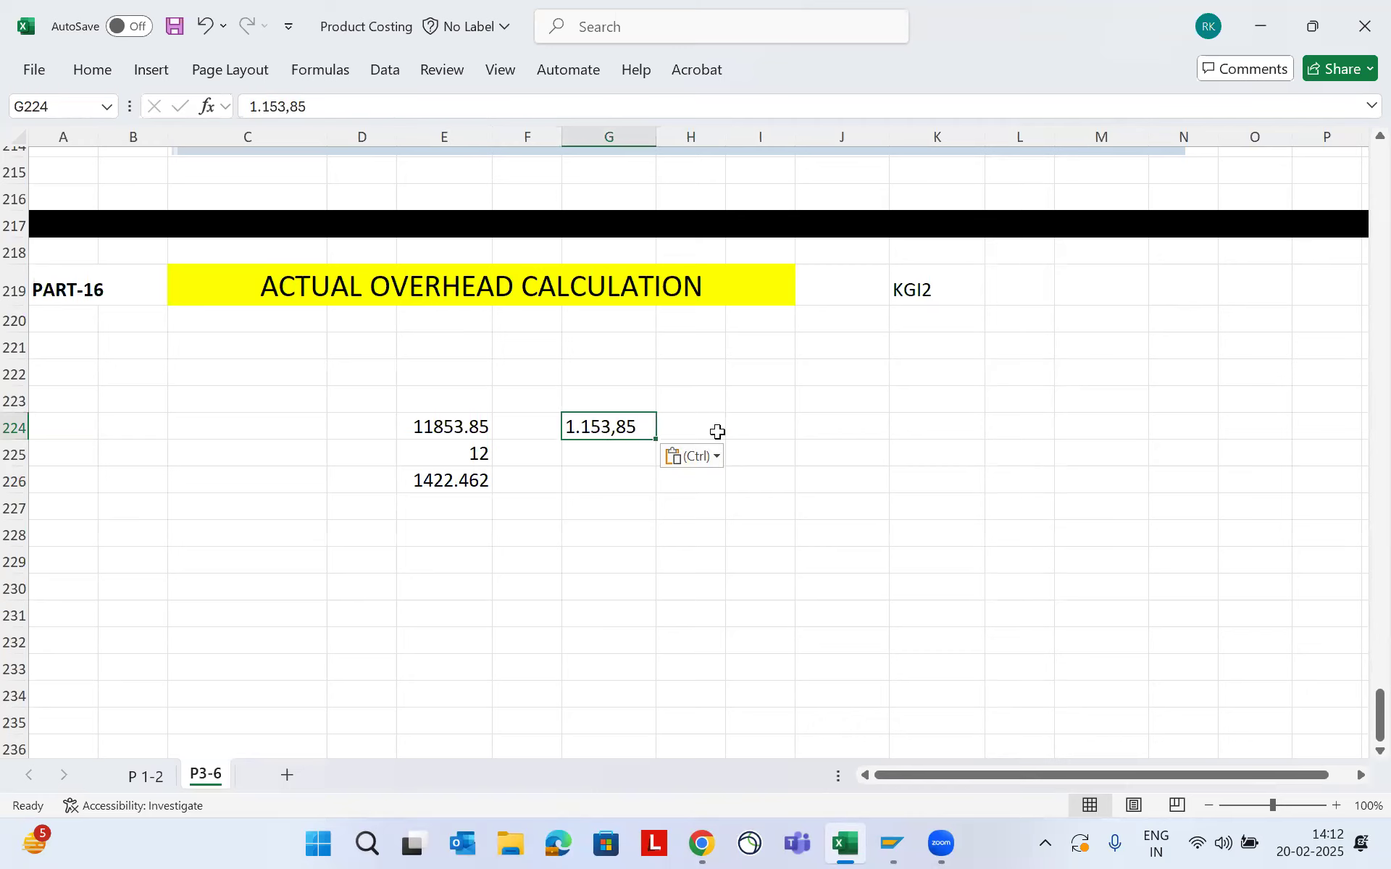
key("F2")
key("Left")
key("Left")
key("Left")
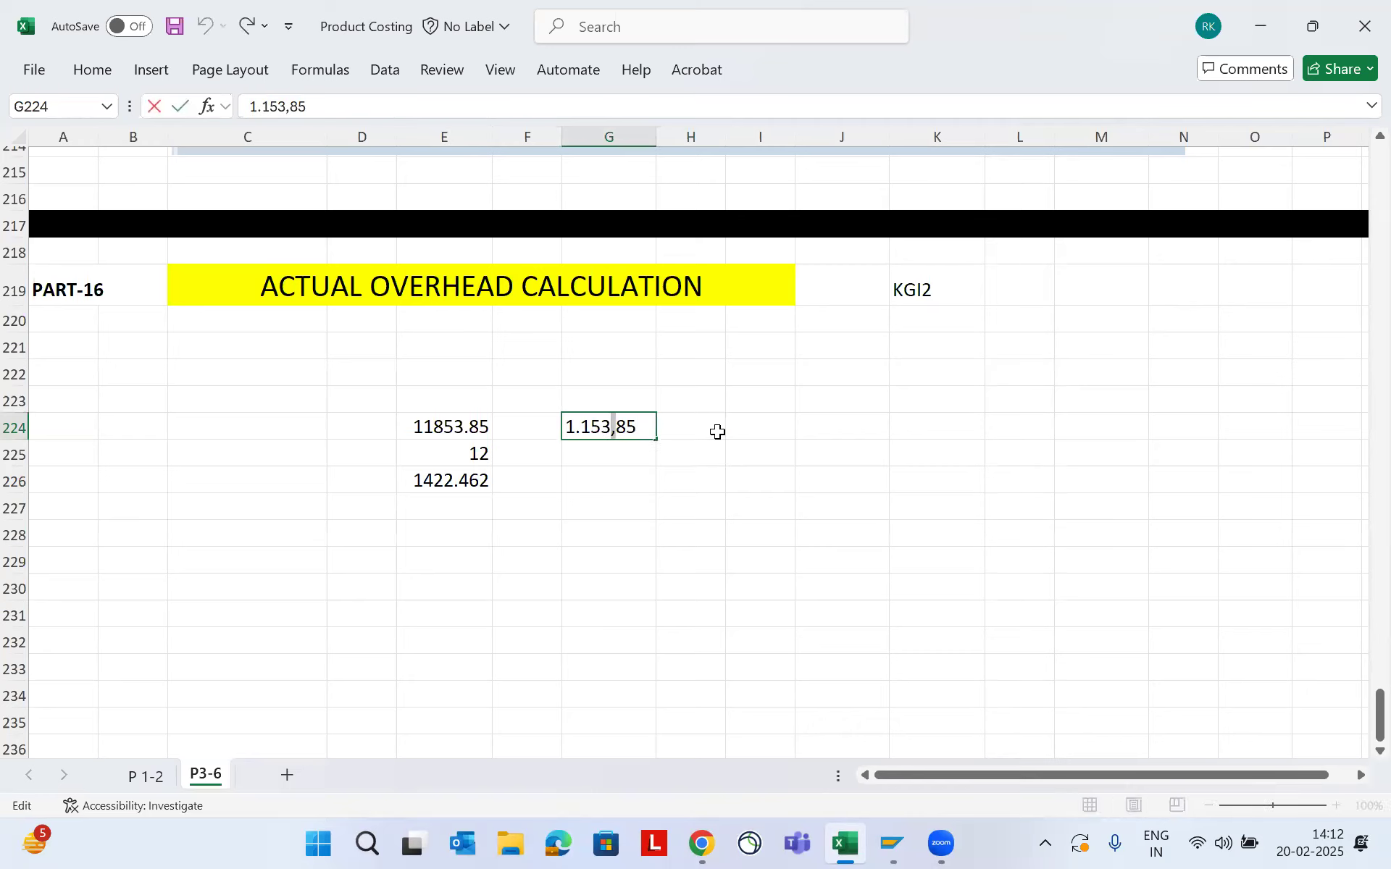
key("Delete")
type(".")
key("shift+Left")
key("Delete")
key("Return")
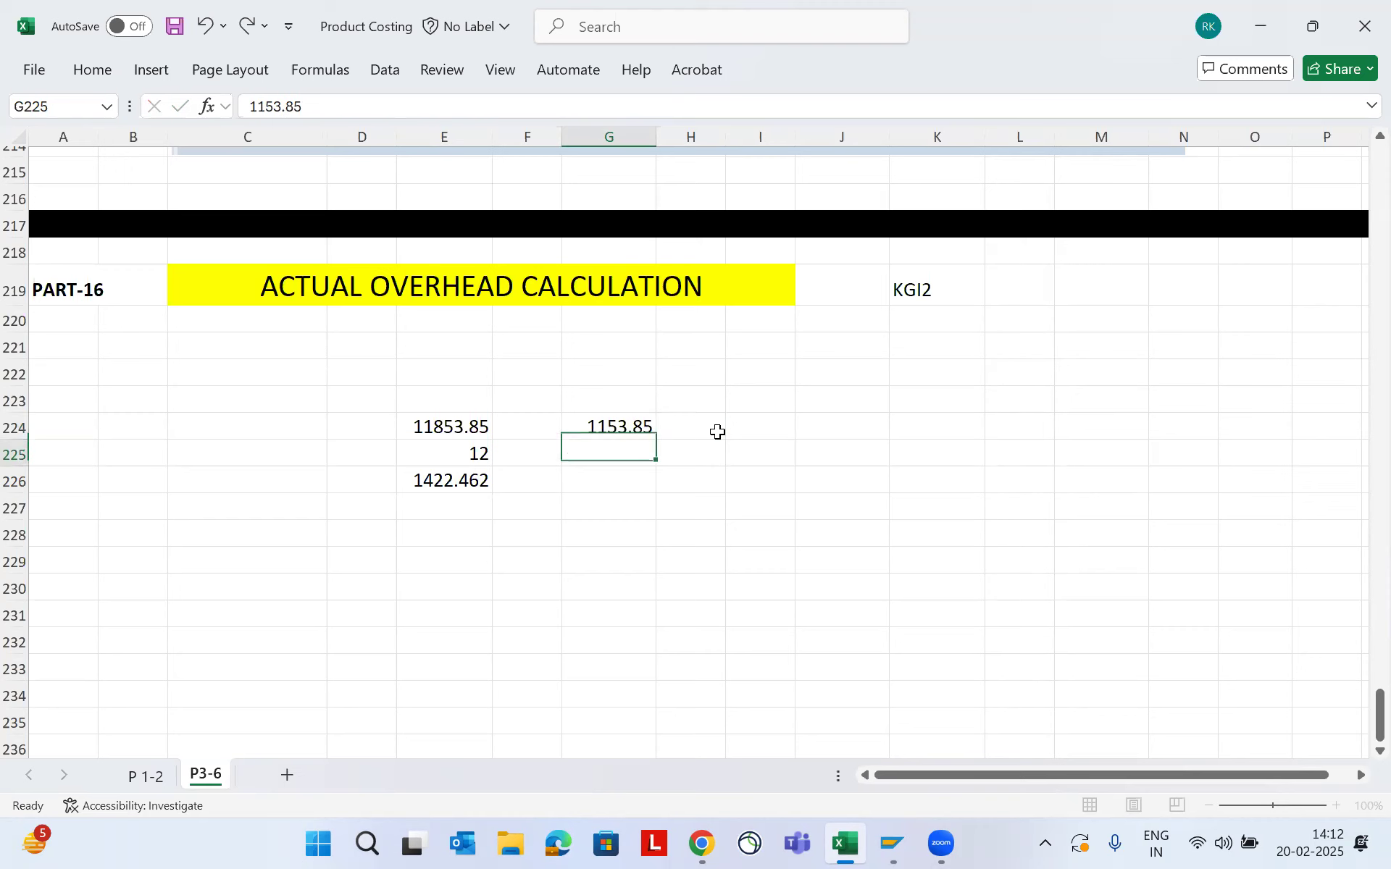
Return to the costing sheet's Base view in SAP and check the second cost element range of calculation base DS20
left_click(1251, 11)
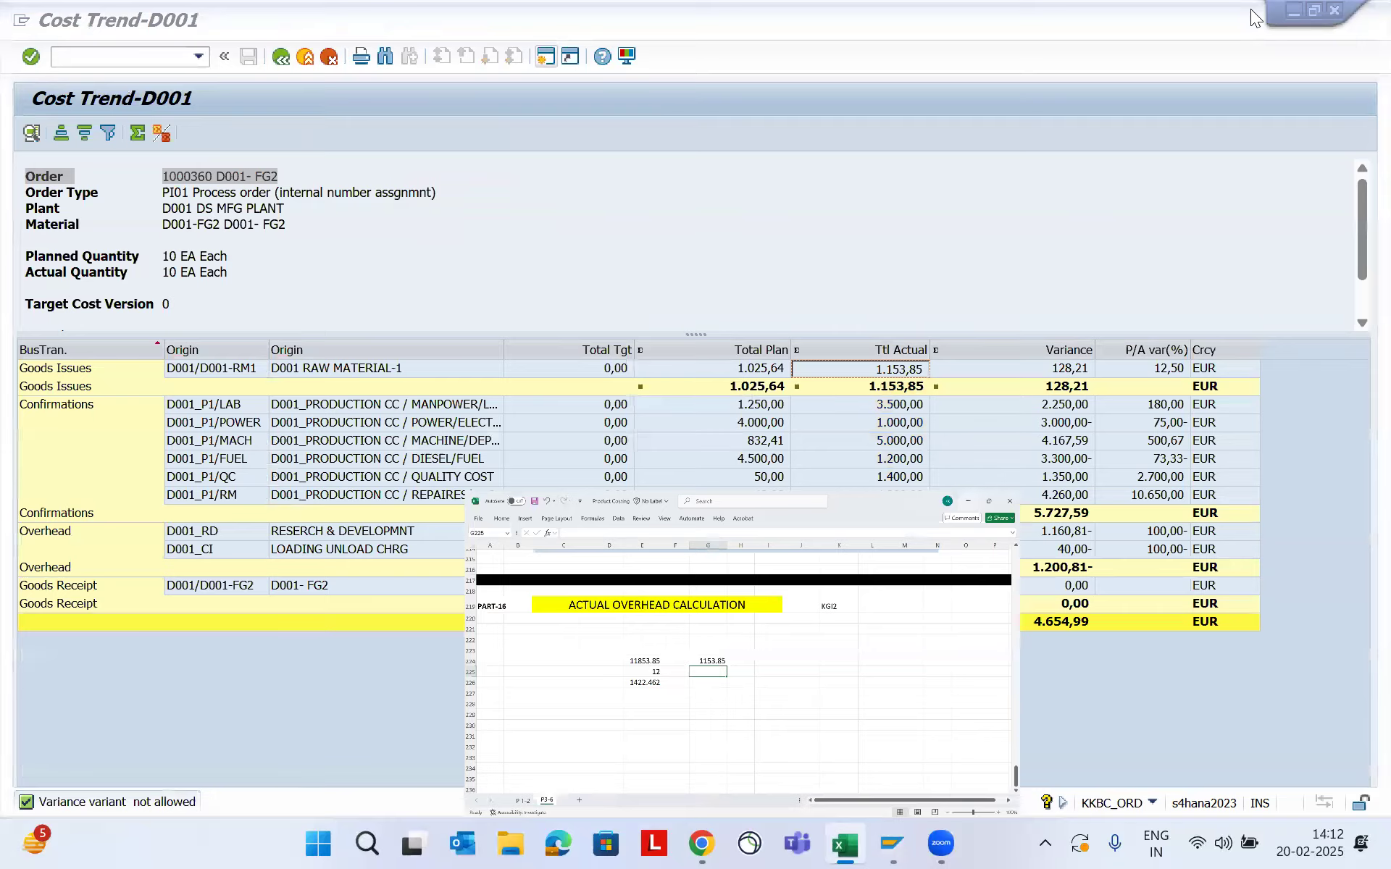
mouse_move(893, 844)
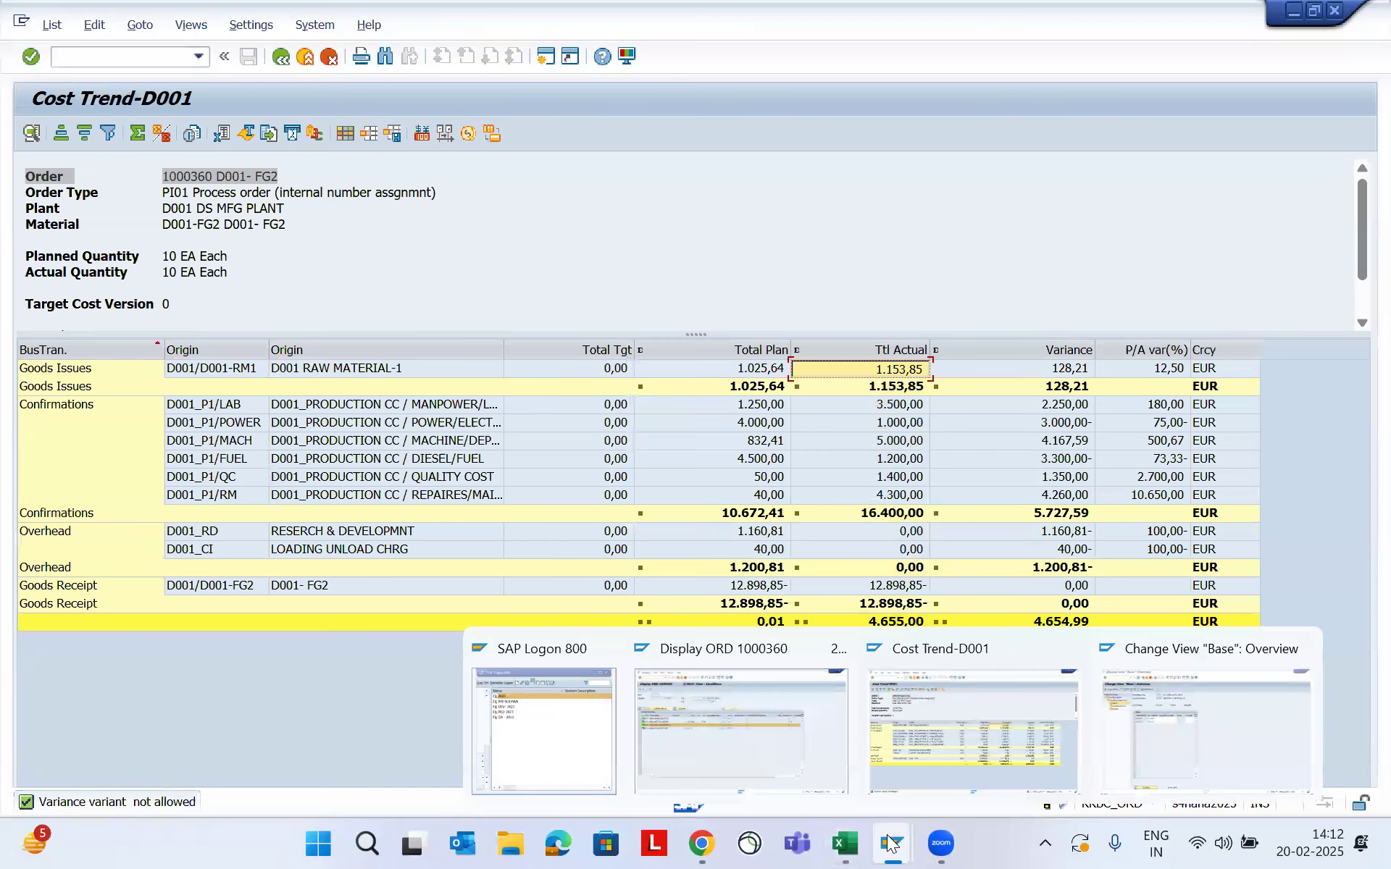
left_click(1124, 724)
left_click(270, 346)
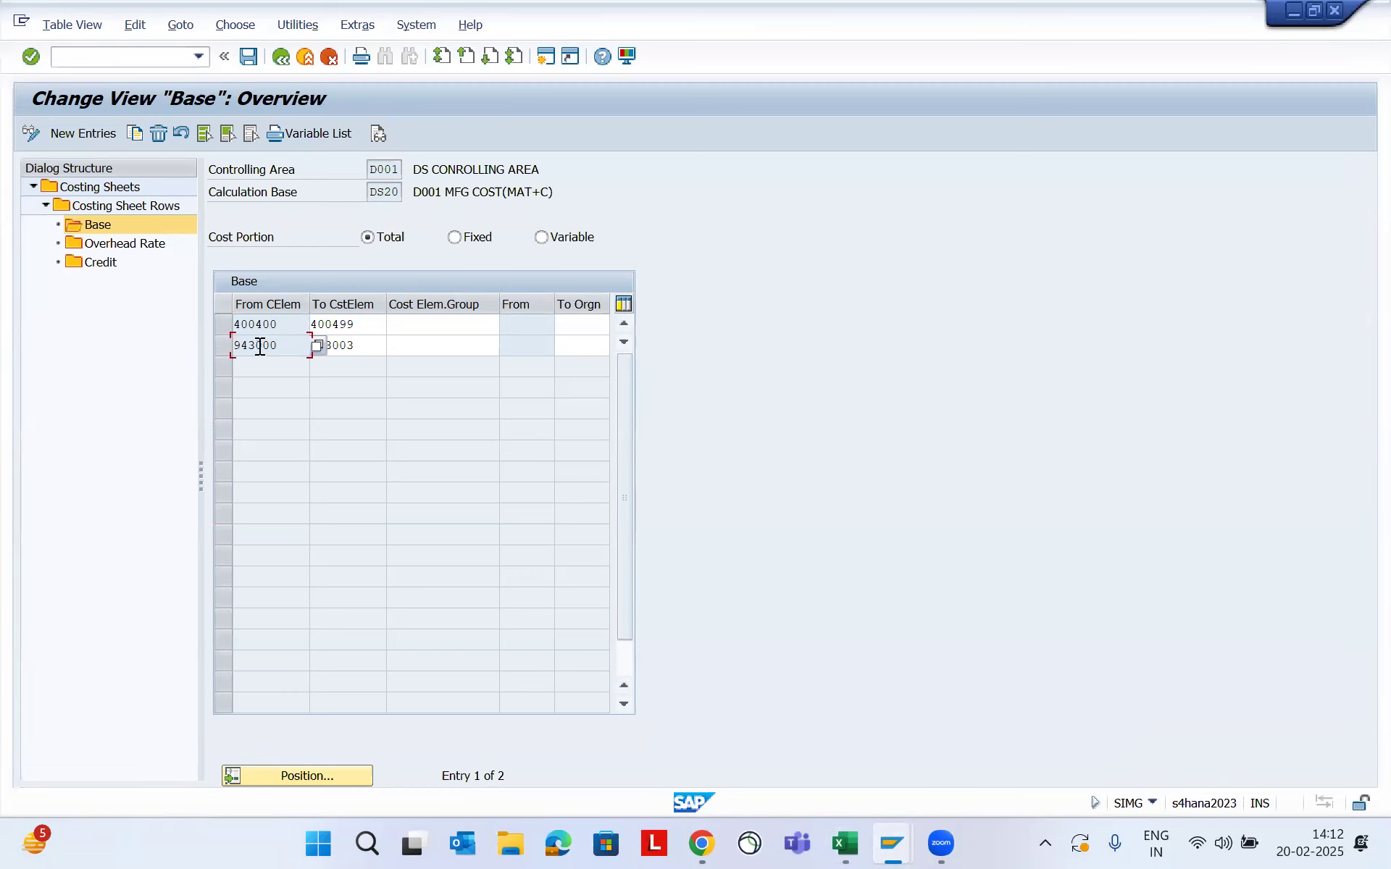
left_click_drag(257, 346, 243, 346)
left_click(272, 345)
left_click(455, 345)
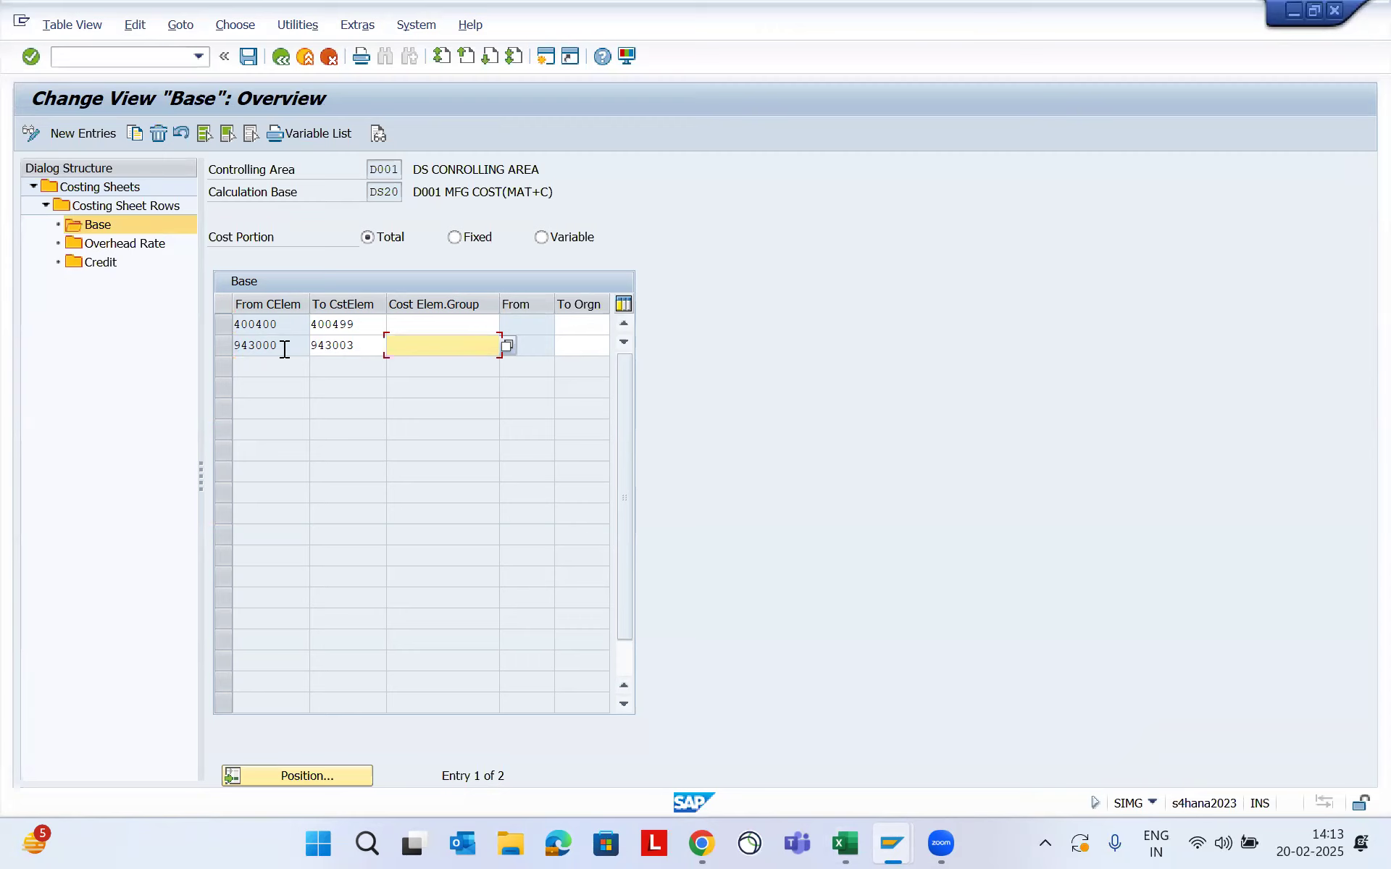
left_click_drag(285, 349, 224, 347)
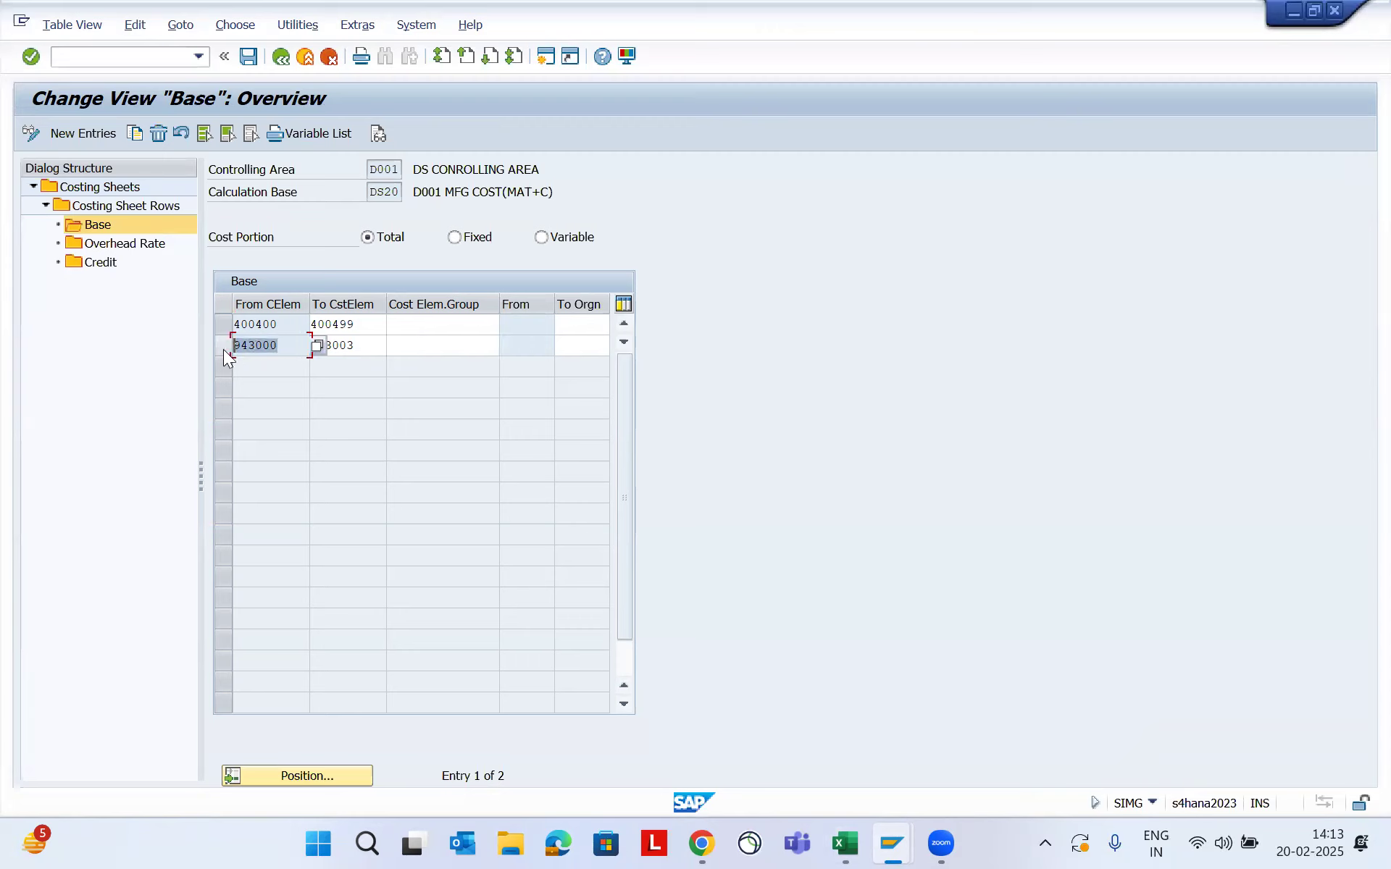
left_click(366, 350)
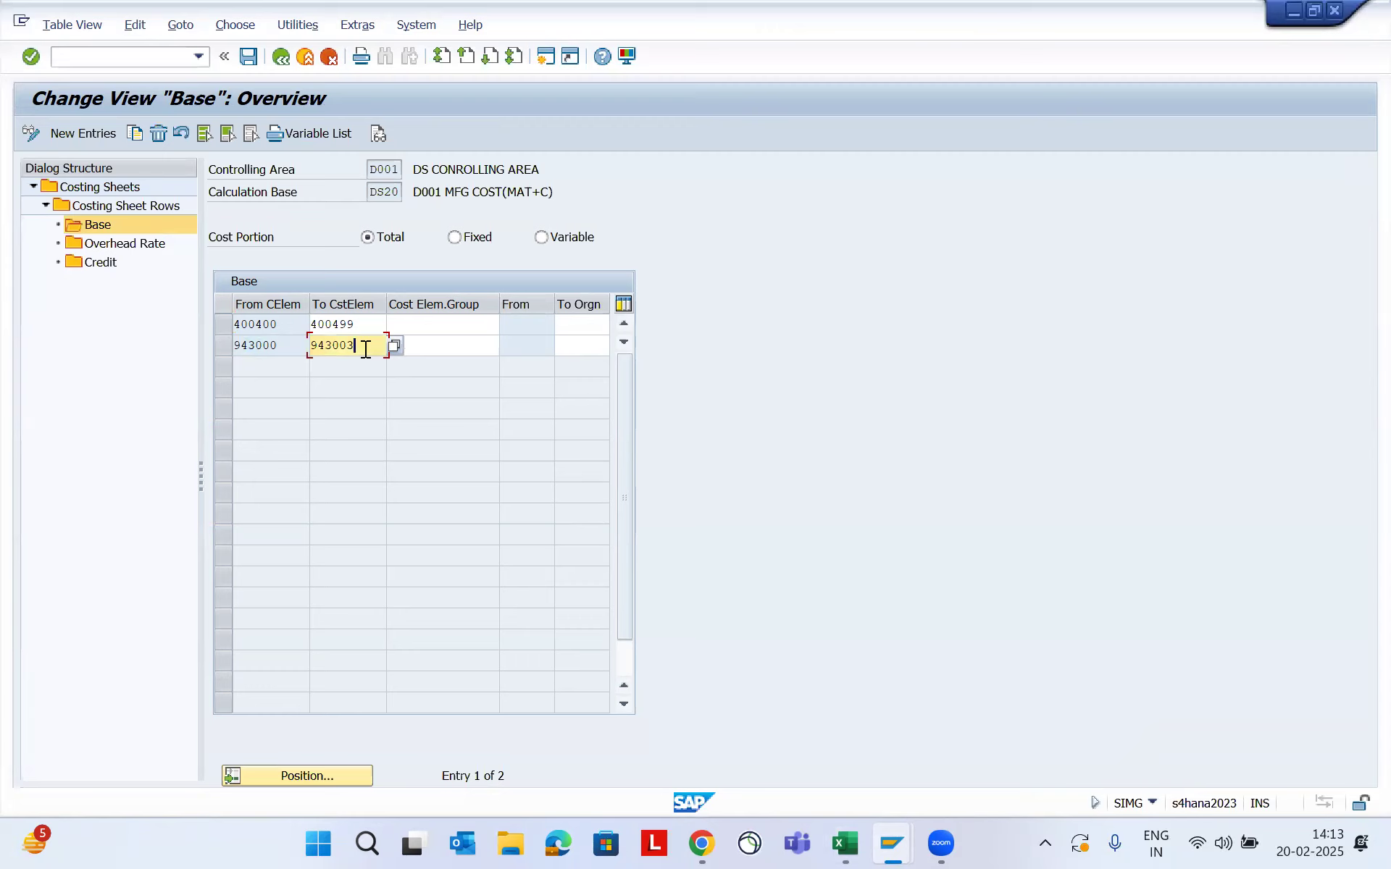
left_click_drag(366, 349, 309, 350)
left_click(286, 349)
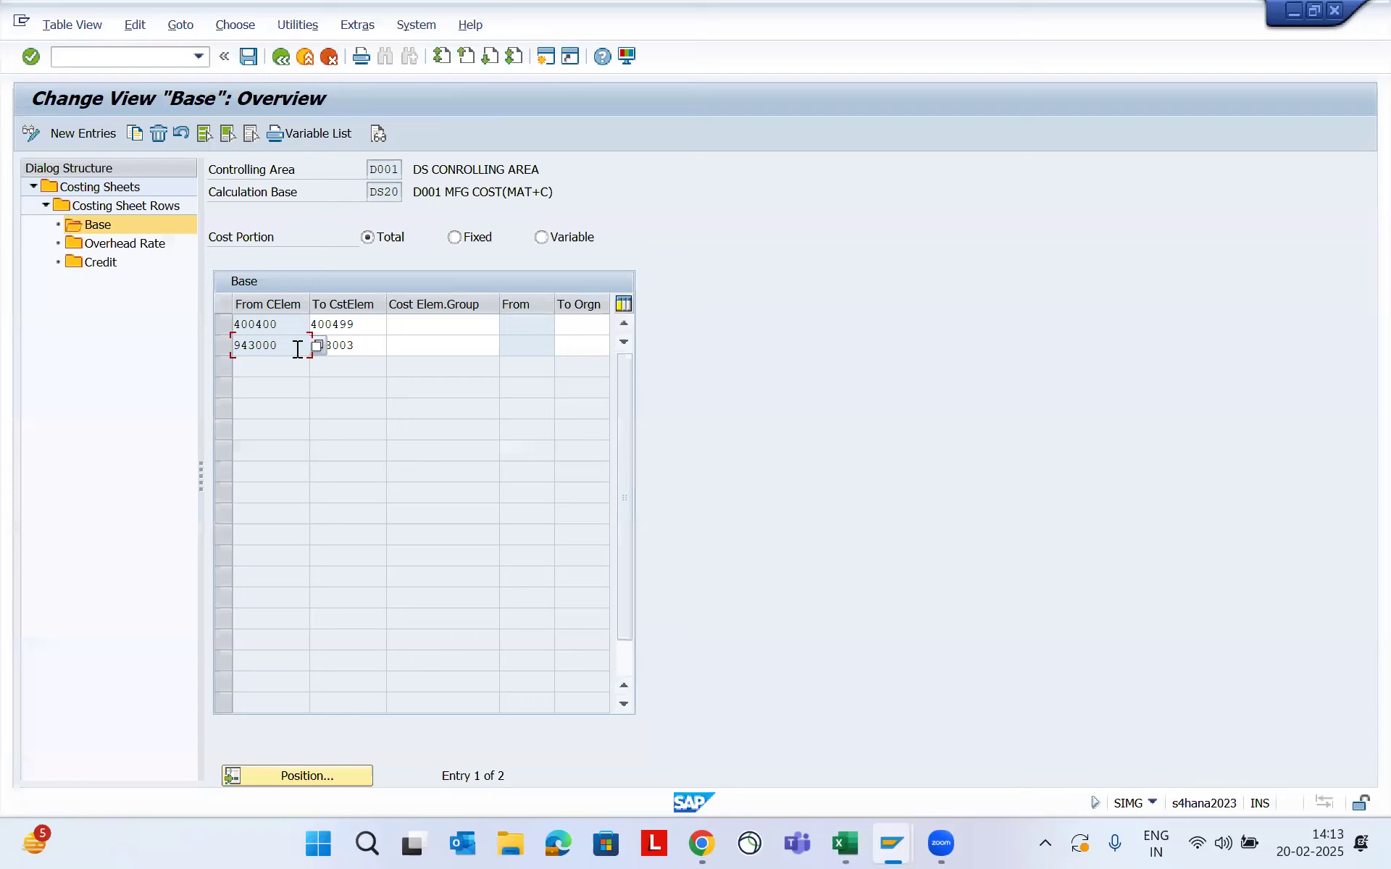
left_click(417, 347)
left_click_drag(368, 346, 232, 346)
Add the Cost Element column before Origin in the Cost Trend-D001 report's displayed columns
mouse_move(893, 843)
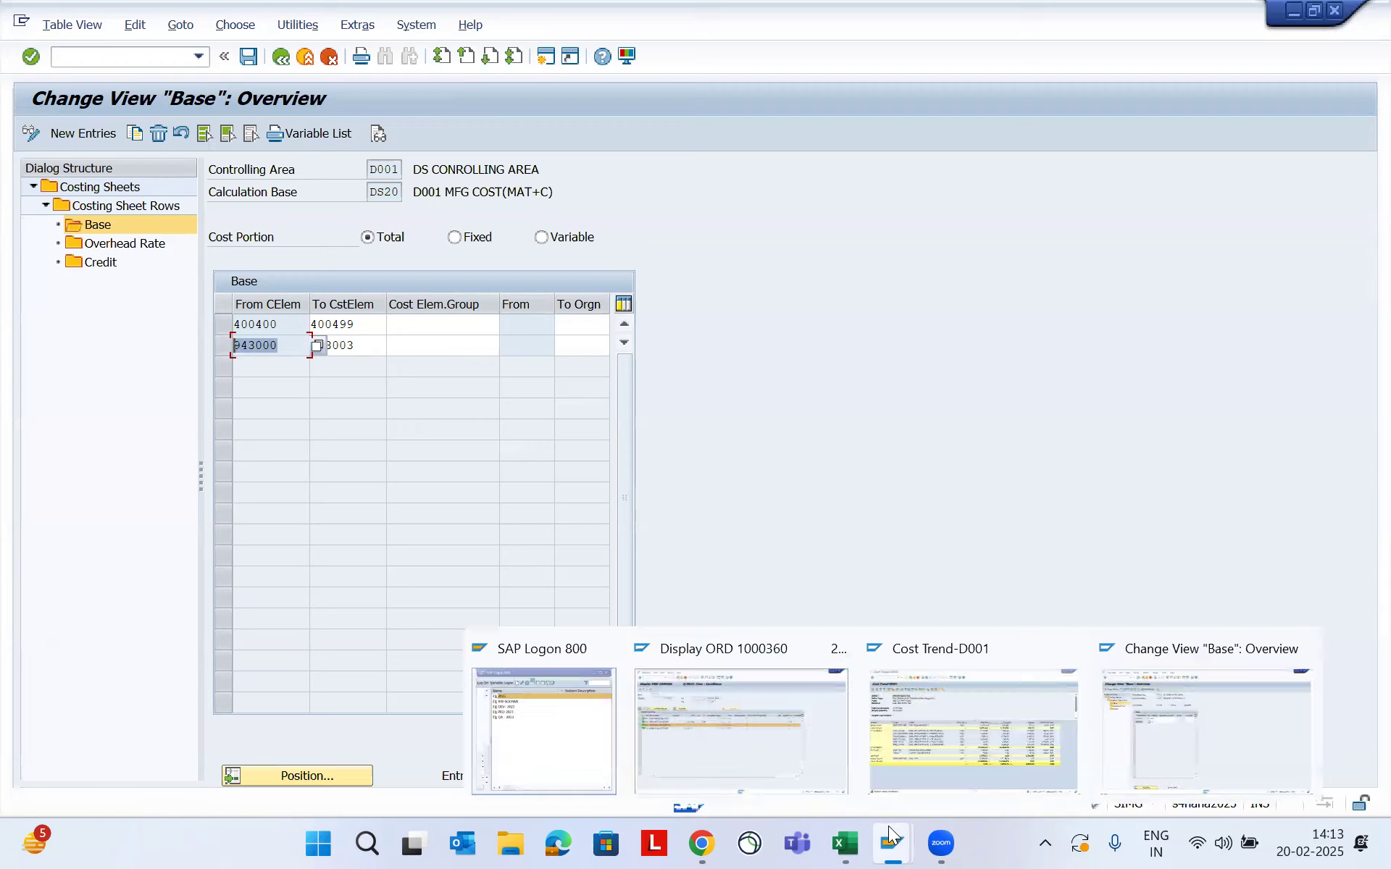
left_click(900, 743)
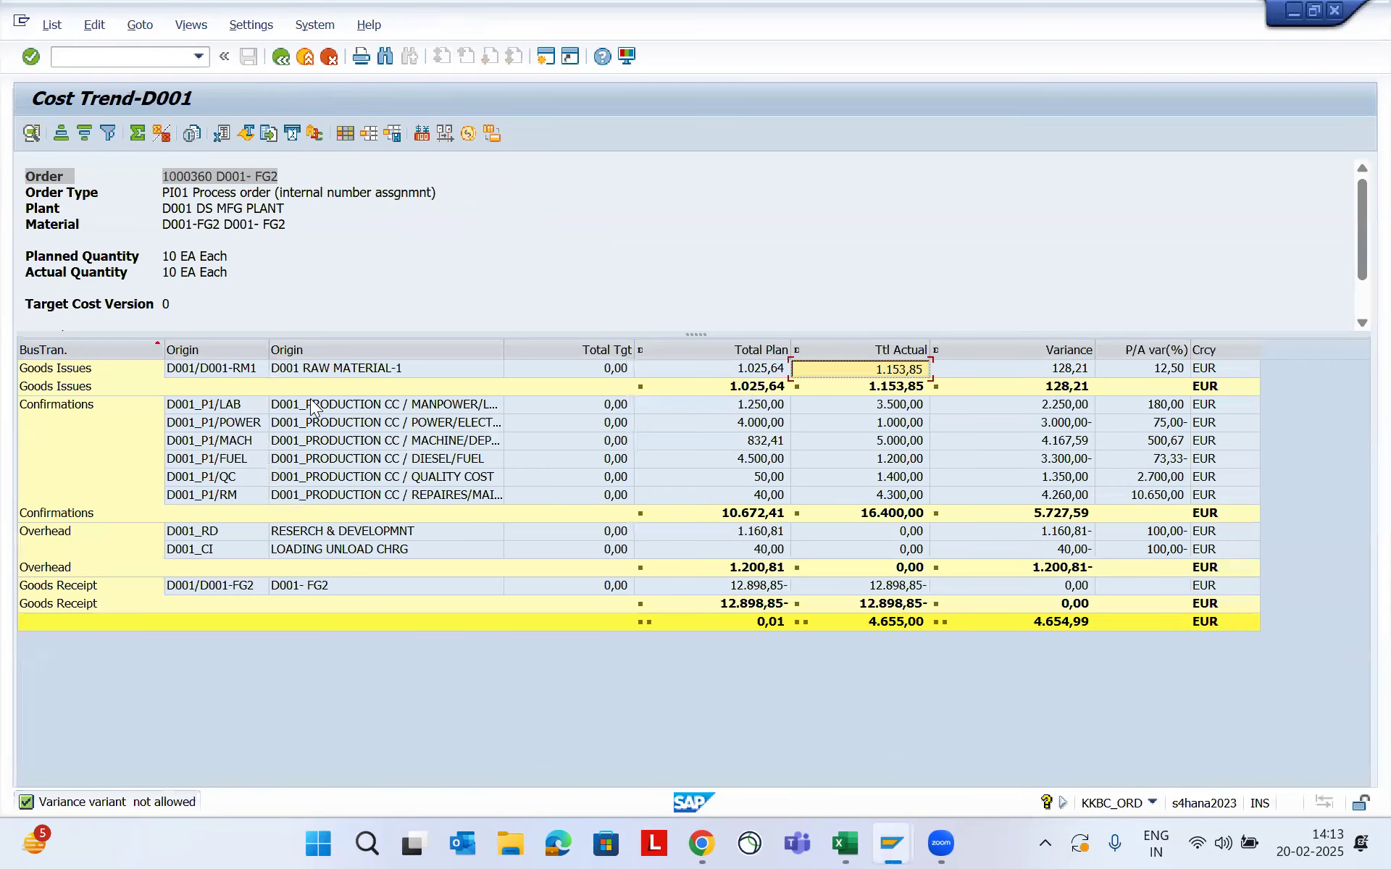
left_click(221, 443)
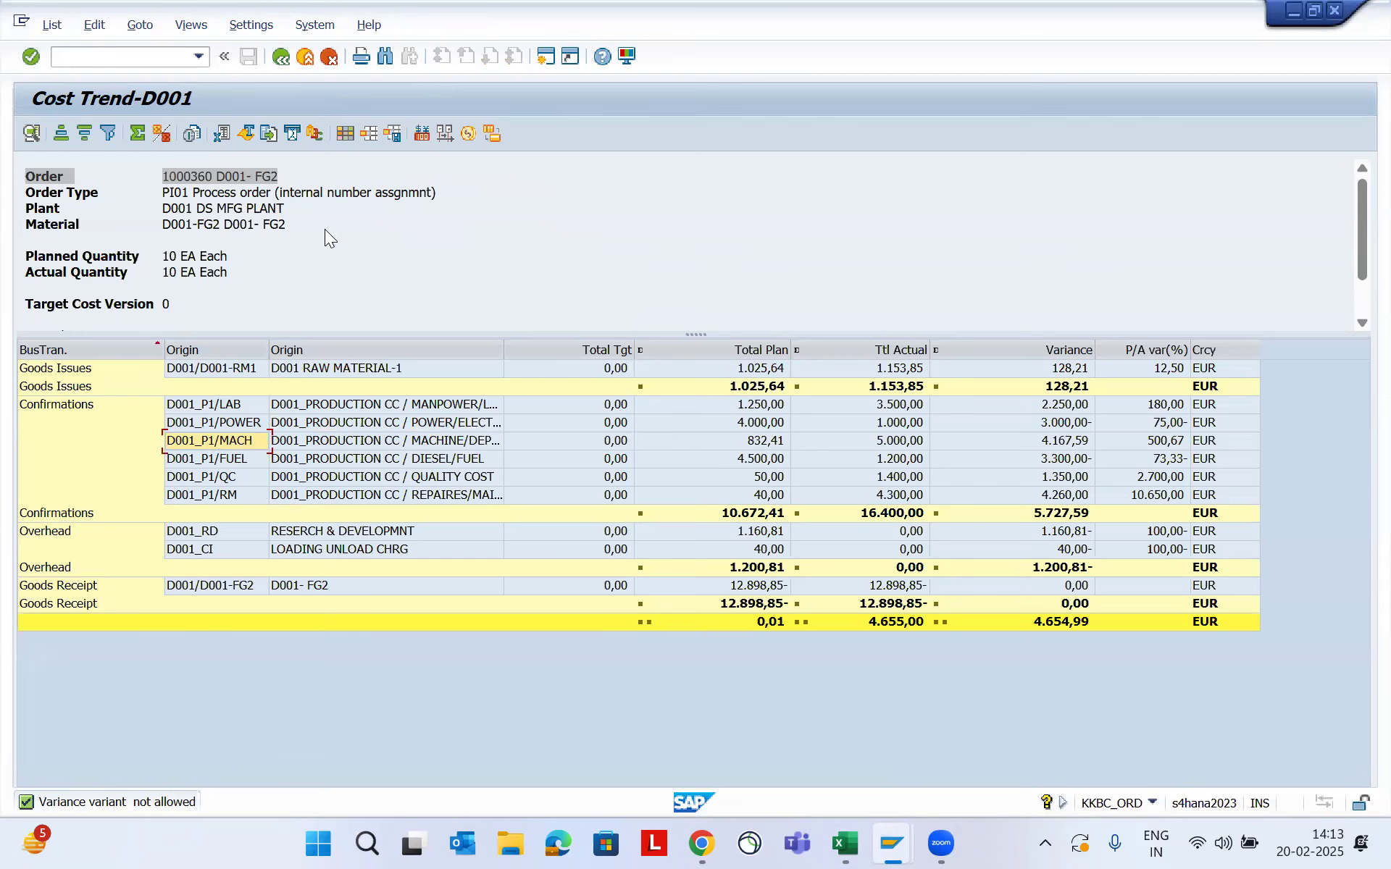
left_click(345, 135)
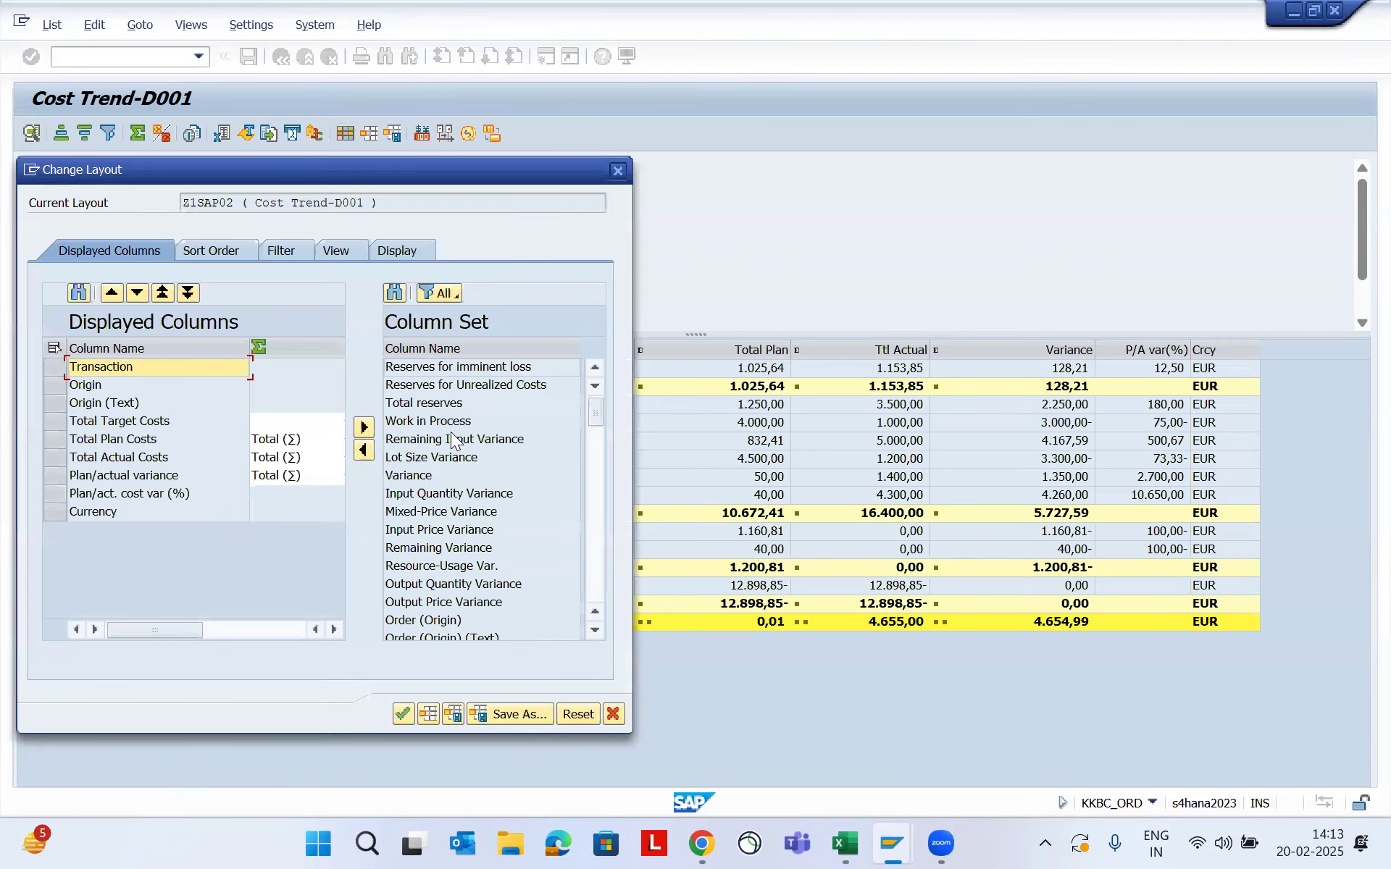
left_click(449, 354)
left_click(449, 355)
left_click(458, 497)
scroll(458, 497, "down", 5)
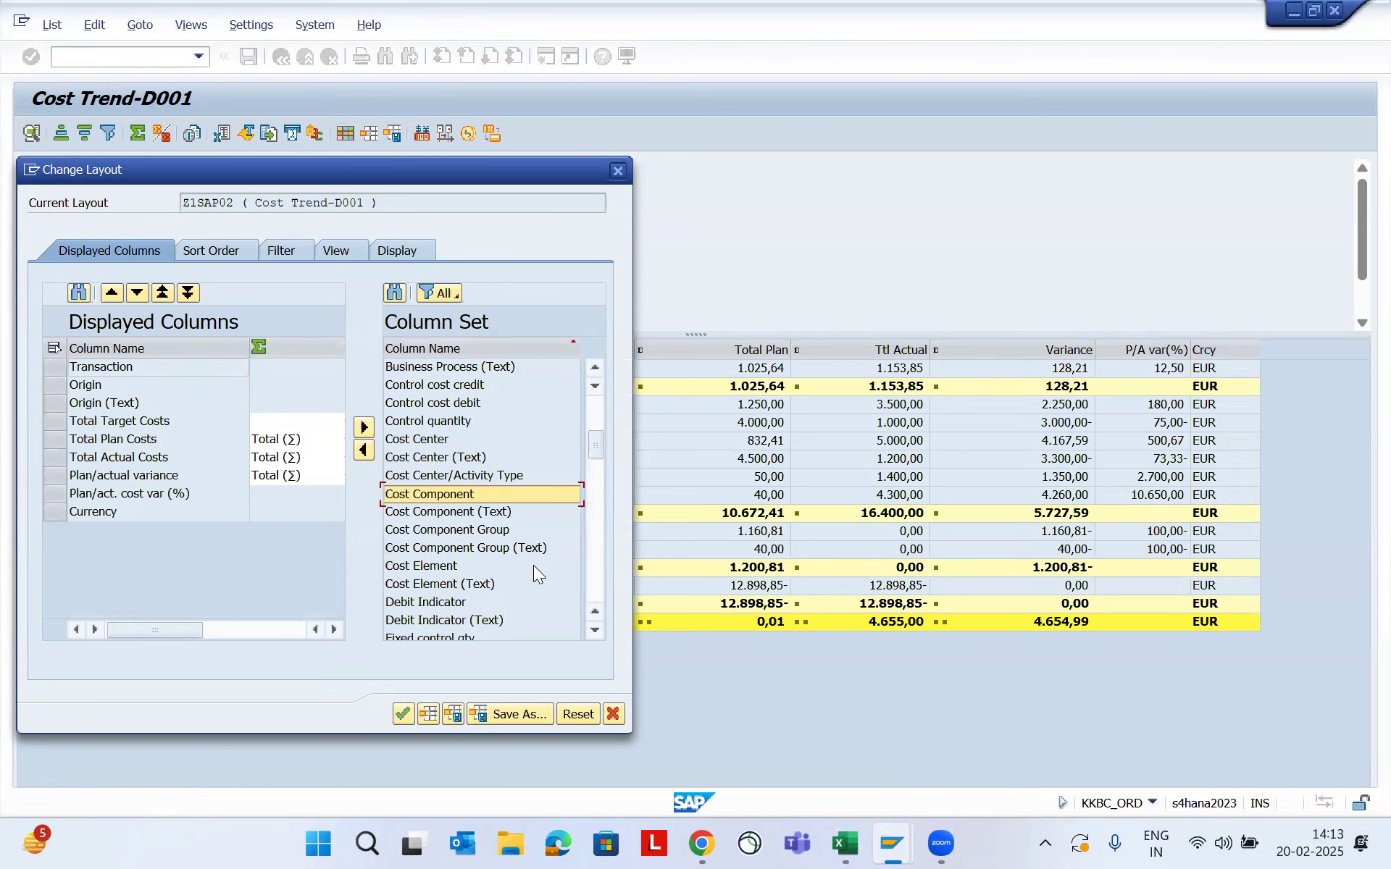
left_click(436, 568)
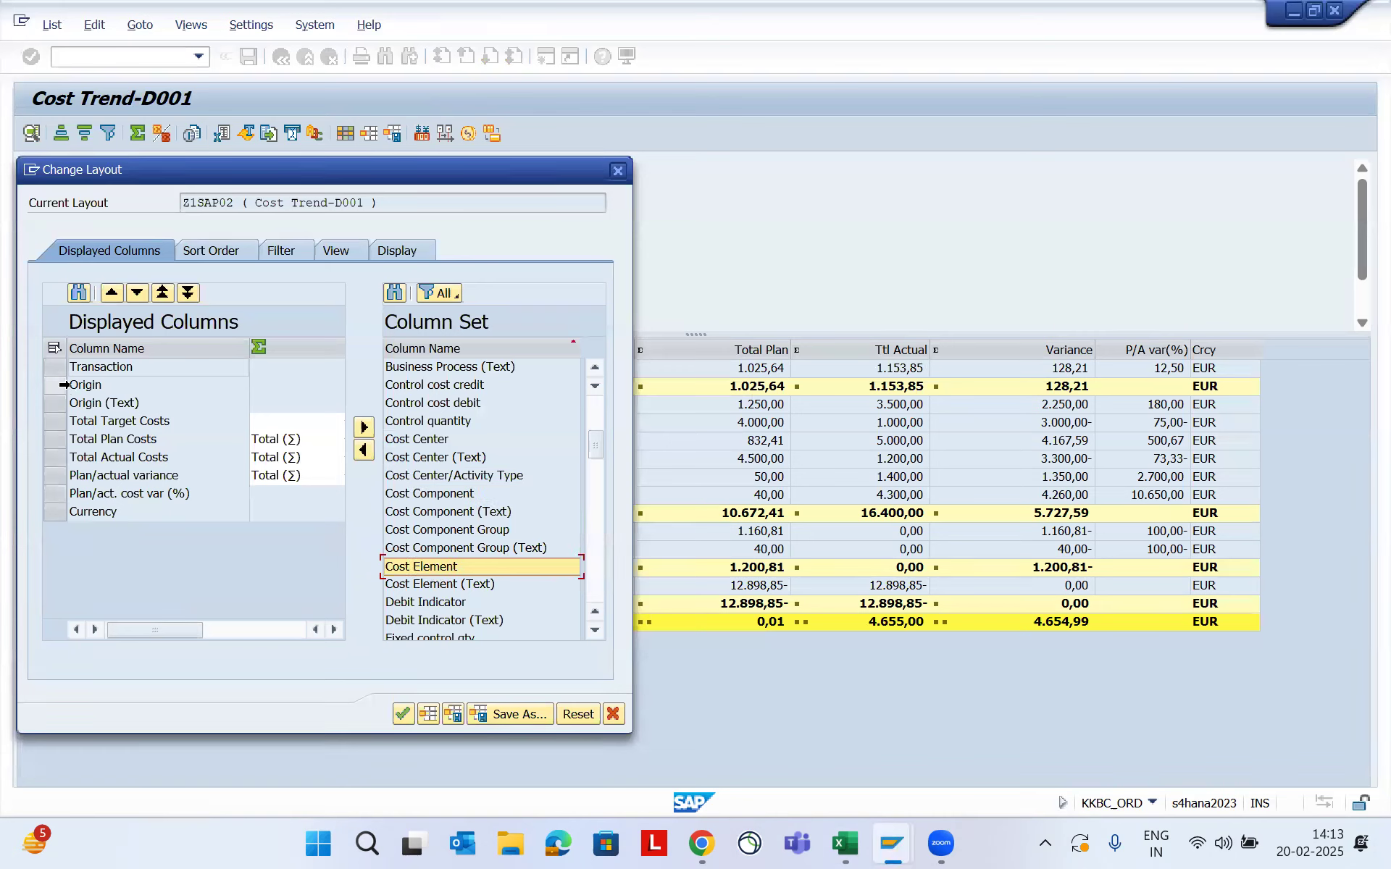
left_click(55, 368)
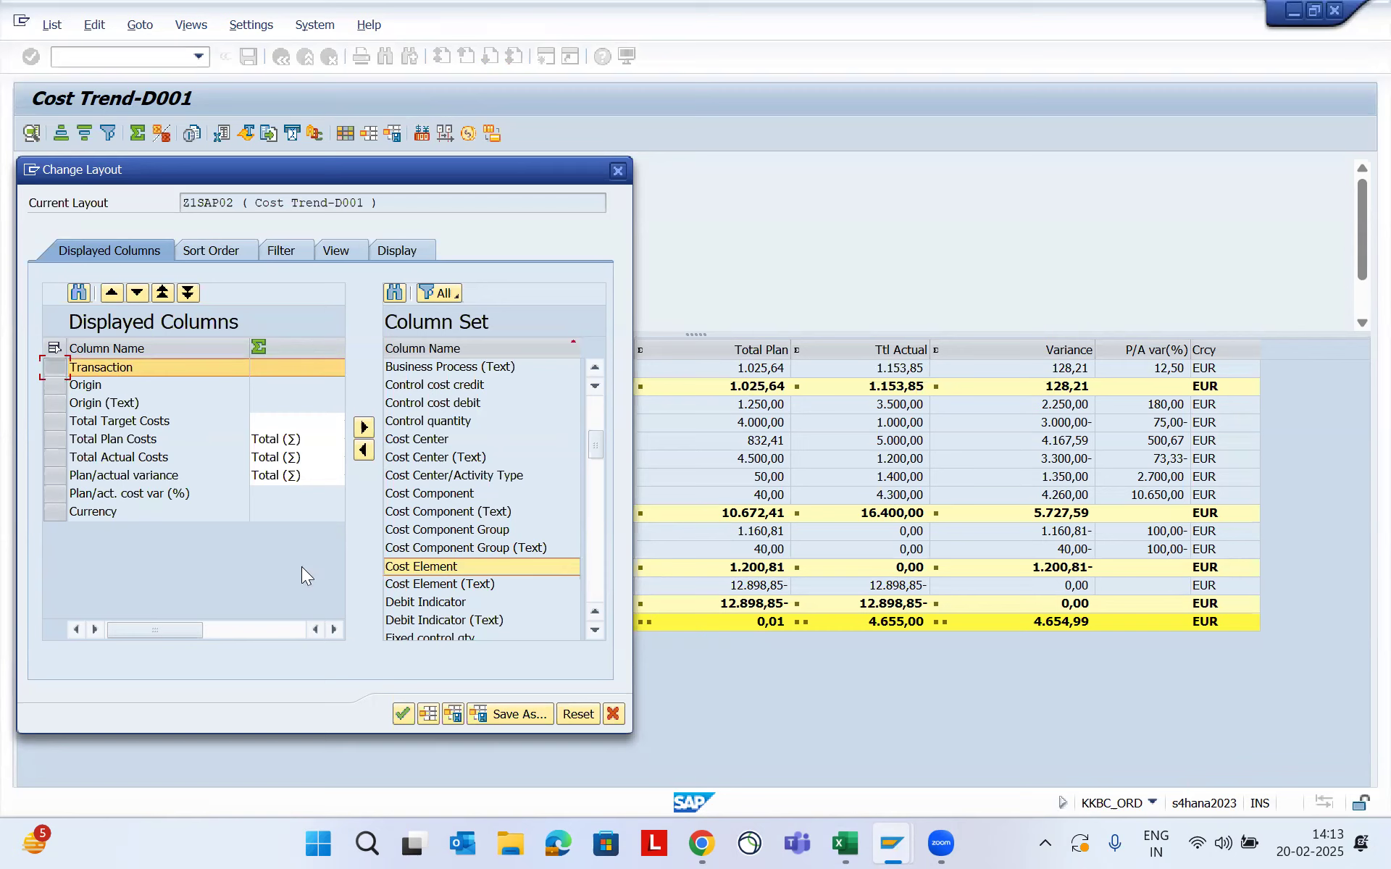
left_click(55, 385)
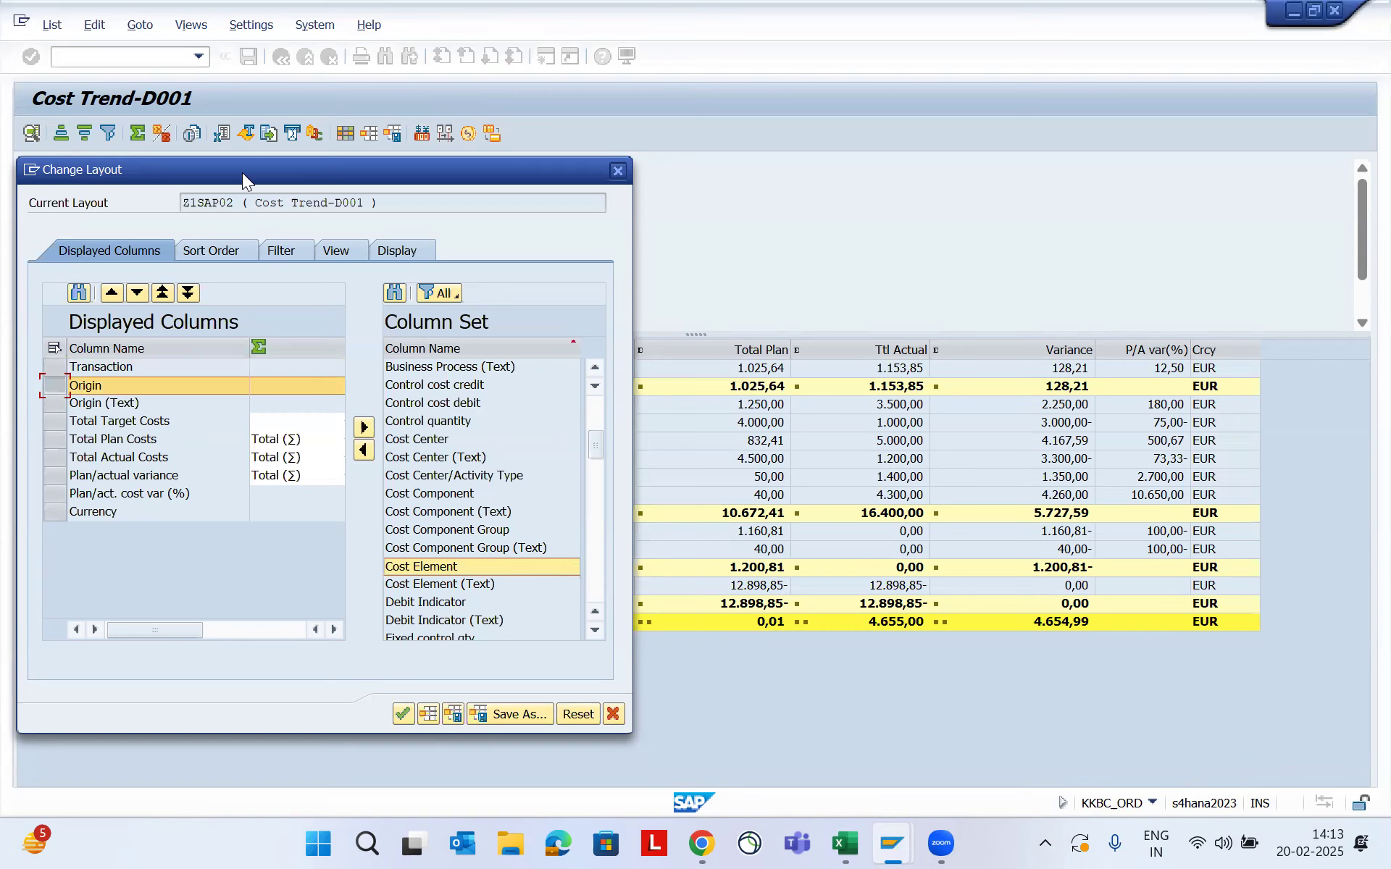
left_click_drag(242, 173, 601, 189)
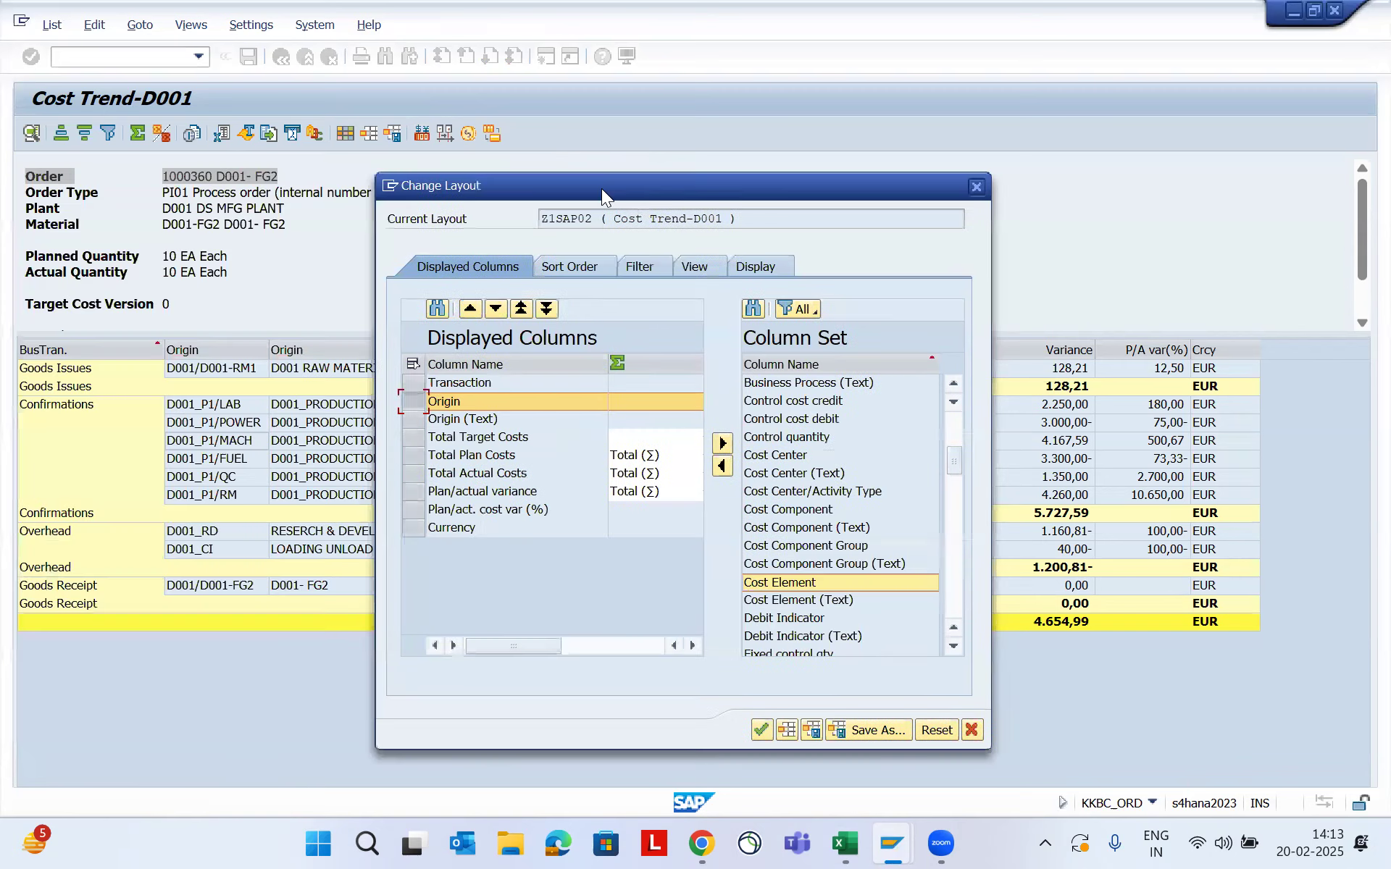
left_click(722, 466)
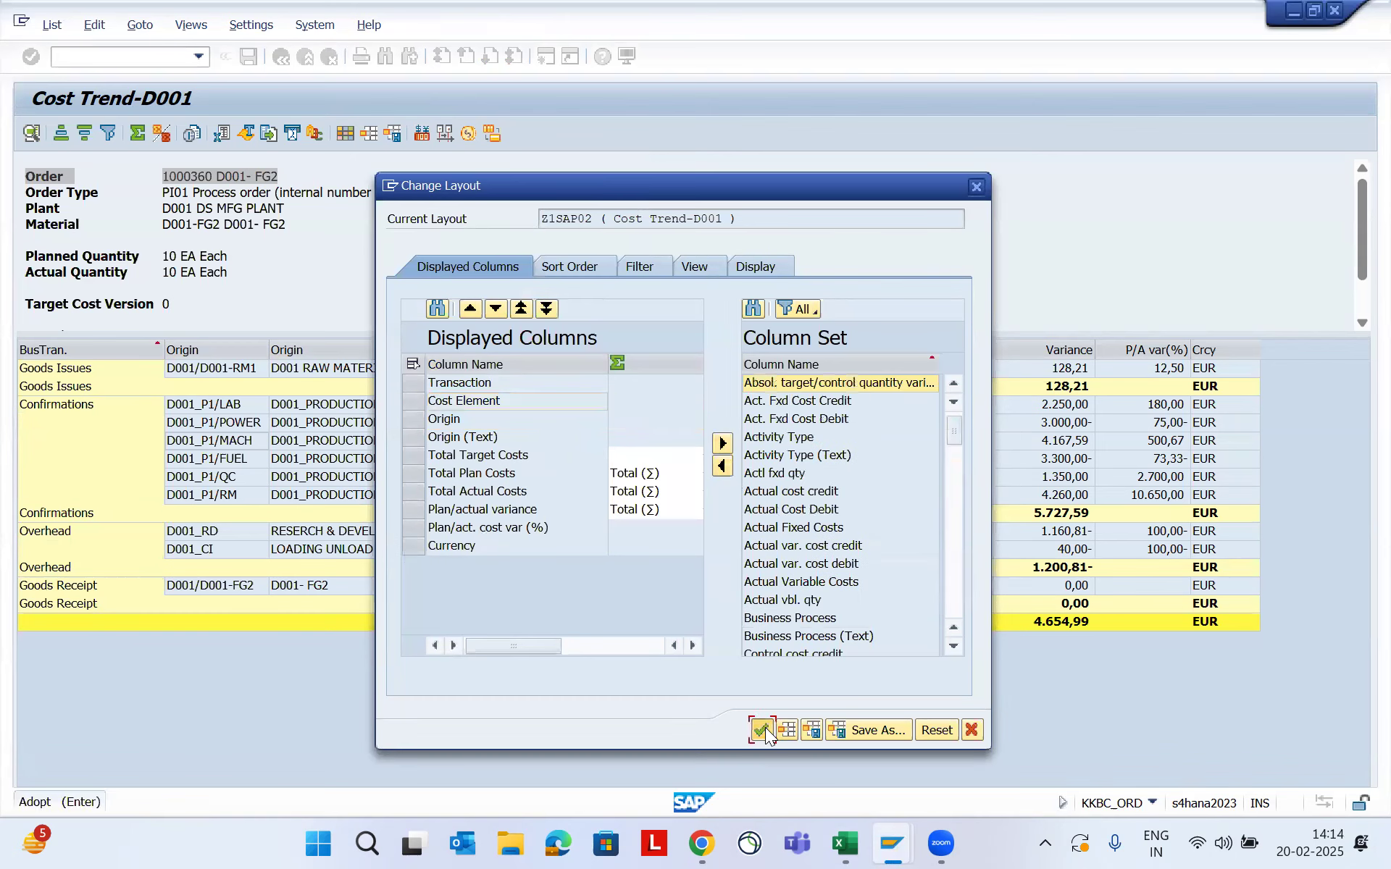
left_click(762, 730)
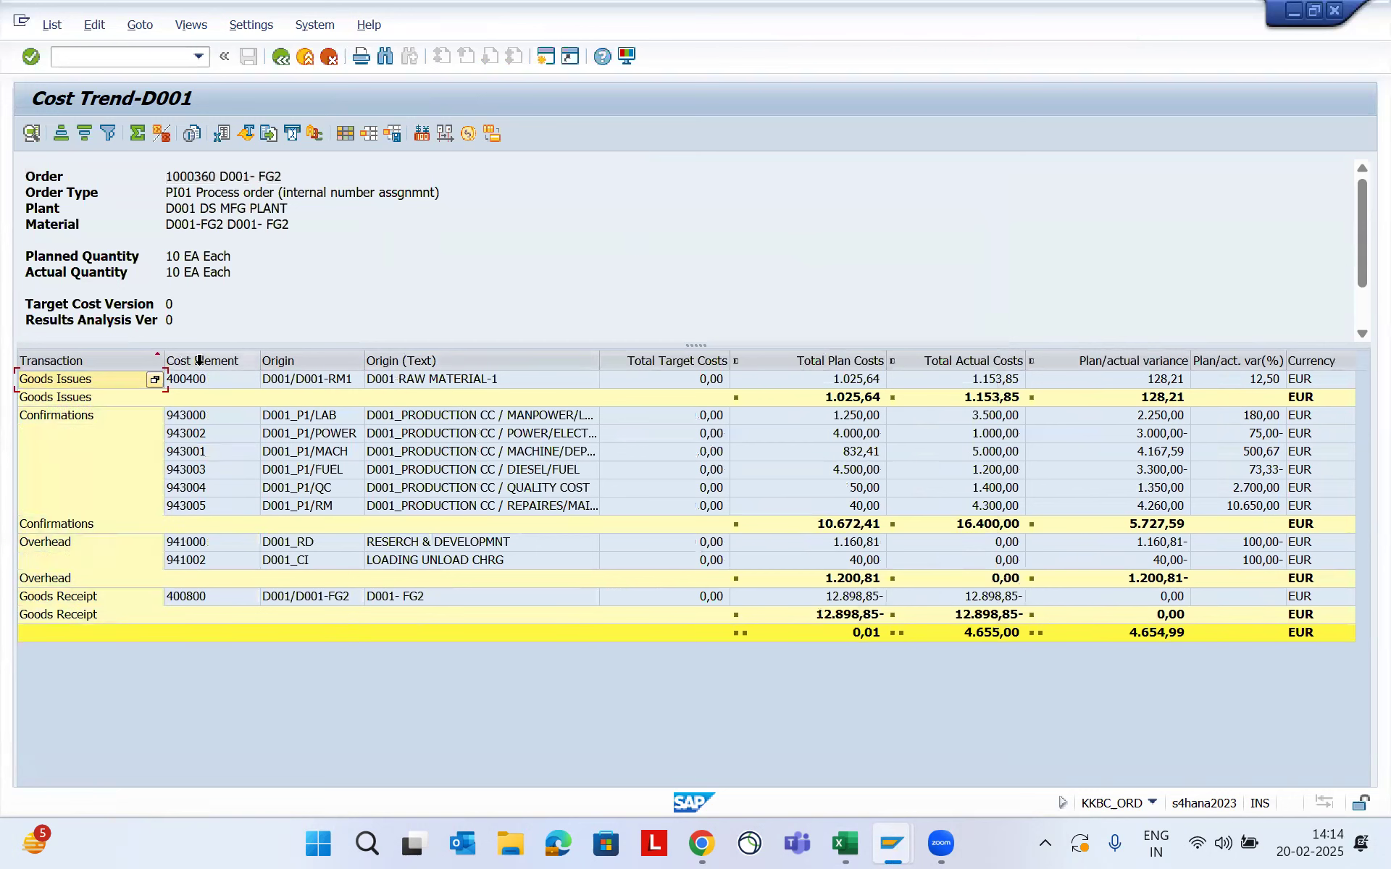
Check the cost elements of the confirmations, then reapply the saved layout Z1SAP02 (Cost Trend-D001)
left_click(204, 362)
left_click(232, 464)
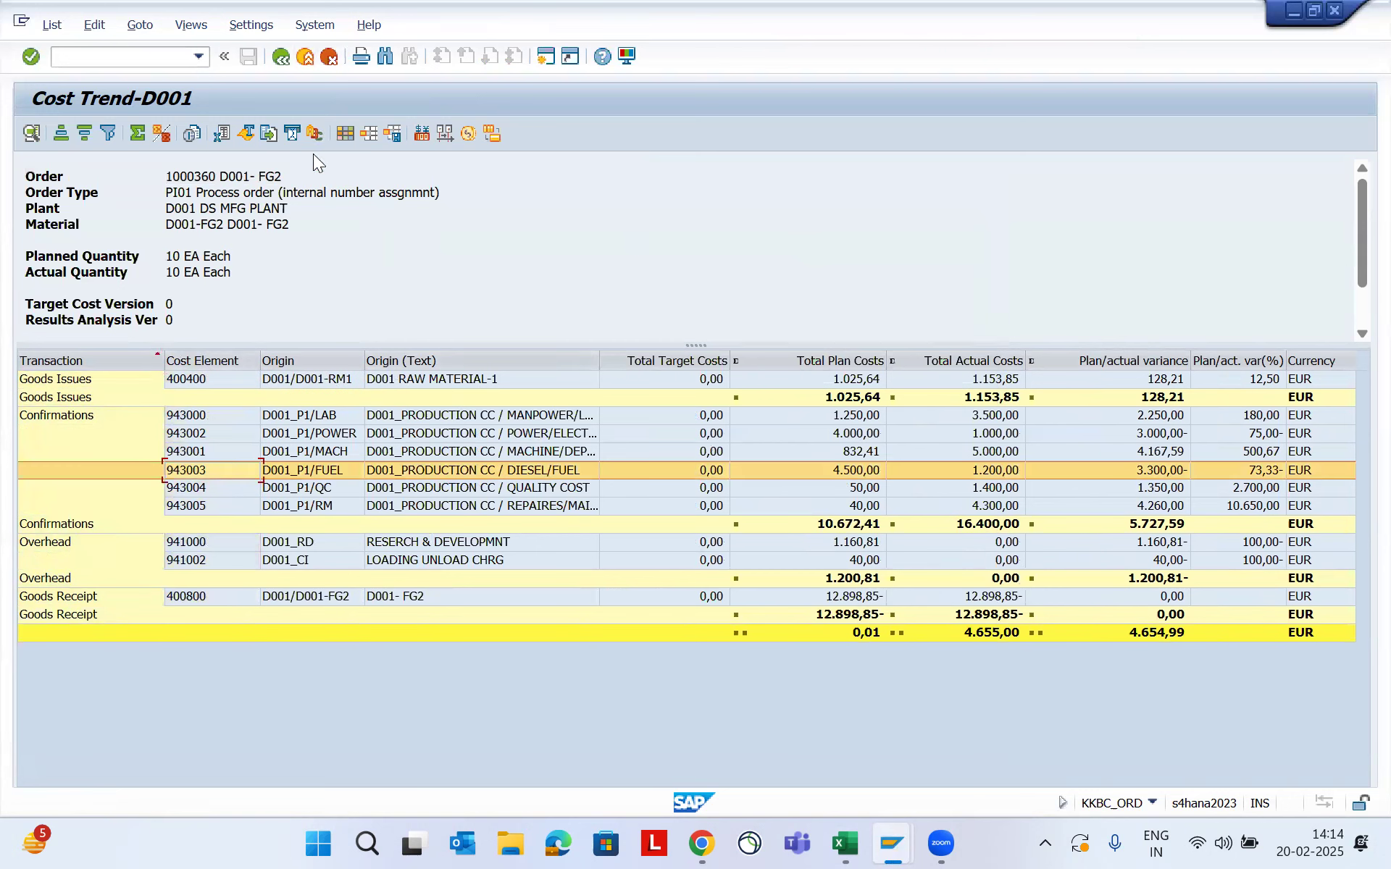
left_click(375, 135)
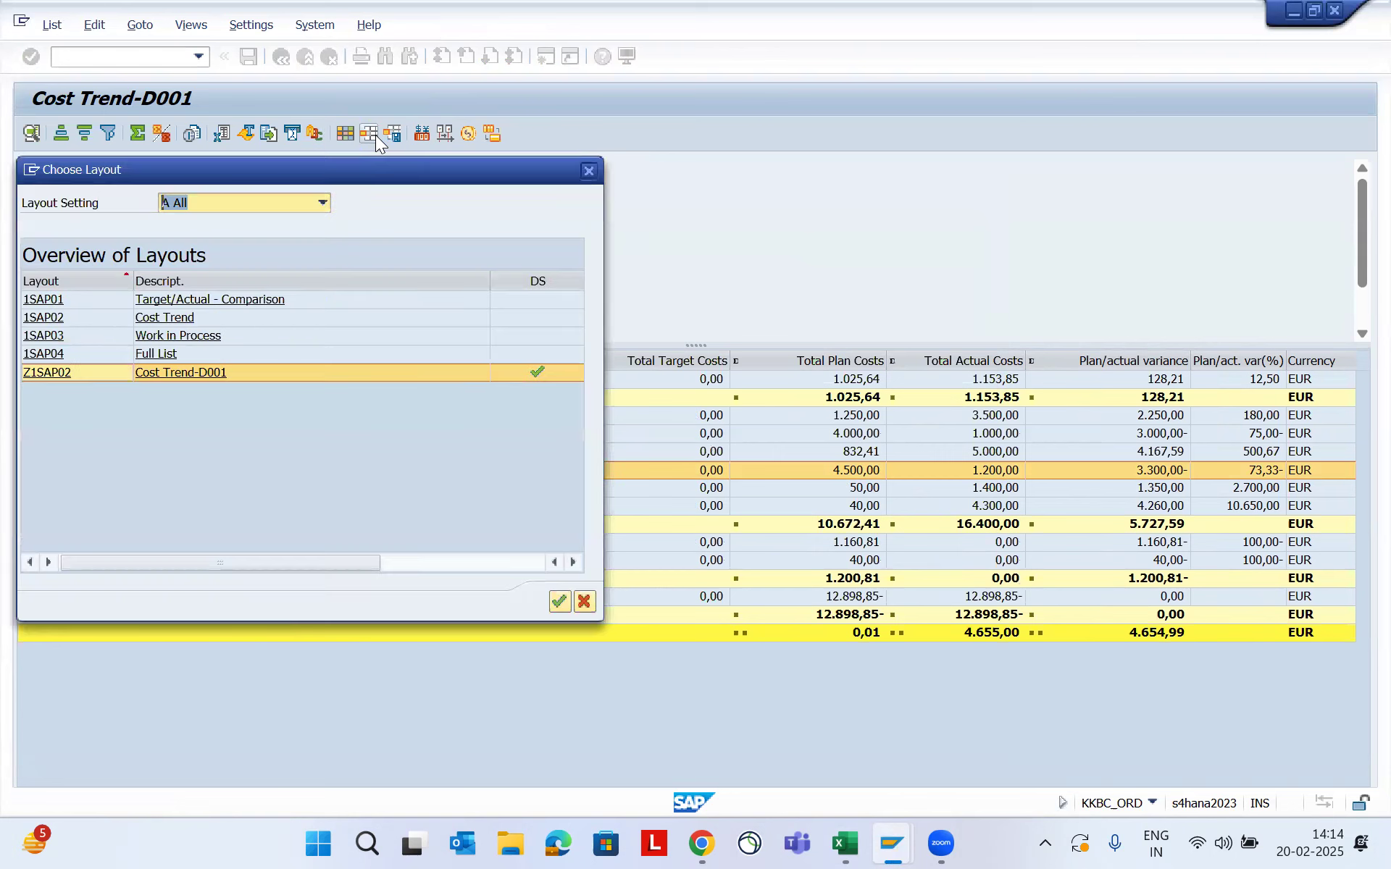
left_click(559, 602)
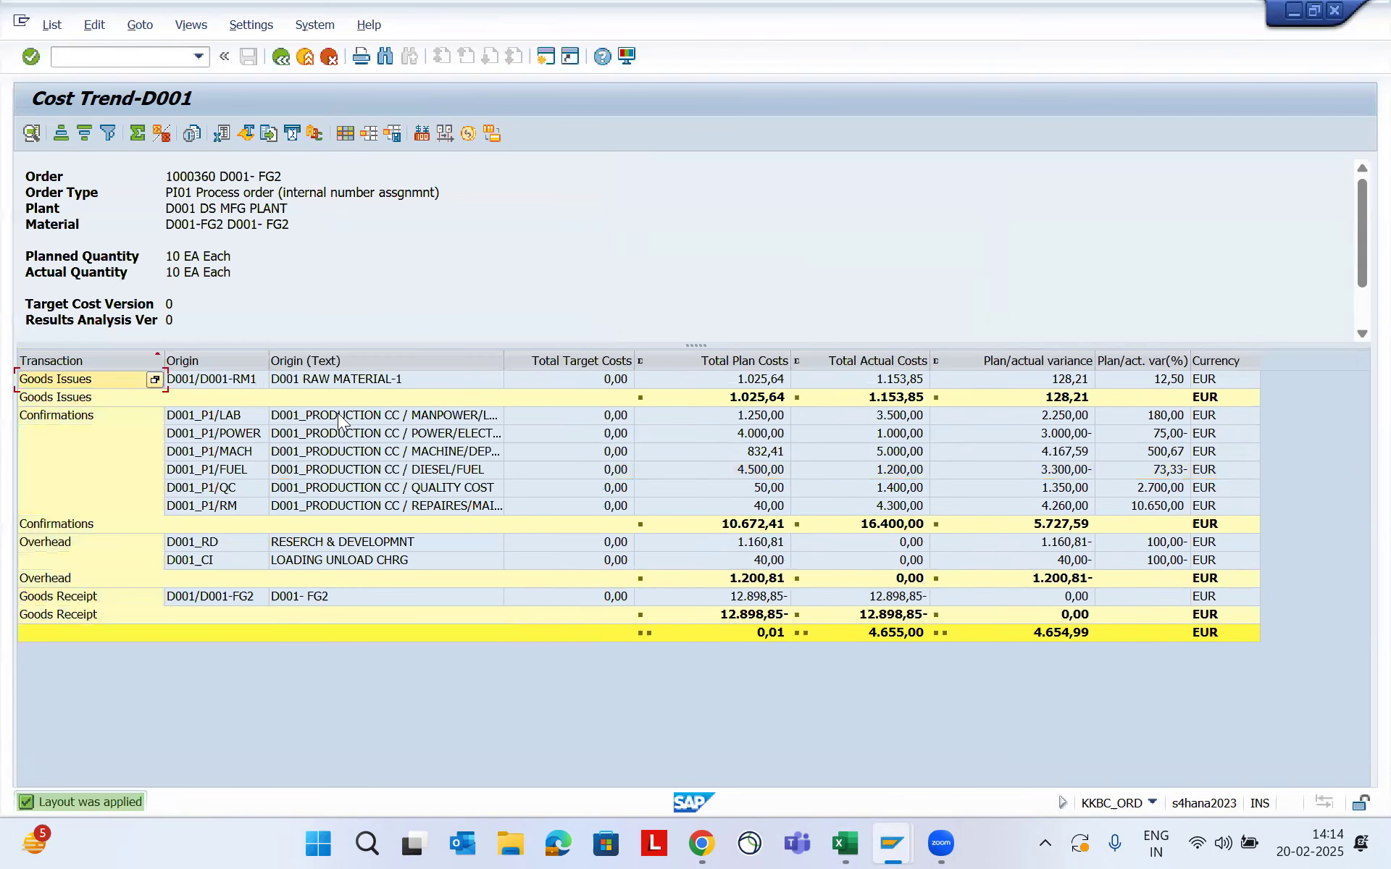
Insert the Cost Element column ahead of Origin in layout Z1SAP02 and apply the layout change
left_click(345, 134)
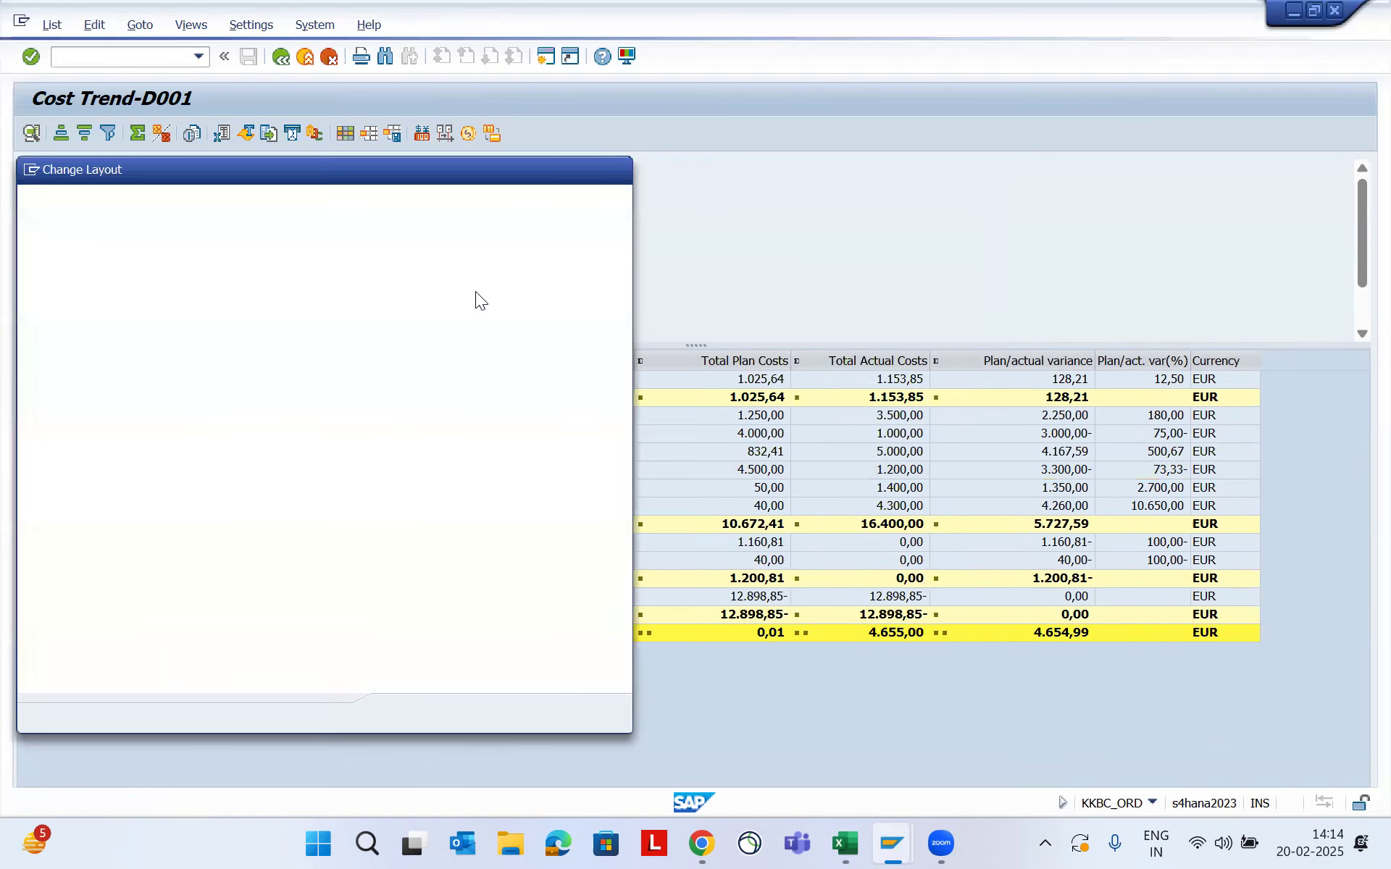
left_click(453, 349)
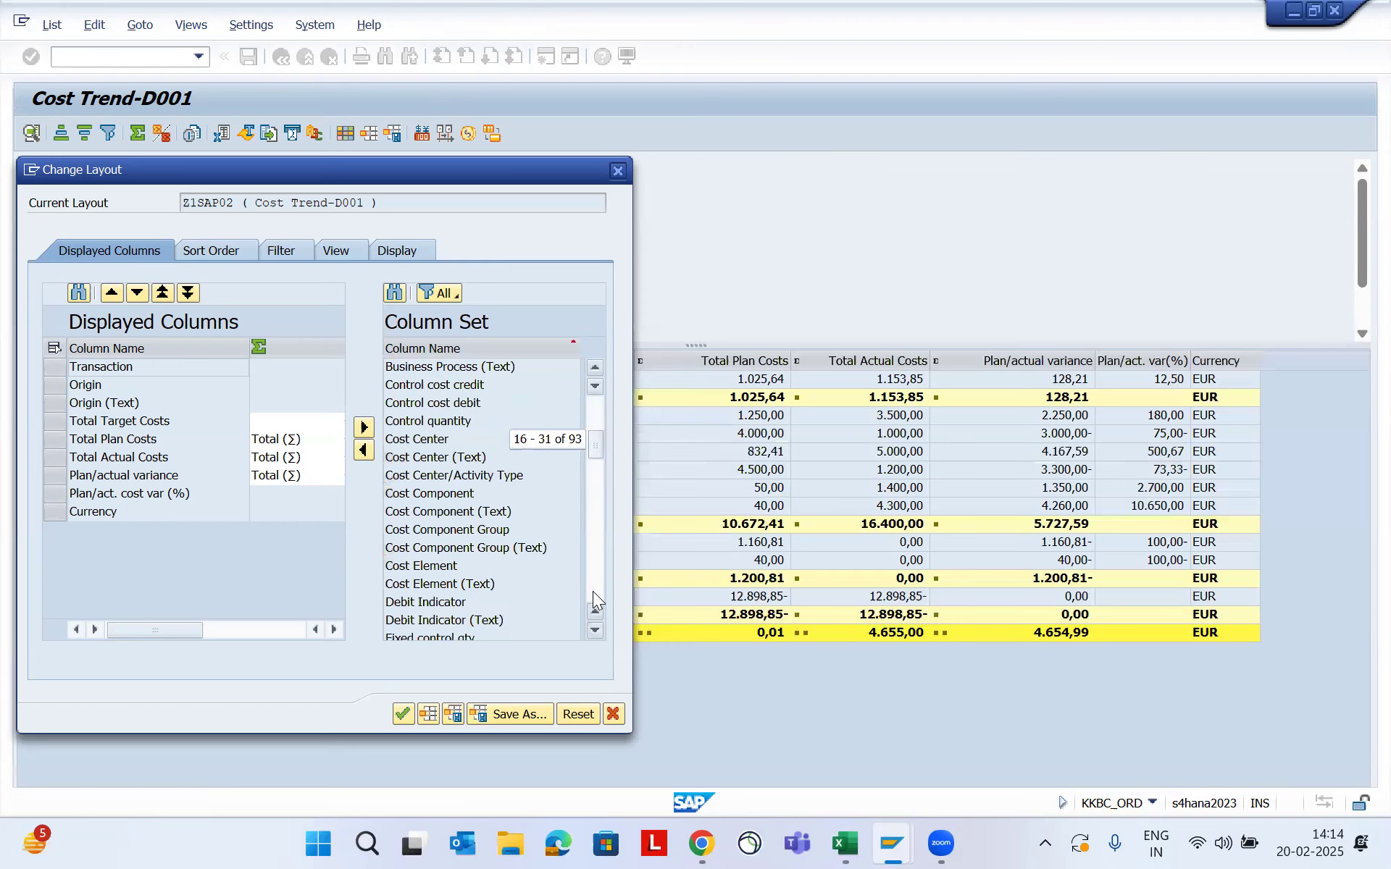
left_click(418, 573)
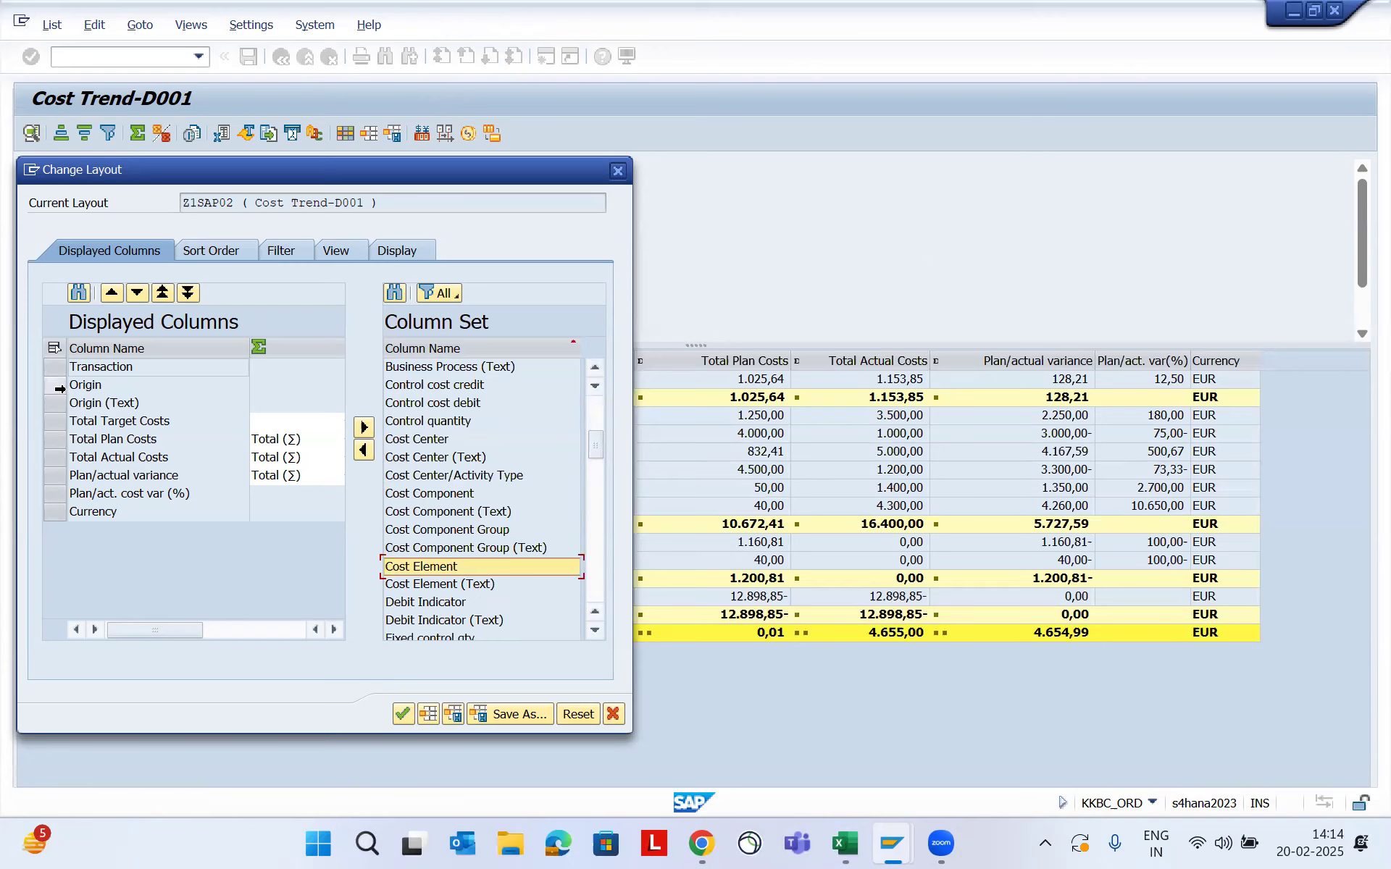
left_click(59, 389)
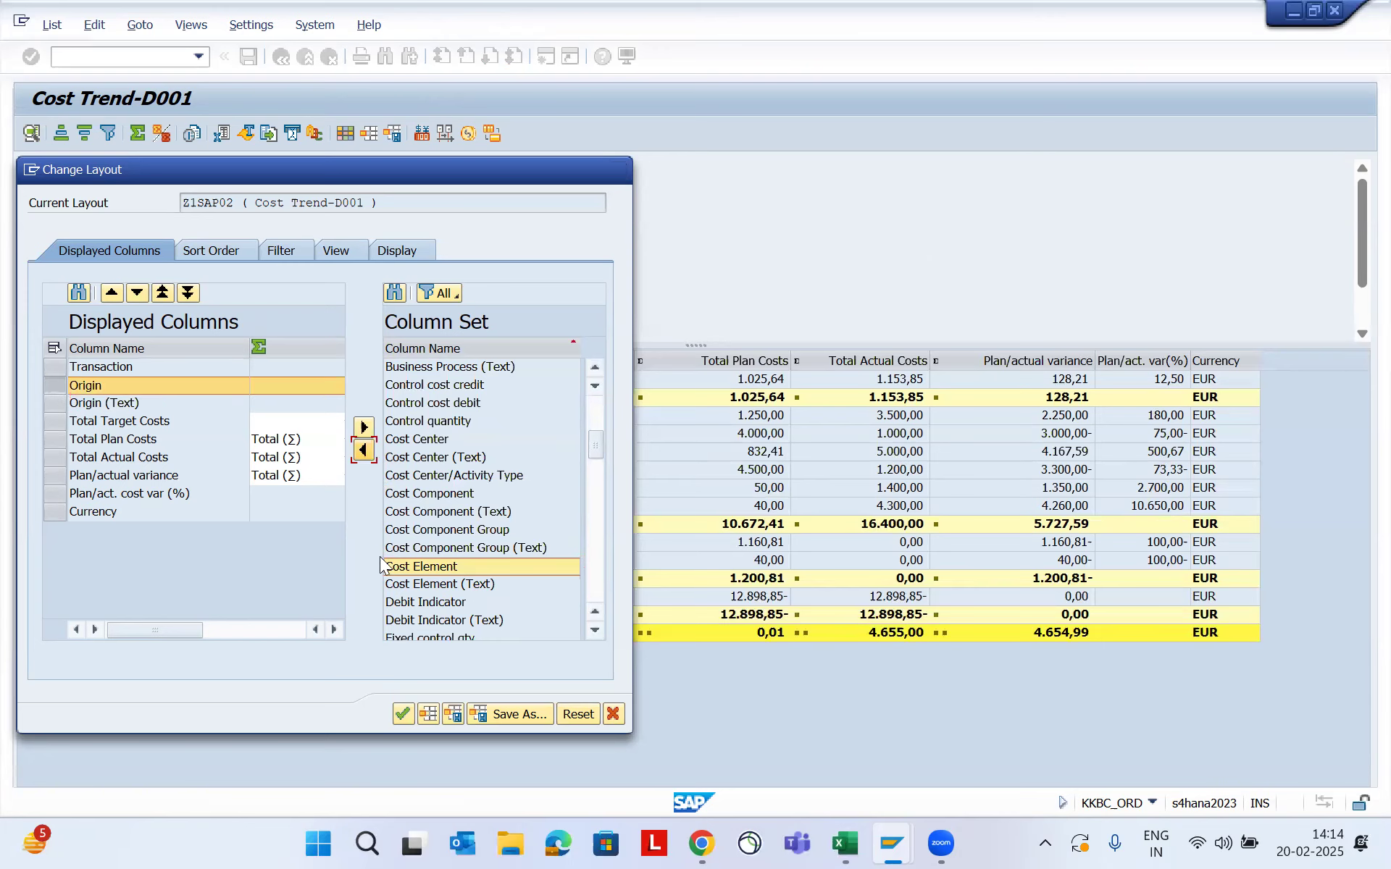
left_click(404, 715)
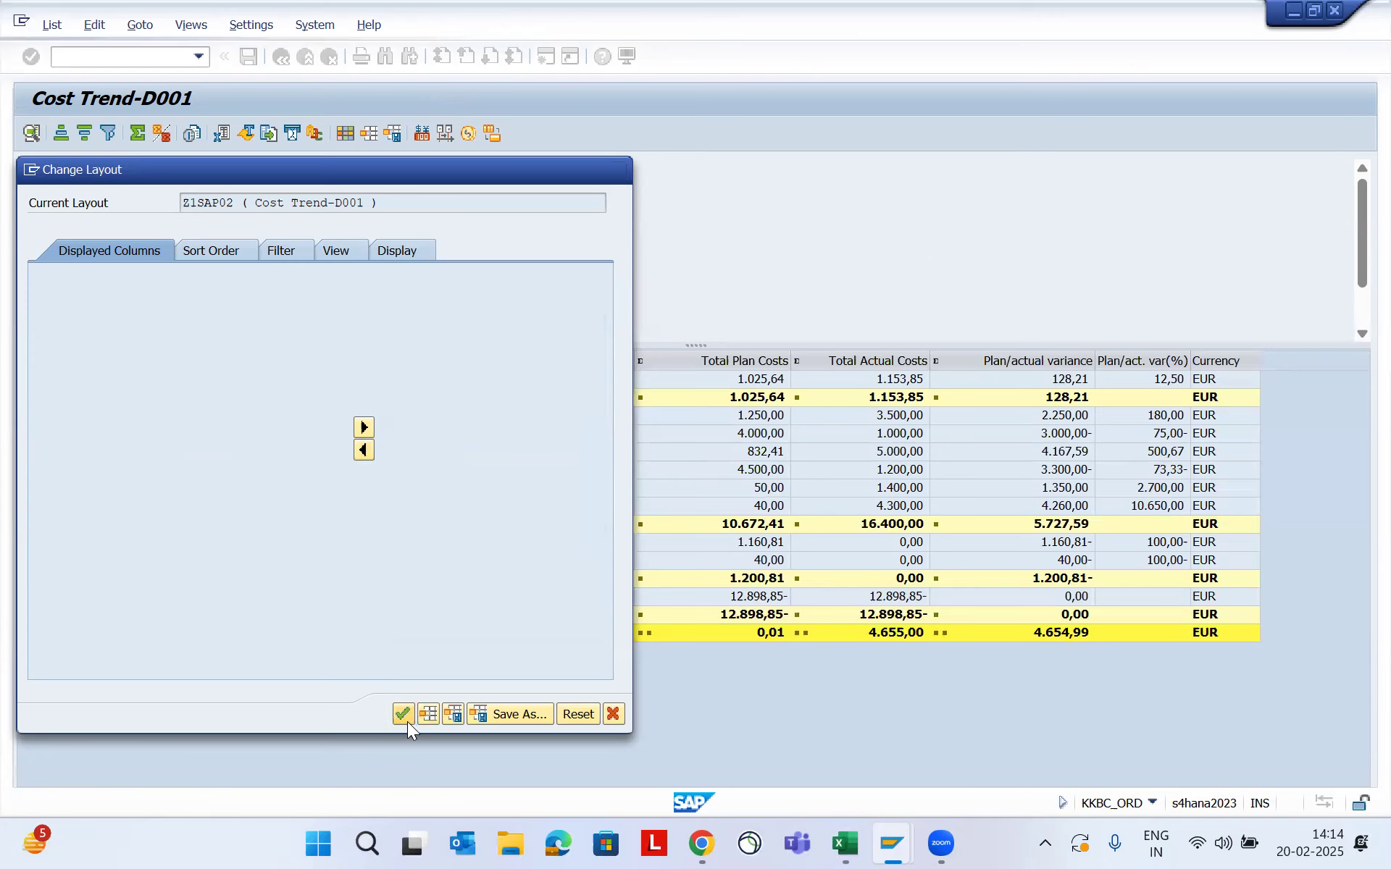
Save the changed layout over Z1SAP02, named Cost Trend-D001, as the user-specific default
left_click(393, 137)
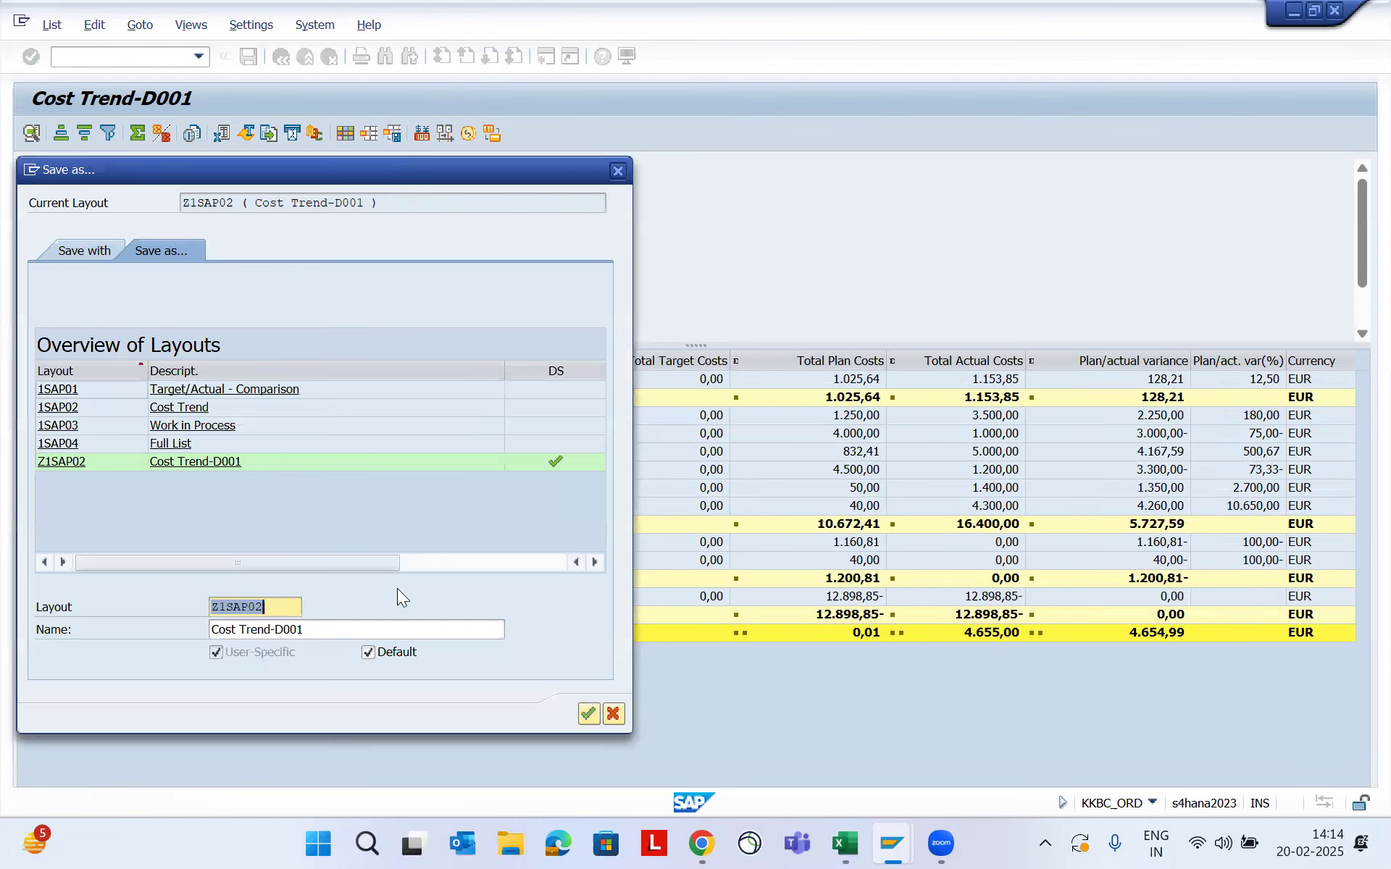
left_click(588, 715)
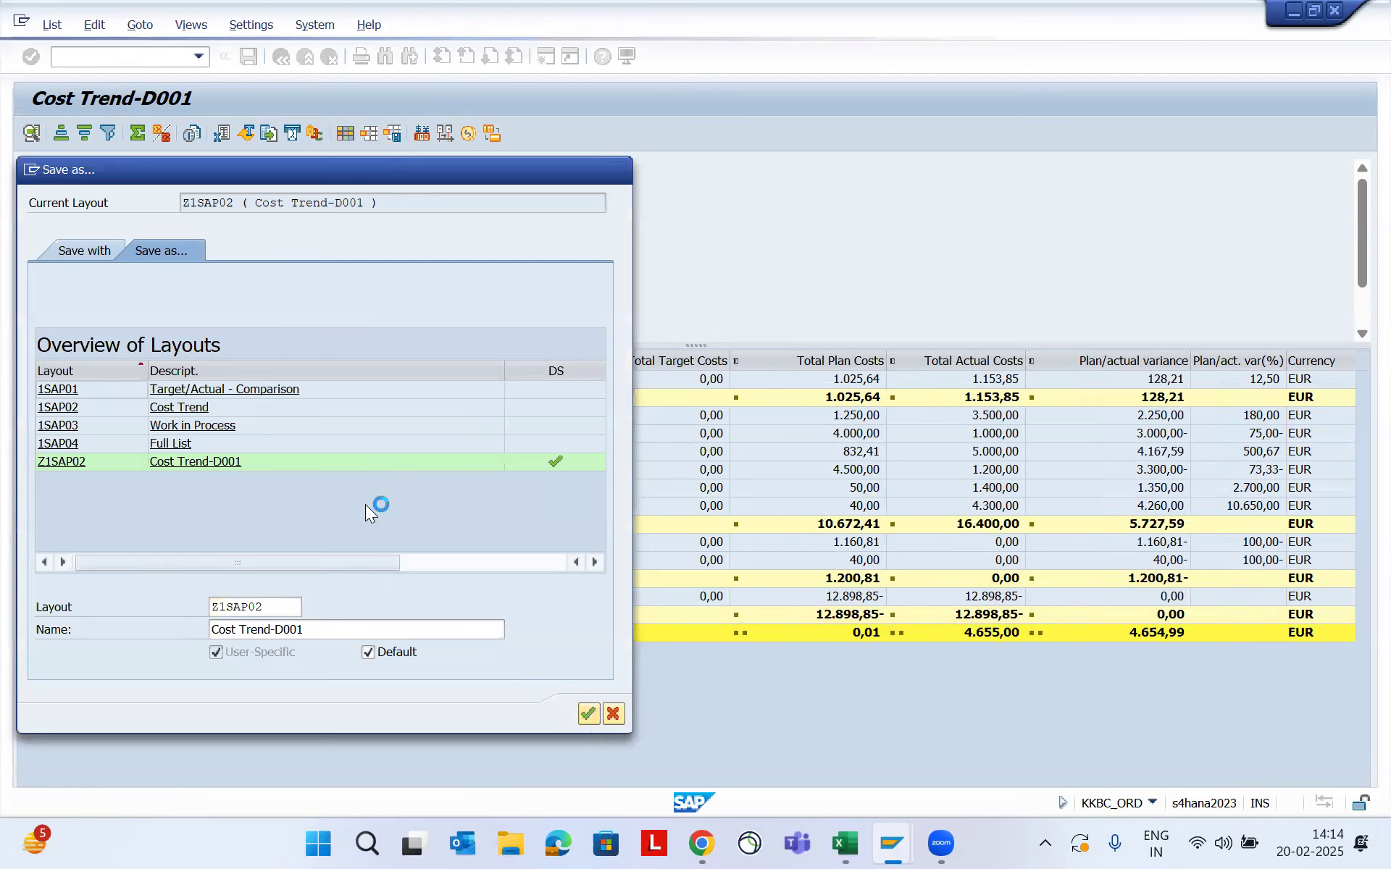
left_click(319, 401)
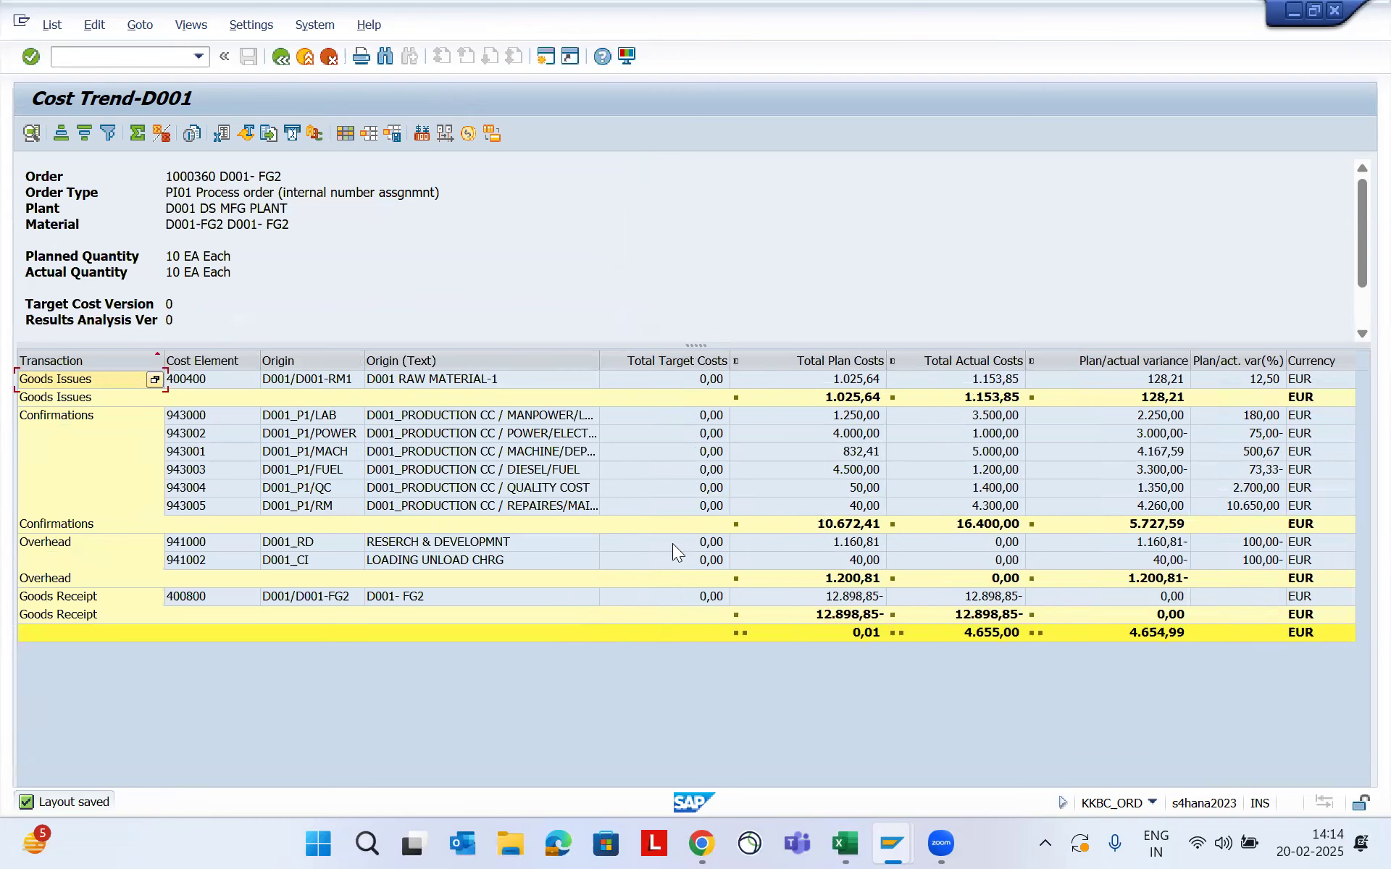
mouse_move(886, 844)
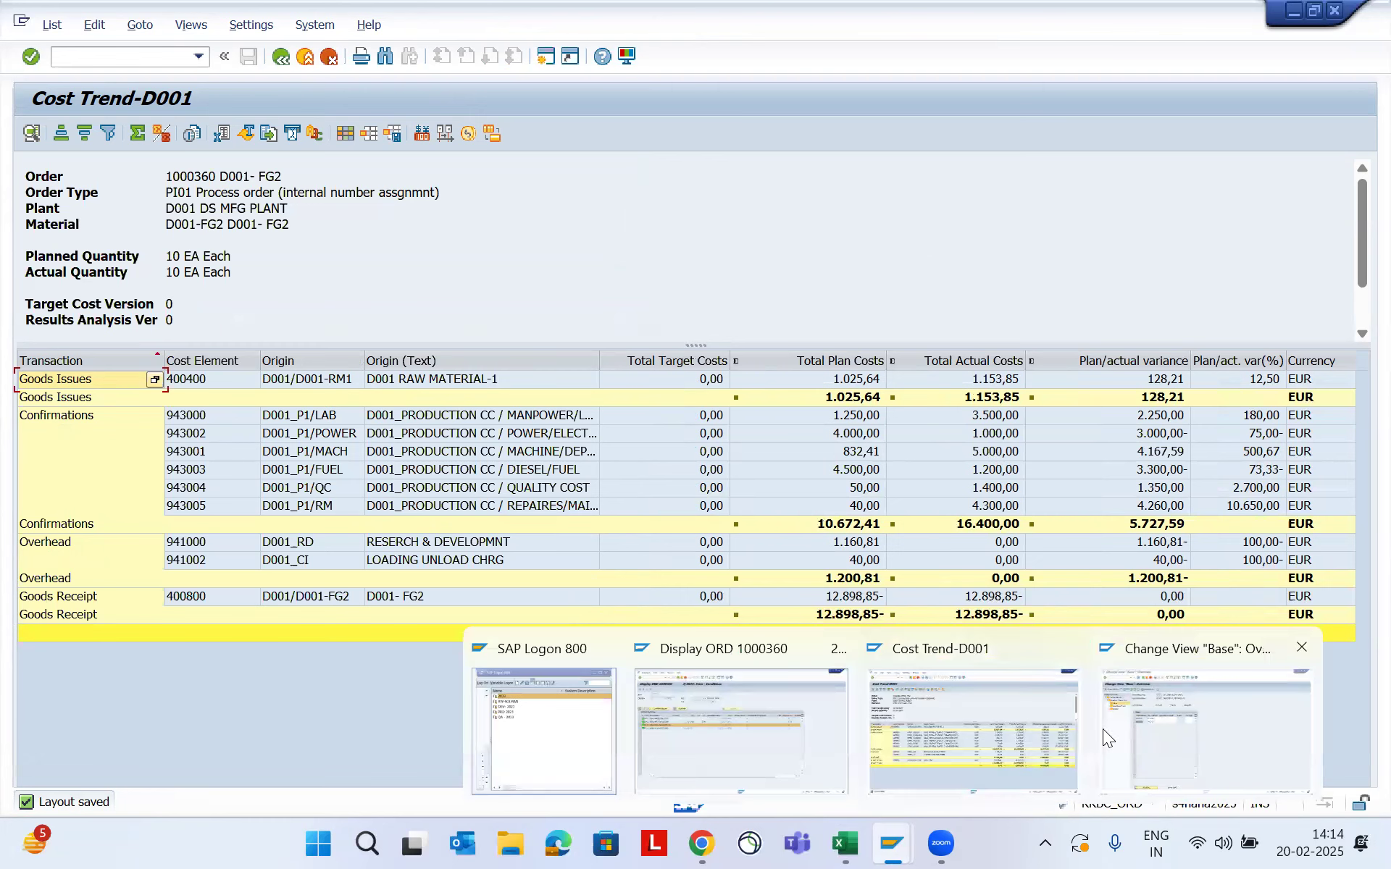
Compare the second cost element range of calculation base DS20 with the cost elements of the confirmations in the Cost Trend-D001 report
left_click(1143, 741)
left_click(295, 346)
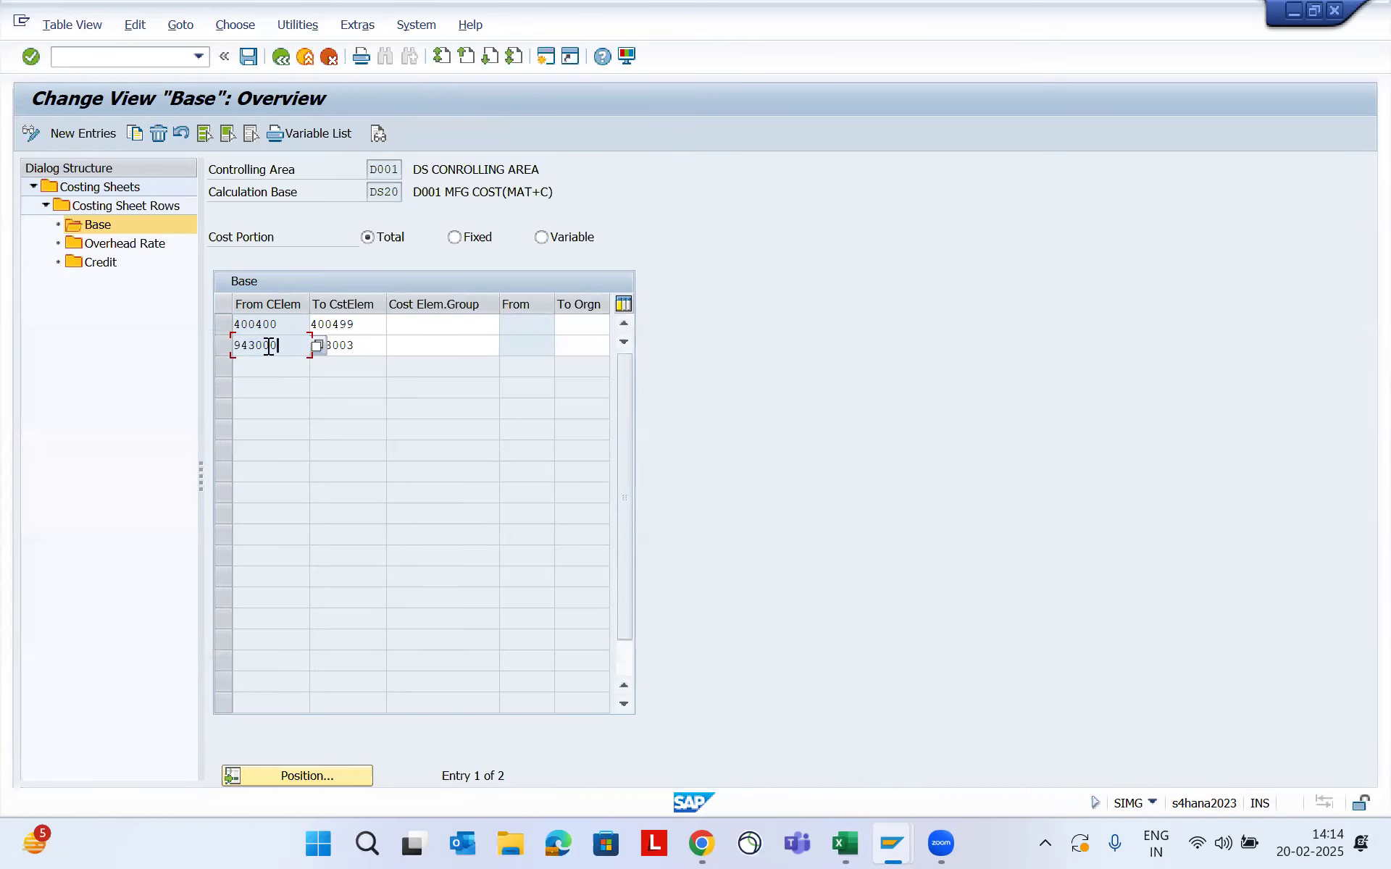
left_click(367, 346)
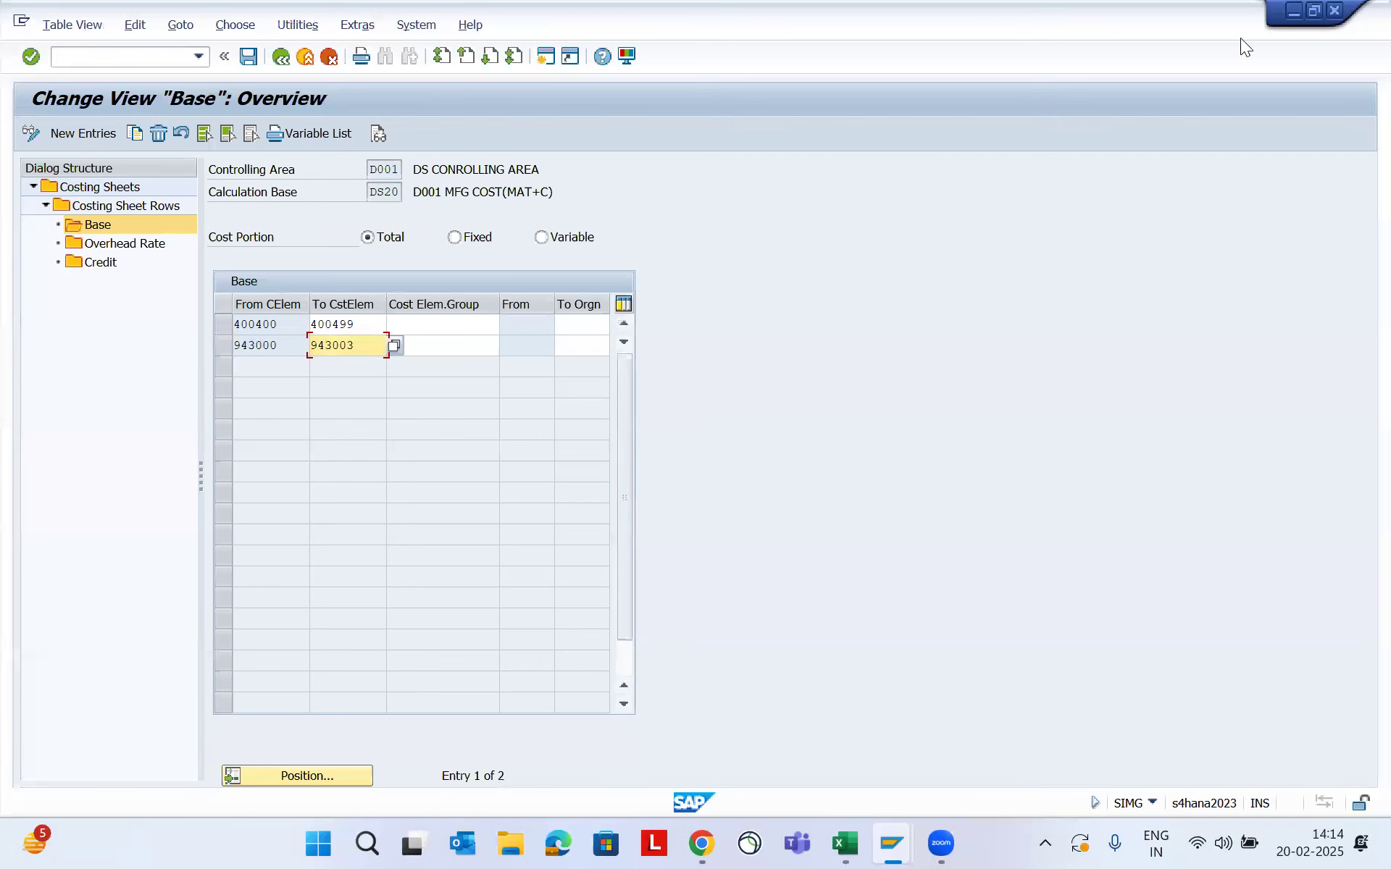
left_click(1294, 11)
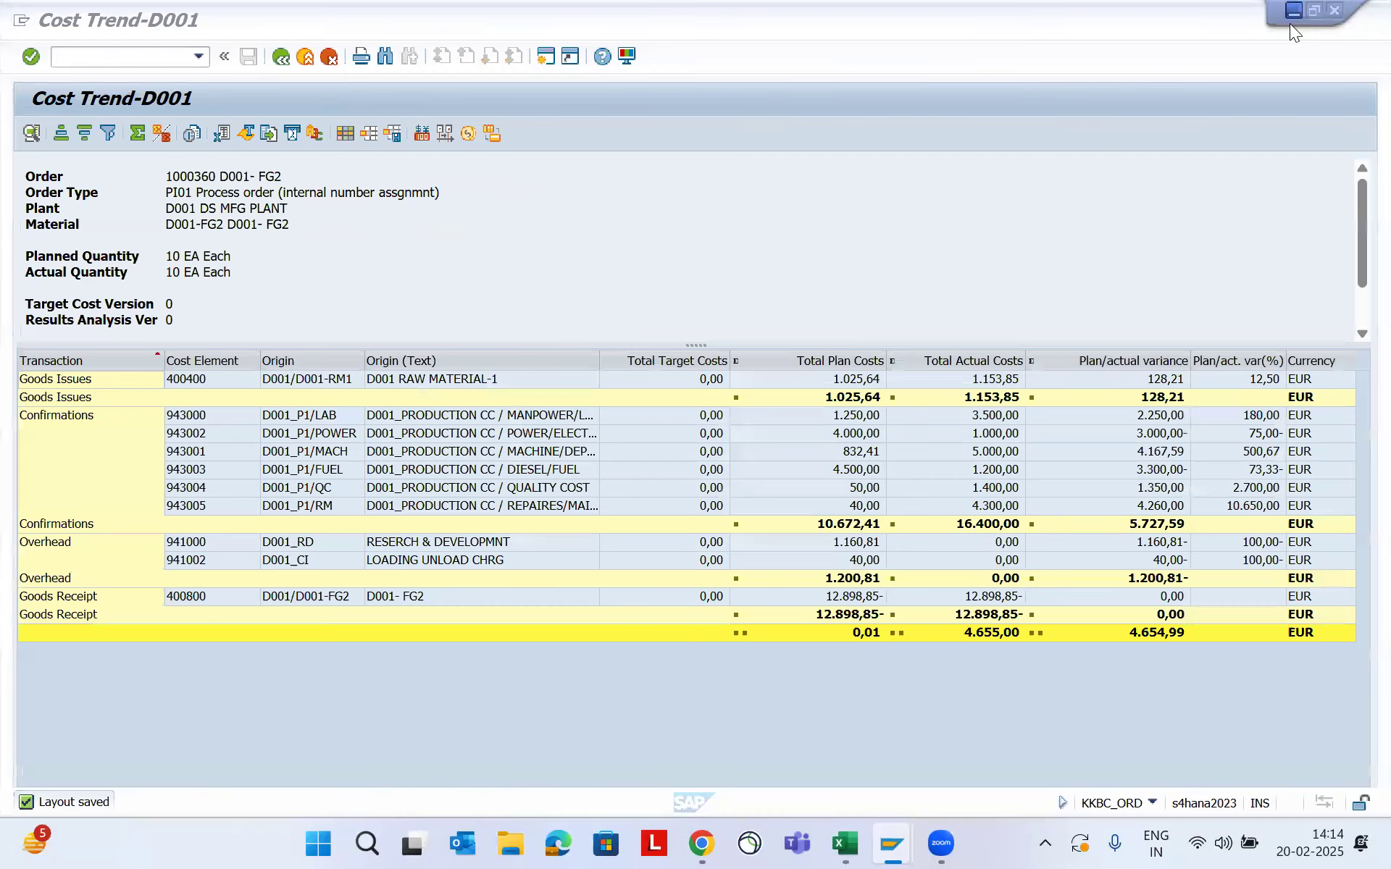
left_click(213, 420)
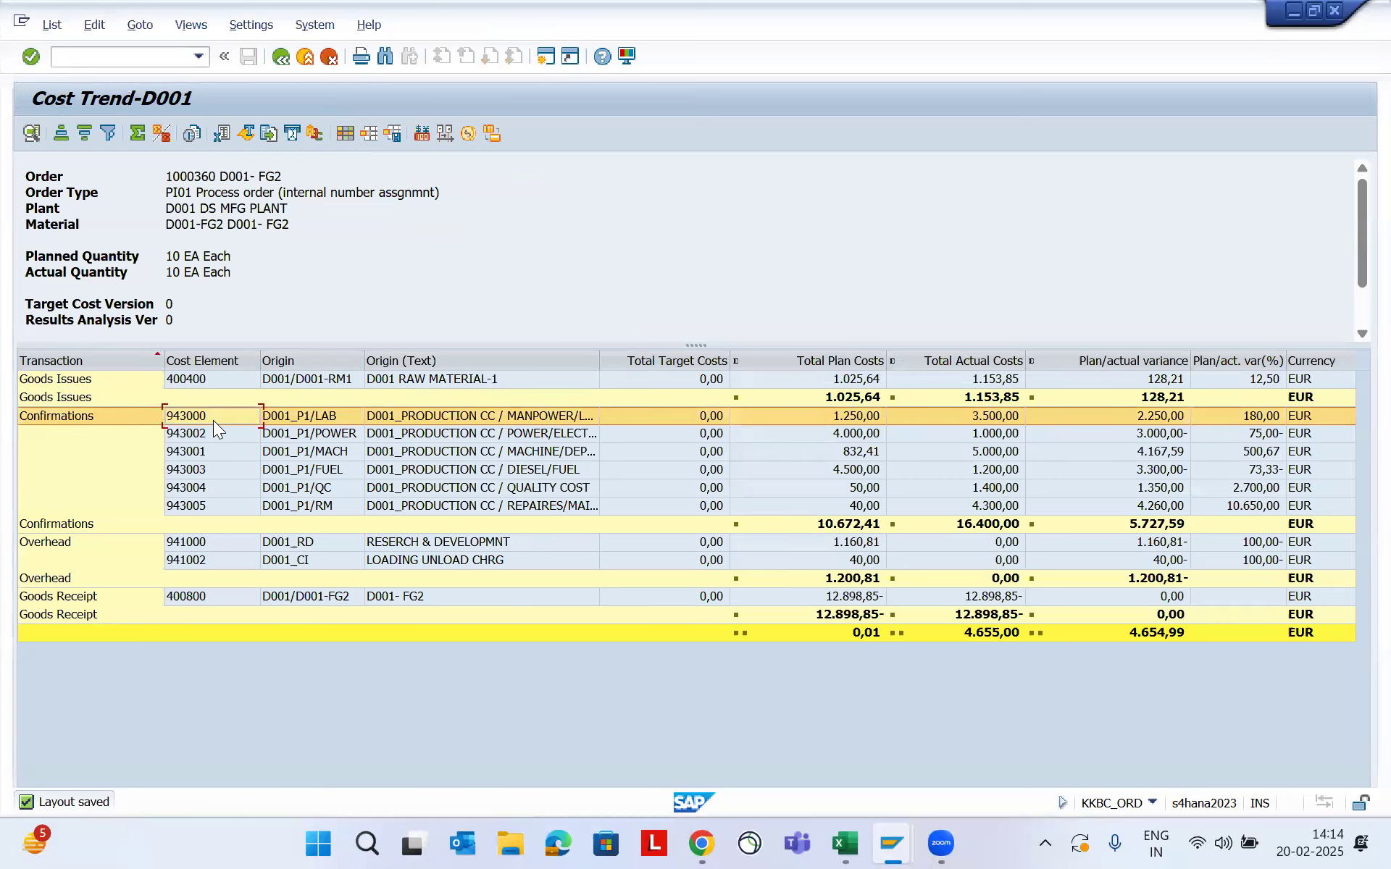
key("Down")
key("Down")
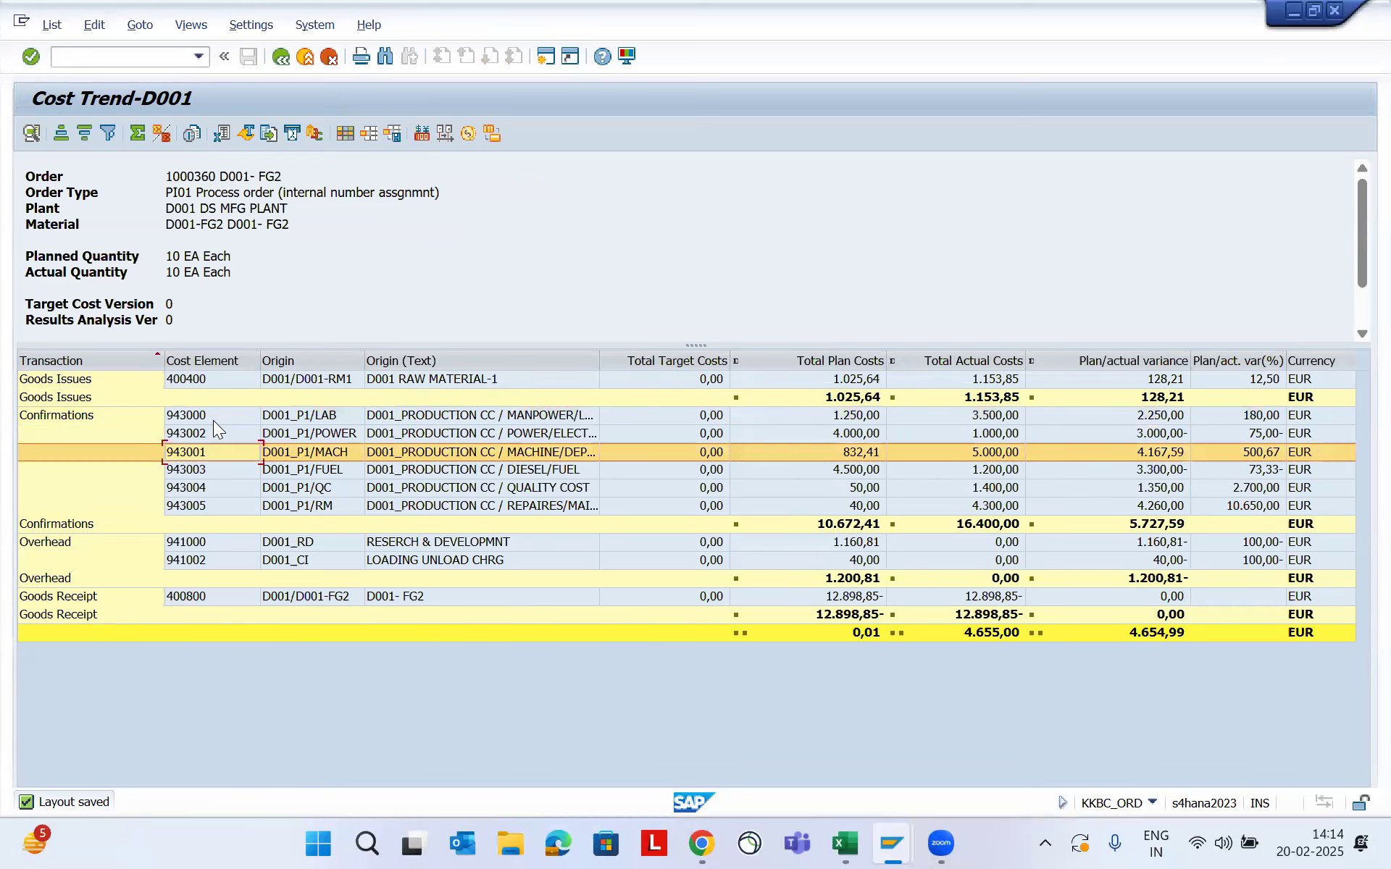
key("Down")
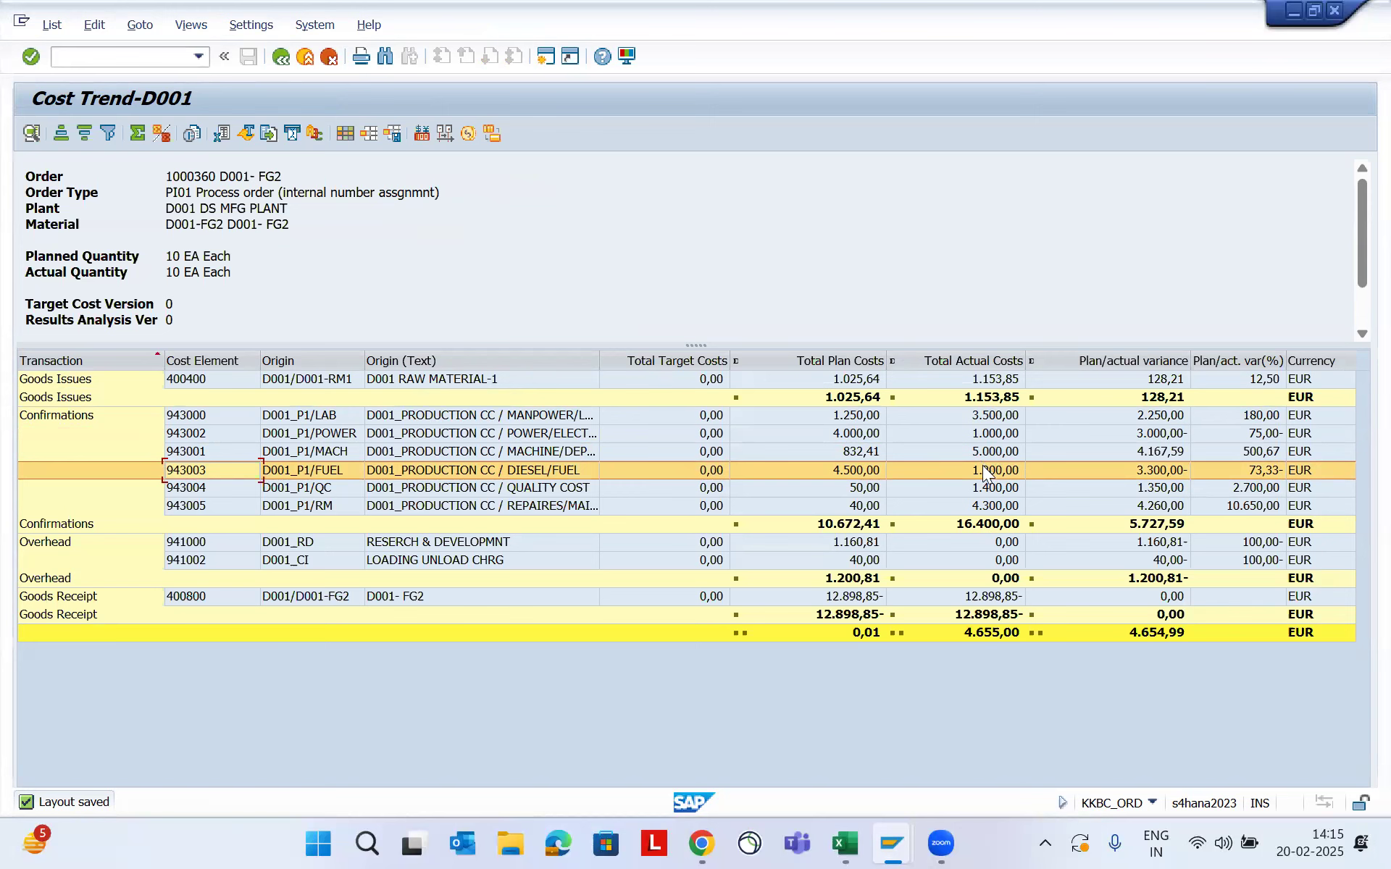
Copy the actual costs of the labour, power, machine and fuel confirmations into Excel cells G225 to G228
left_click(986, 421)
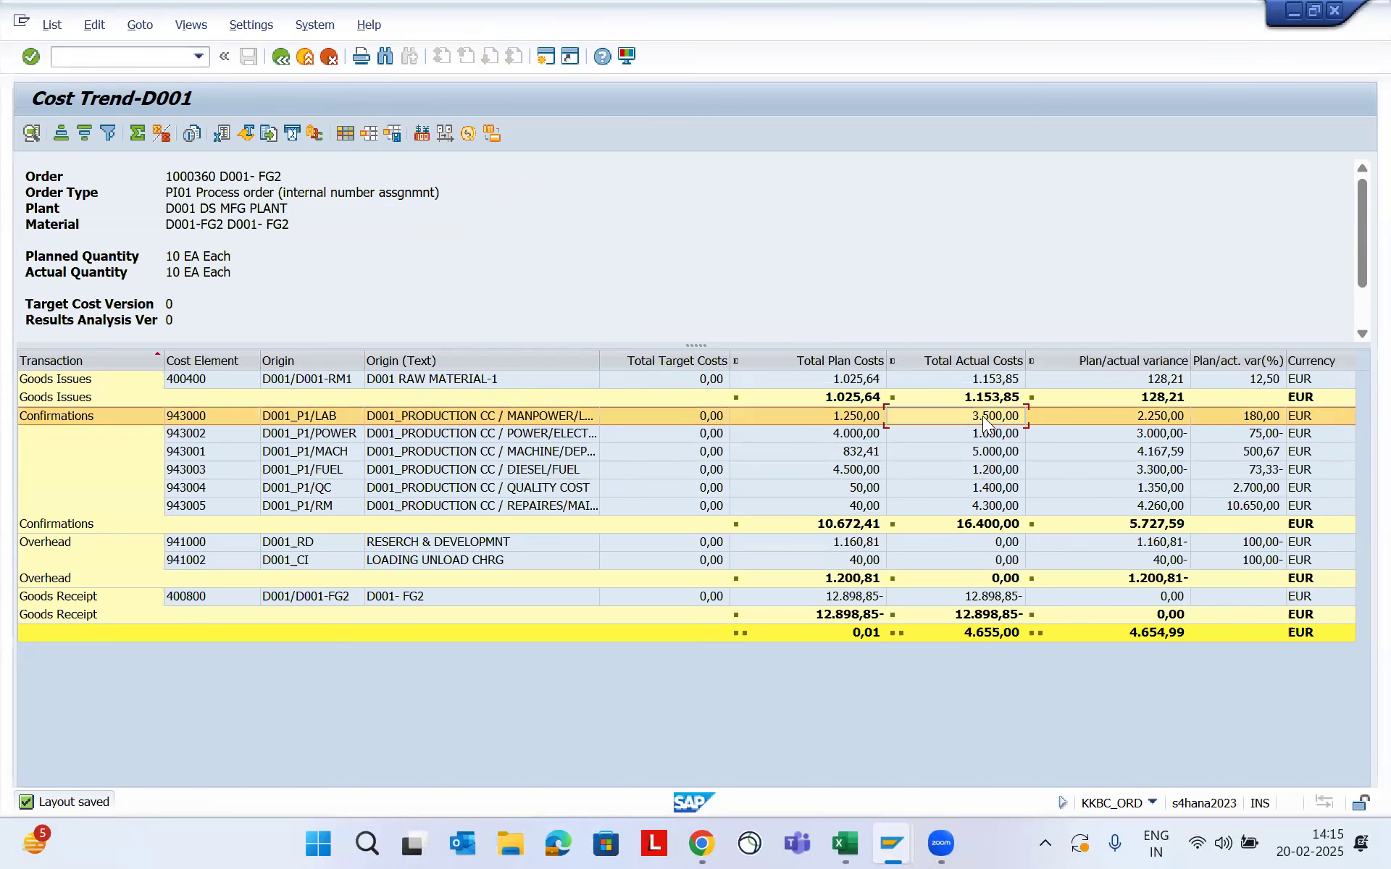
key("shift+Down")
key("shift+Down")
key("shift+Down")
key("ctrl+c")
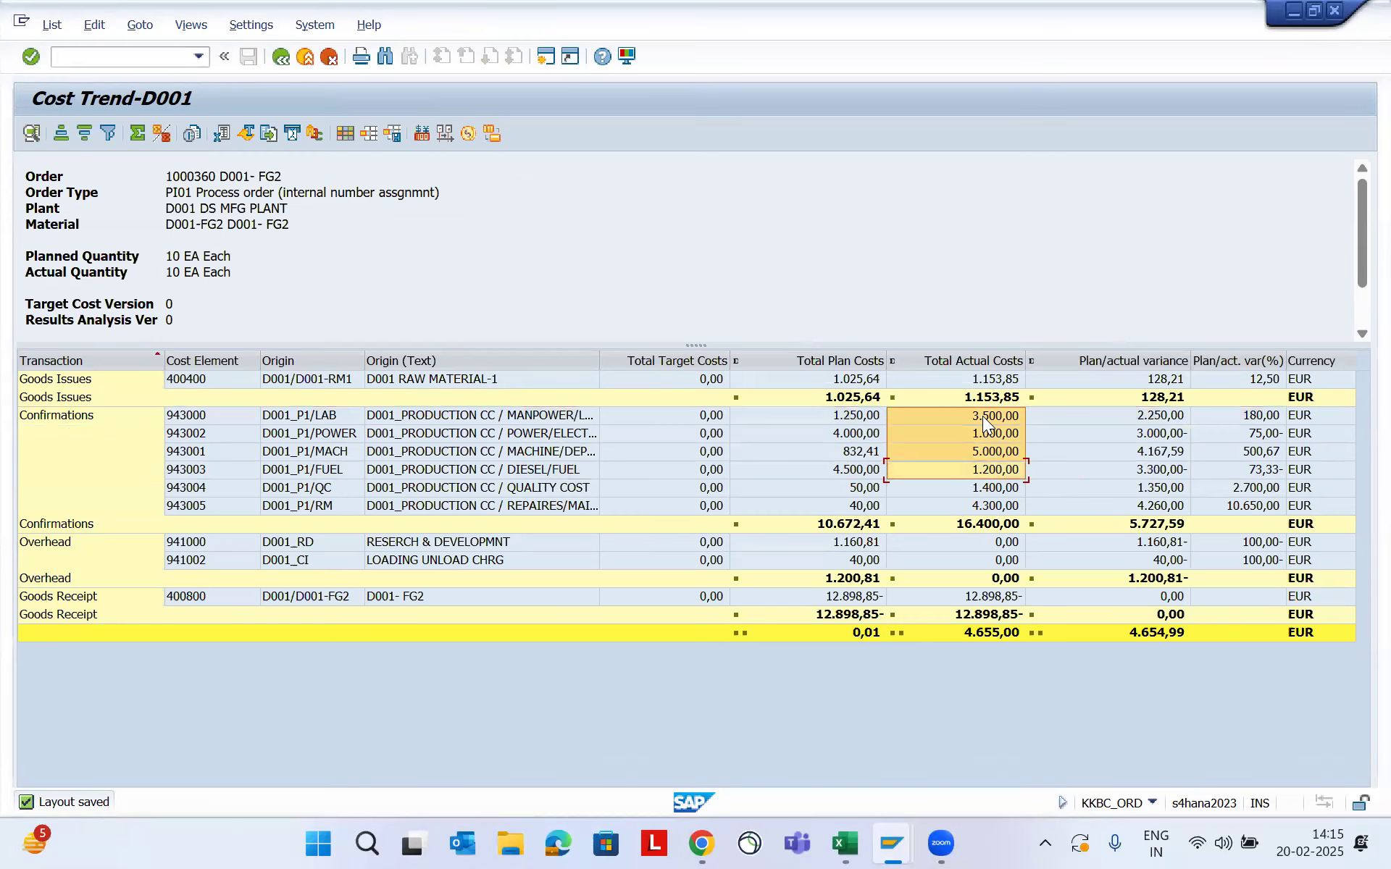
left_click(845, 844)
key("ctrl+v")
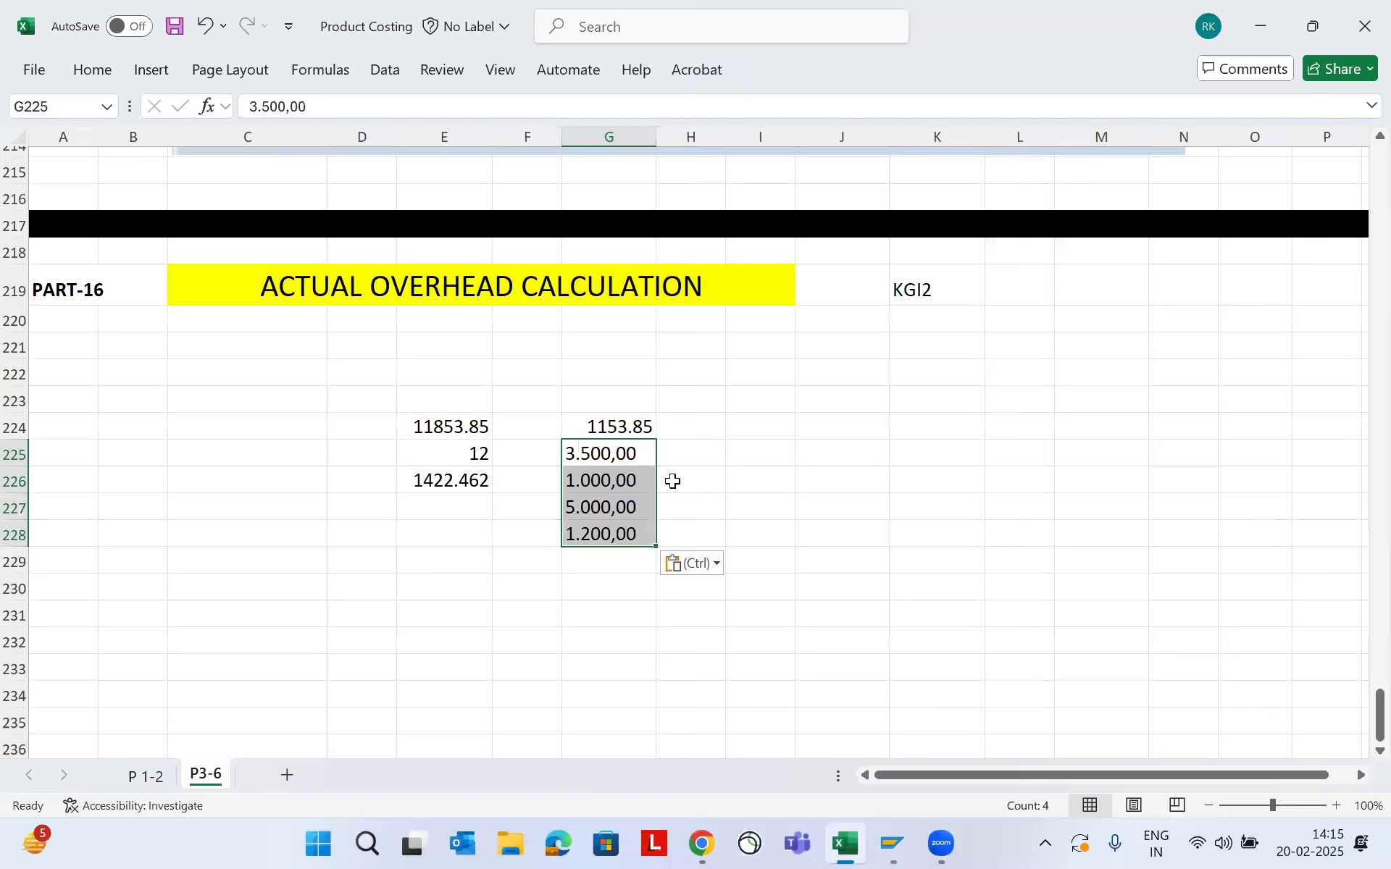
Remove the thousands point and decimals from the pasted labour cost in G225, making it 3500
key("F2")
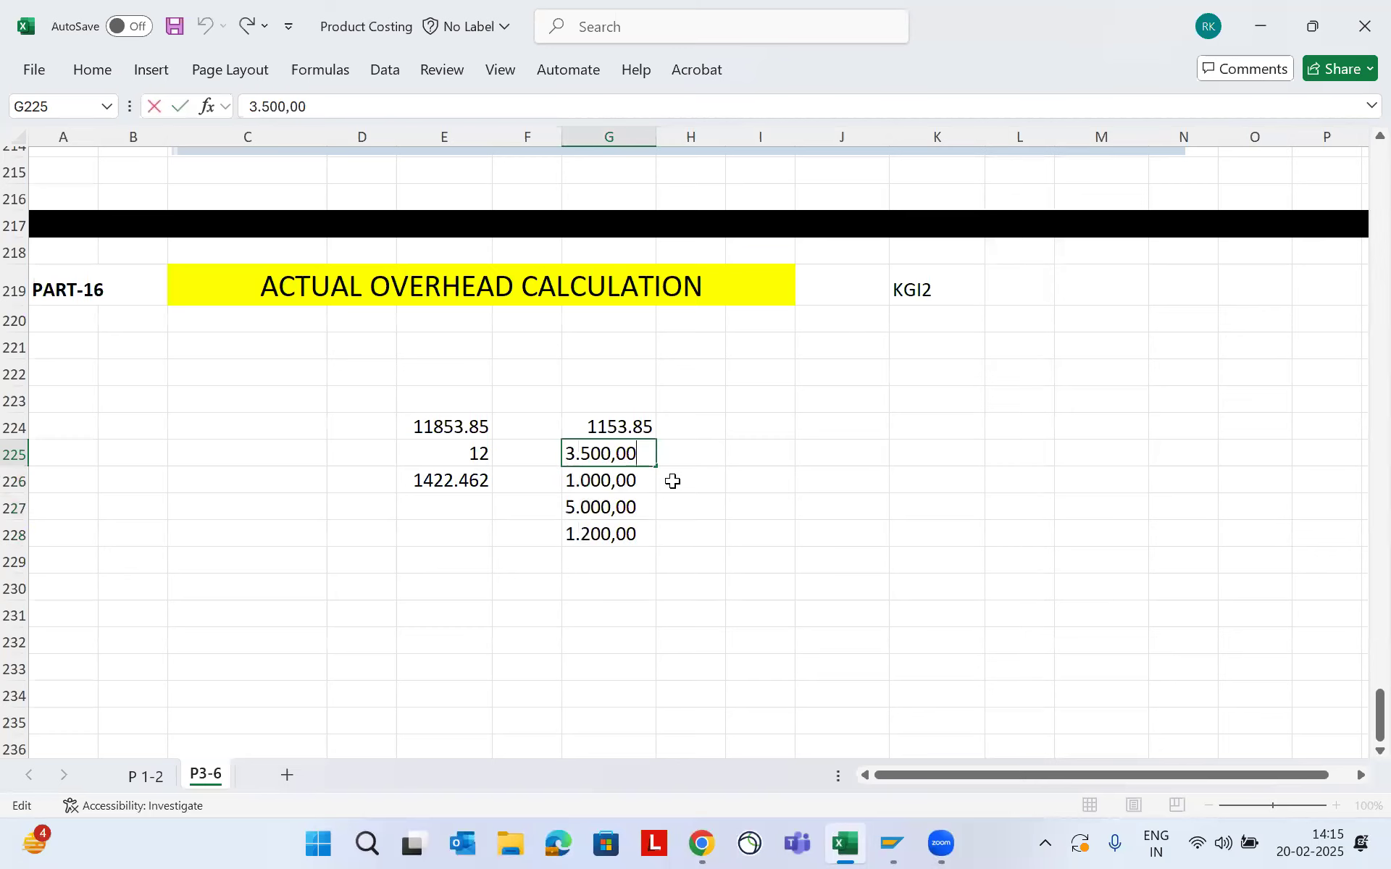
key("Right")
key("Right")
key("Right")
key("BackSpace")
key("BackSpace")
key("BackSpace")
key("Left")
key("Left")
key("Left")
key("BackSpace")
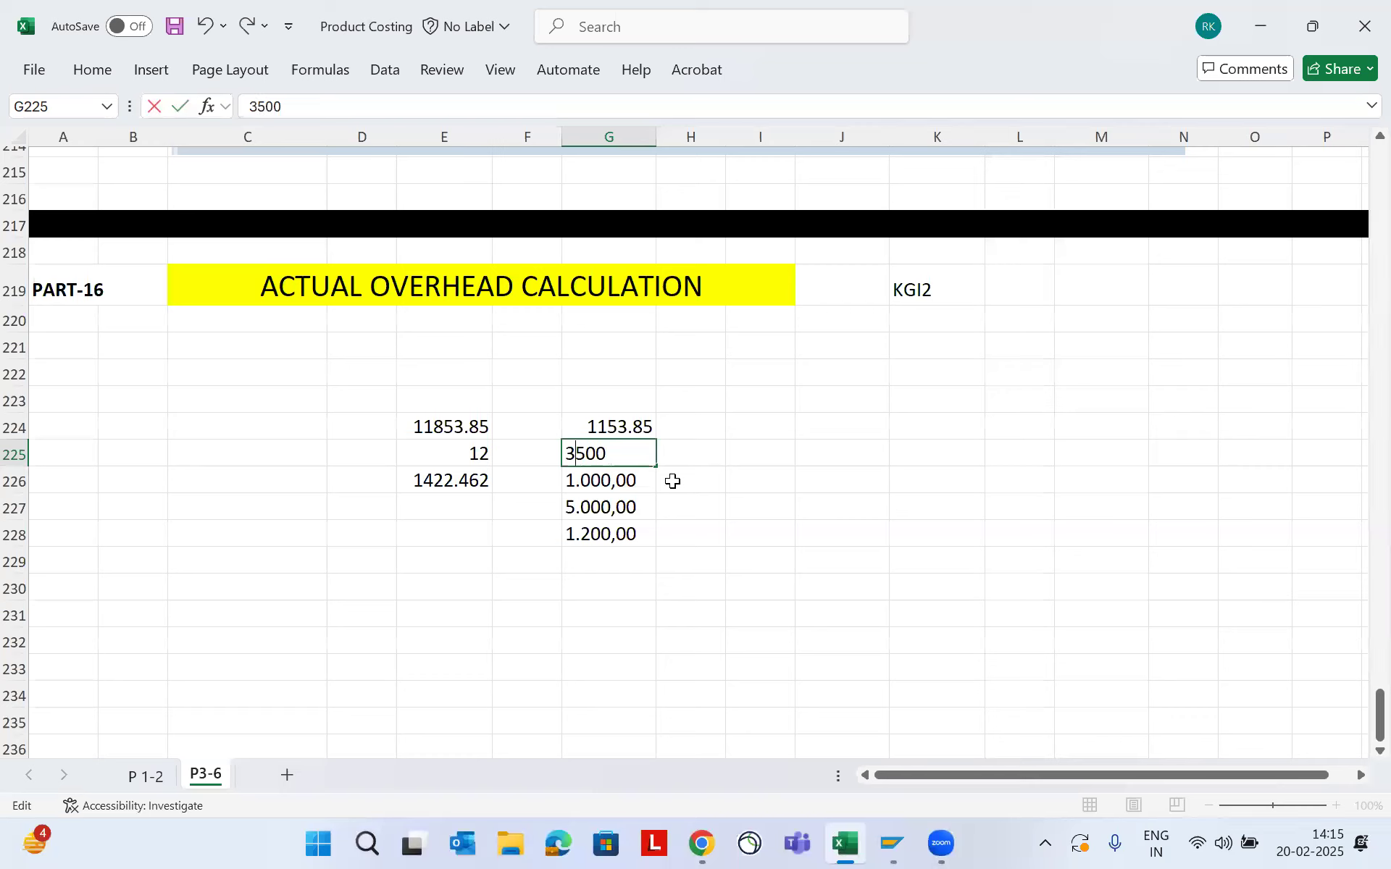
key("Return")
Rewrite the pasted power cost in G226 as the plain number 1000
key("F2")
key("BackSpace")
key("BackSpace")
key("BackSpace")
key("Left")
key("Left")
key("BackSpace")
key("Return")
Rewrite the pasted machine cost in G227 as the plain number 5000
key("F2")
key("BackSpace")
key("BackSpace")
key("BackSpace")
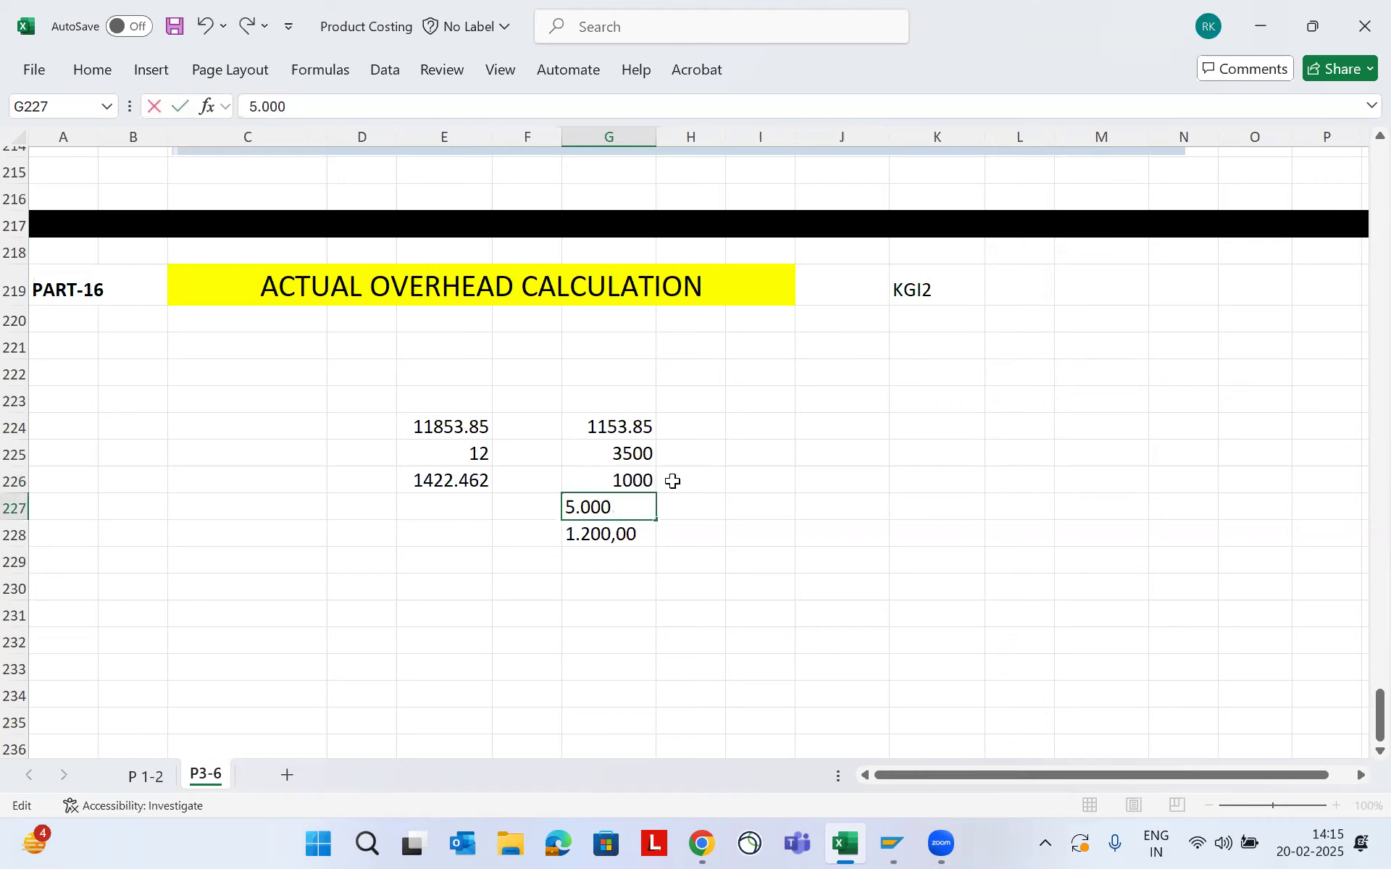
key("Left")
key("Left")
key("Left")
key("BackSpace")
key("Return")
Rewrite the pasted fuel cost in G228 as the plain number 1200
key("F2")
key("BackSpace")
key("BackSpace")
key("BackSpace")
key("Left")
key("Left")
key("Left")
key("BackSpace")
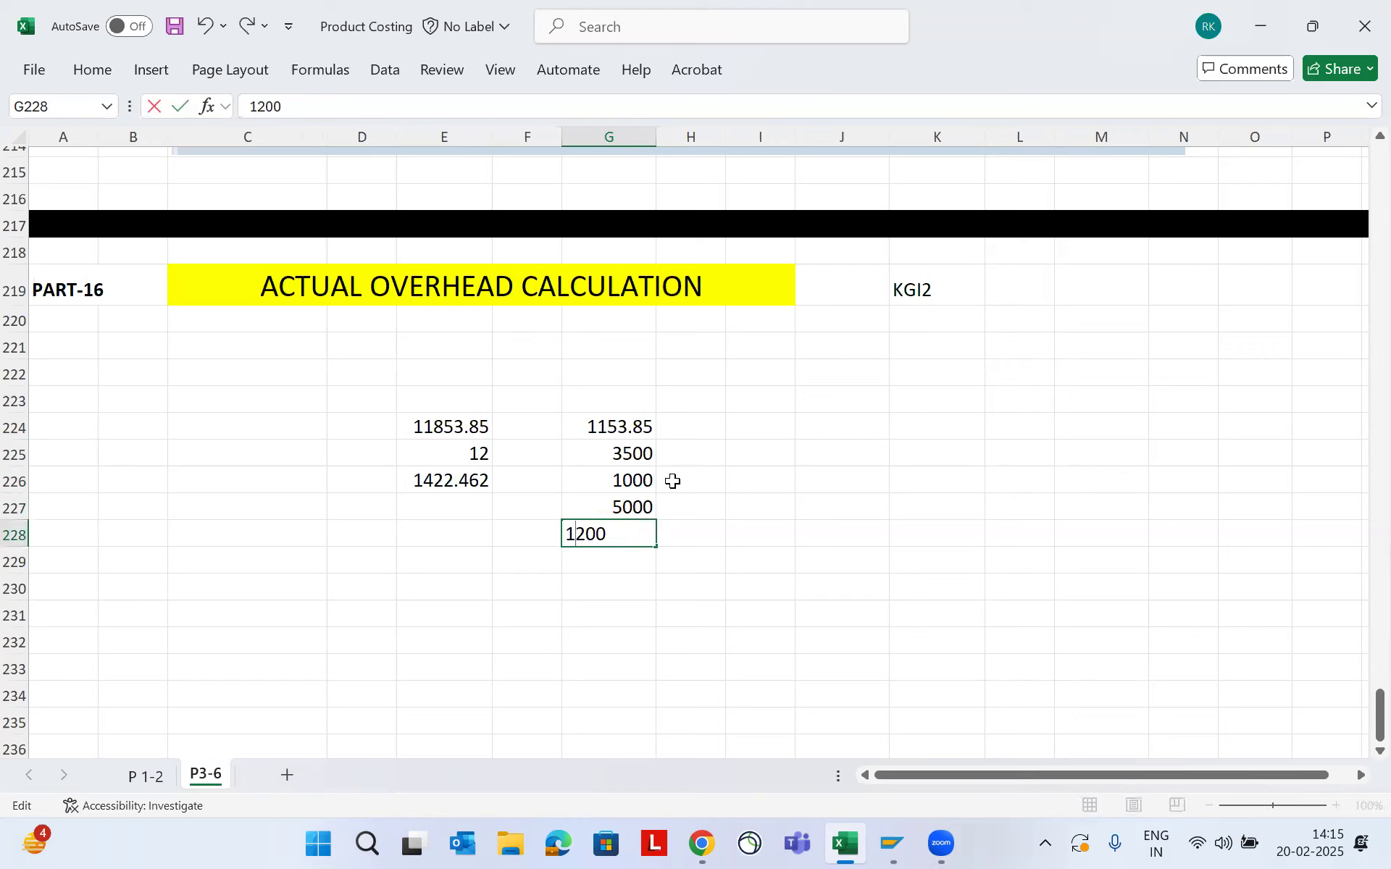
key("Return")
Total the base costs in G229 with =SUM(G224:G228)
type("=")
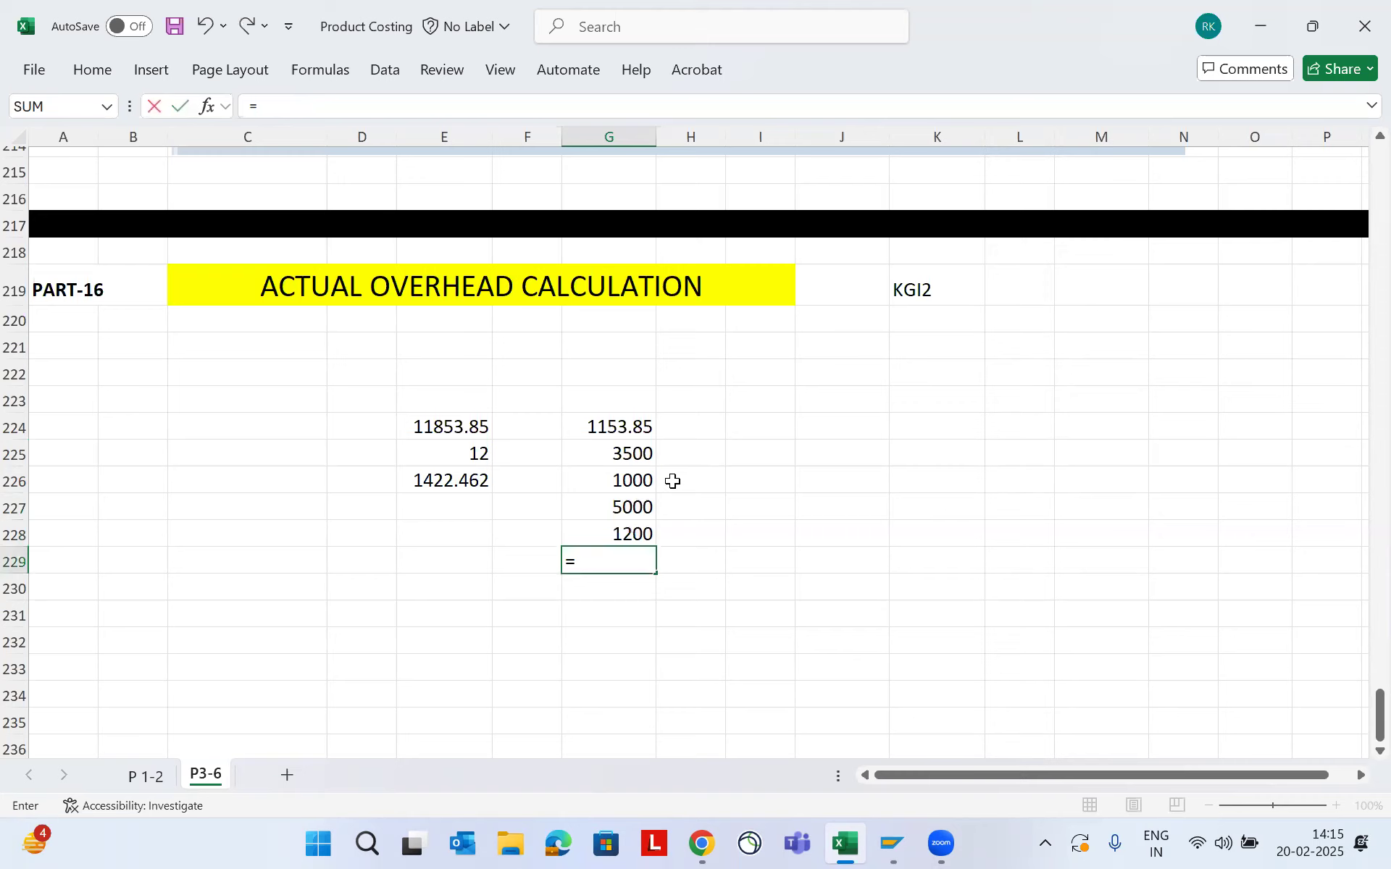
type("sum(")
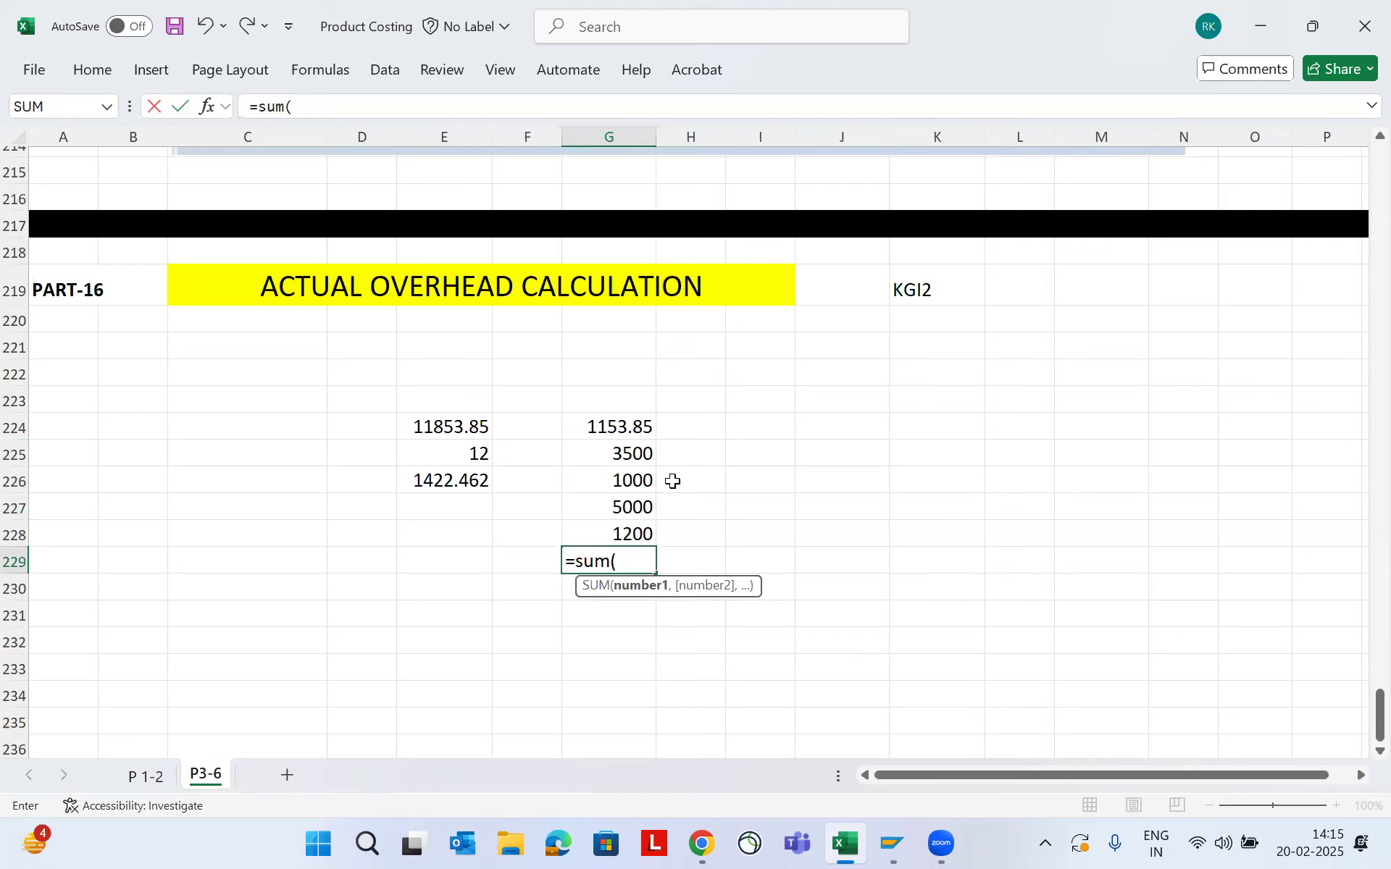
key("Up")
key("shift+Up")
key("shift+Up")
key("shift+Up")
key("shift+Up")
type(")")
key("Return")
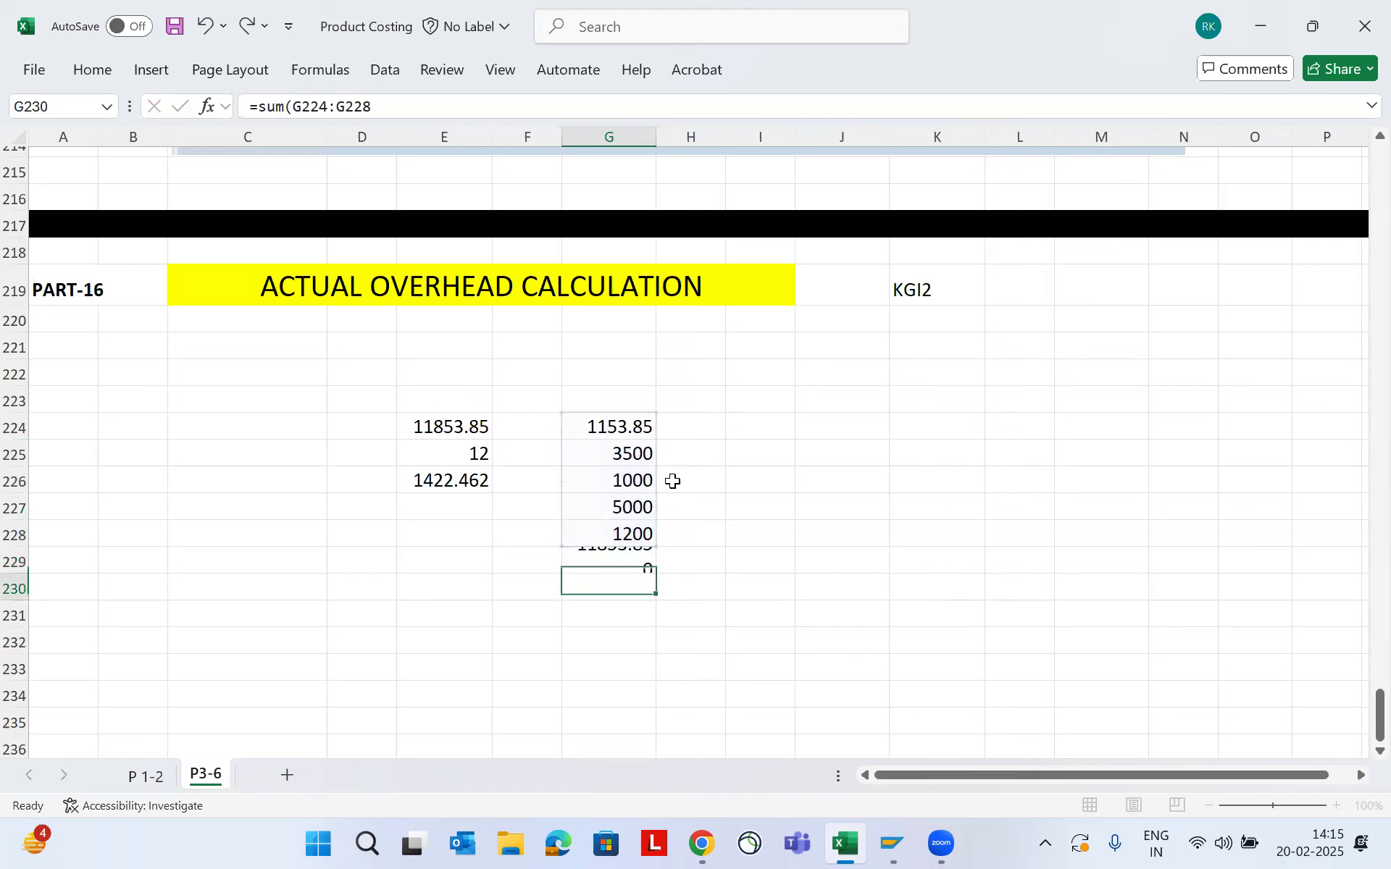
key("Up")
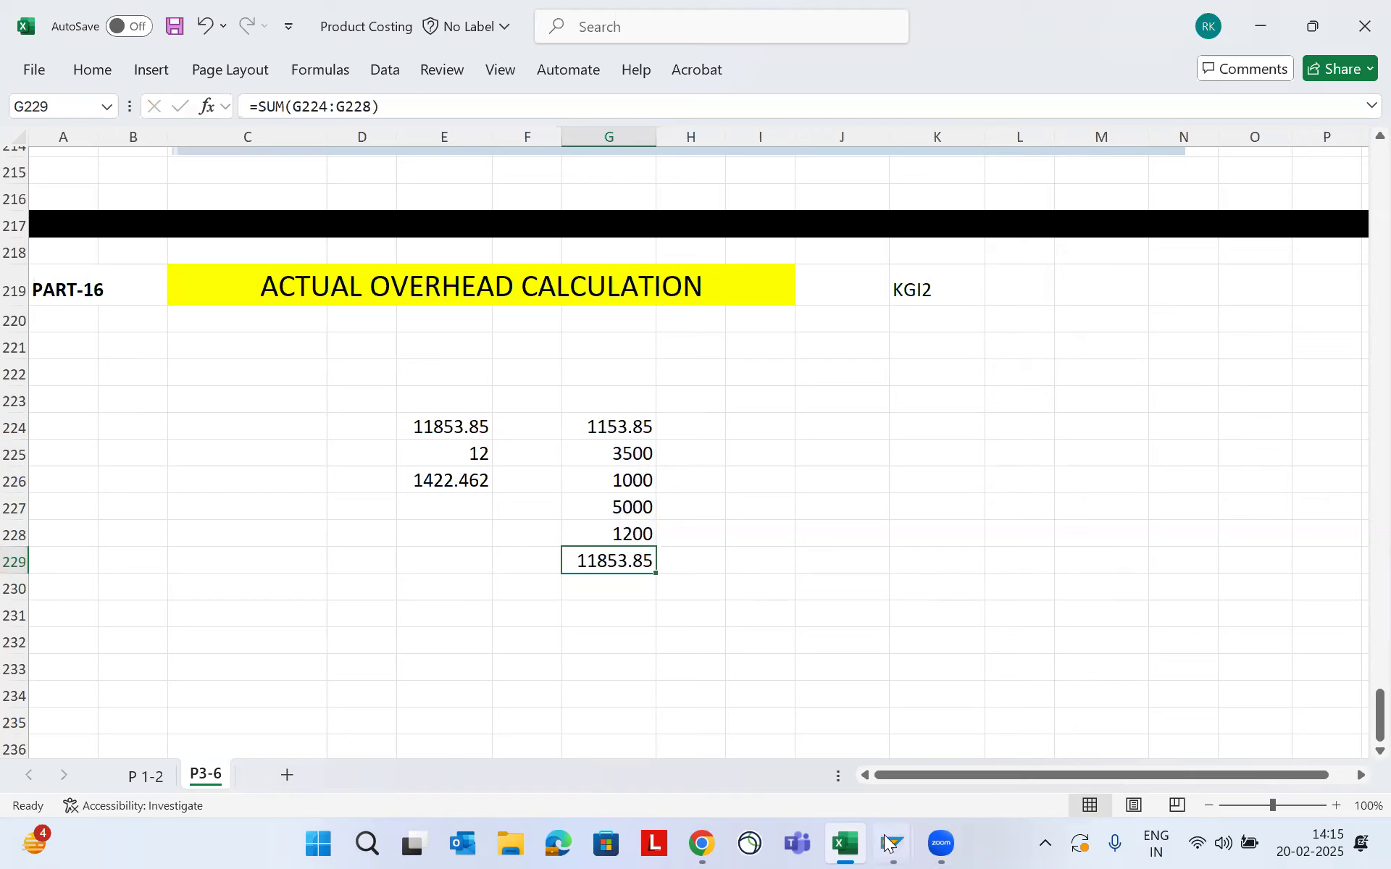
Compare the Excel total with the D001 MFG COST(MAT+C) condition value in SAP, and check the overhead formula in E226
mouse_move(892, 844)
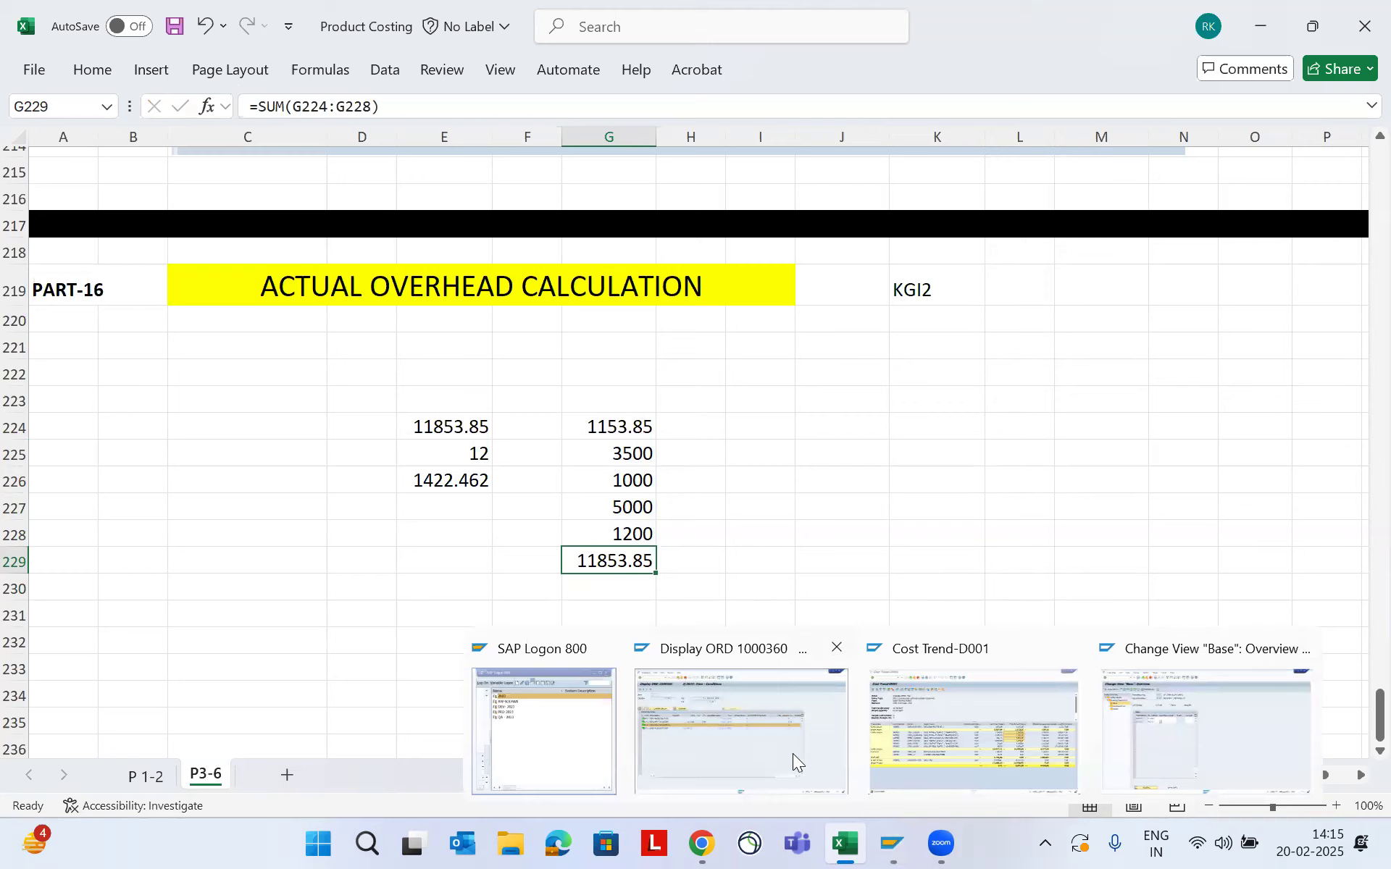
left_click(758, 759)
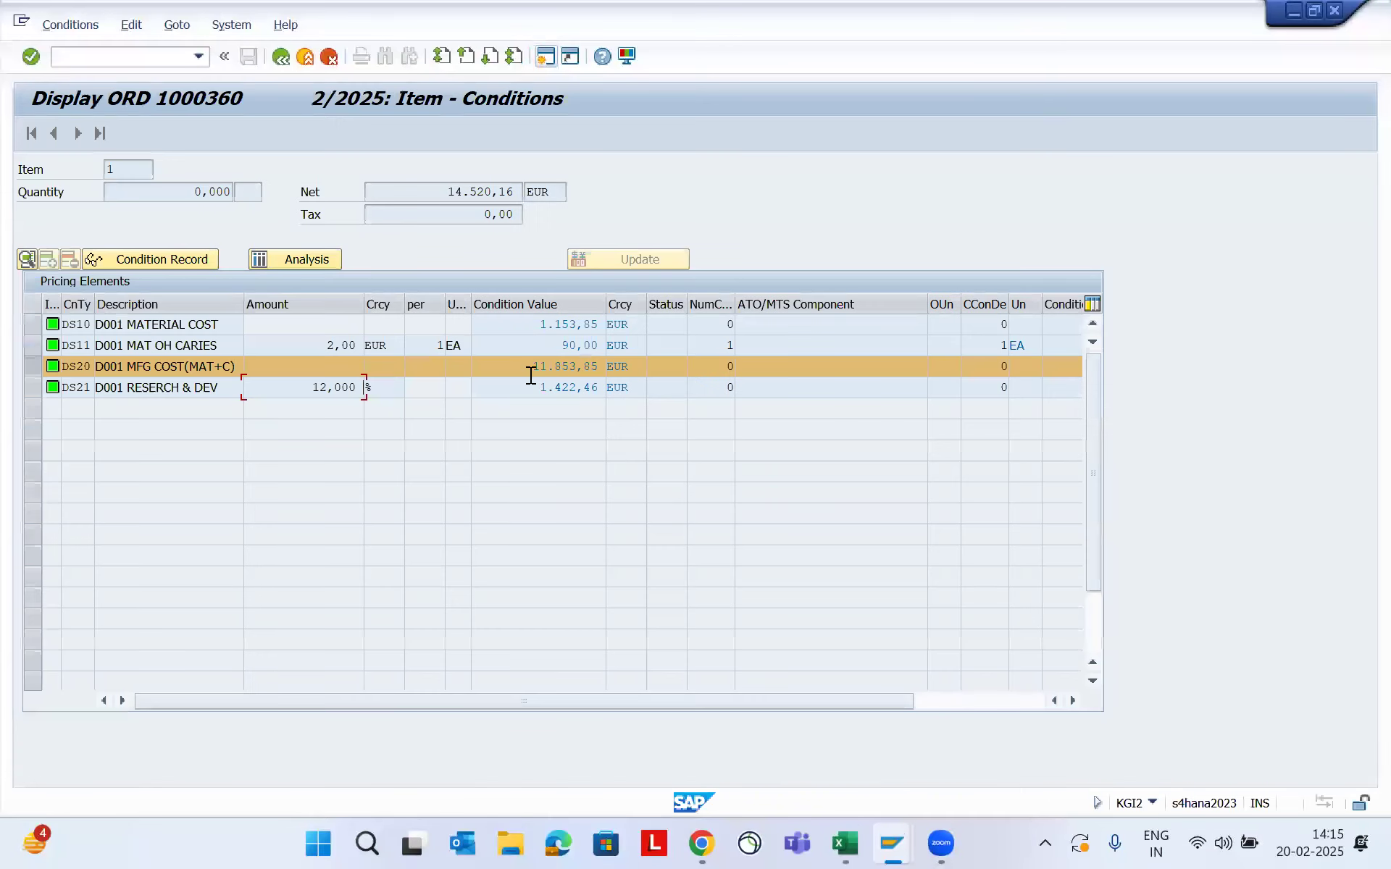
double_click(591, 364)
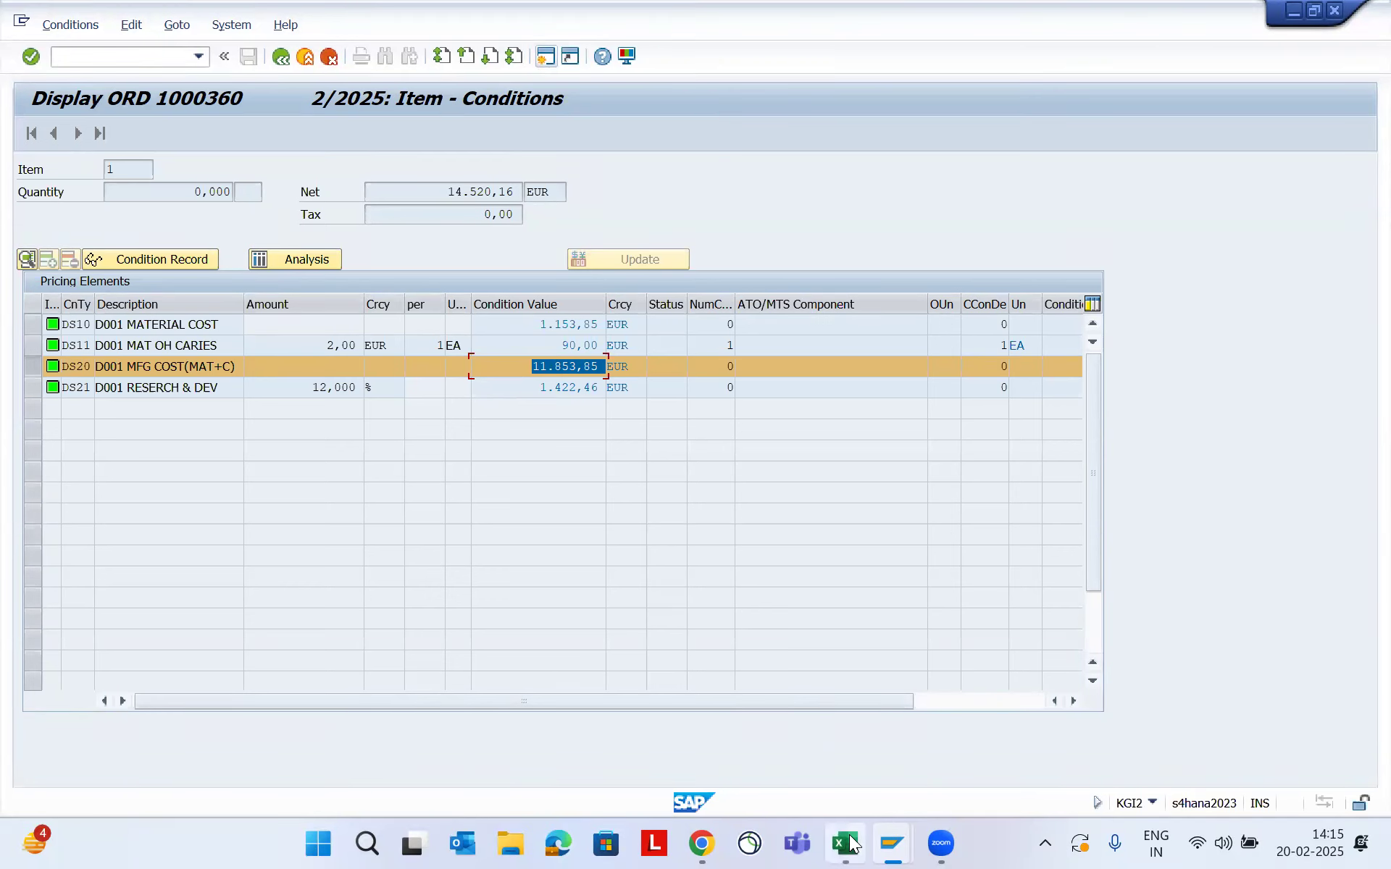
mouse_move(853, 844)
left_click(849, 728)
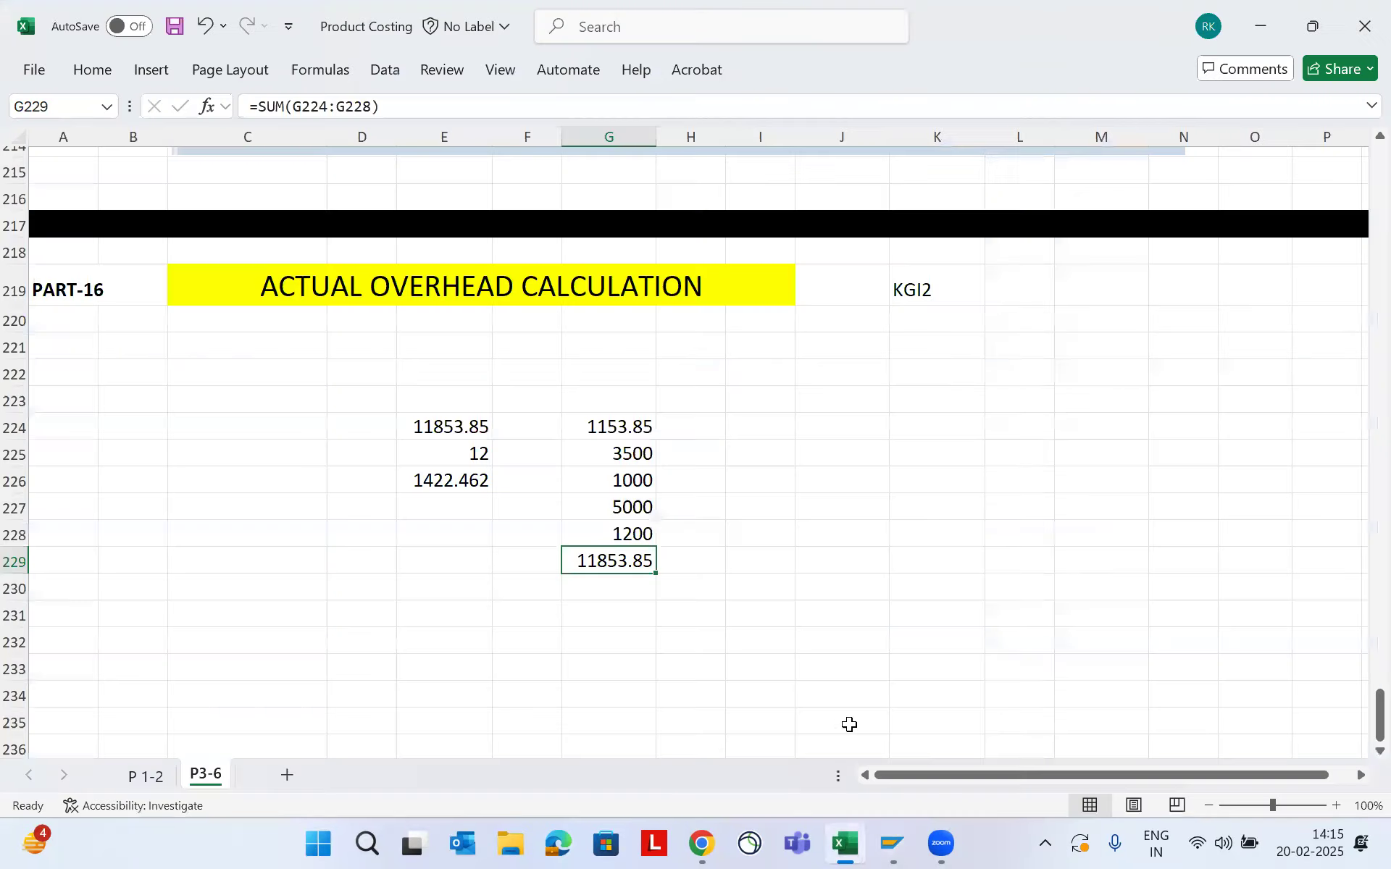
left_click(448, 481)
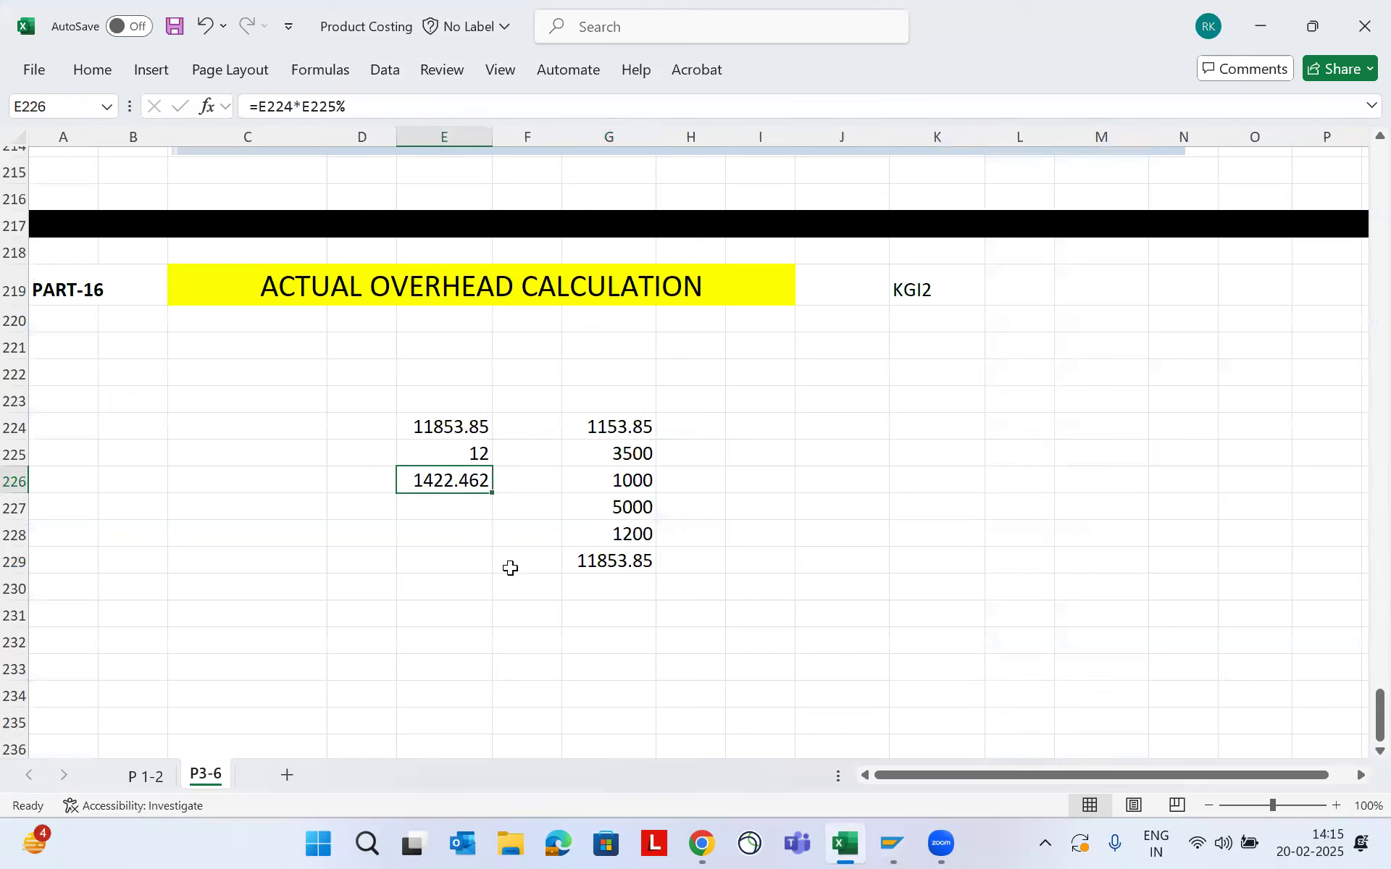
left_click(1257, 33)
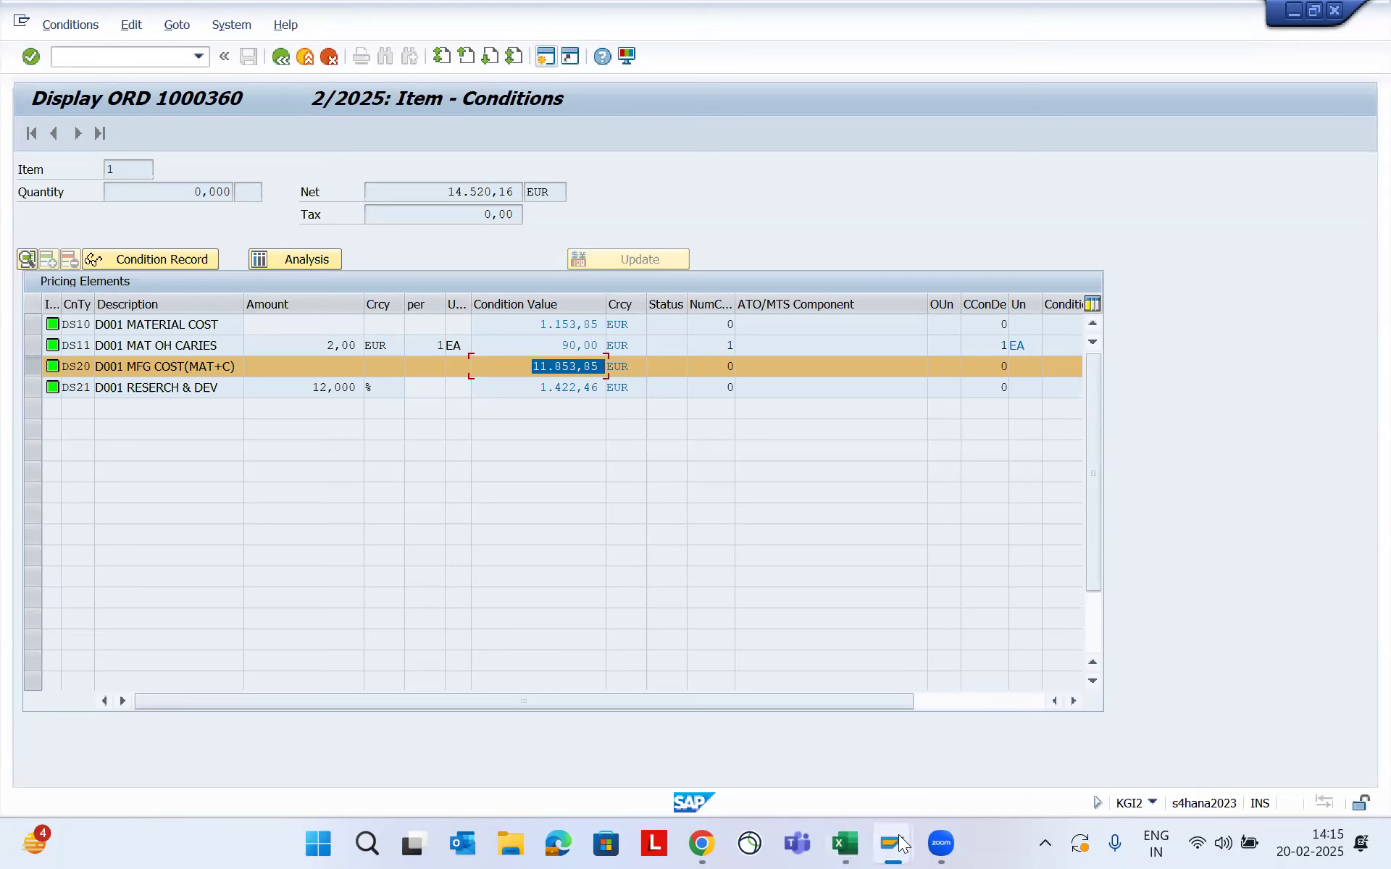
Close the costing sheet Base customizing window and leave the overhead test run results for the initial KGI2 screen
mouse_move(892, 844)
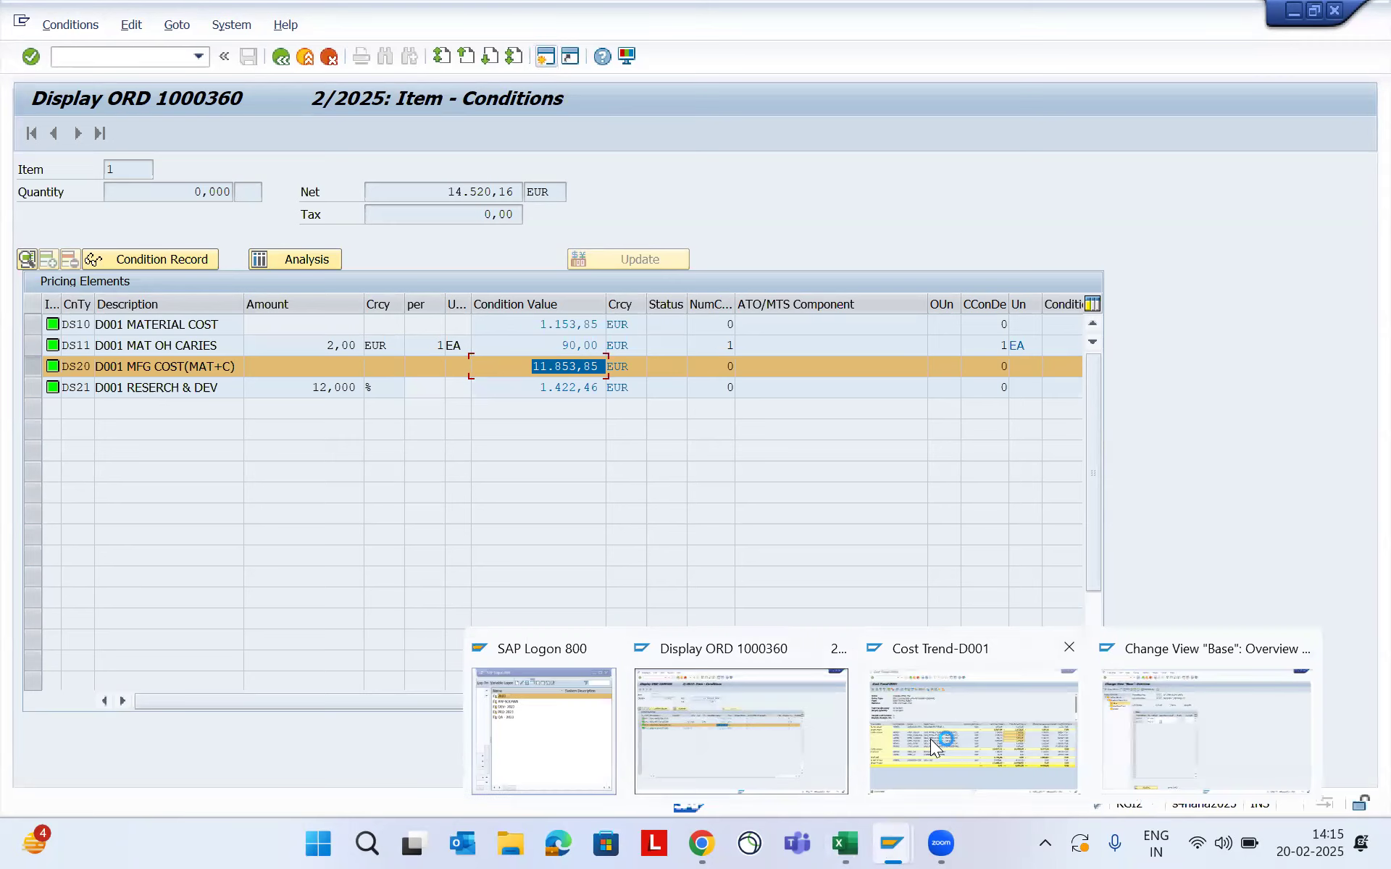
left_click(1175, 731)
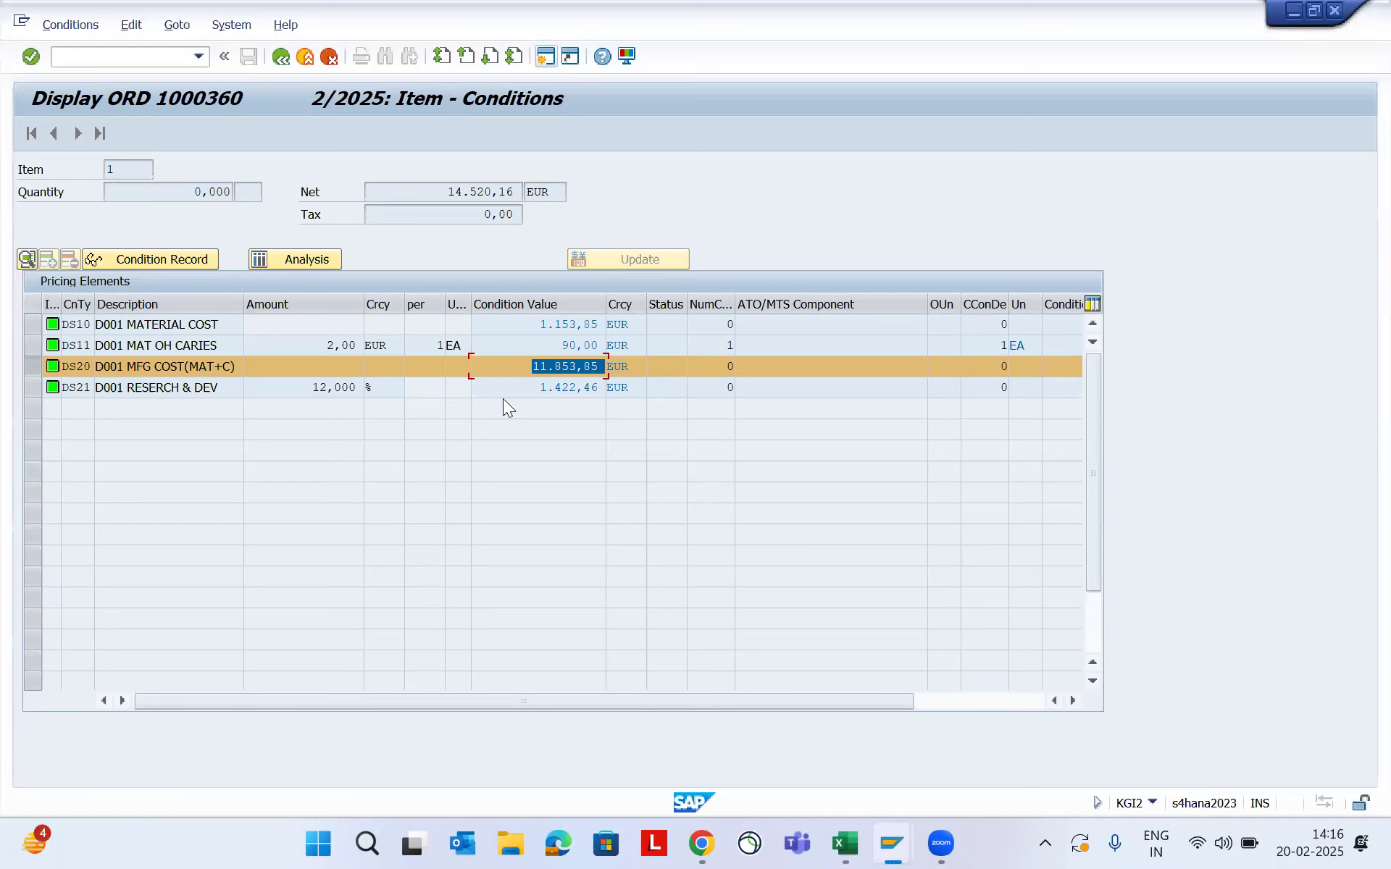
left_click(281, 60)
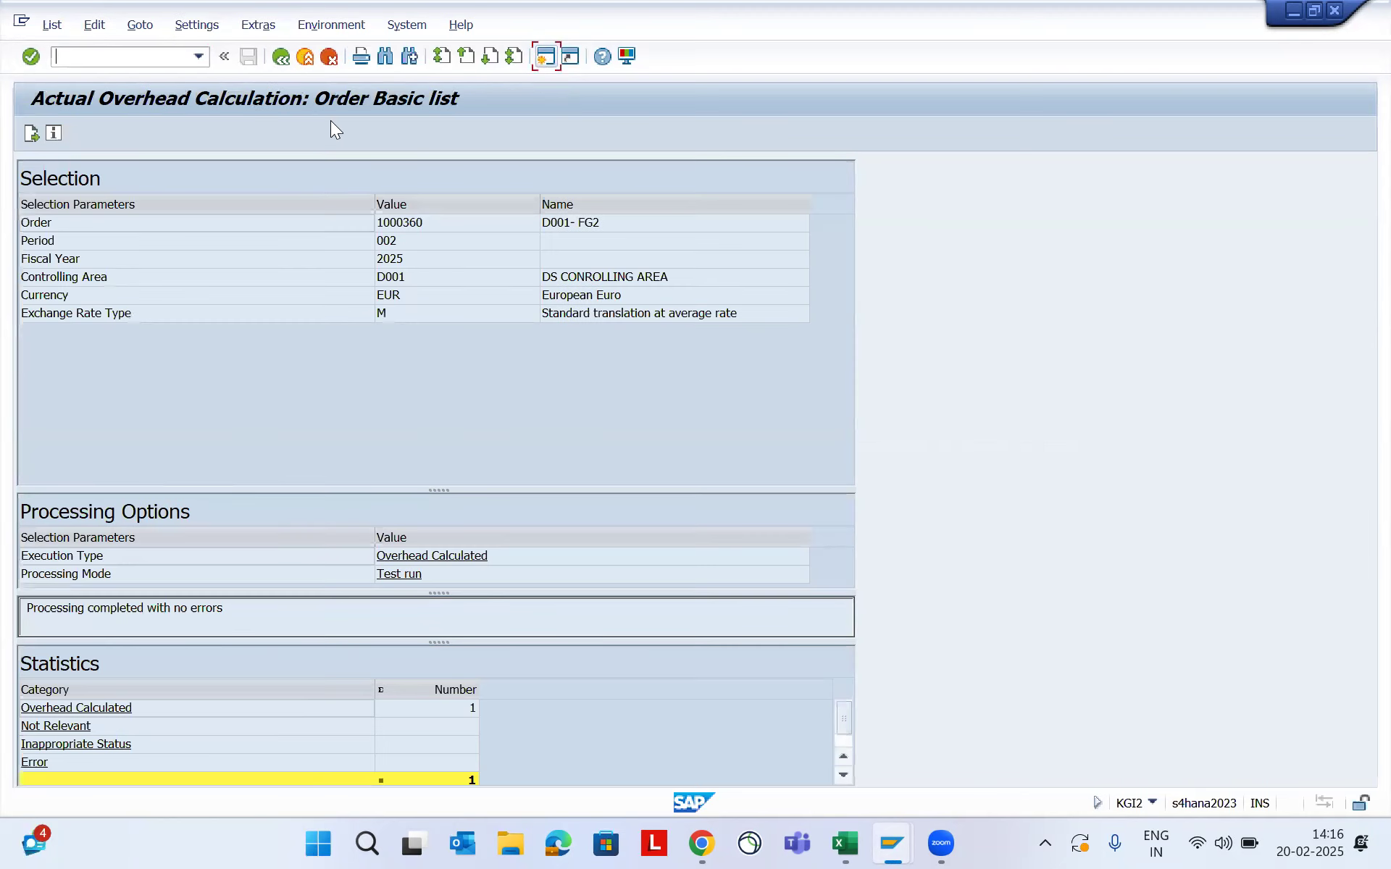
left_click(279, 57)
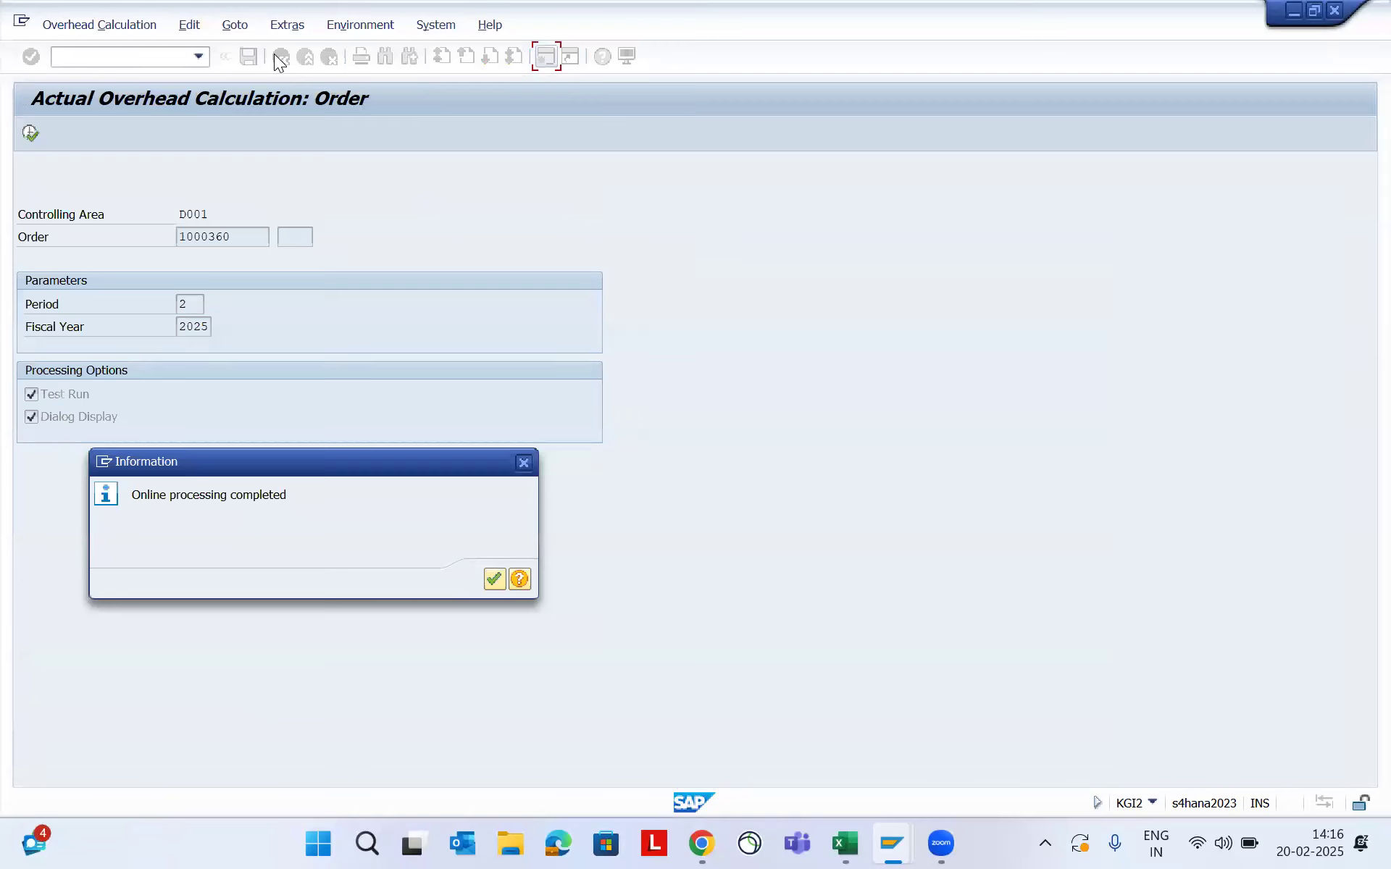
left_click(494, 579)
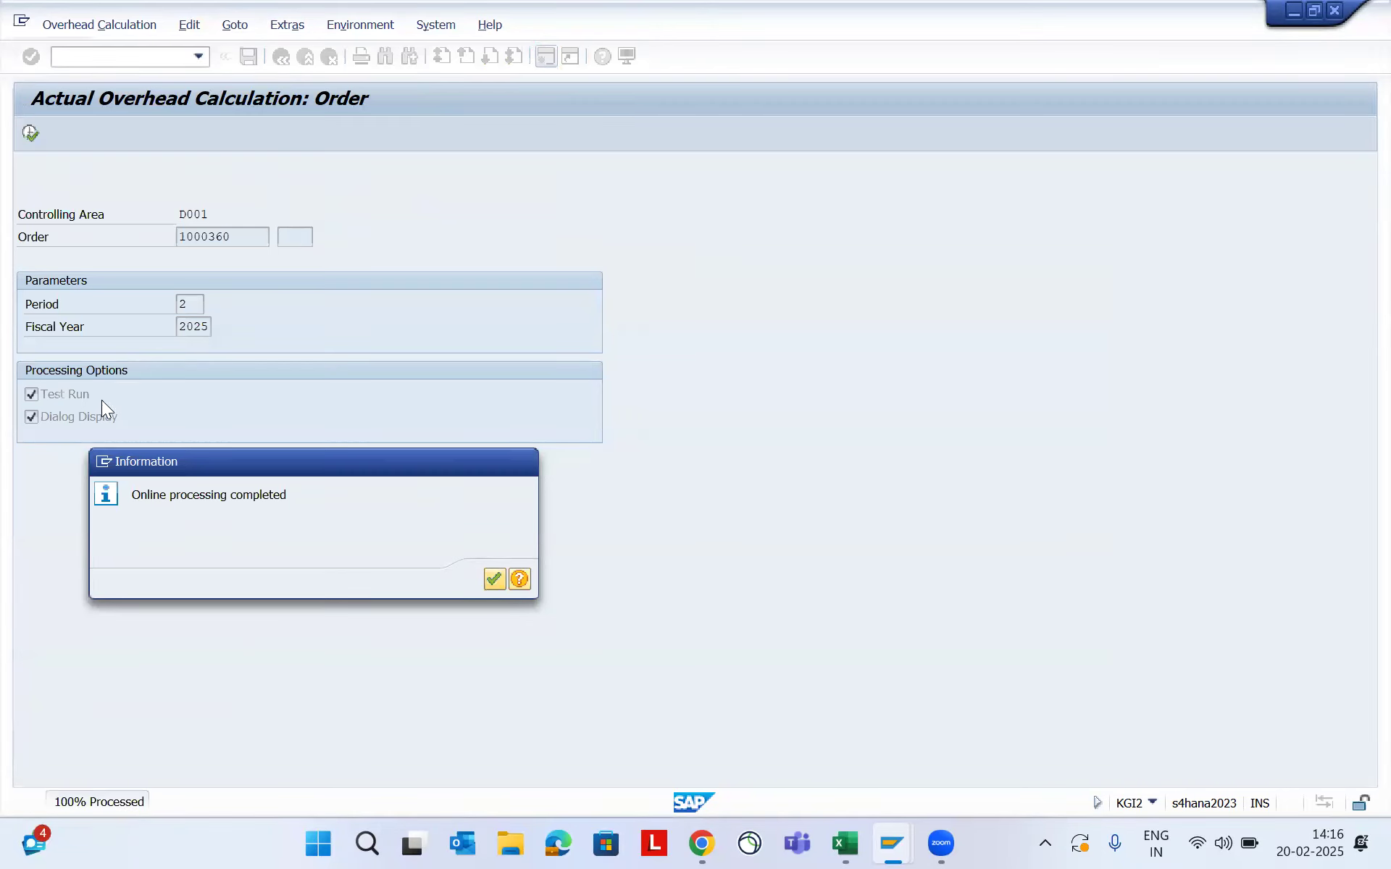
Run the actual overhead calculation for the process order as an update run with Test Run off, and exit its results
left_click(58, 395)
left_click(61, 418)
left_click(31, 134)
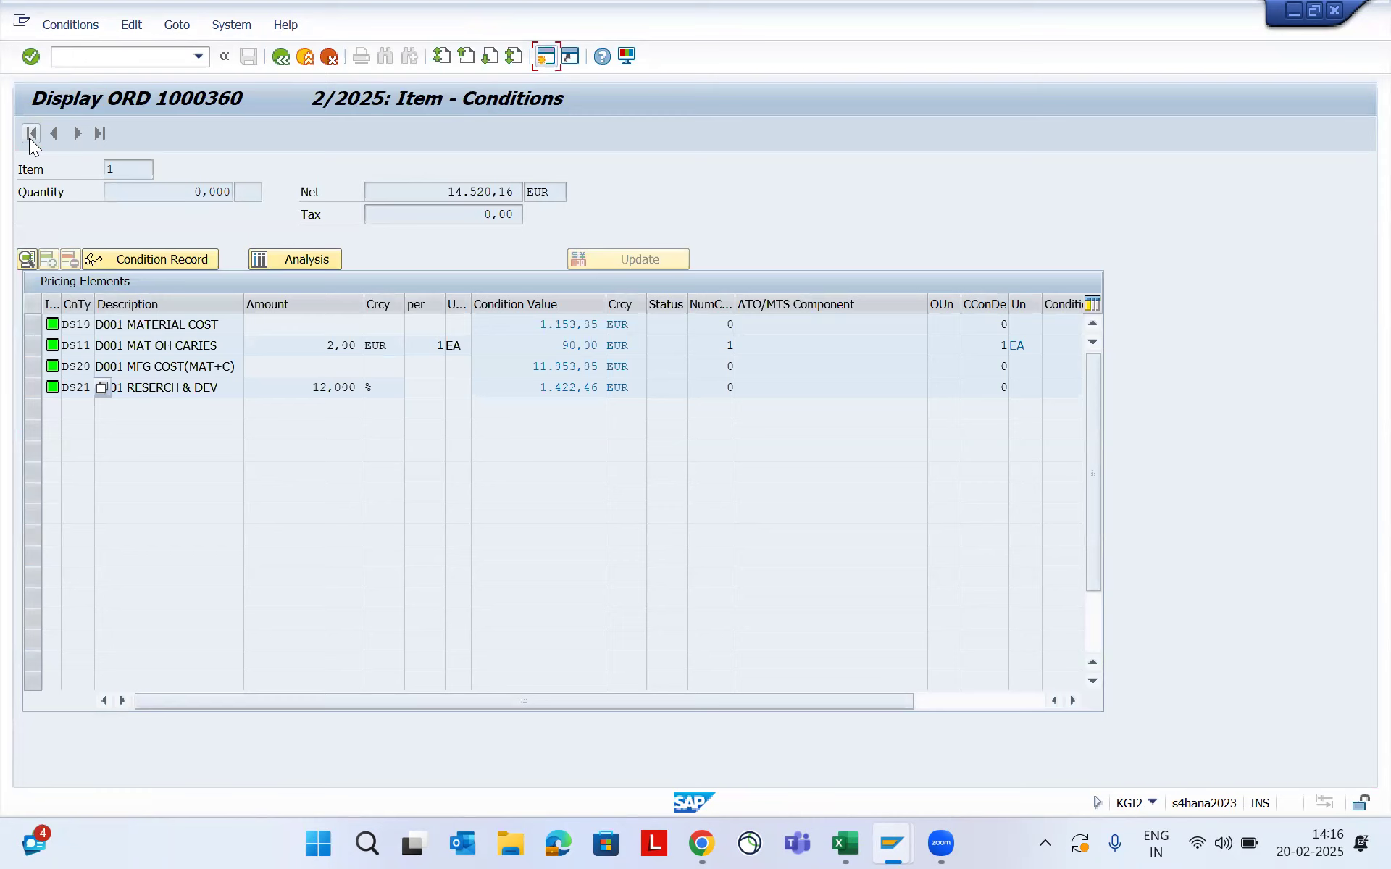
left_click(280, 58)
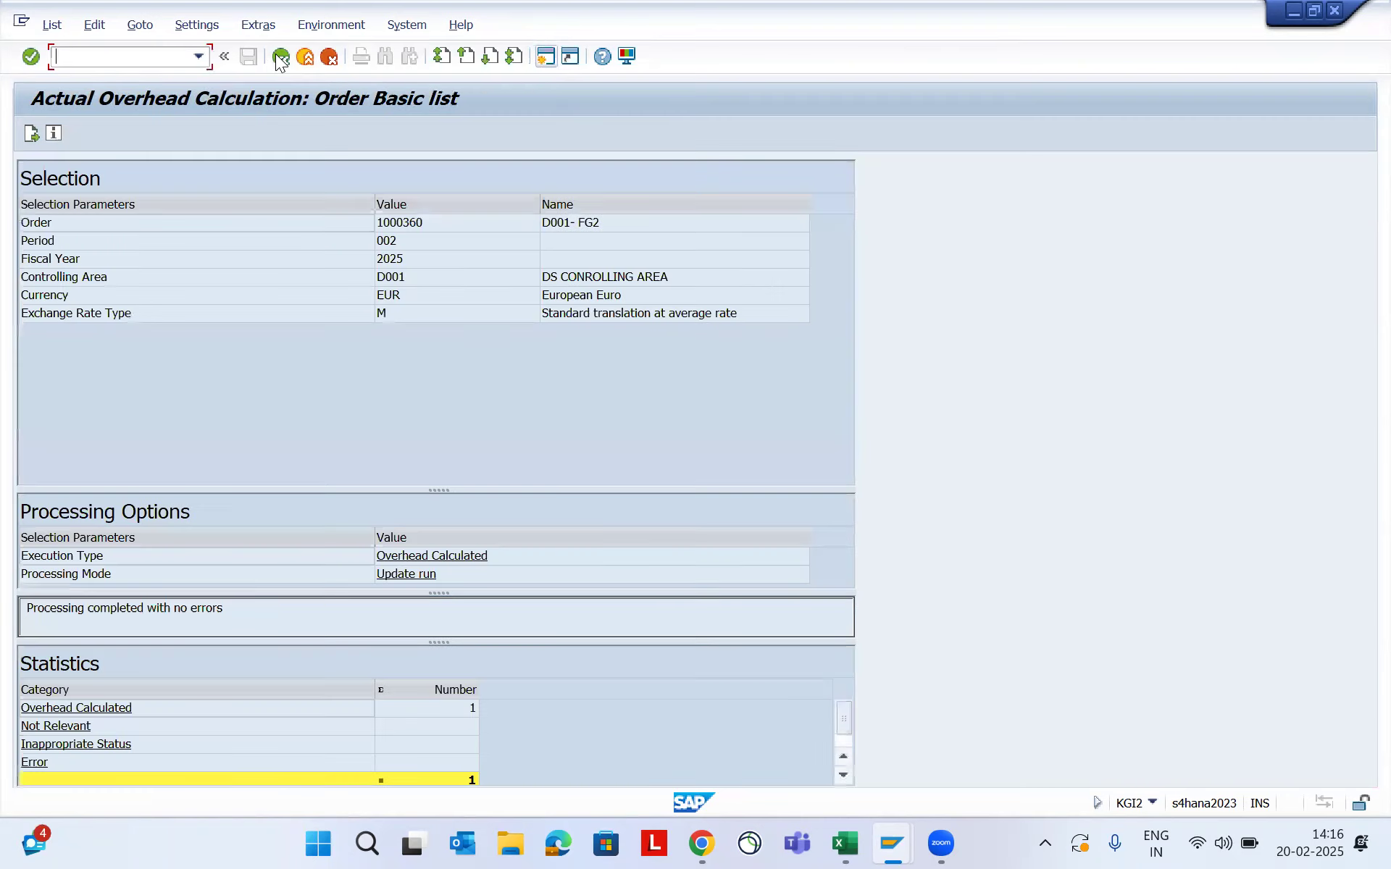
left_click(280, 57)
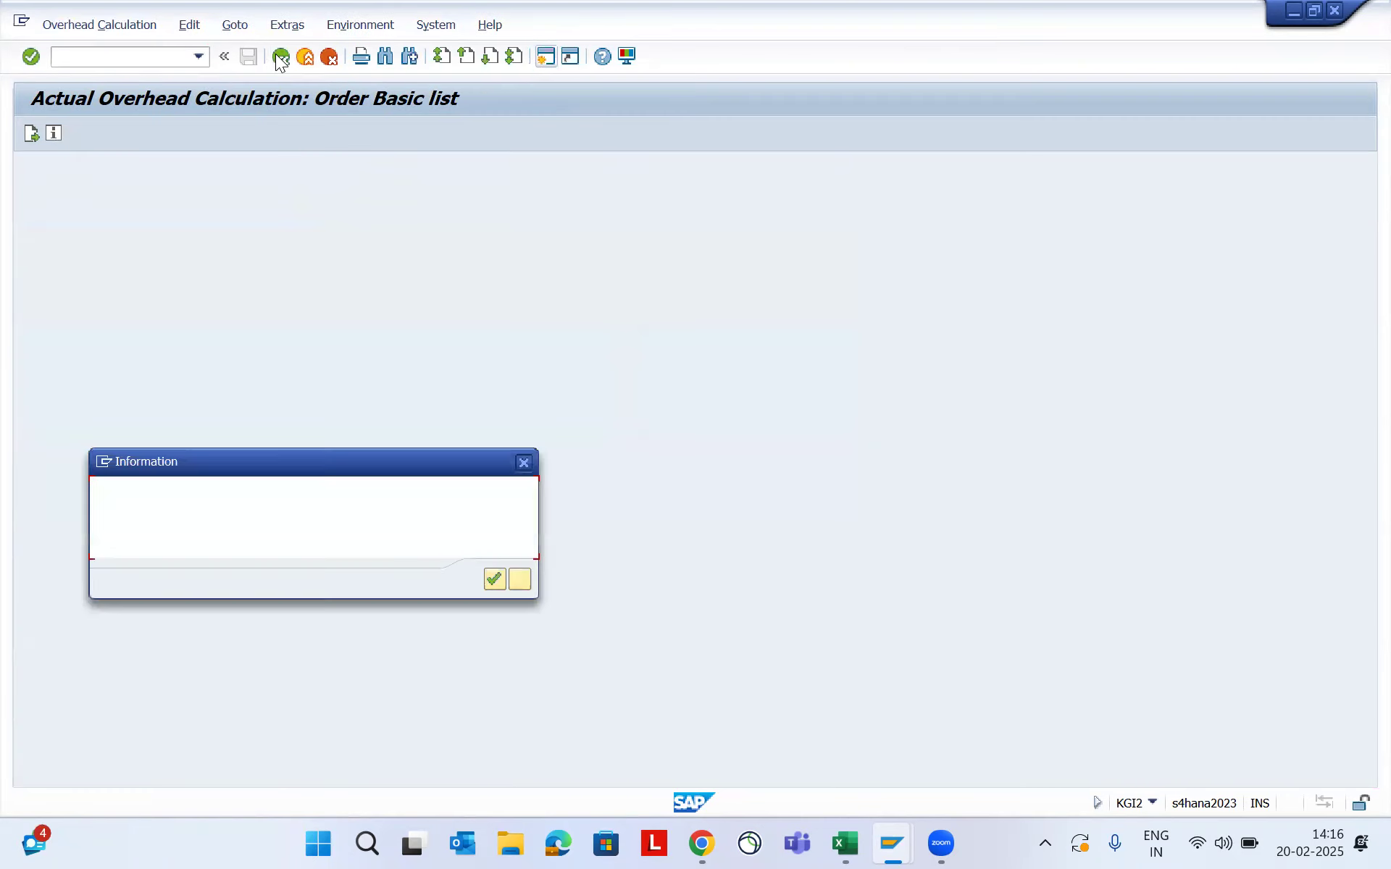
left_click(490, 581)
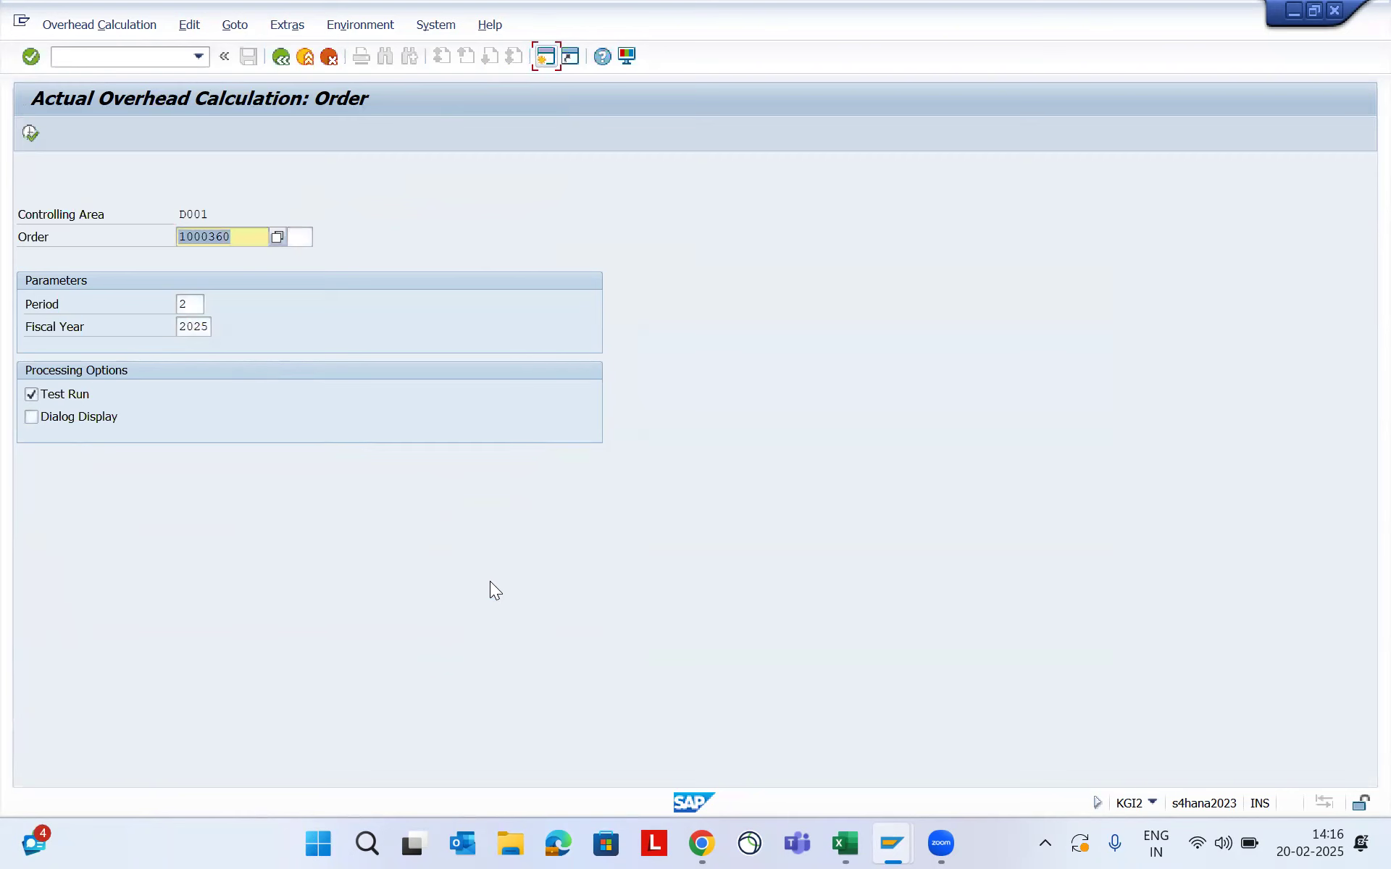
Switch to the Cost Trend-D001 session and rerun the report to review the order's actual overhead costs
mouse_move(893, 844)
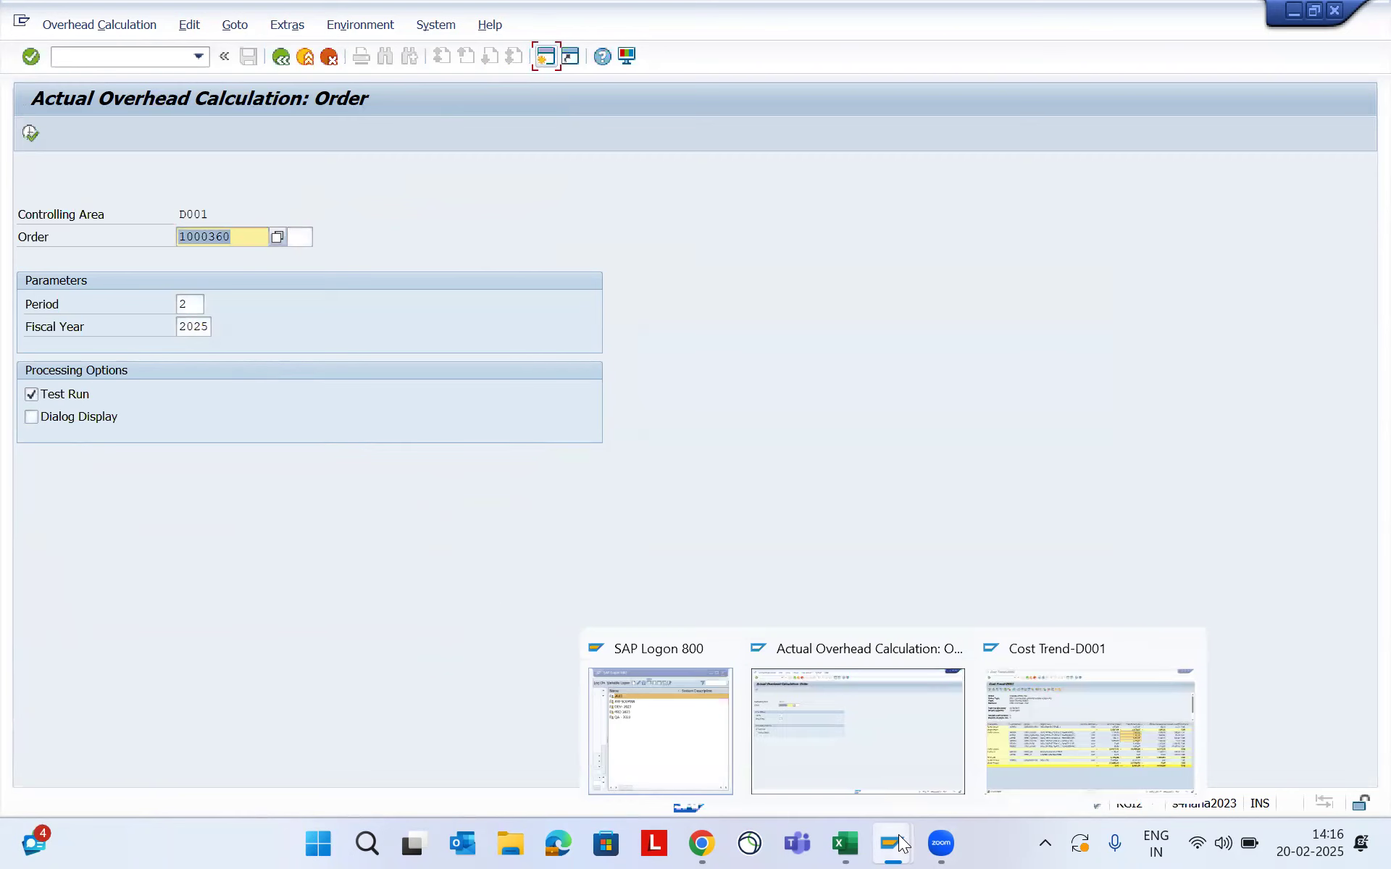
left_click(1027, 755)
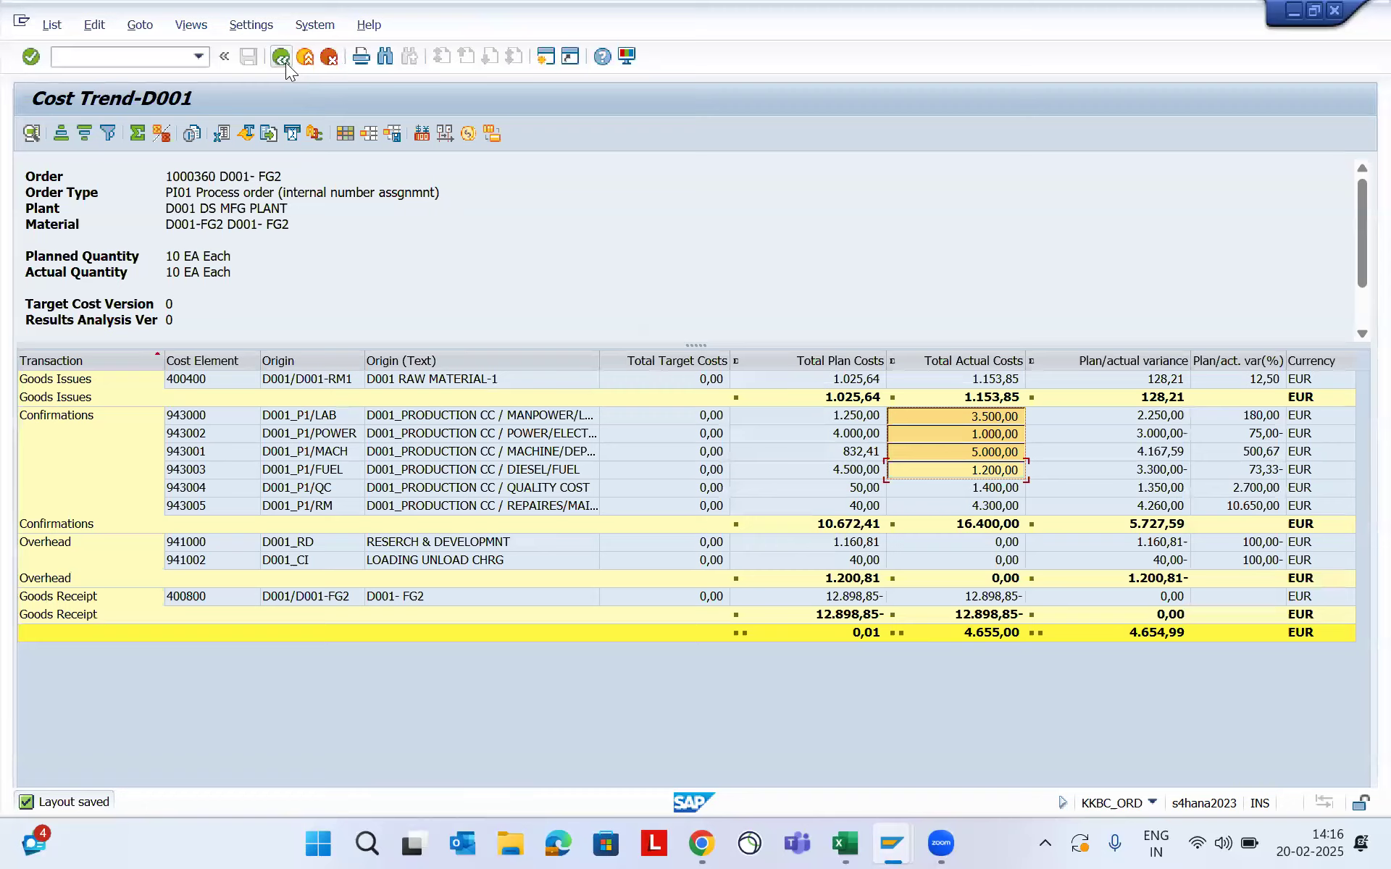
left_click(285, 62)
left_click(30, 133)
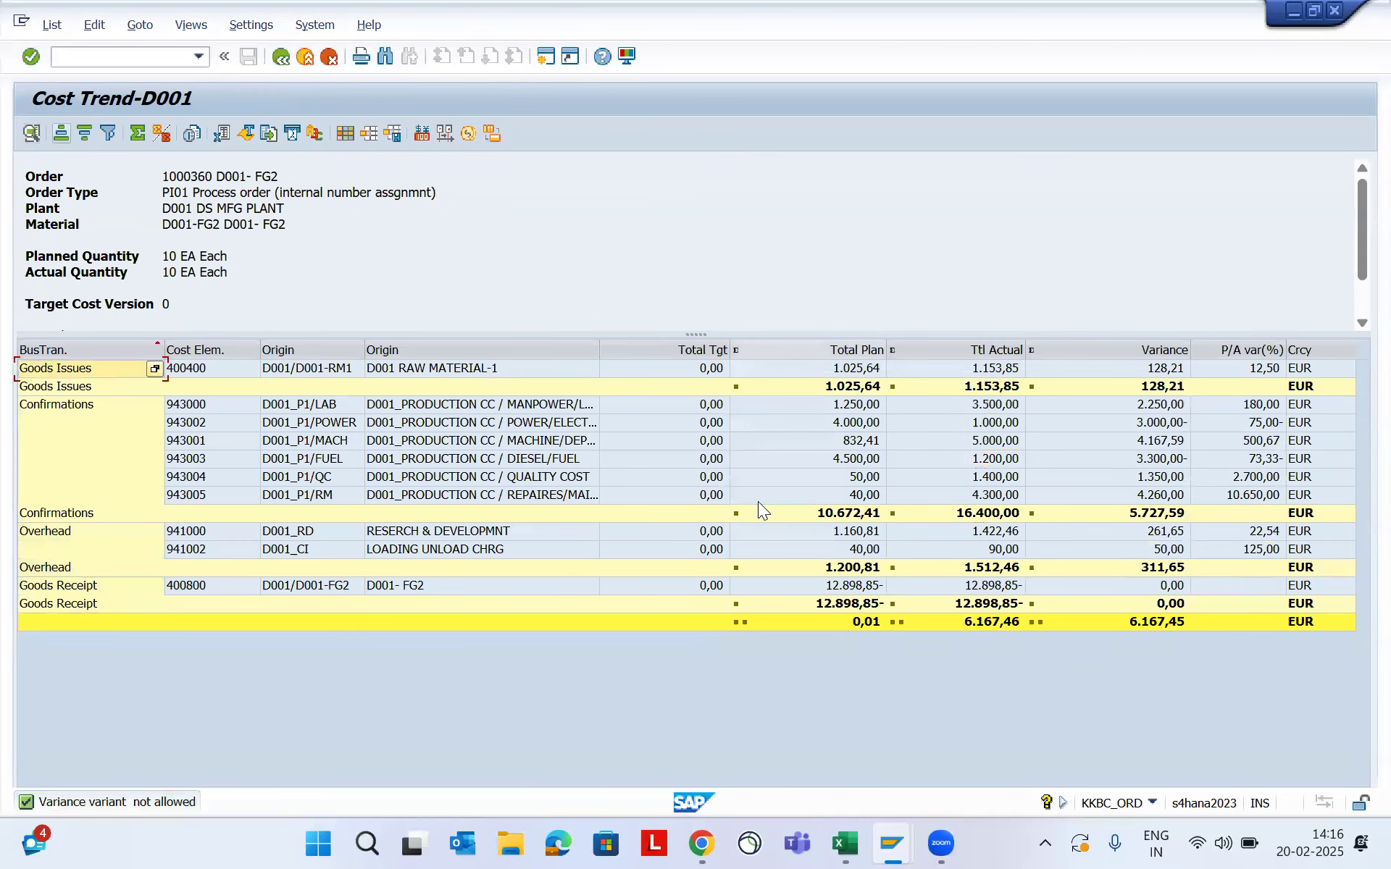
Examine the actual costs of the research and development and loading overheads against the labour, quality and repairs confirmation lines
double_click(954, 538)
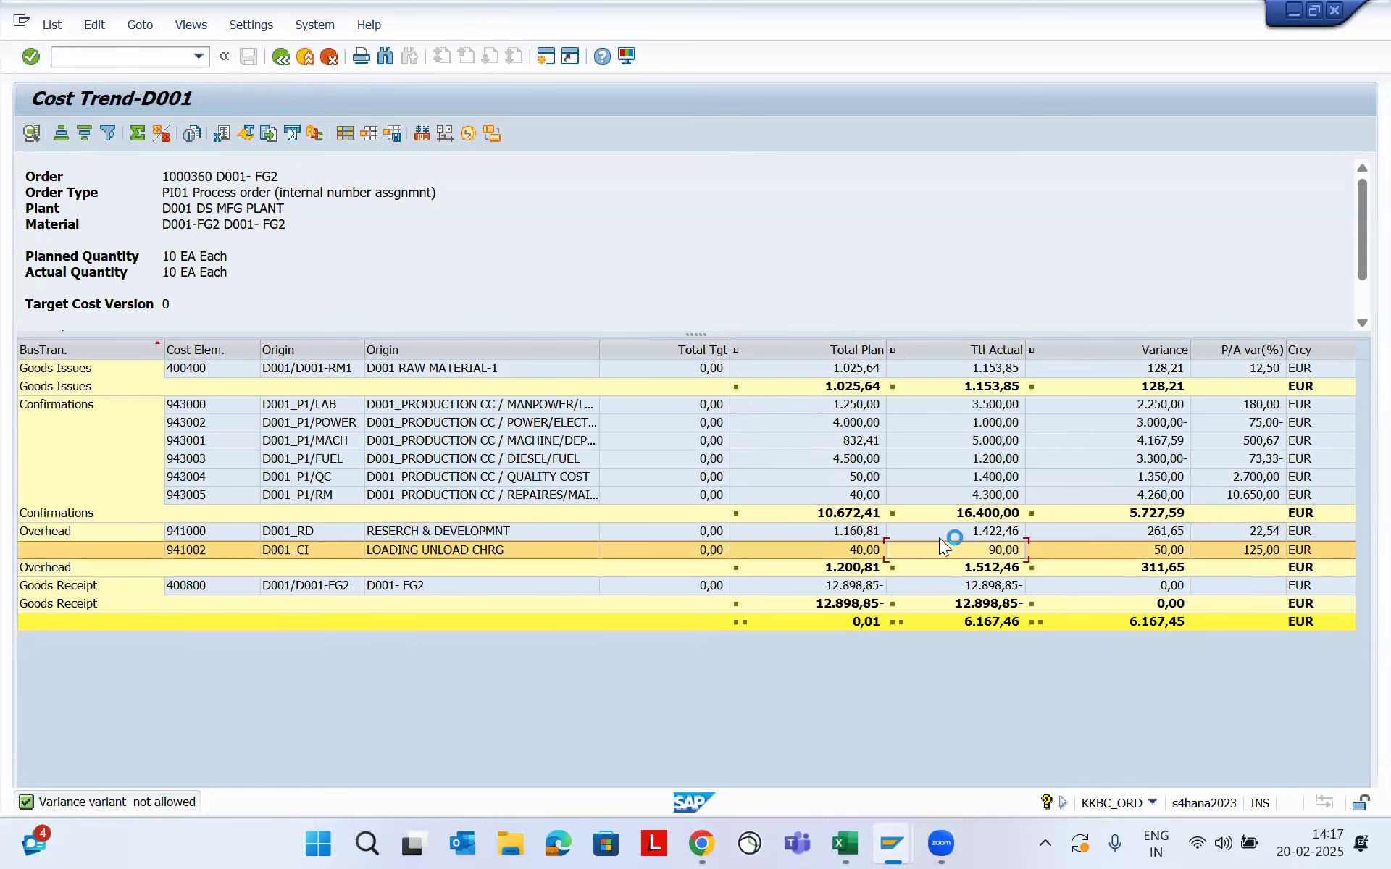
left_click(987, 545)
left_click(983, 530)
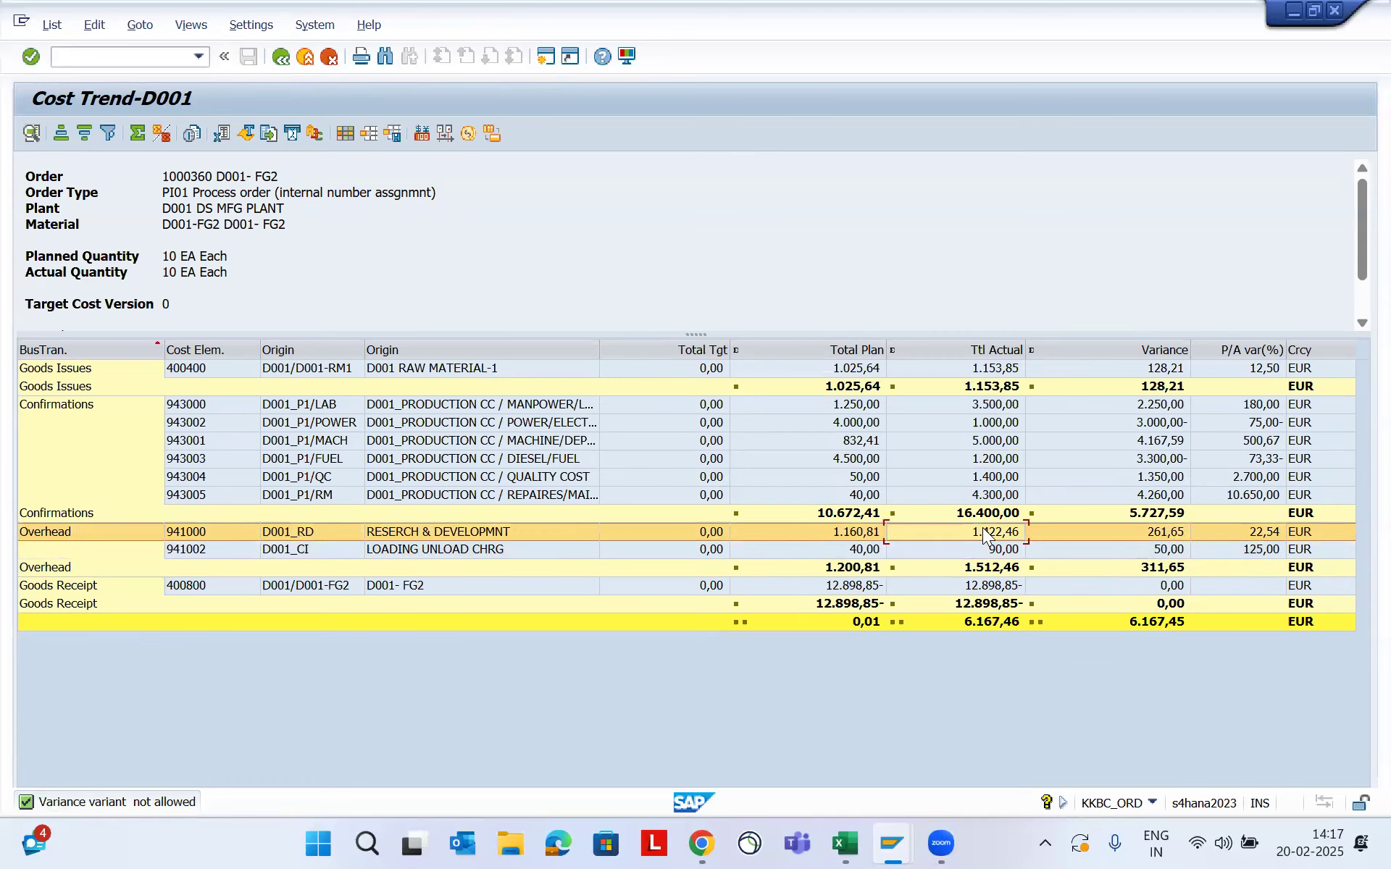
left_click(979, 549)
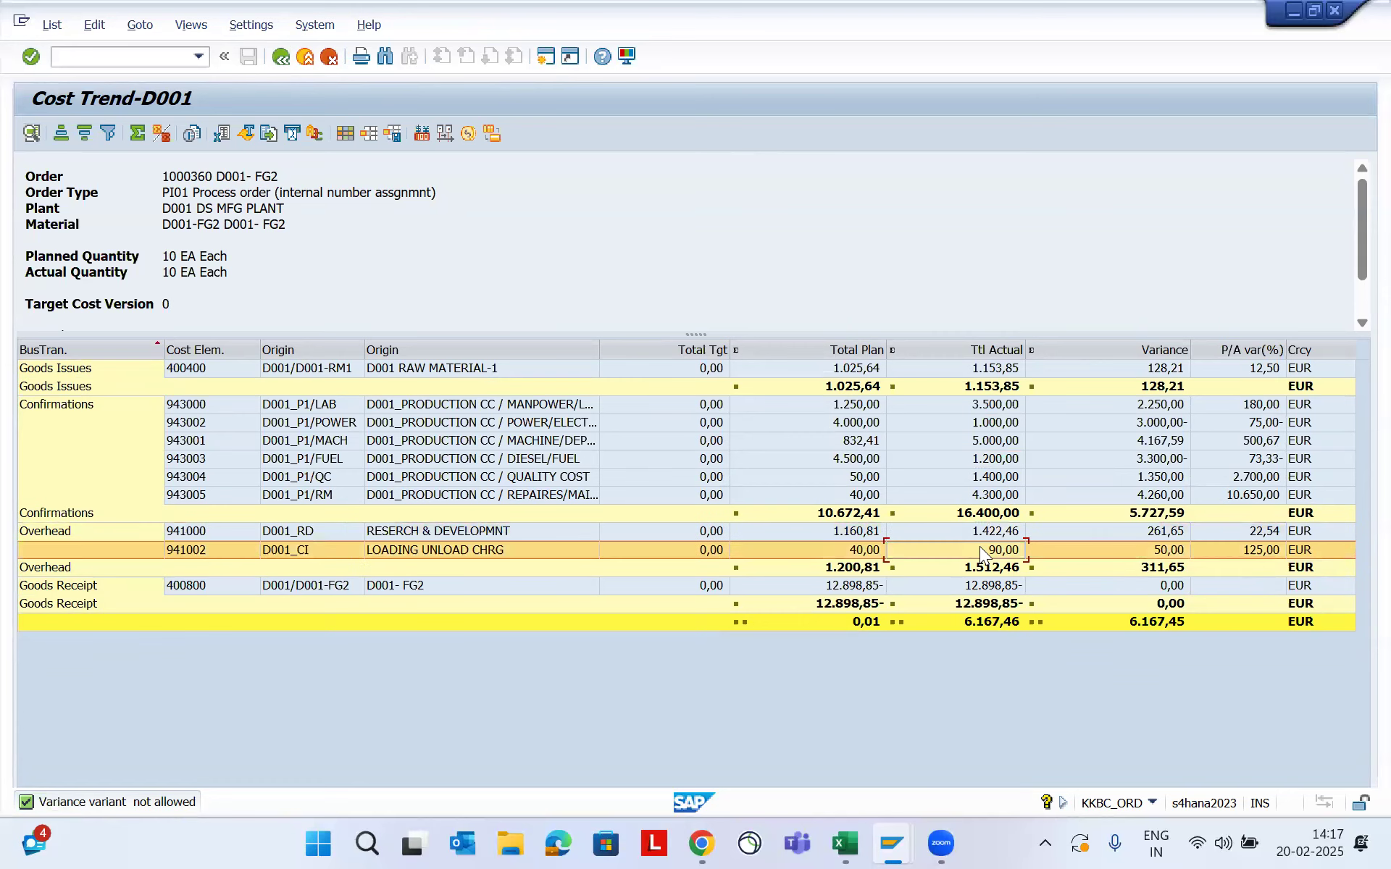
left_click(962, 536)
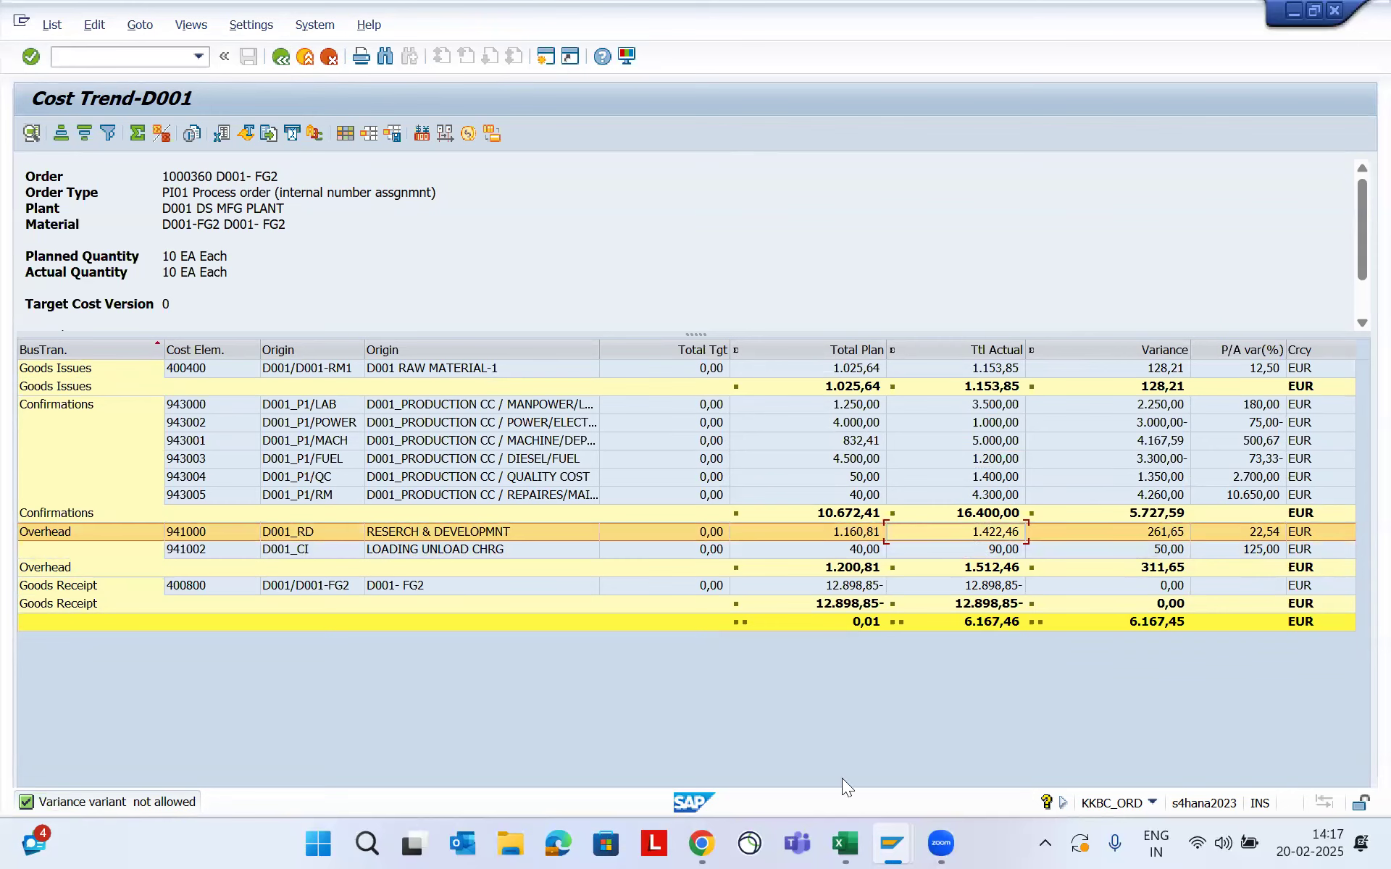
left_click(998, 400)
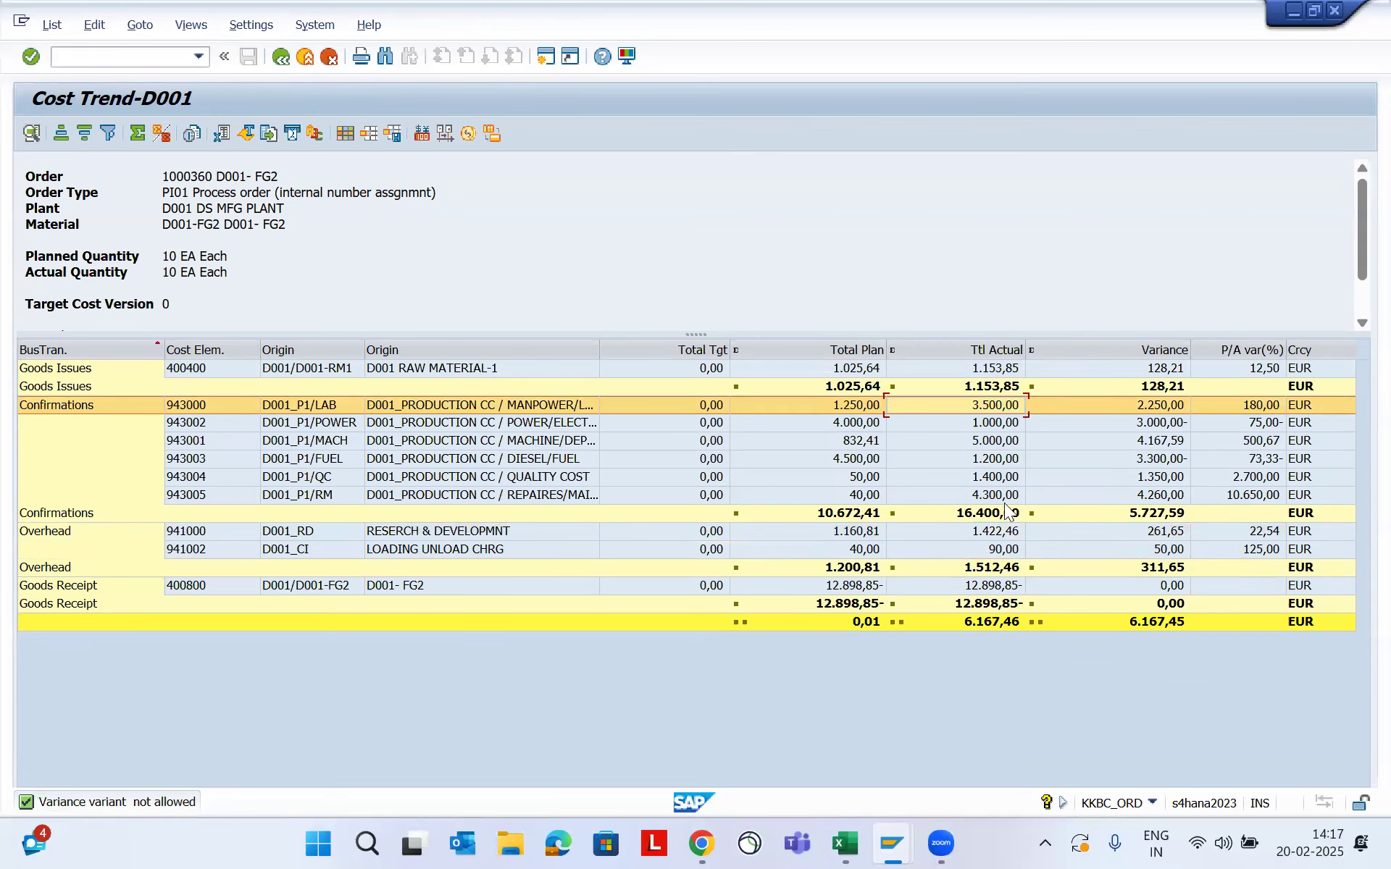
left_click(995, 536)
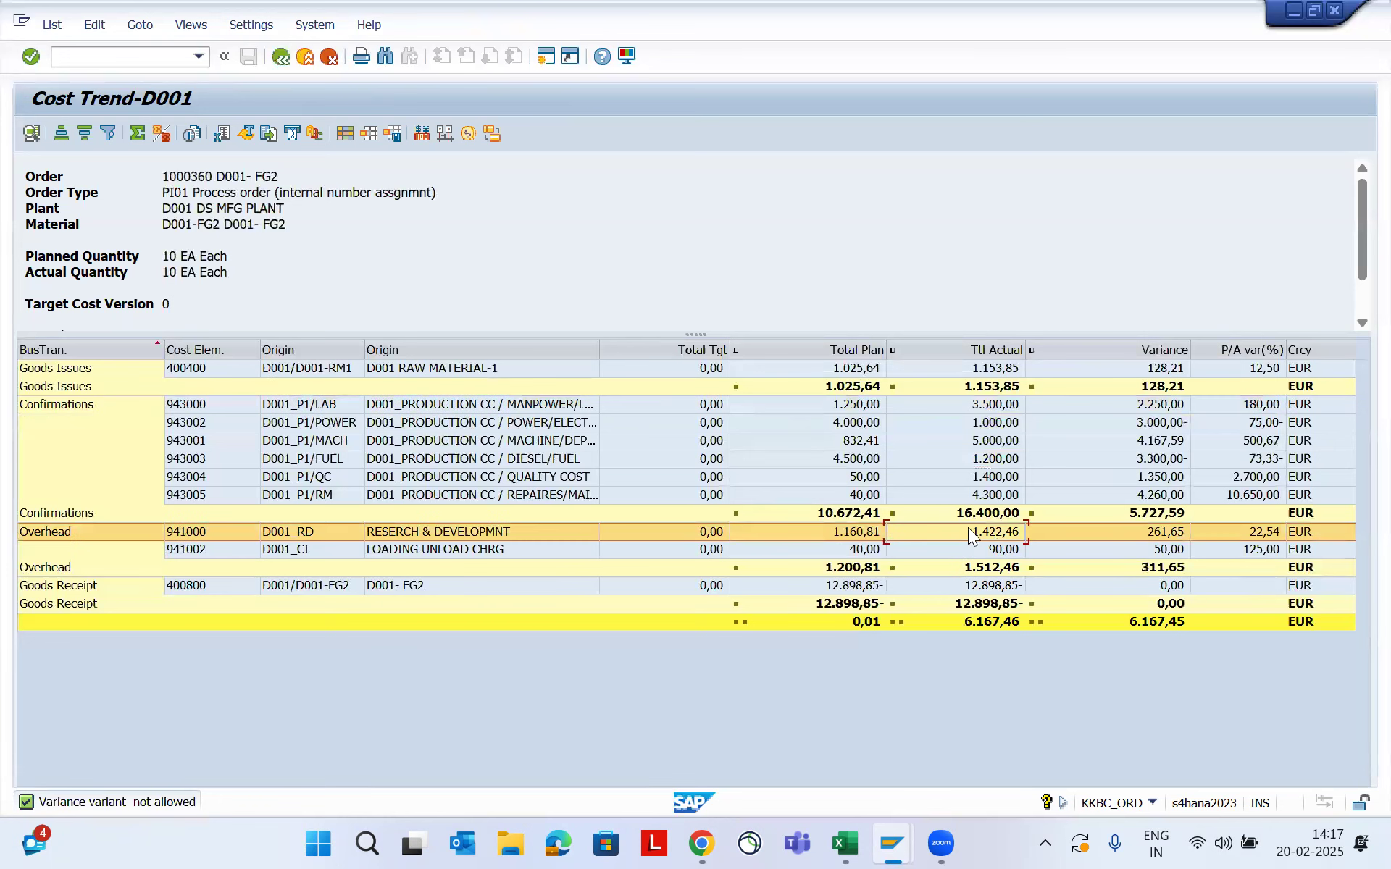
left_click(991, 479)
left_click(987, 493)
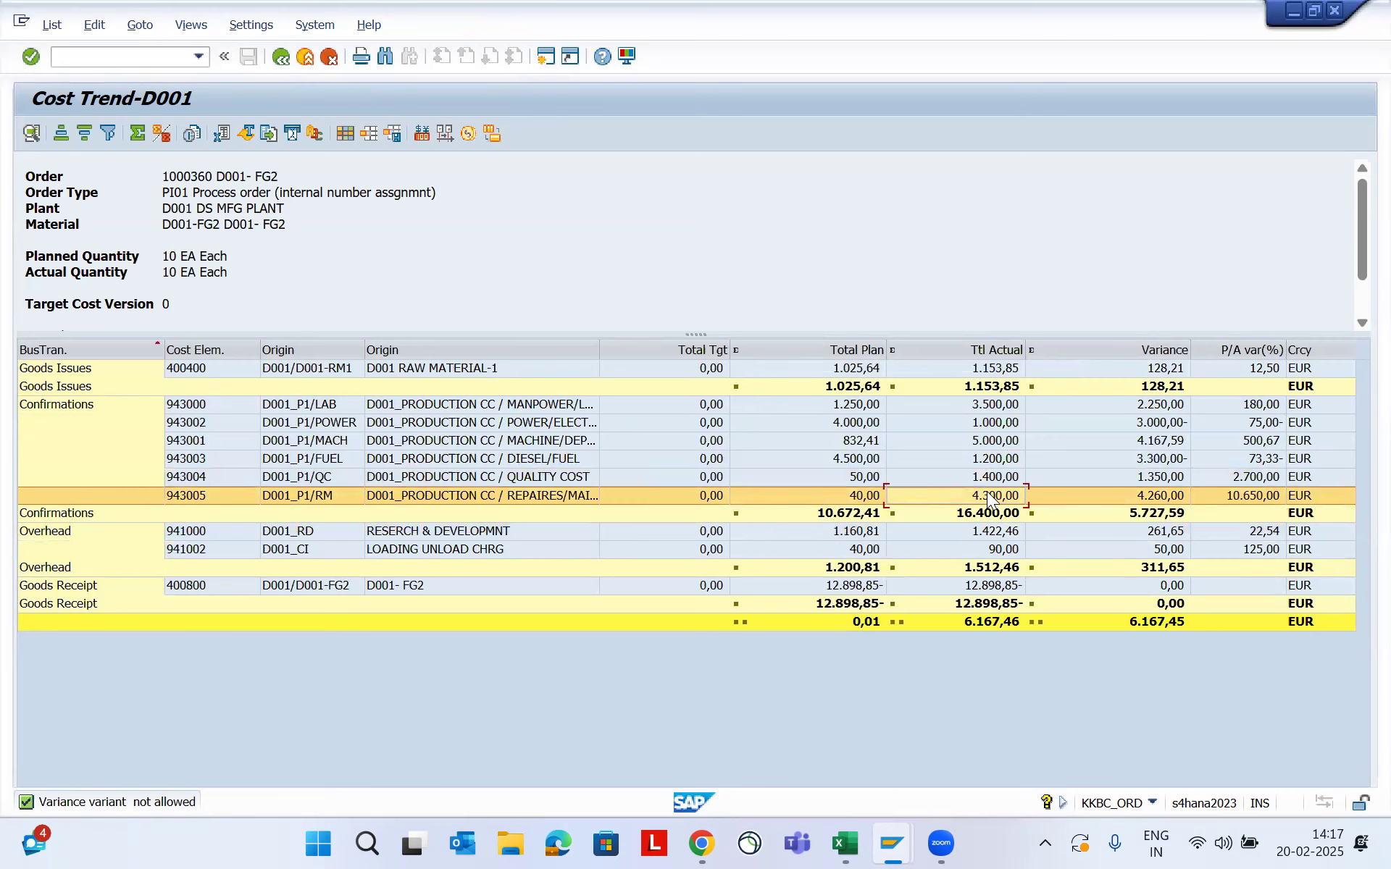
Review the actual costs for the raw material goods issue, the D001-FG2 goods receipt and the report's overall balance
left_click(955, 367)
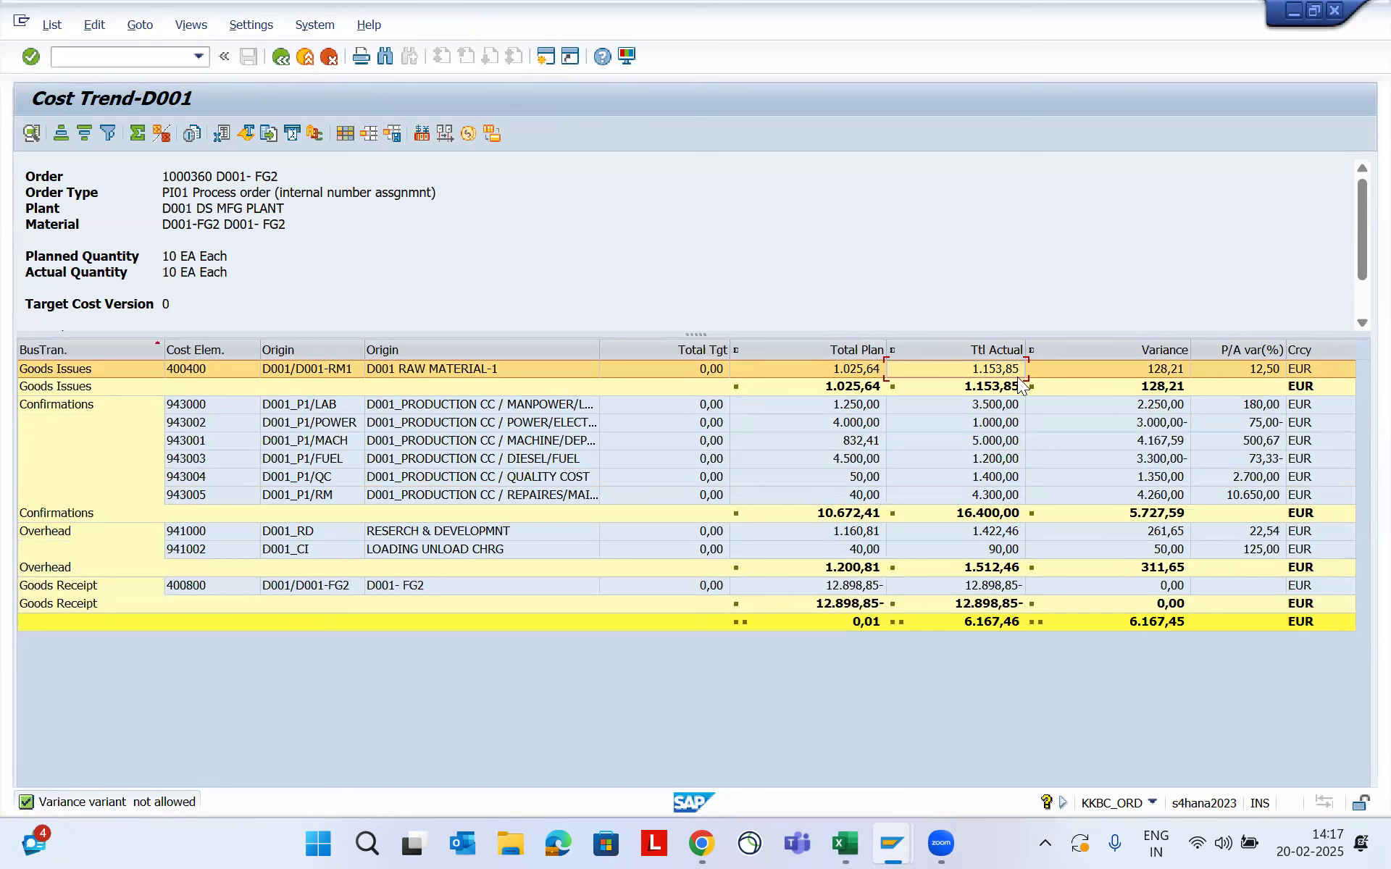
left_click(980, 587)
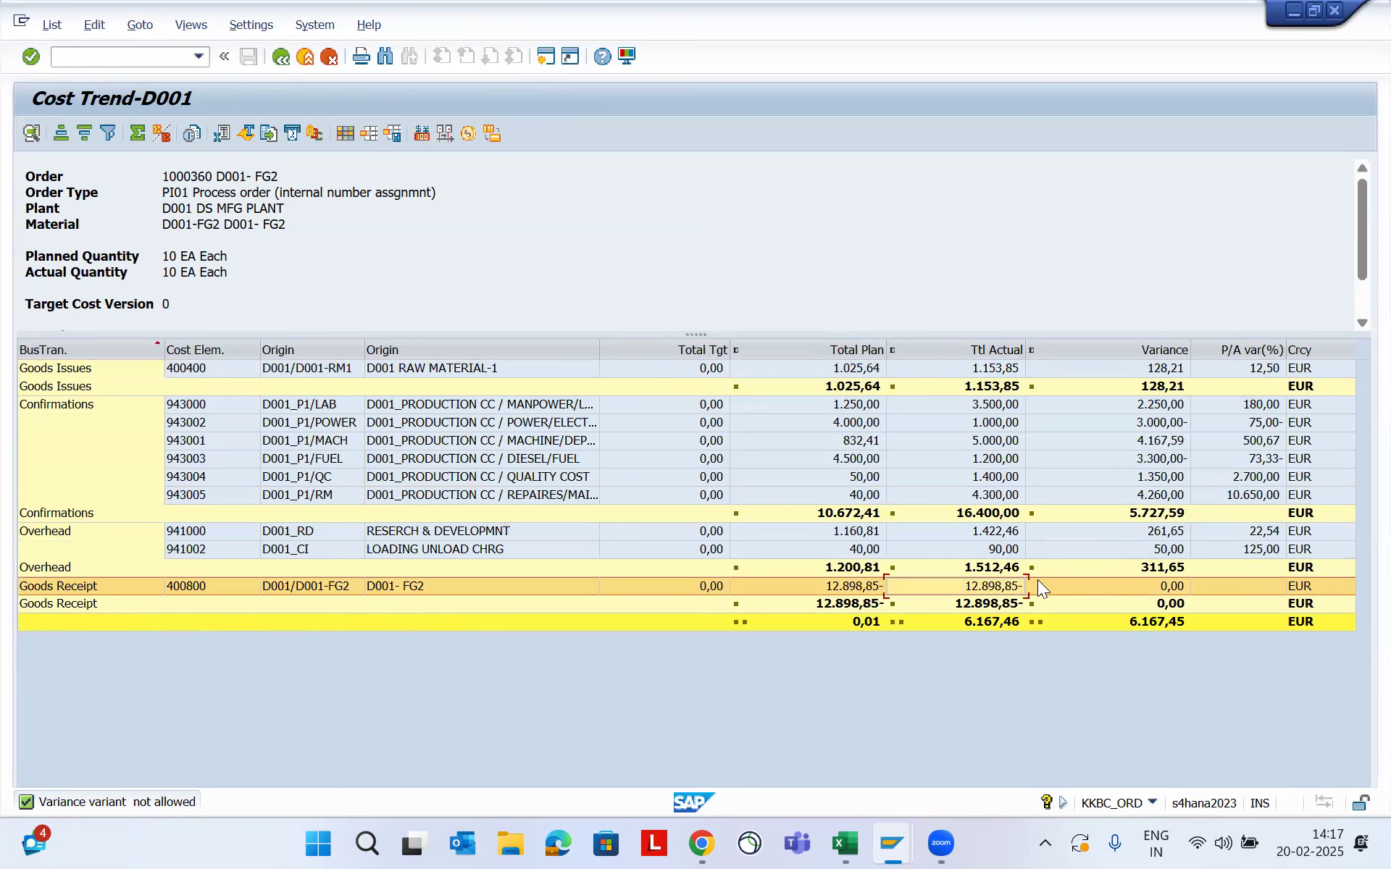
left_click(976, 349)
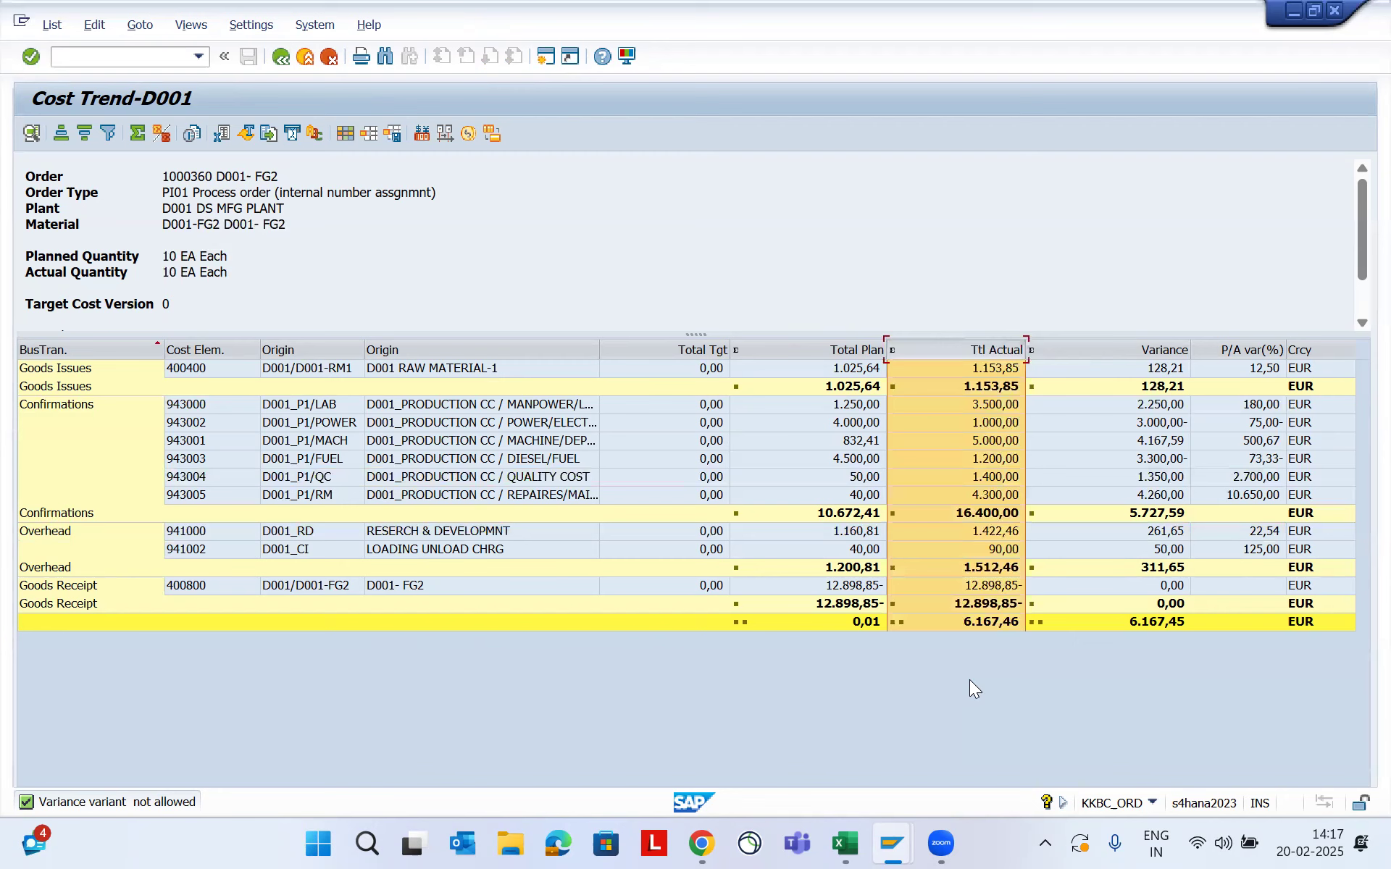
left_click(953, 625)
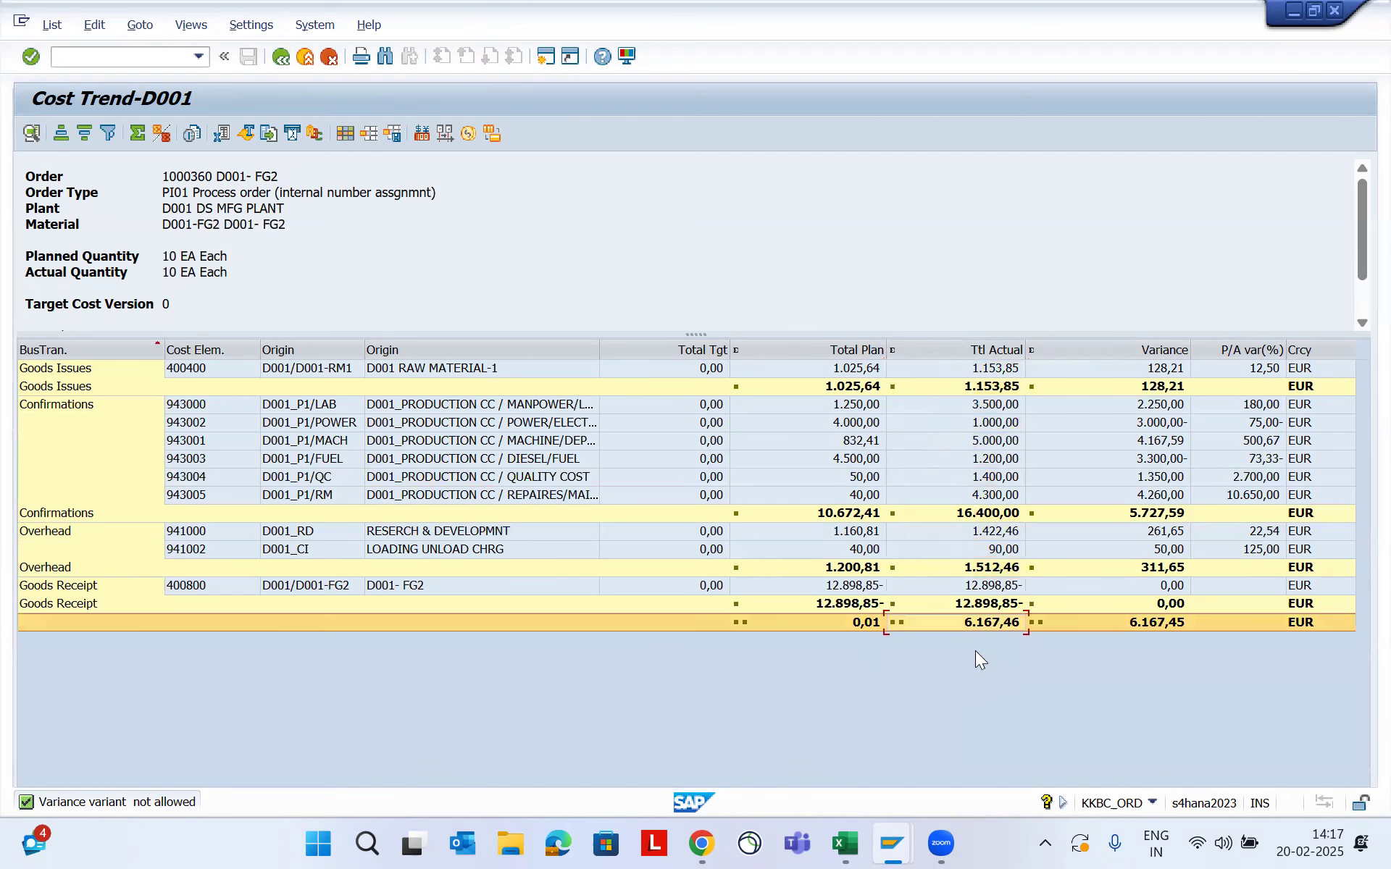
left_click(970, 604)
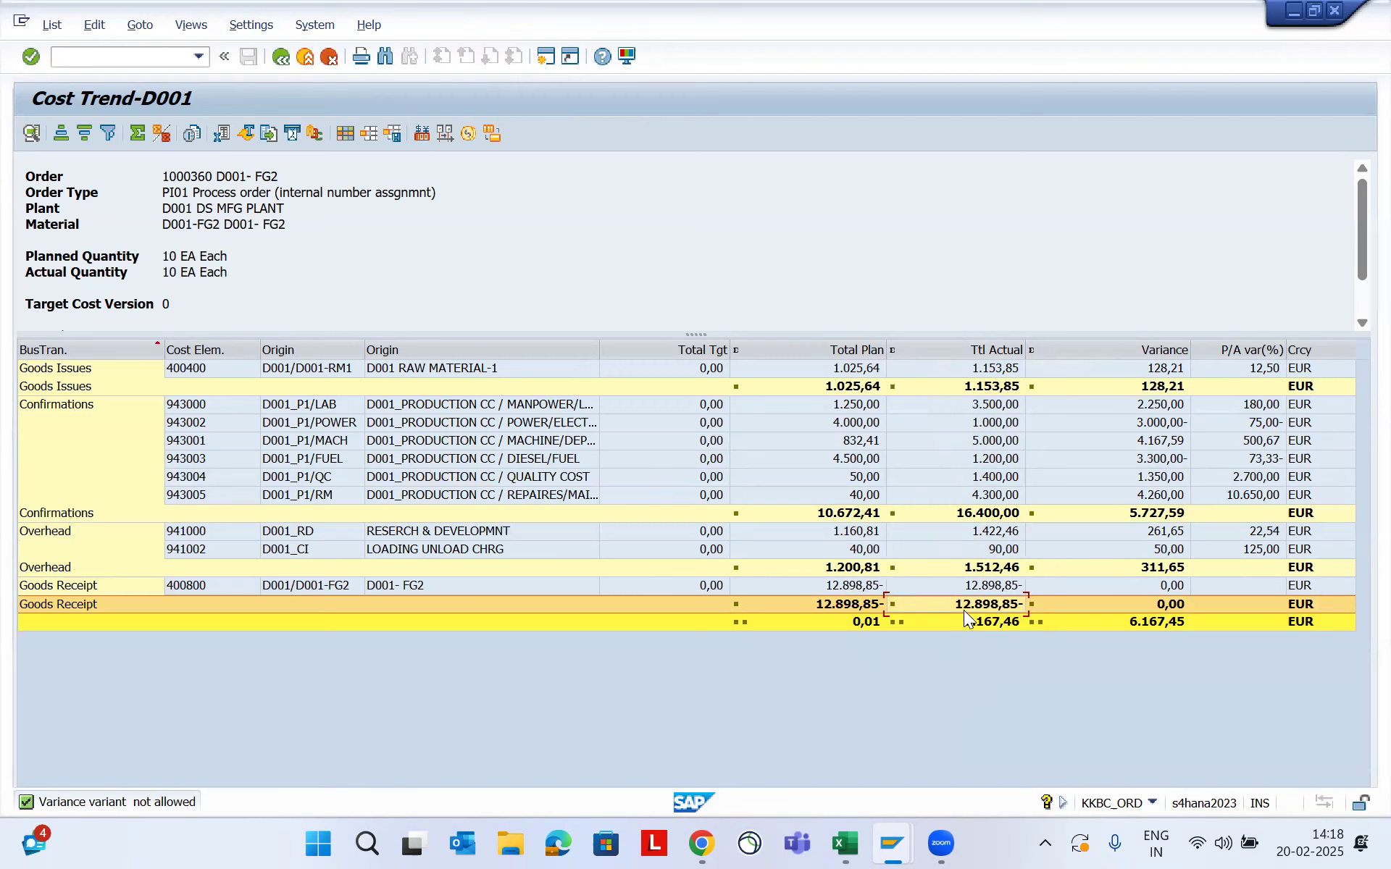
left_click(378, 587)
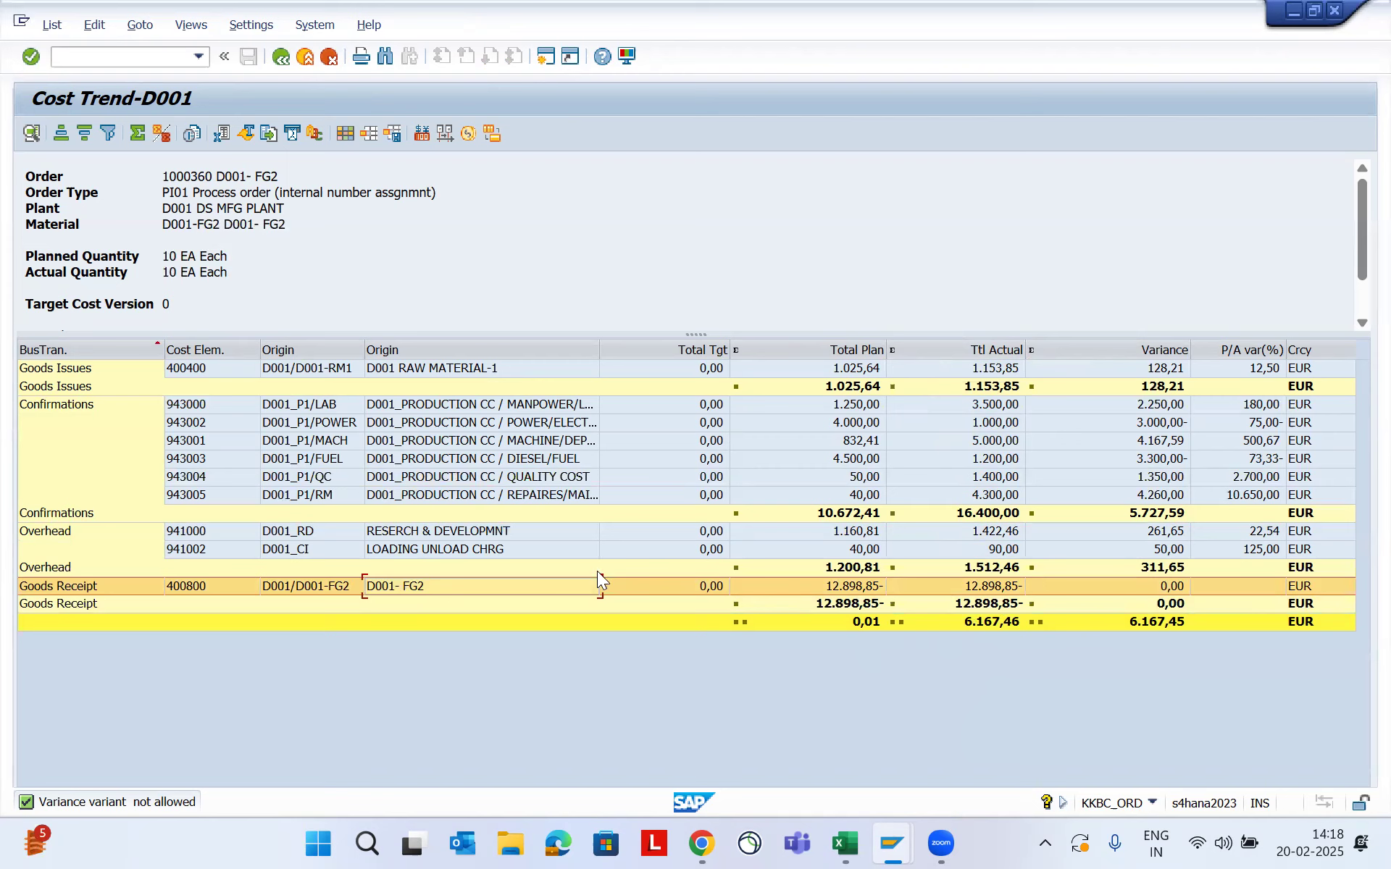
left_click(996, 606)
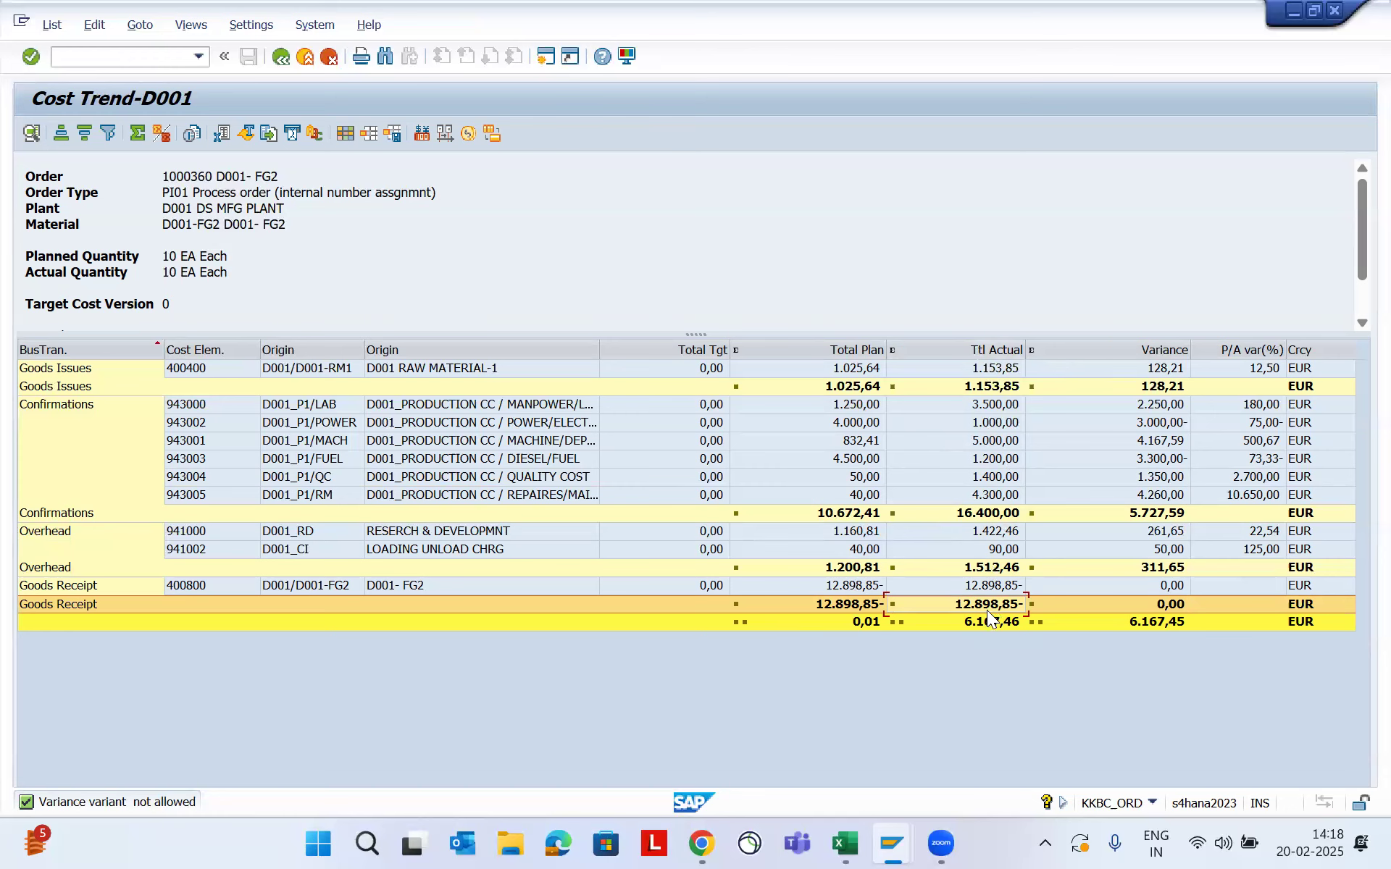
left_click(967, 587)
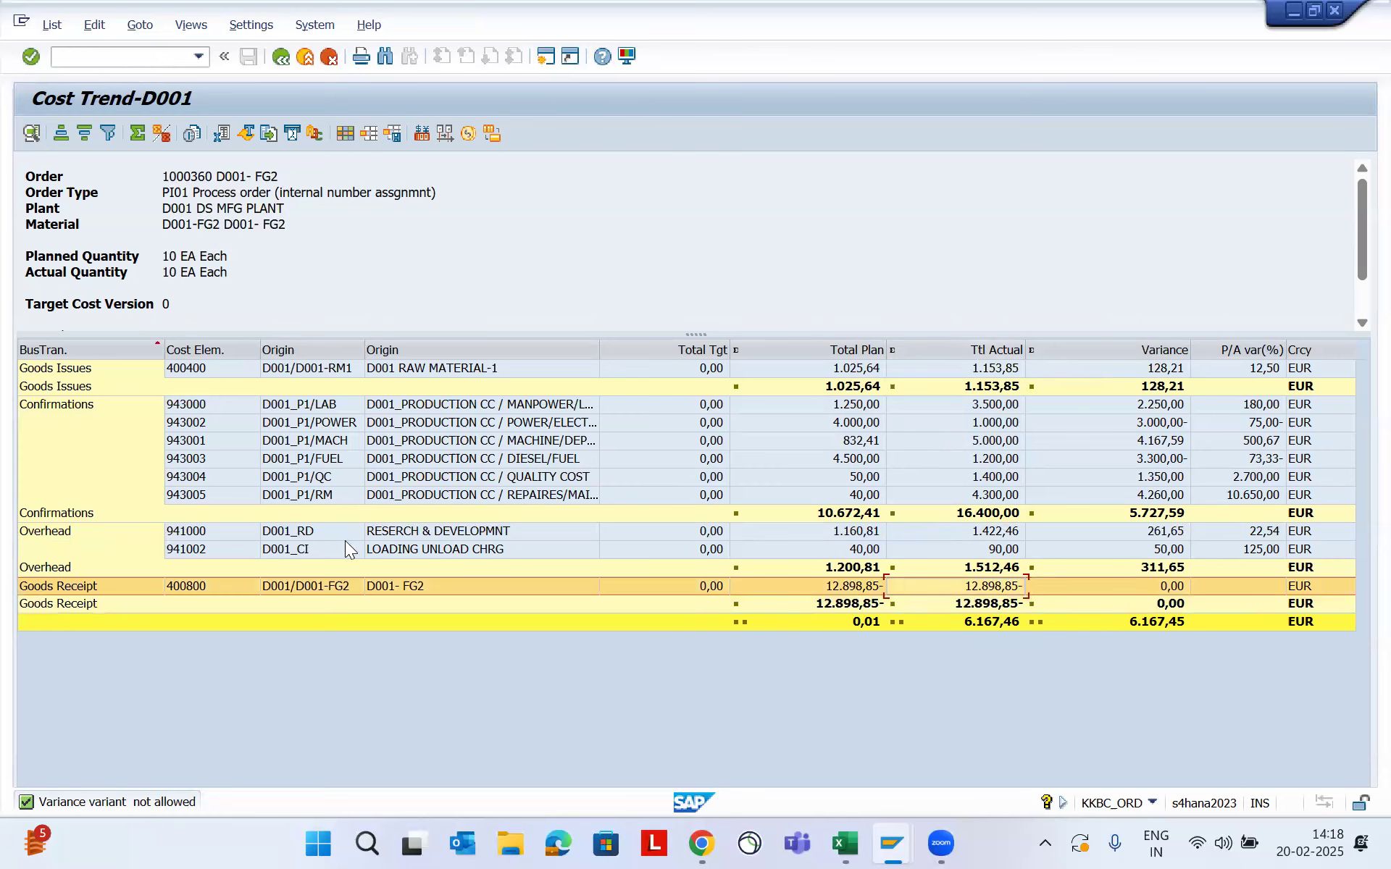
Filter the Cost Trend report's business transaction column on Goods Receipt
left_click(124, 351)
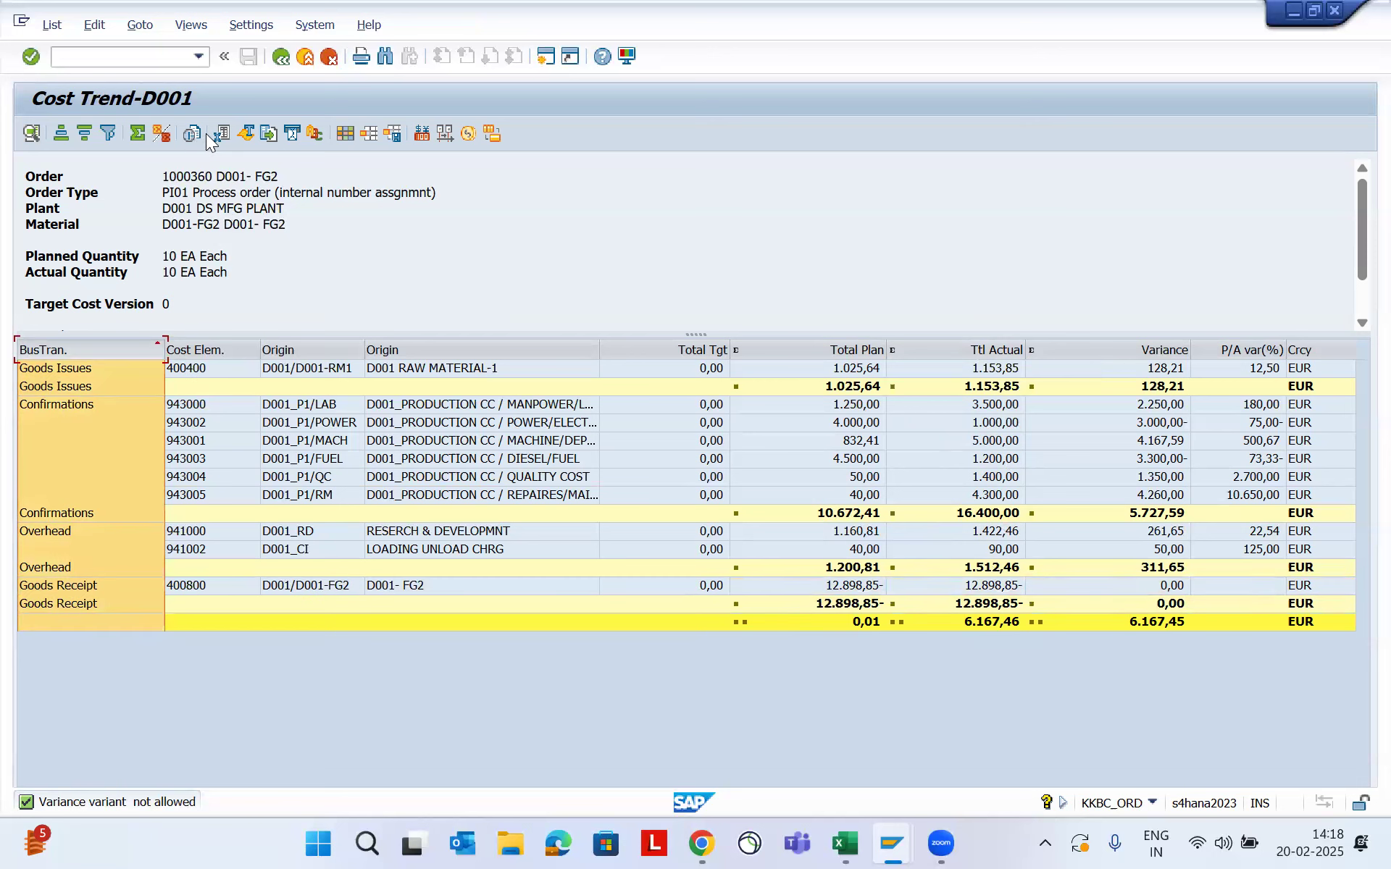
left_click(109, 131)
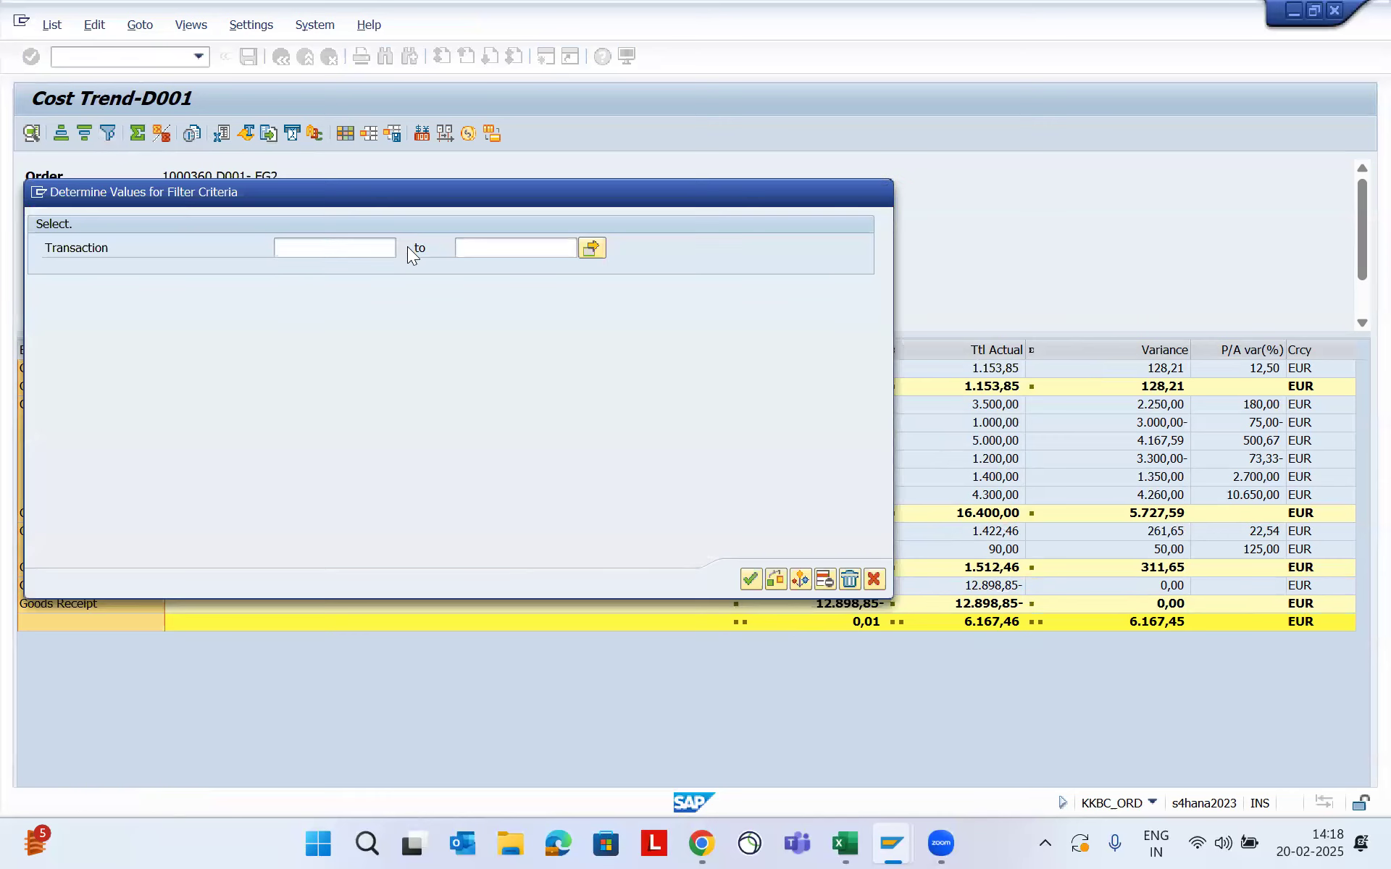
left_click(407, 246)
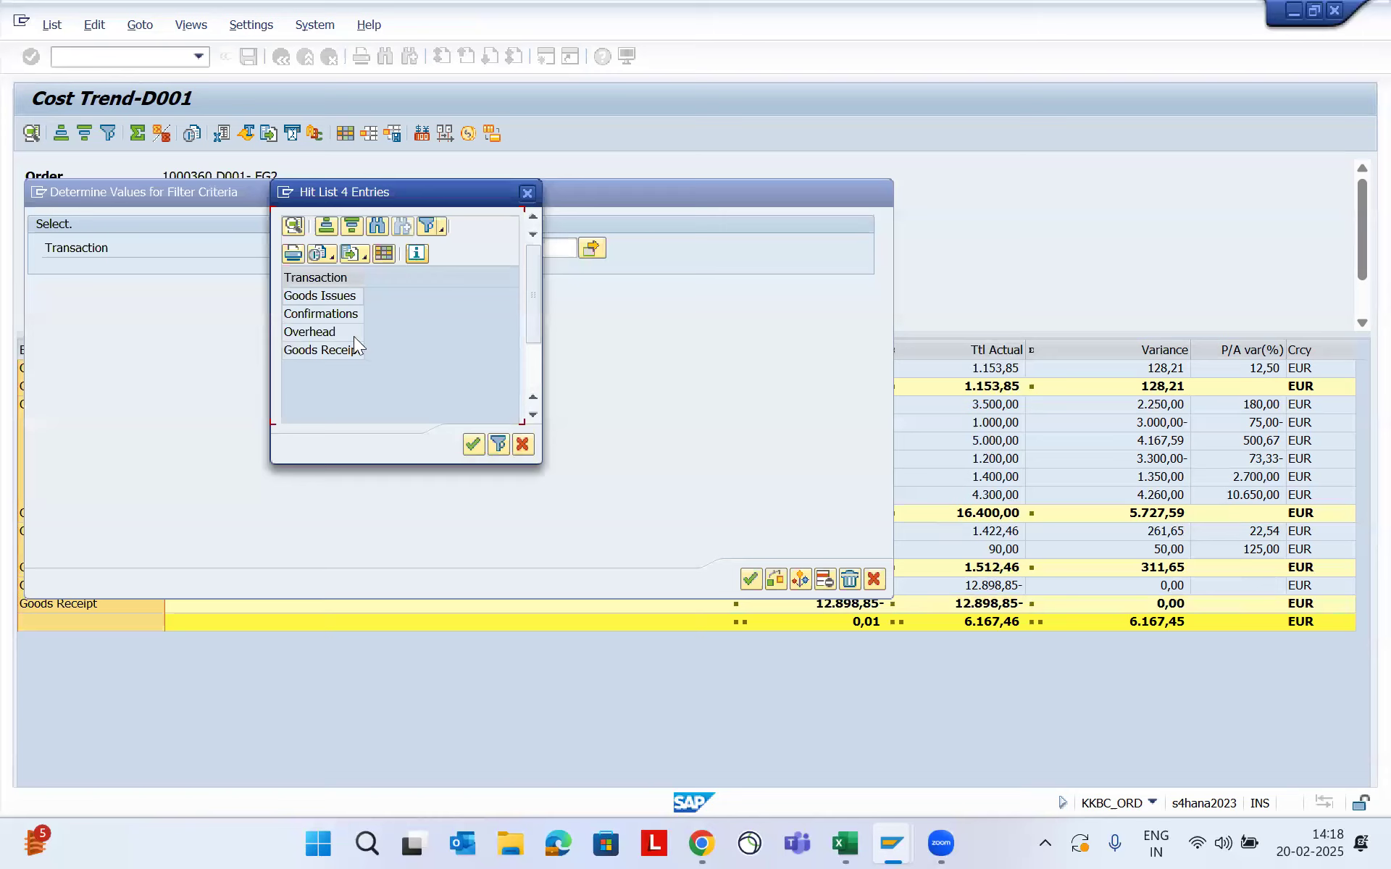
left_click(335, 352)
double_click(333, 350)
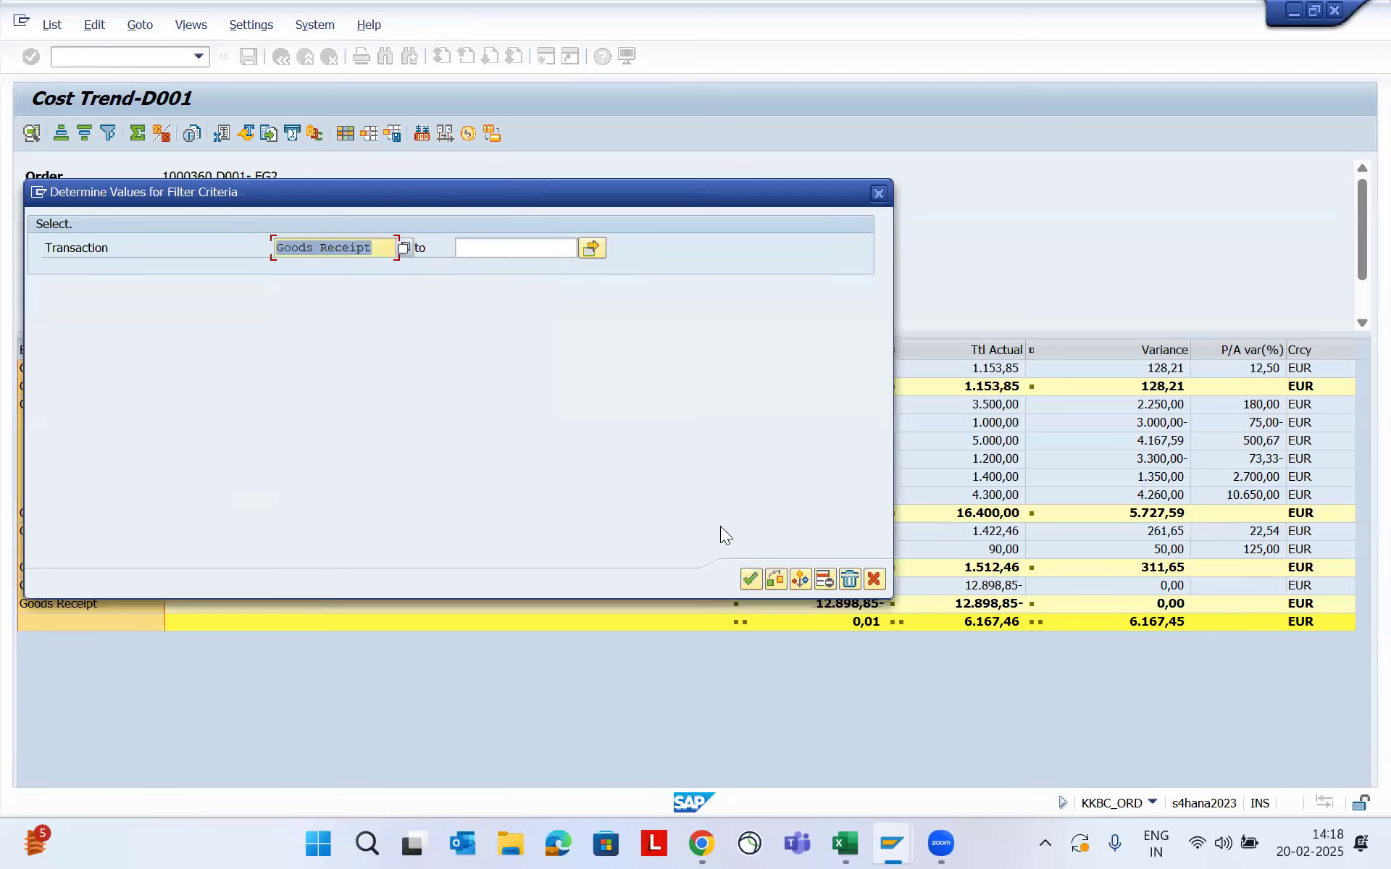
left_click(750, 579)
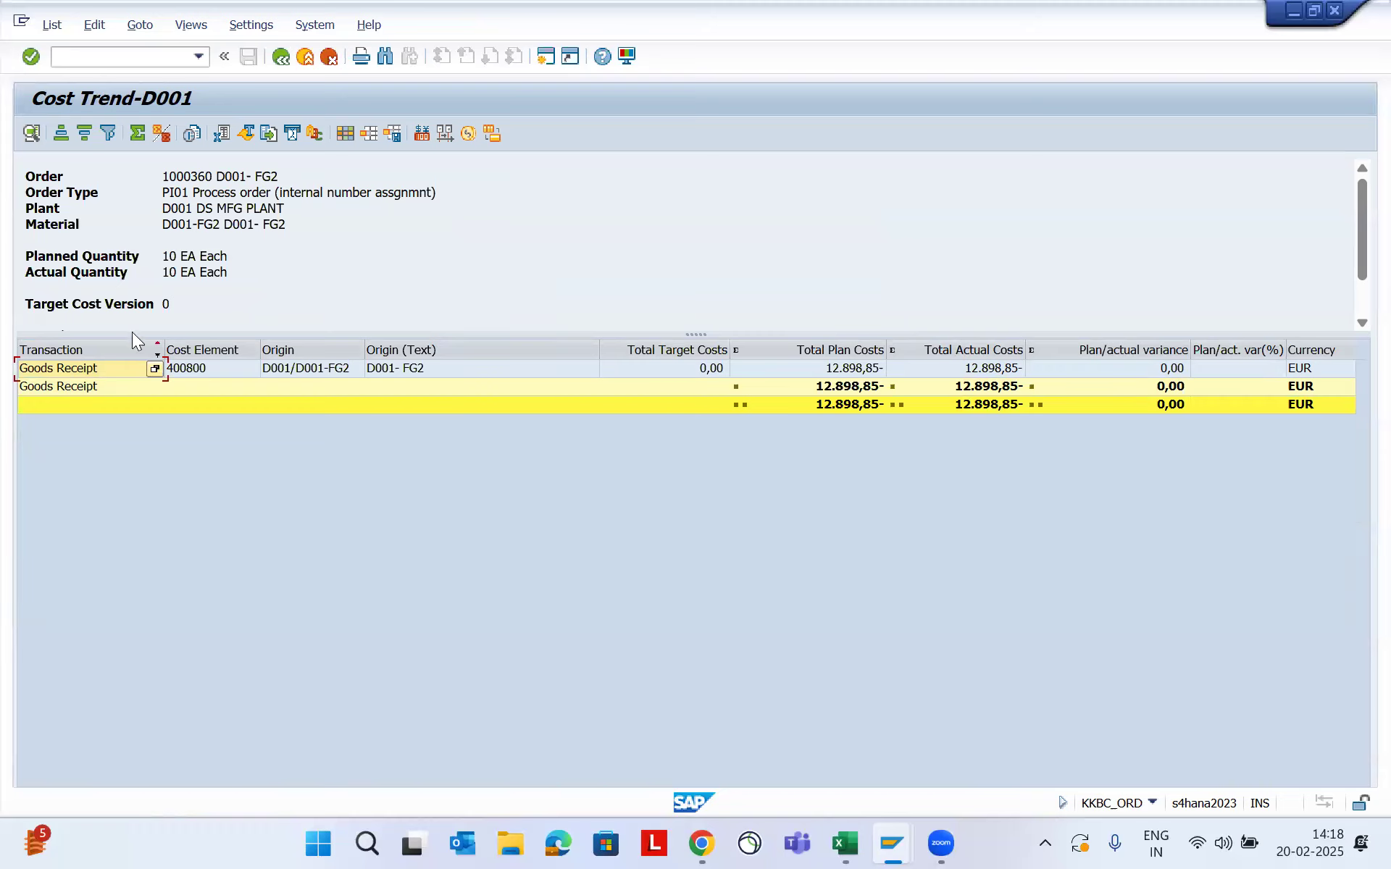
Change the transaction filter to Not Equal To Goods Receipt so that goods receipt lines are excluded from the report
left_click(118, 350)
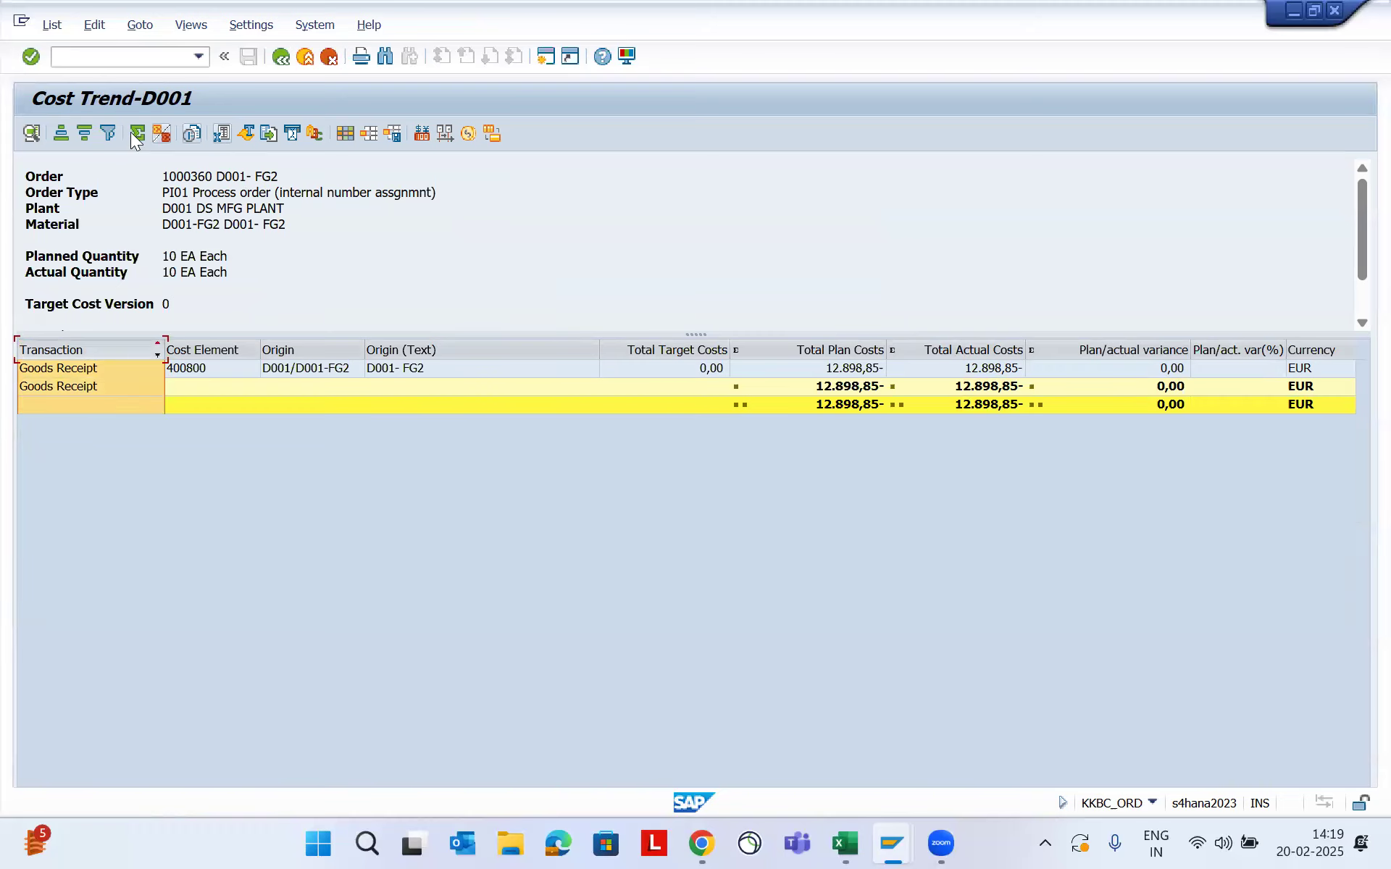
left_click(108, 134)
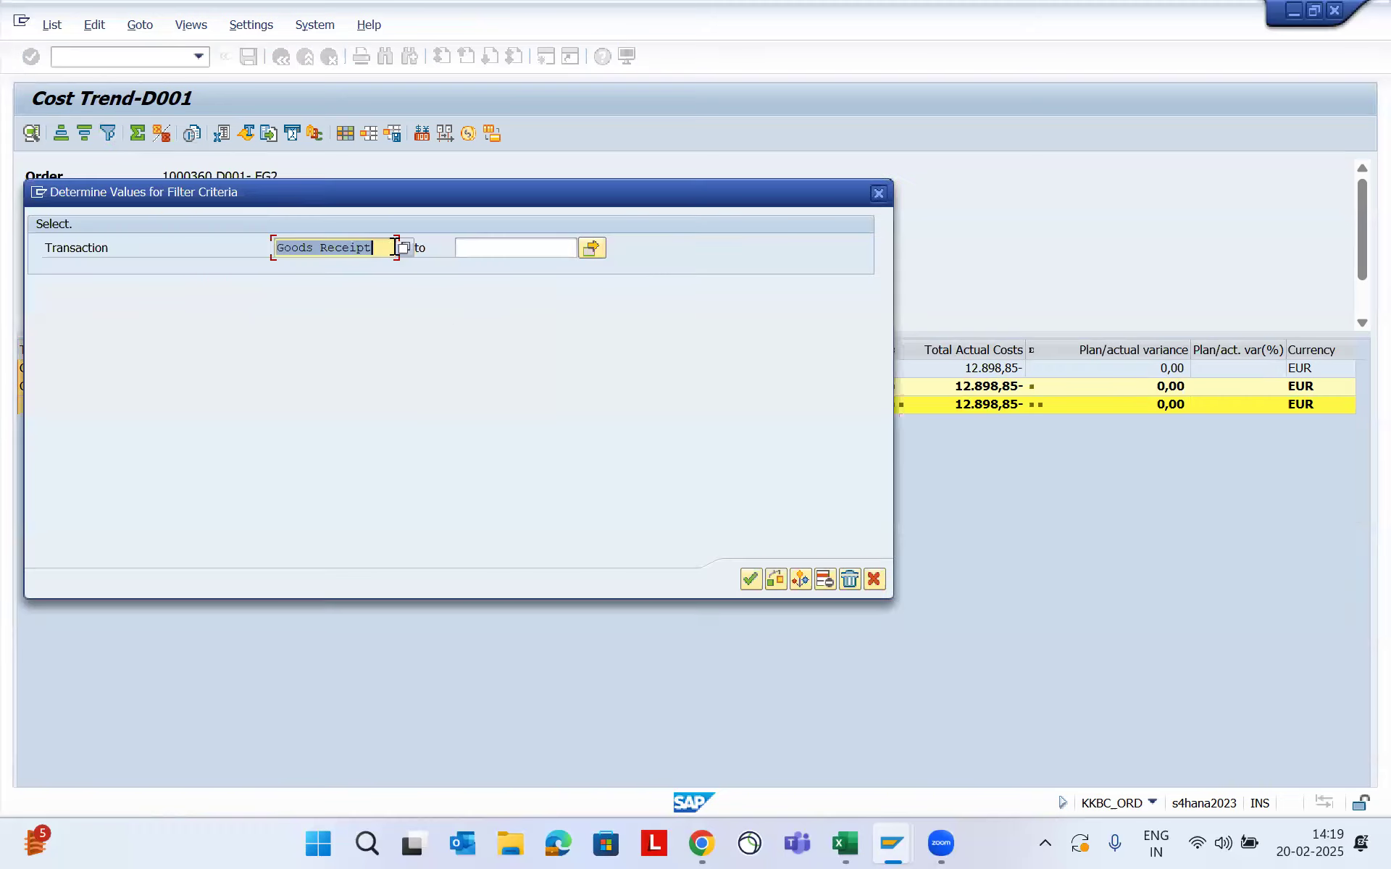
left_click(800, 581)
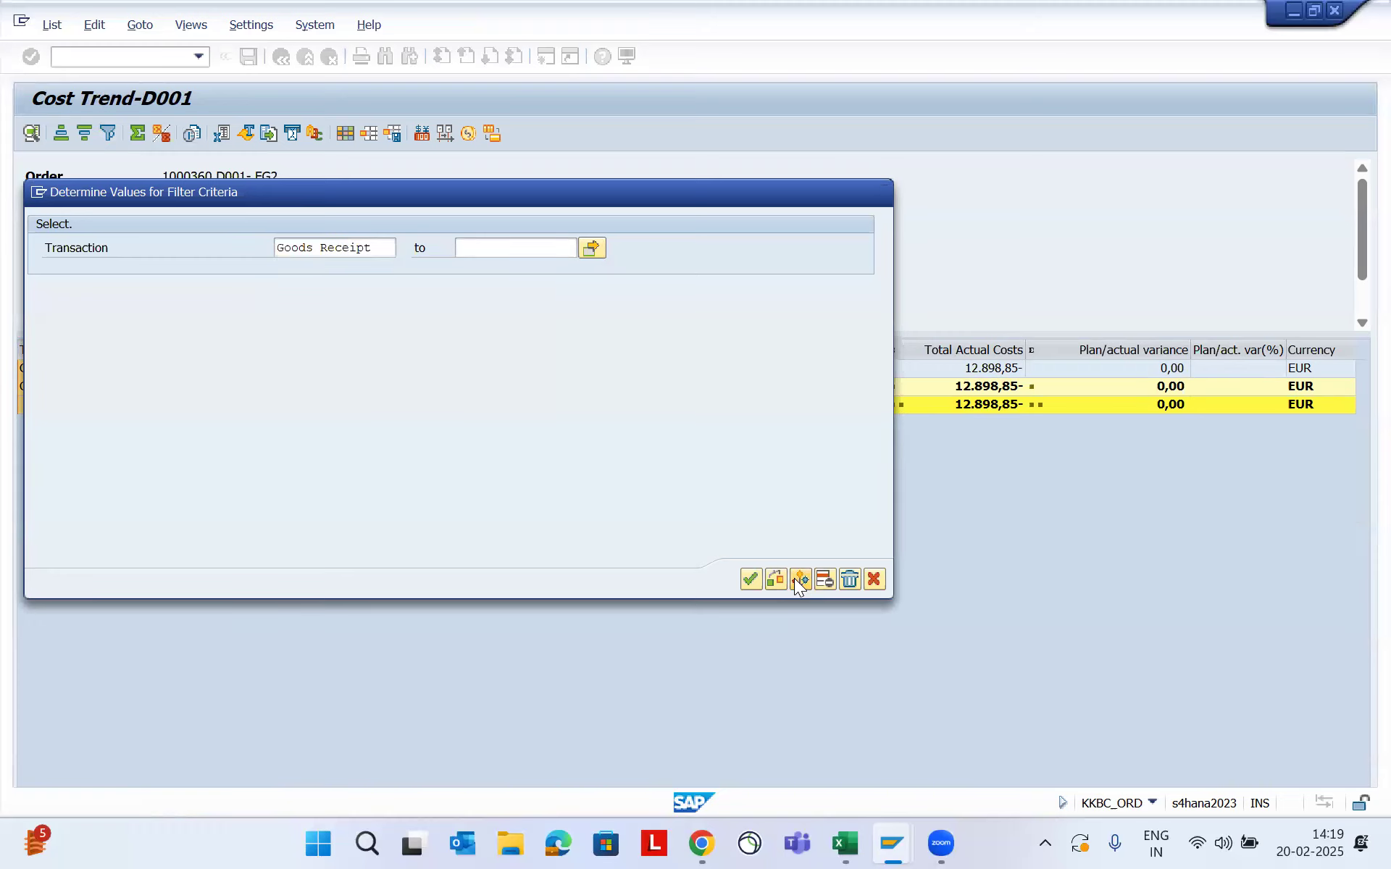
double_click(364, 248)
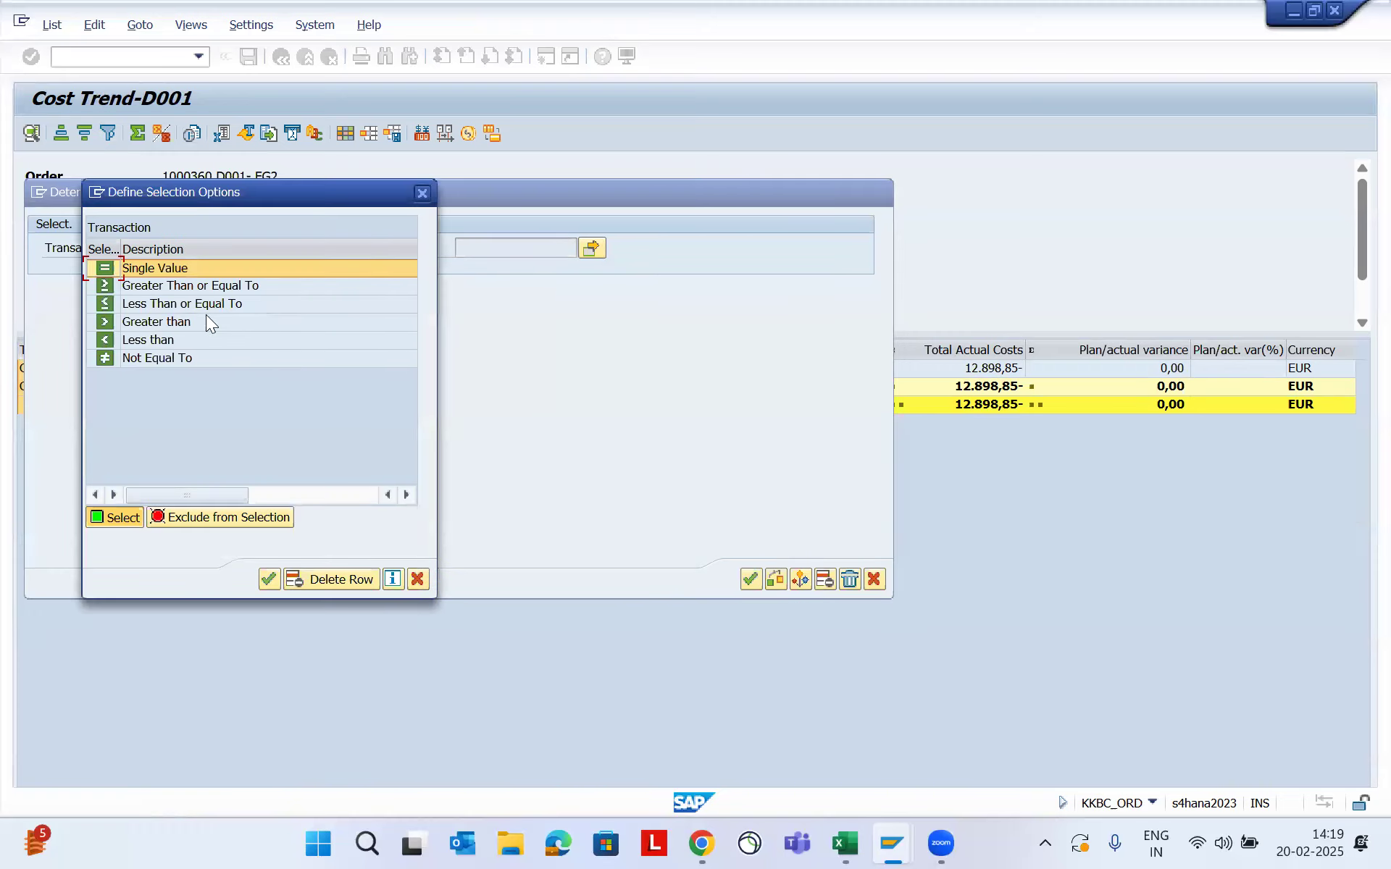
double_click(139, 357)
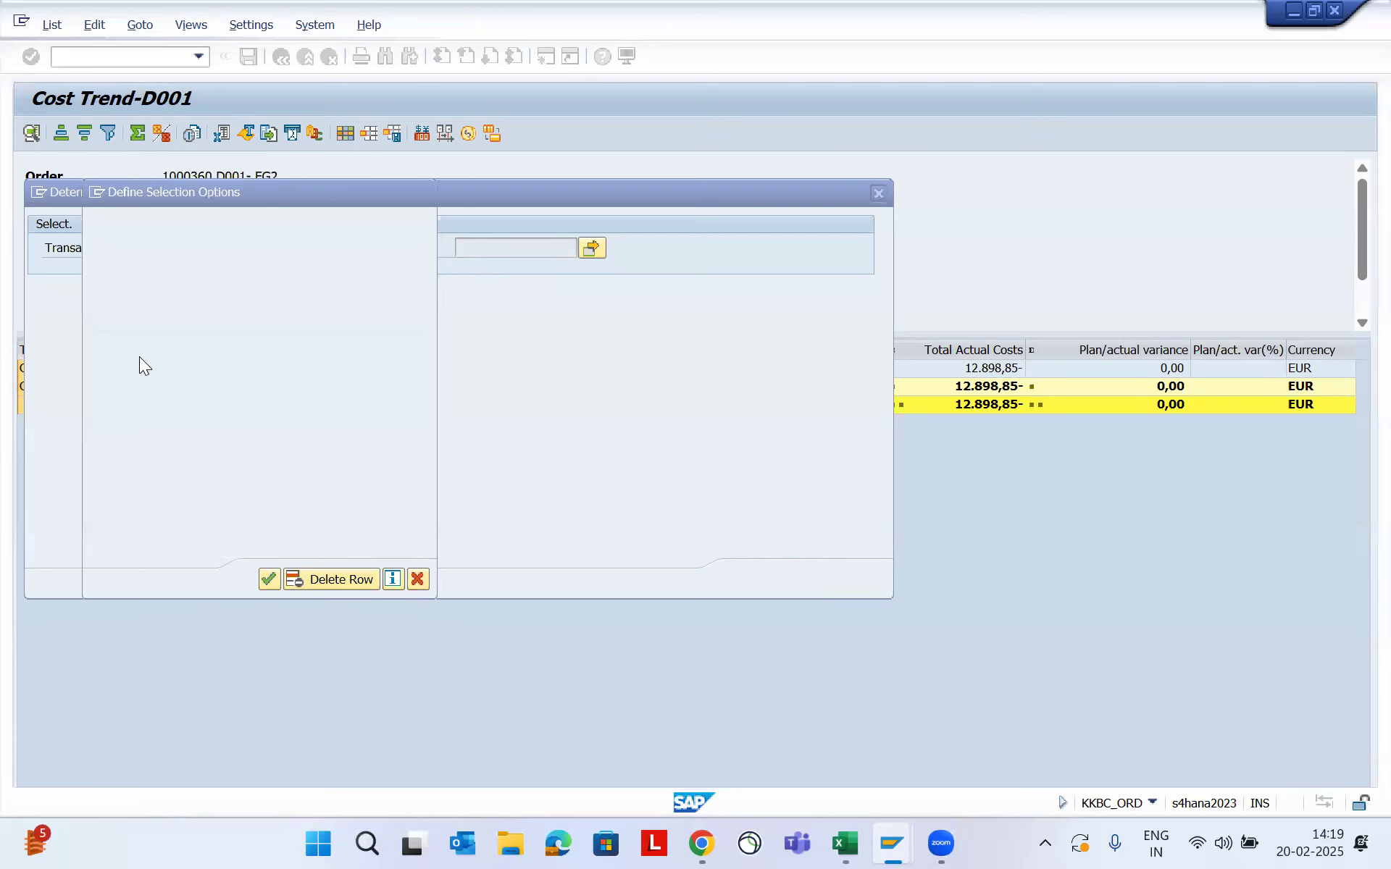
left_click(754, 581)
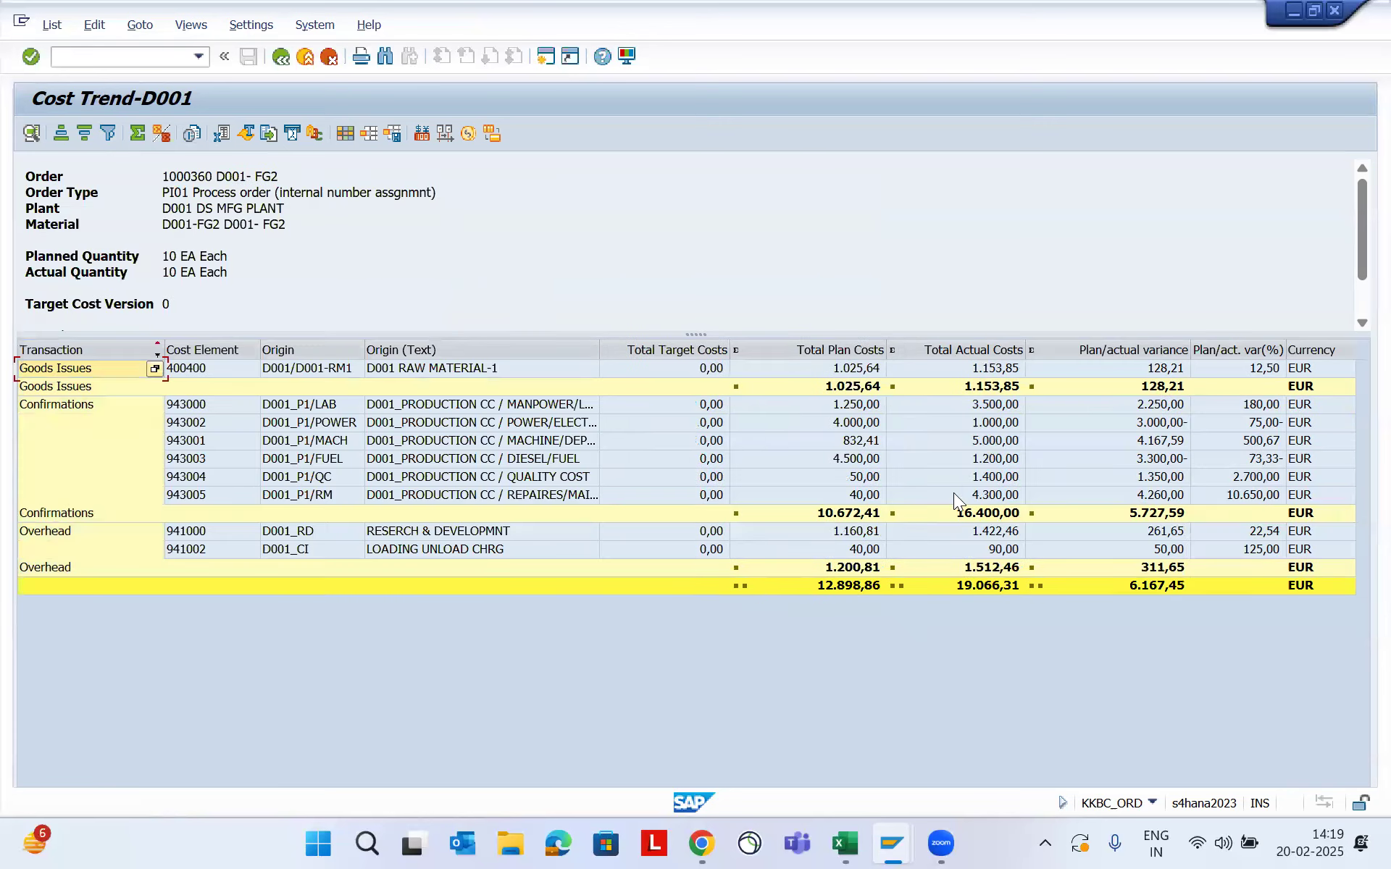
Copy the filtered report's overall total actual cost, switch to Excel, and enter the label TOTAL COGM in C232
left_click(987, 588)
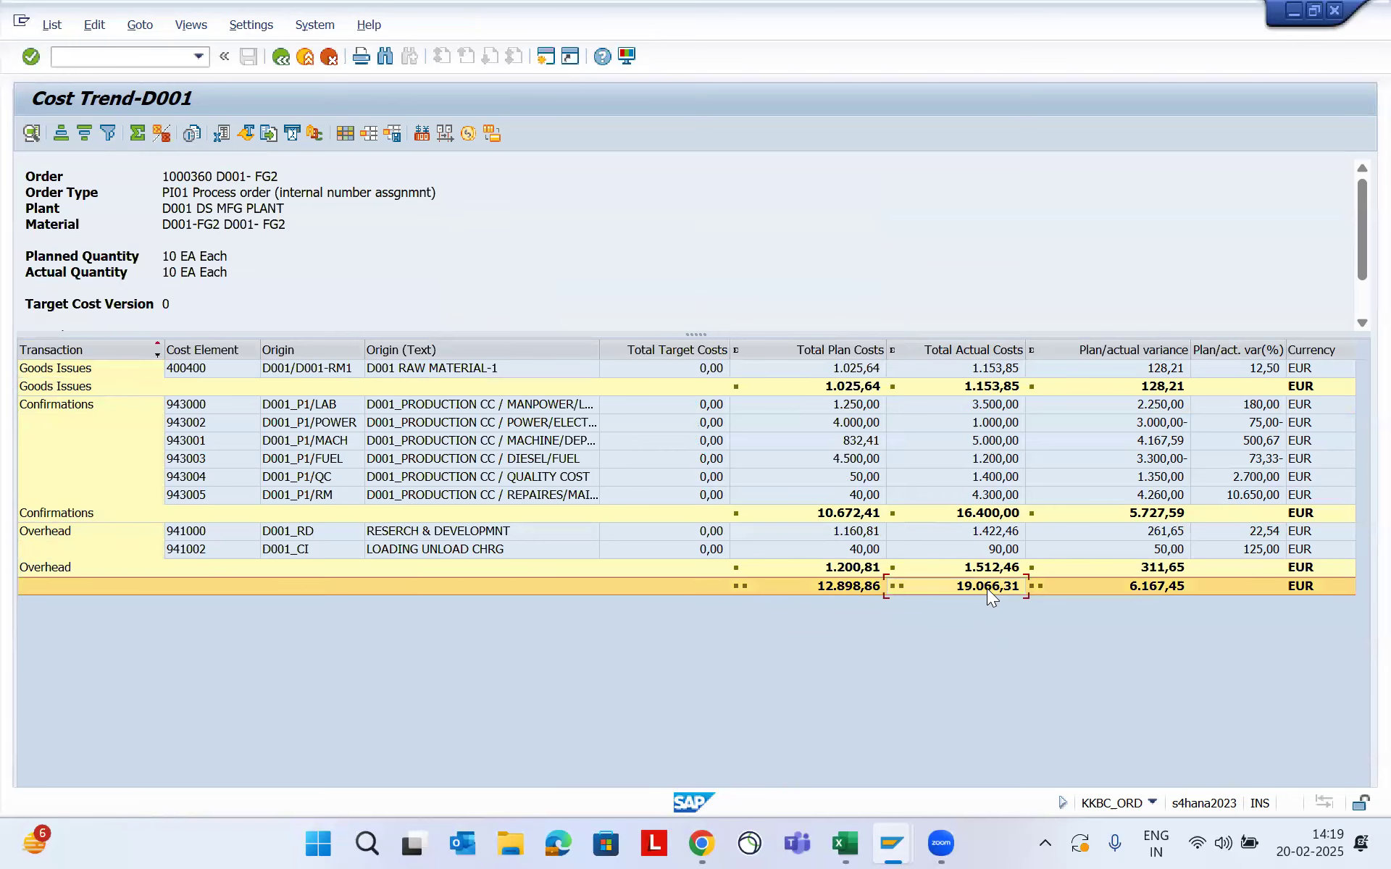
left_click(986, 588)
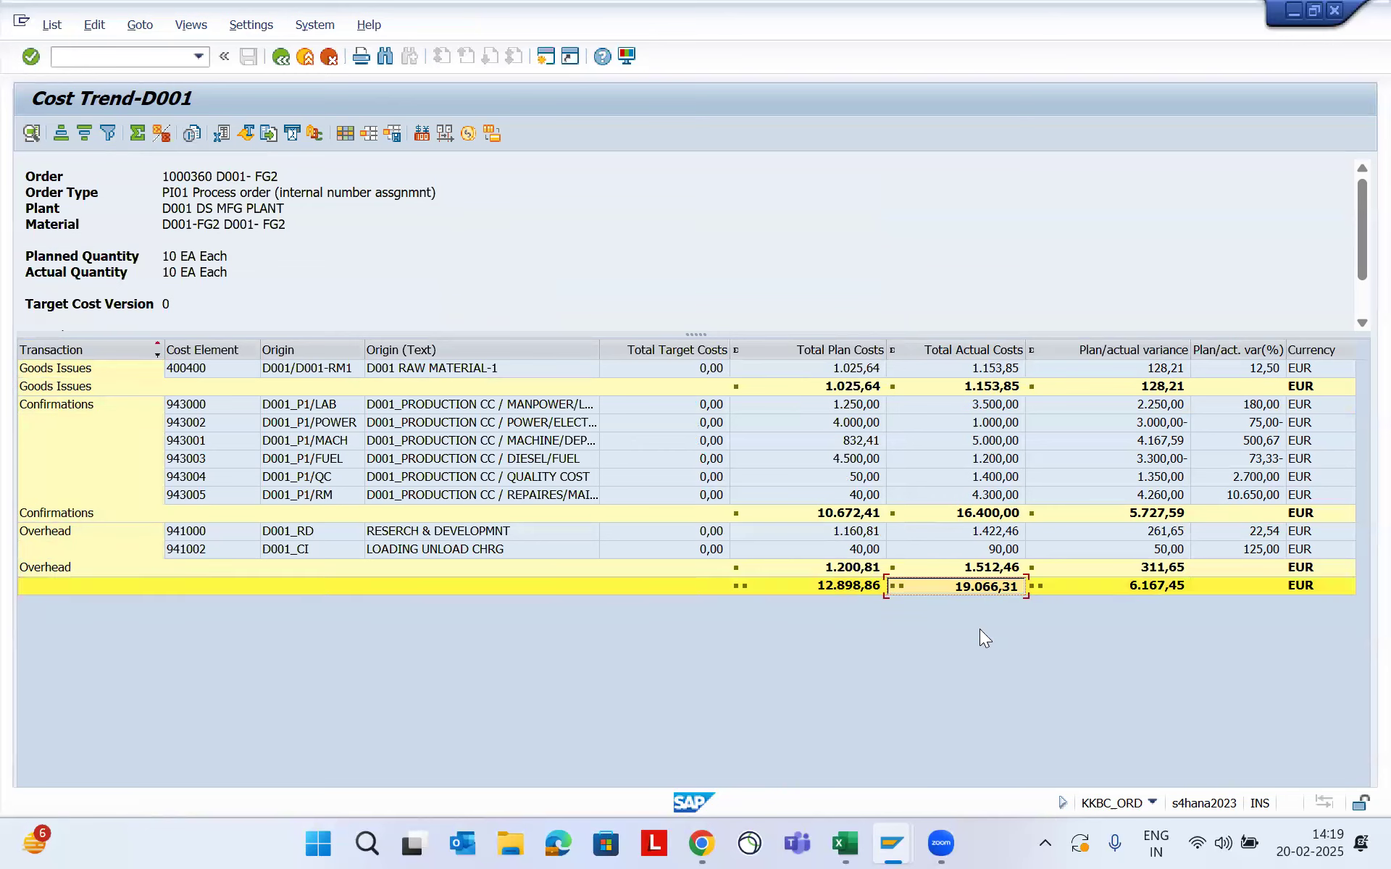
left_click(832, 835)
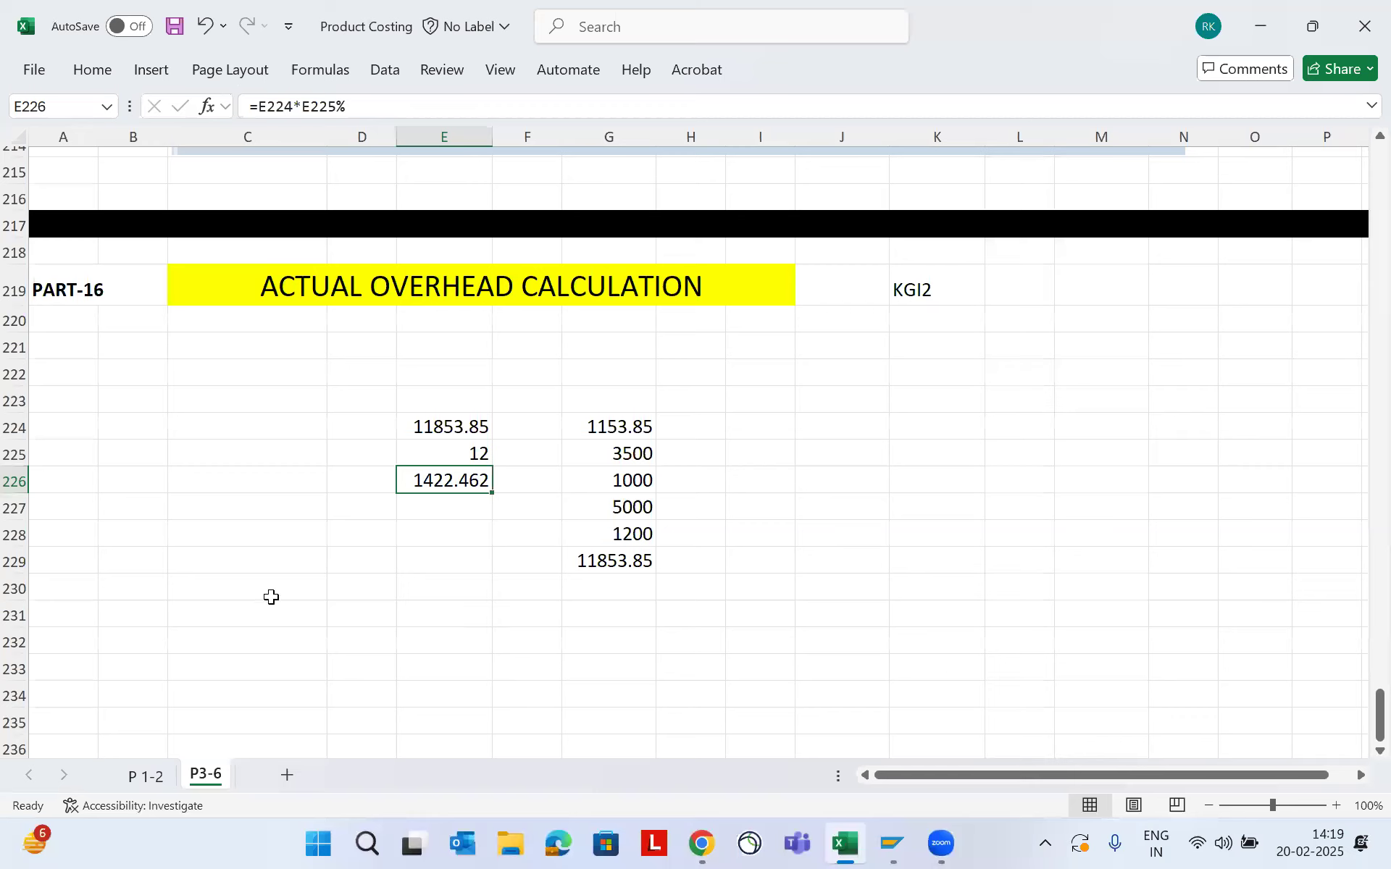
left_click(241, 652)
type("t")
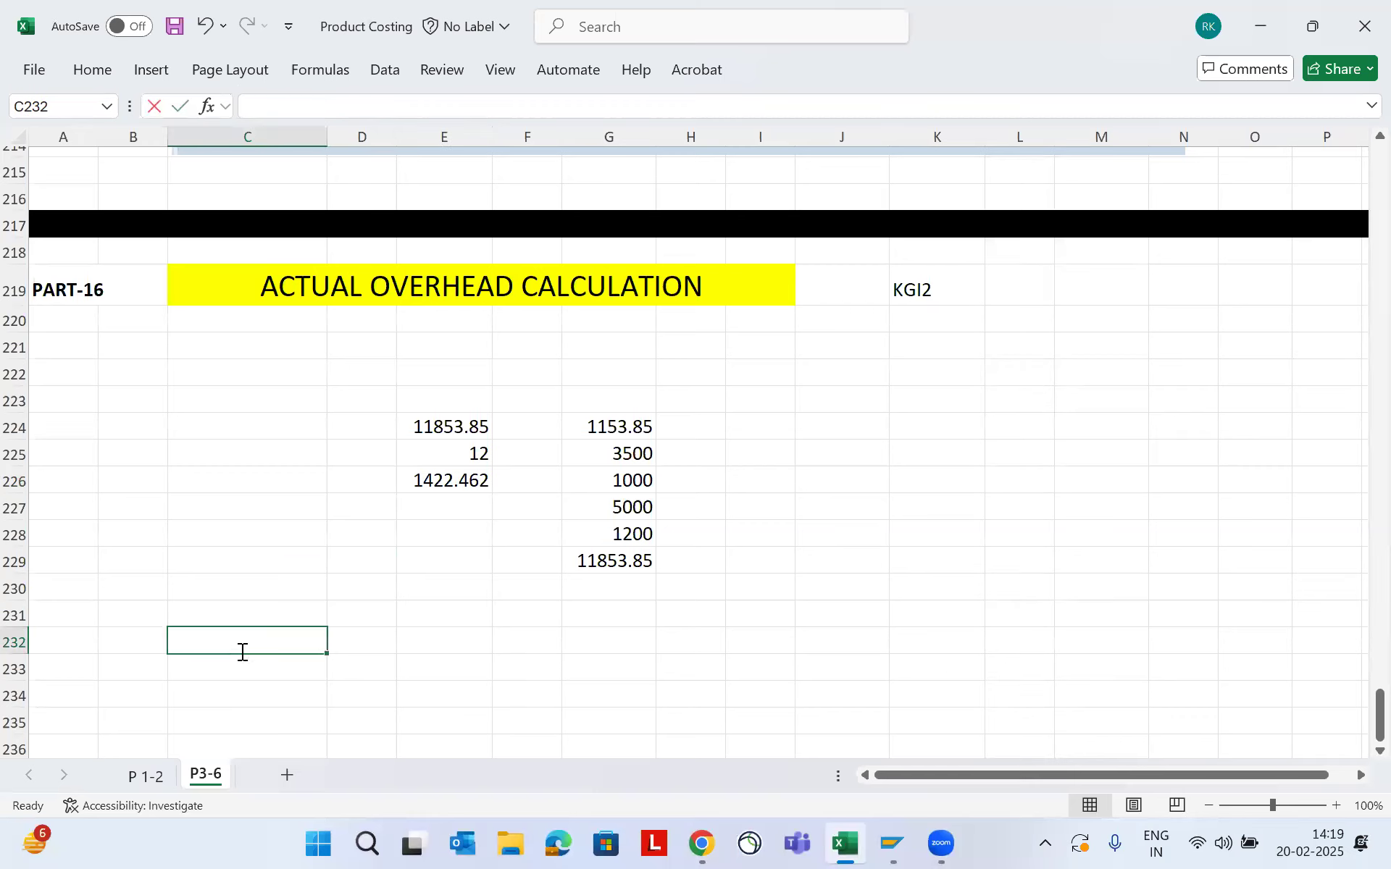
key("BackSpace")
type("St")
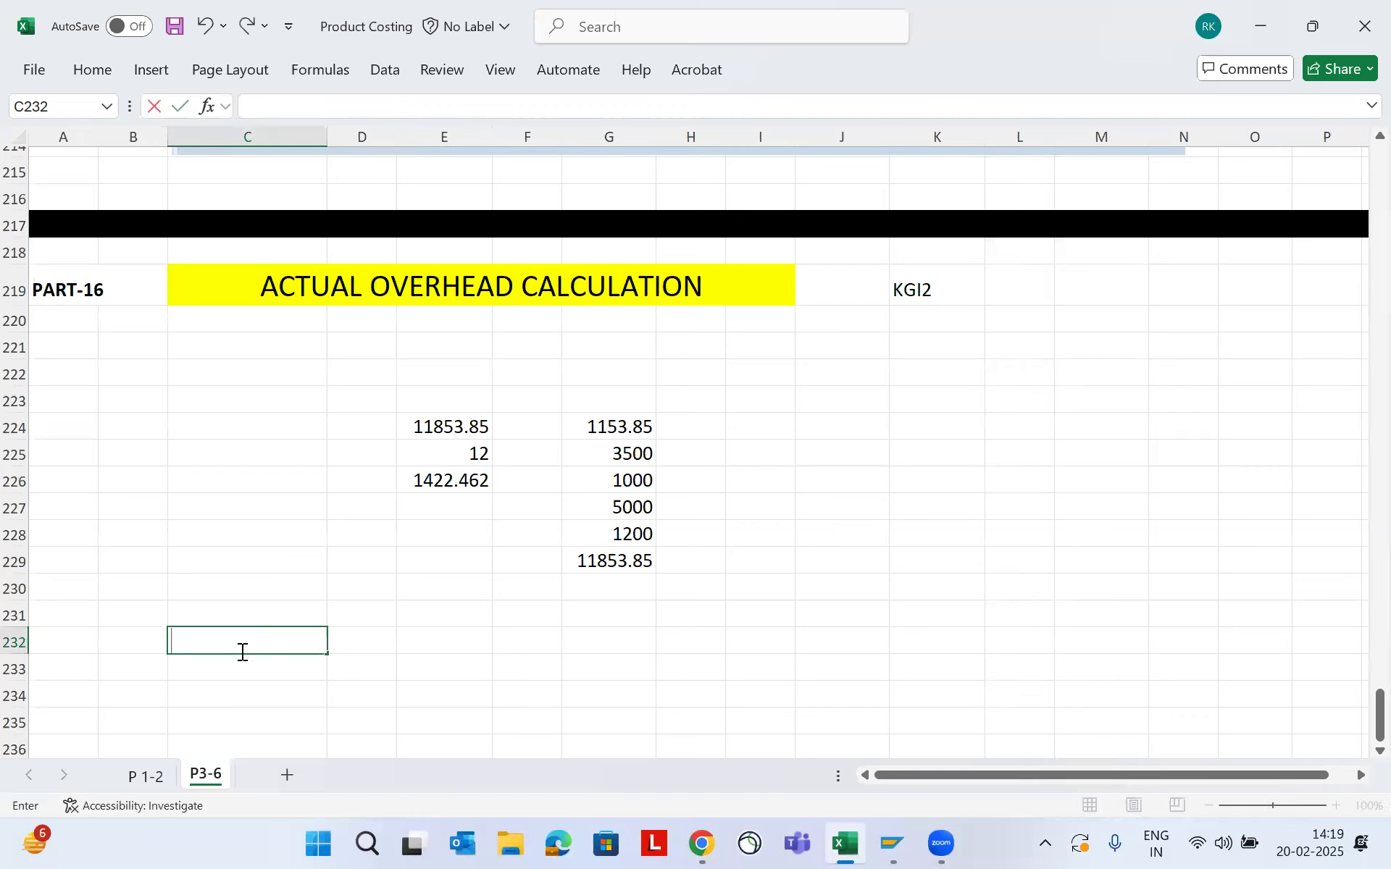
key("BackSpace")
key("BackSpace")
type("TOTAL COGM")
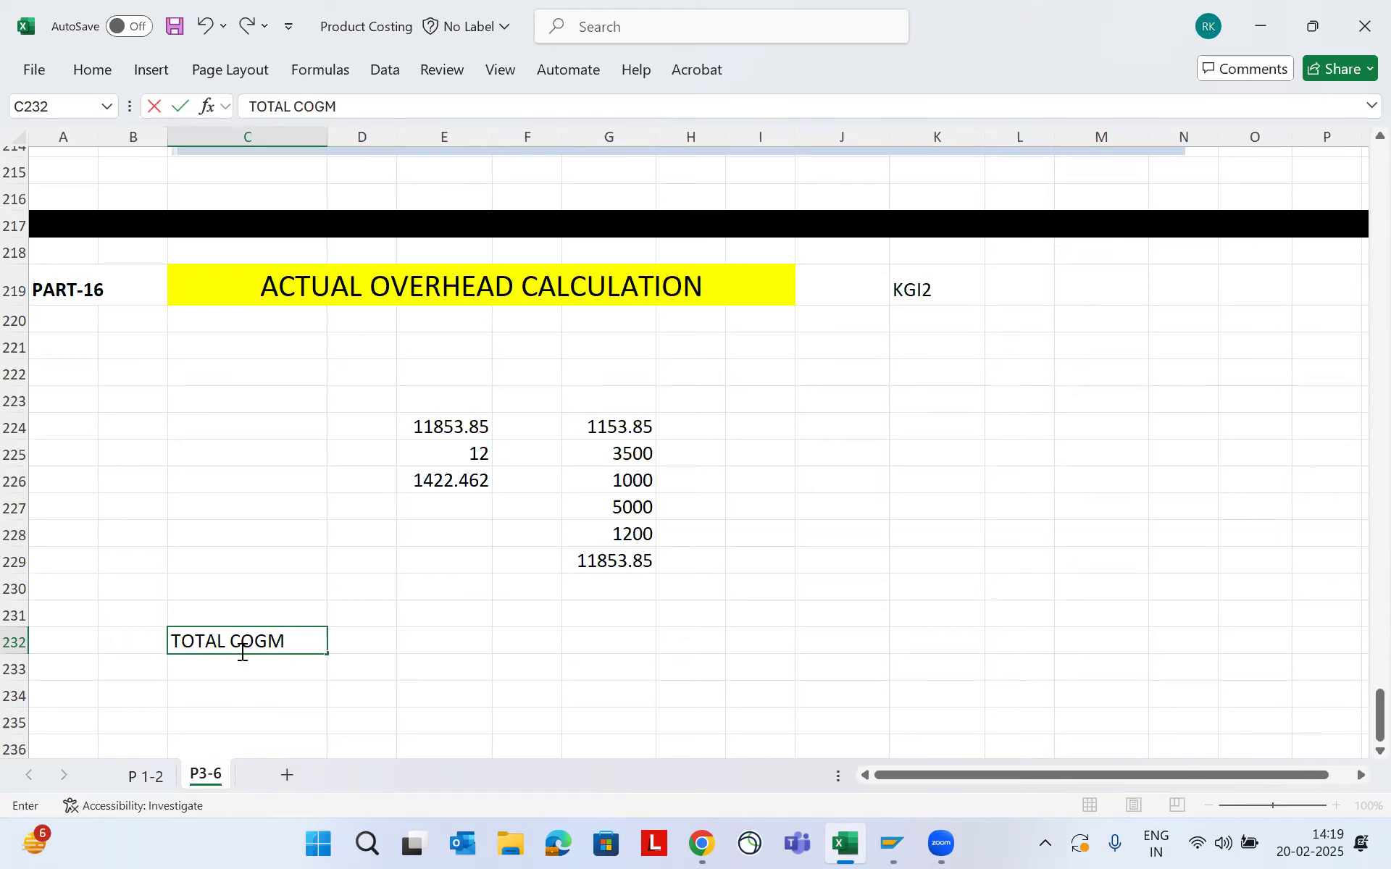
Paste the copied total actual cost into G232 and correct its separators so the value is 19066.31
key("Right")
key("Right")
key("Right")
key("Right")
type("19.066,31")
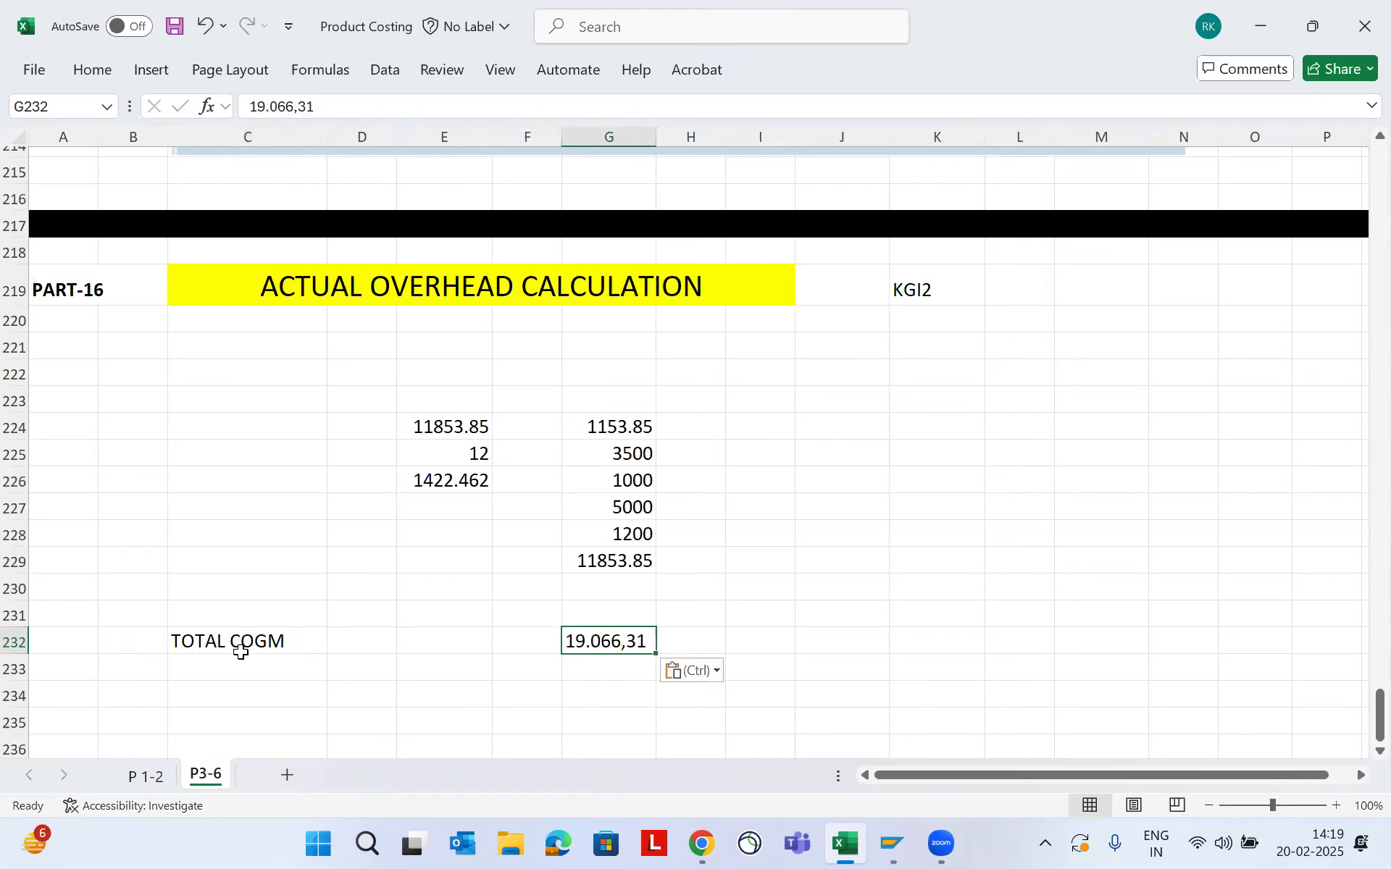
key("F2")
key("shift+Left")
type(".")
key("Left")
key("Left")
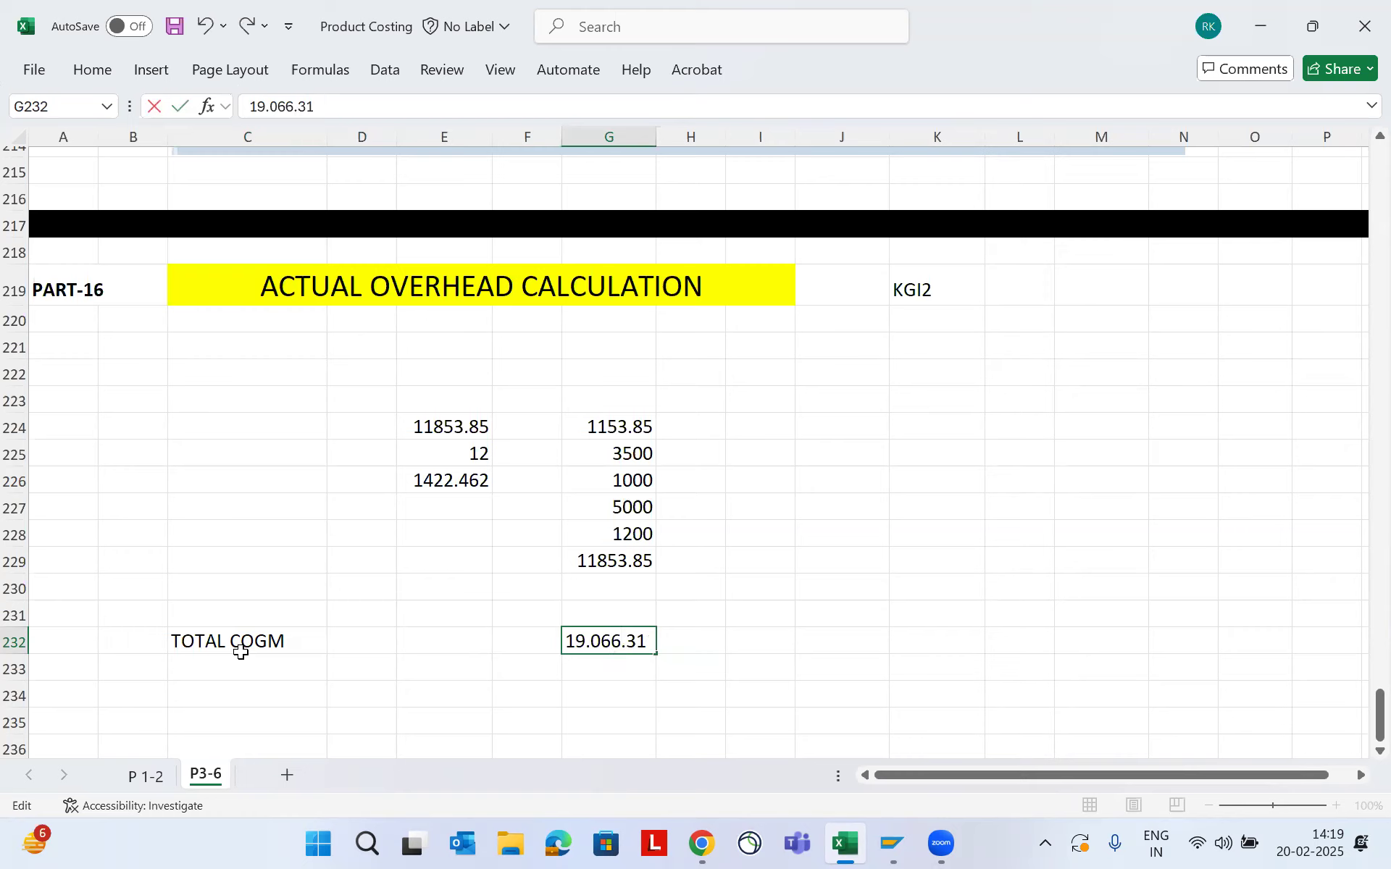
key("BackSpace")
left_click(242, 658)
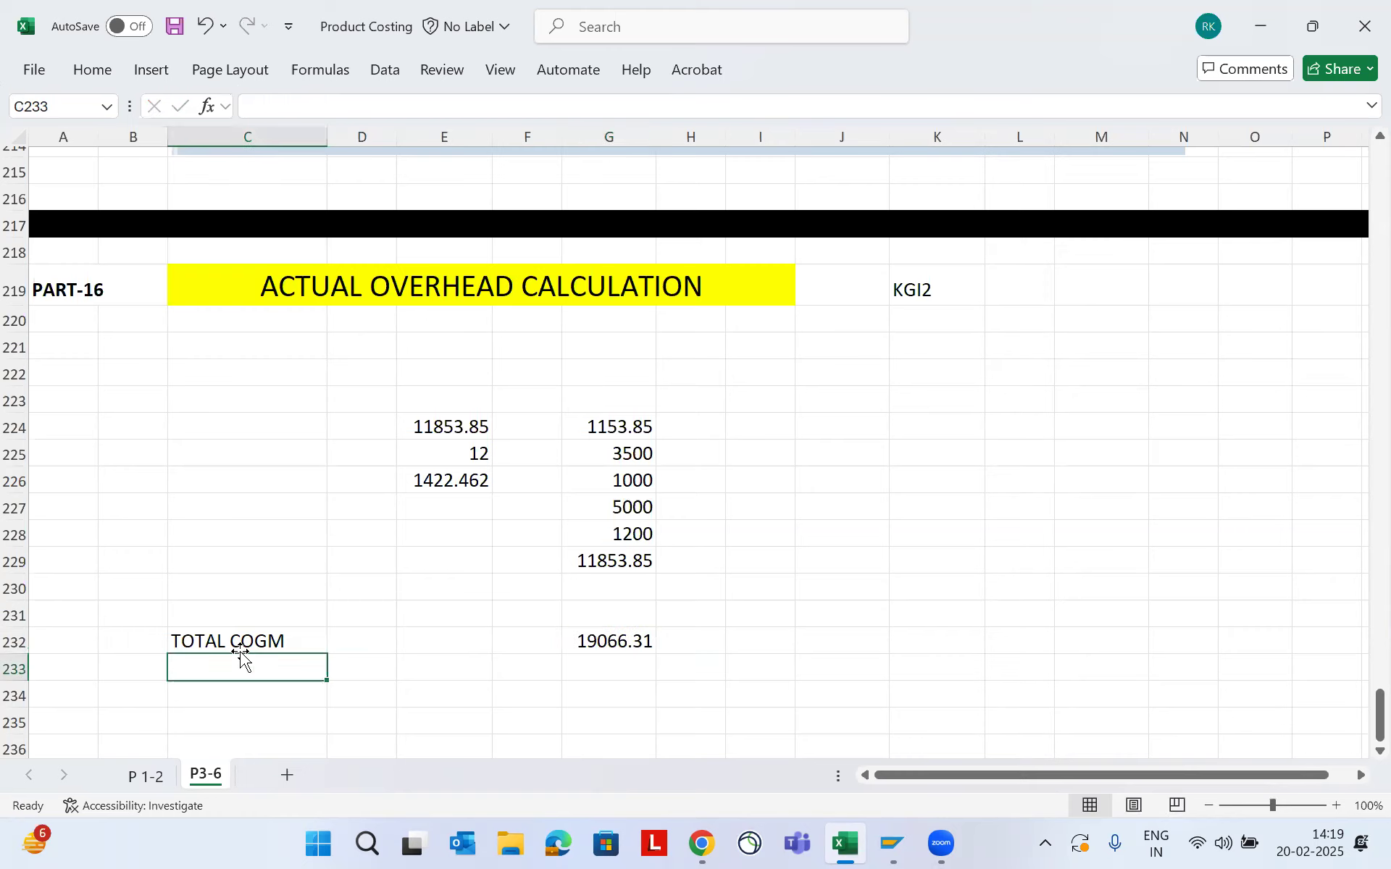
Enter the label TOTAL FG STOCK VALUE in C233, below TOTAL COGM, and make G233 the active cell
type("TOTAL C")
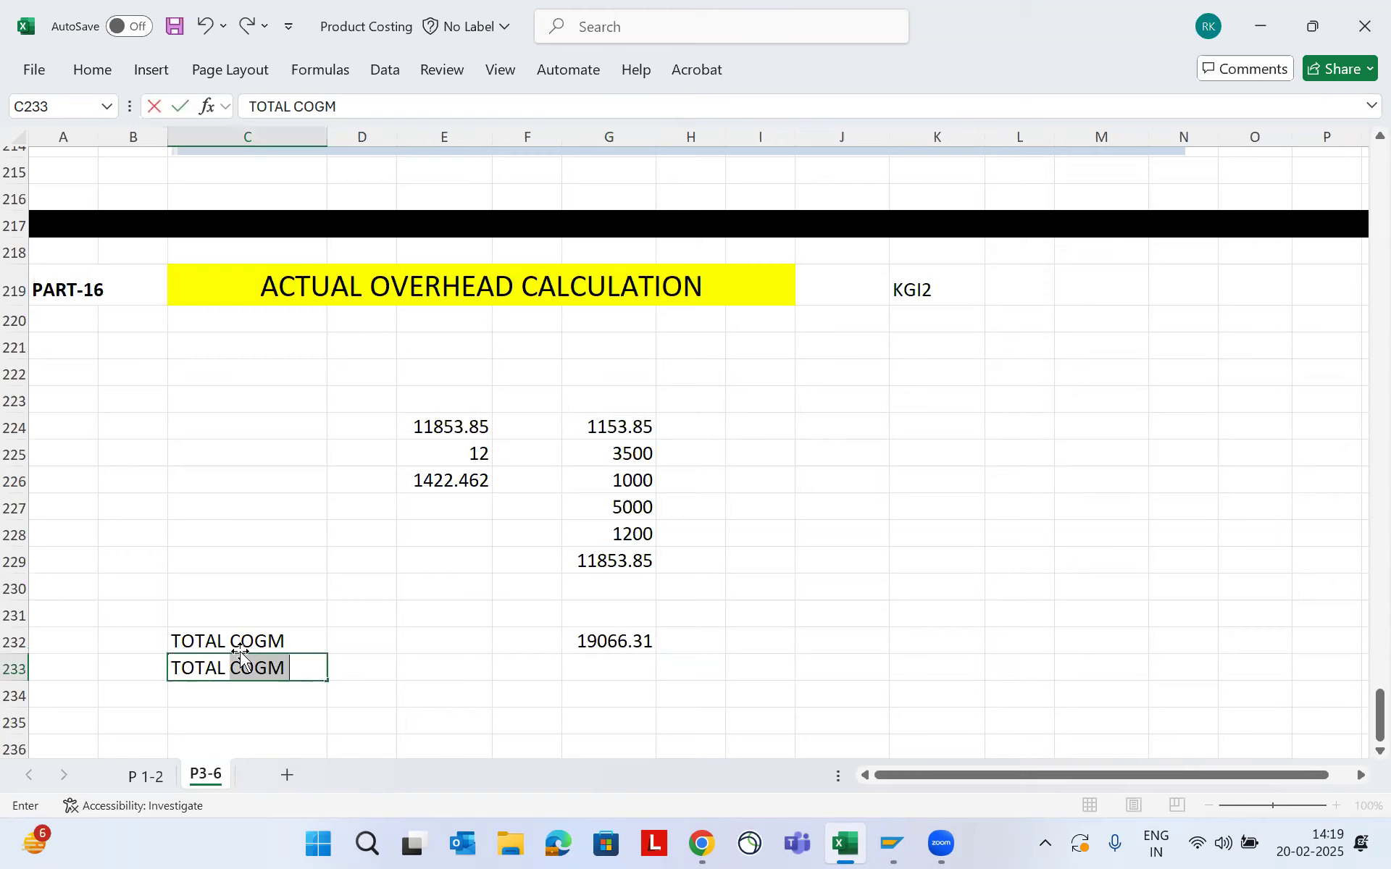
key("BackSpace")
key("BackSpace")
type("FG STOCK VALUE")
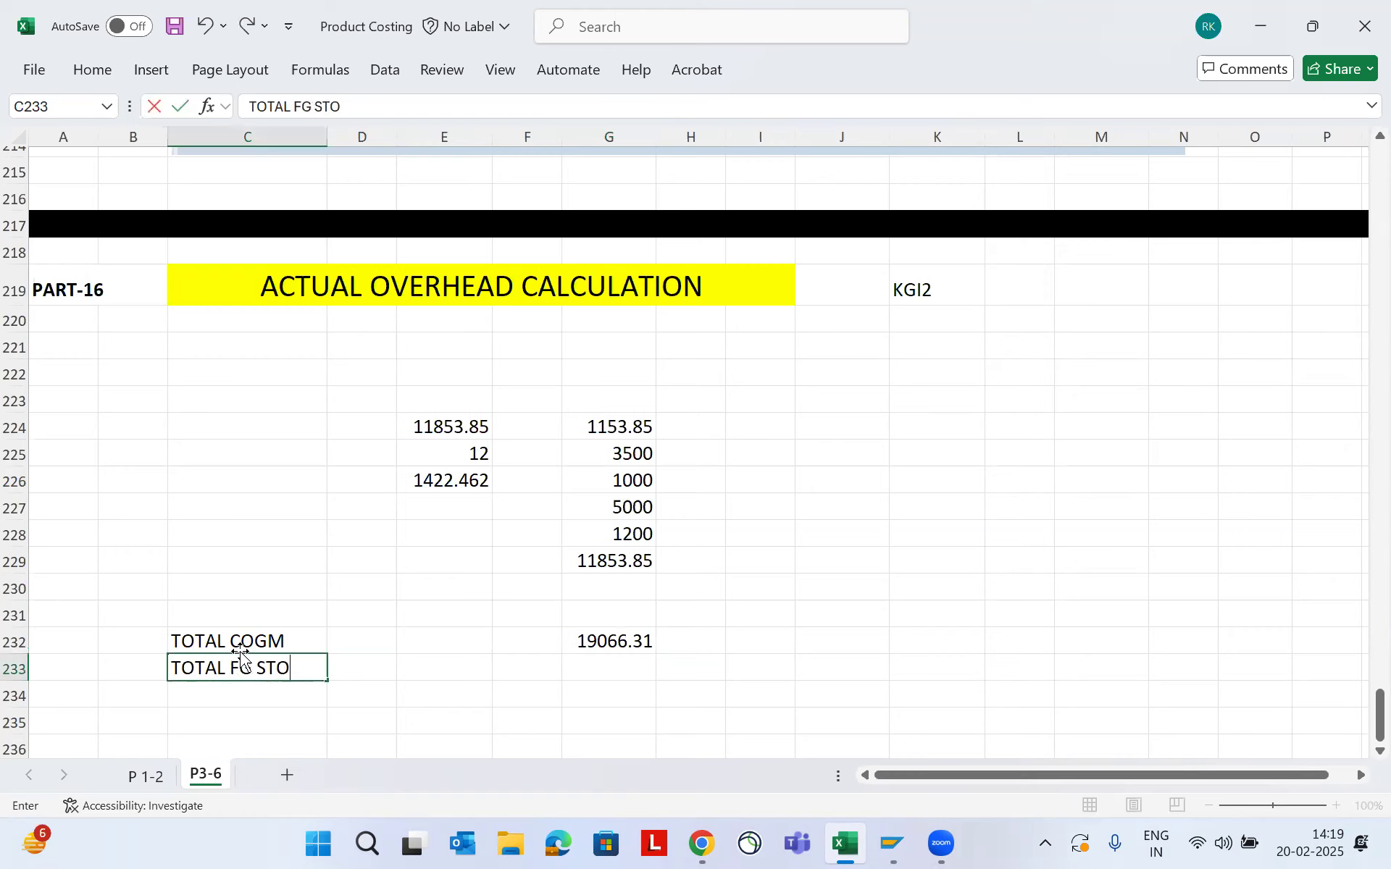
key("Right")
key("Right")
key("Right")
key("Right")
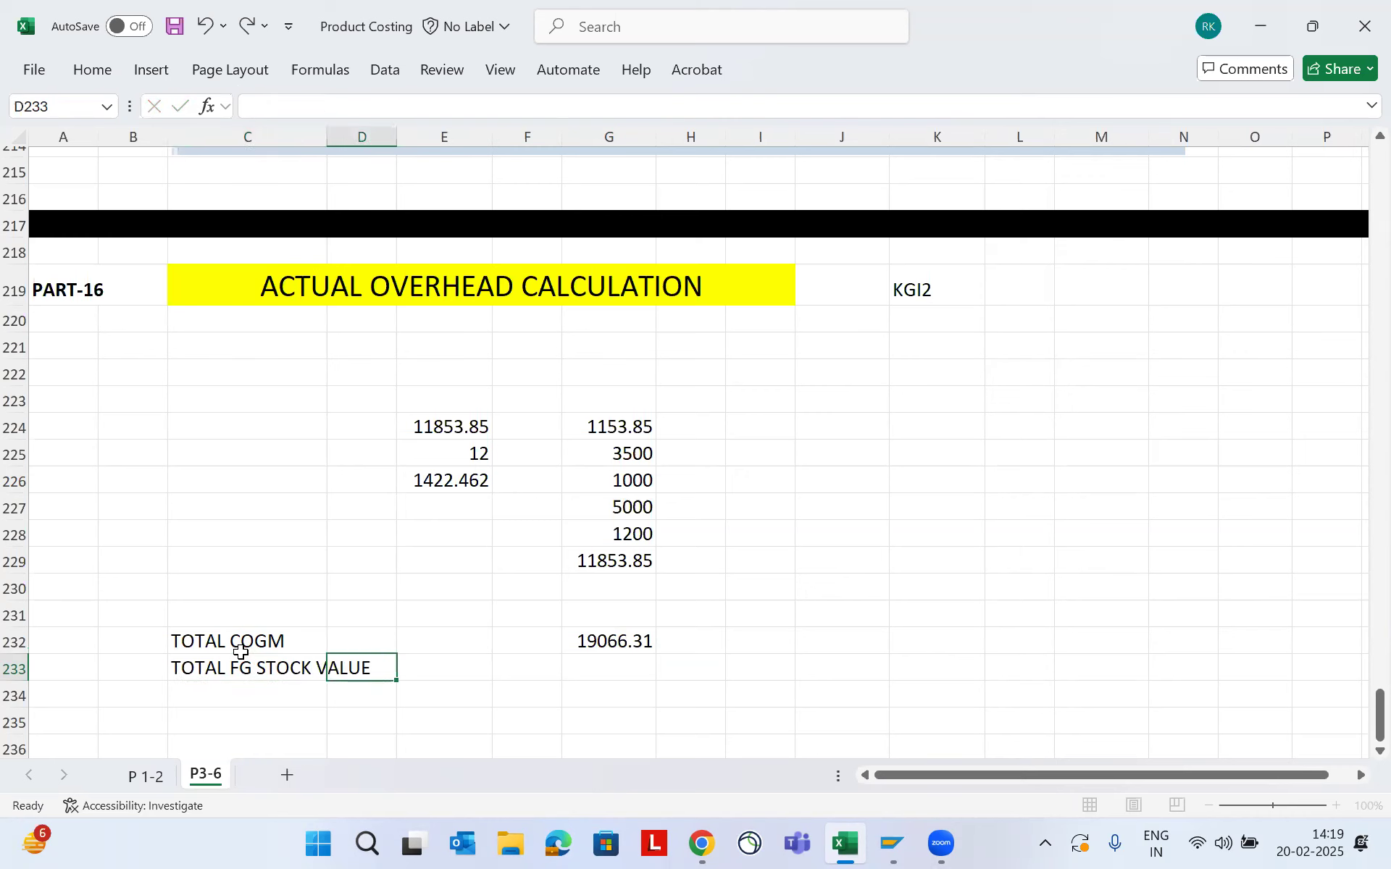
Switch to the SAP Cost Trend report and clear its transaction filter so that all business transactions are included
key("alt+Tab")
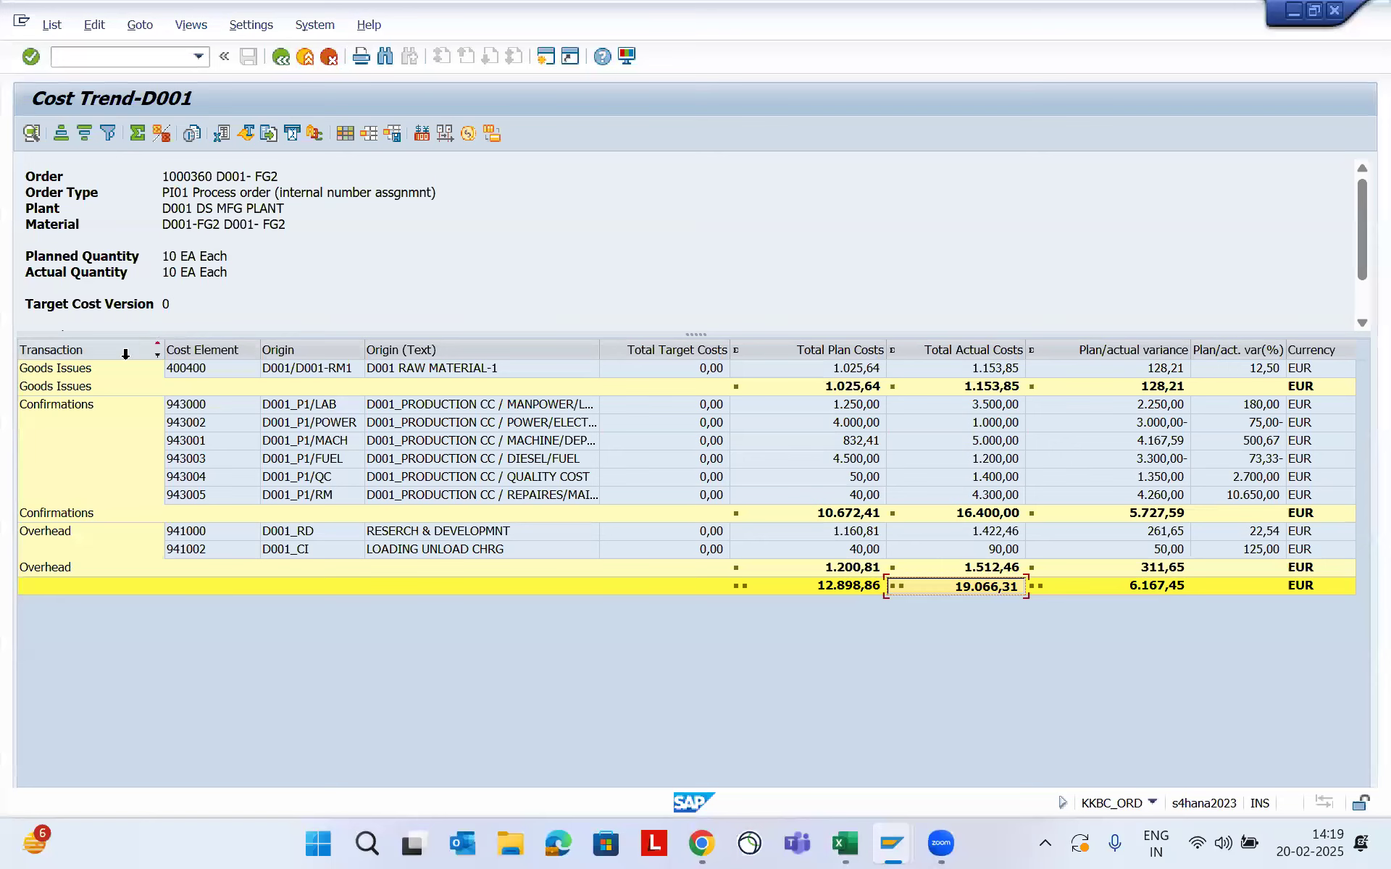
left_click(101, 347)
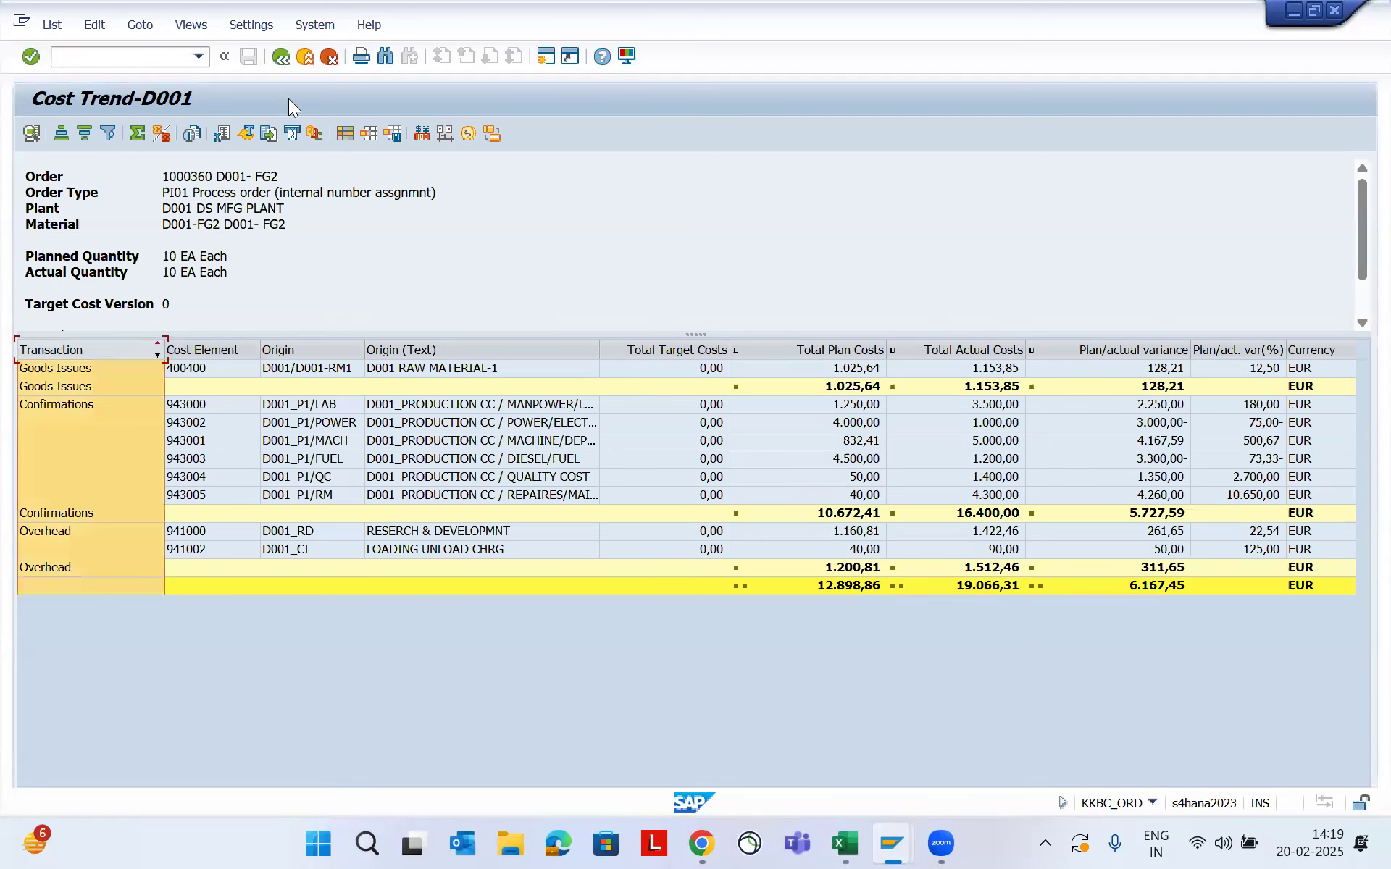
left_click(109, 133)
left_click(850, 579)
left_click(753, 580)
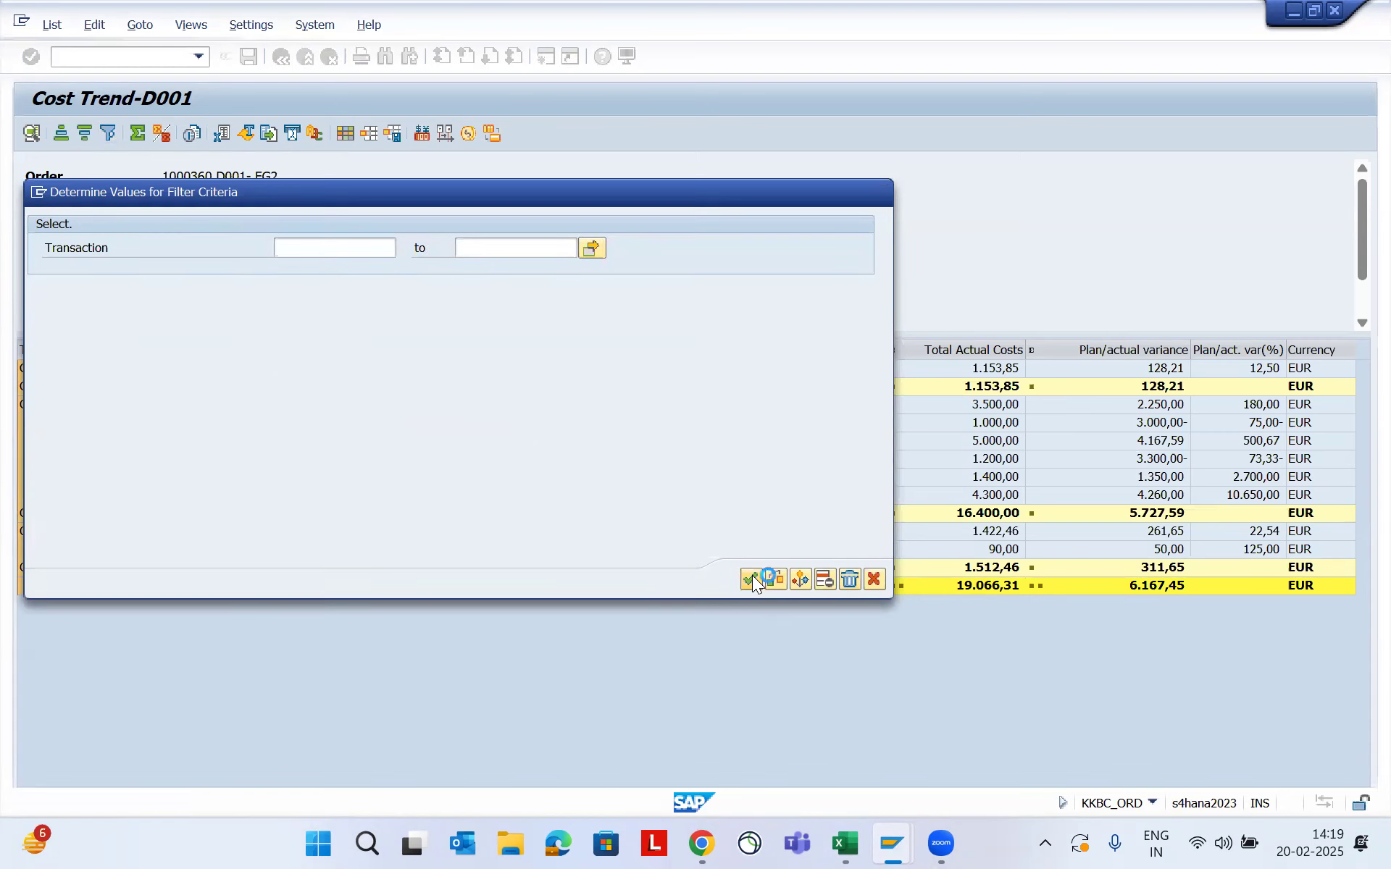
Copy the Goods Receipt subtotal from the total actual costs column and return to the Excel worksheet
left_click(995, 611)
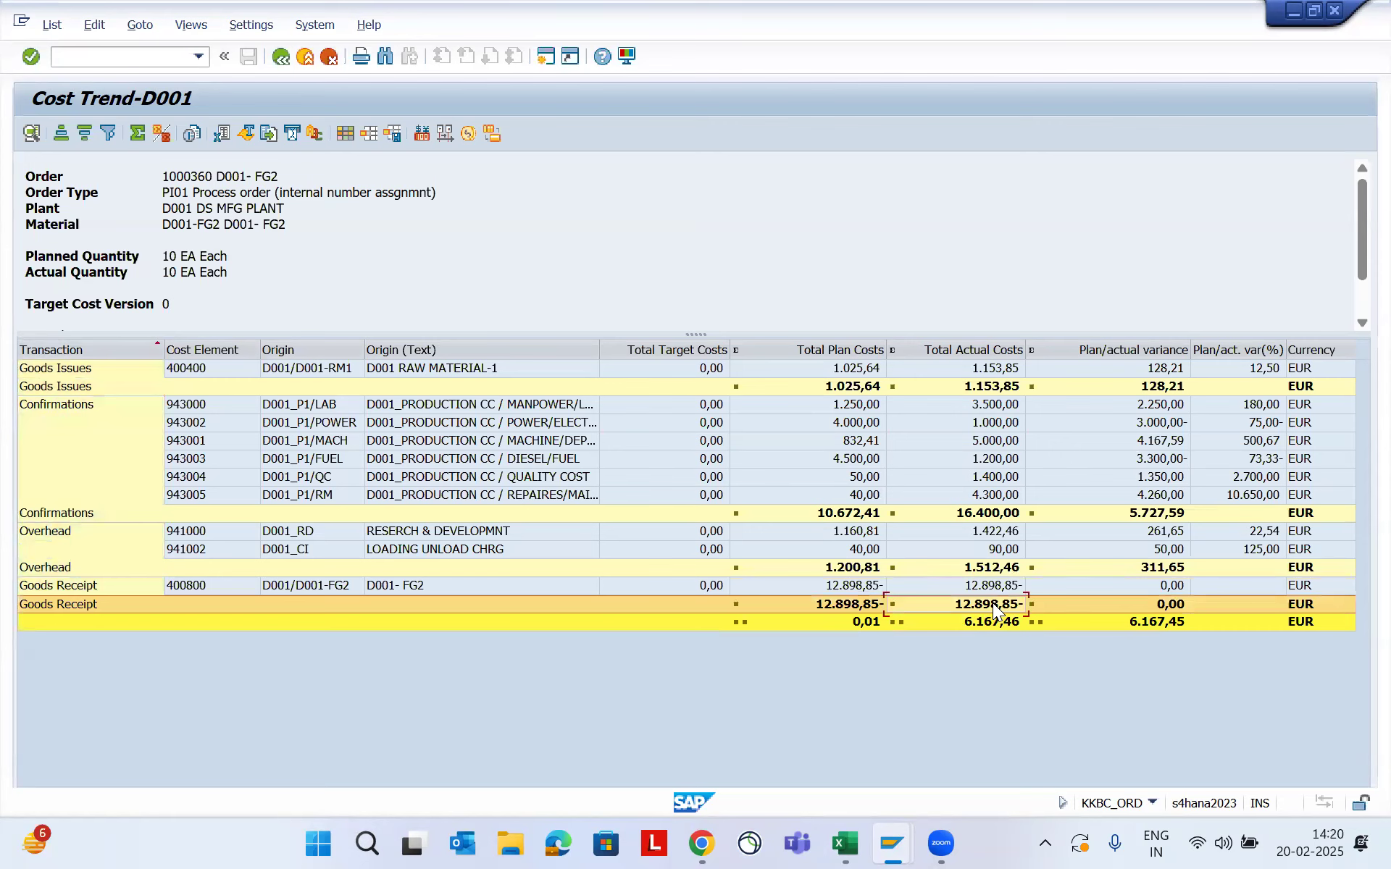
key("ctrl+c")
key("alt+Tab")
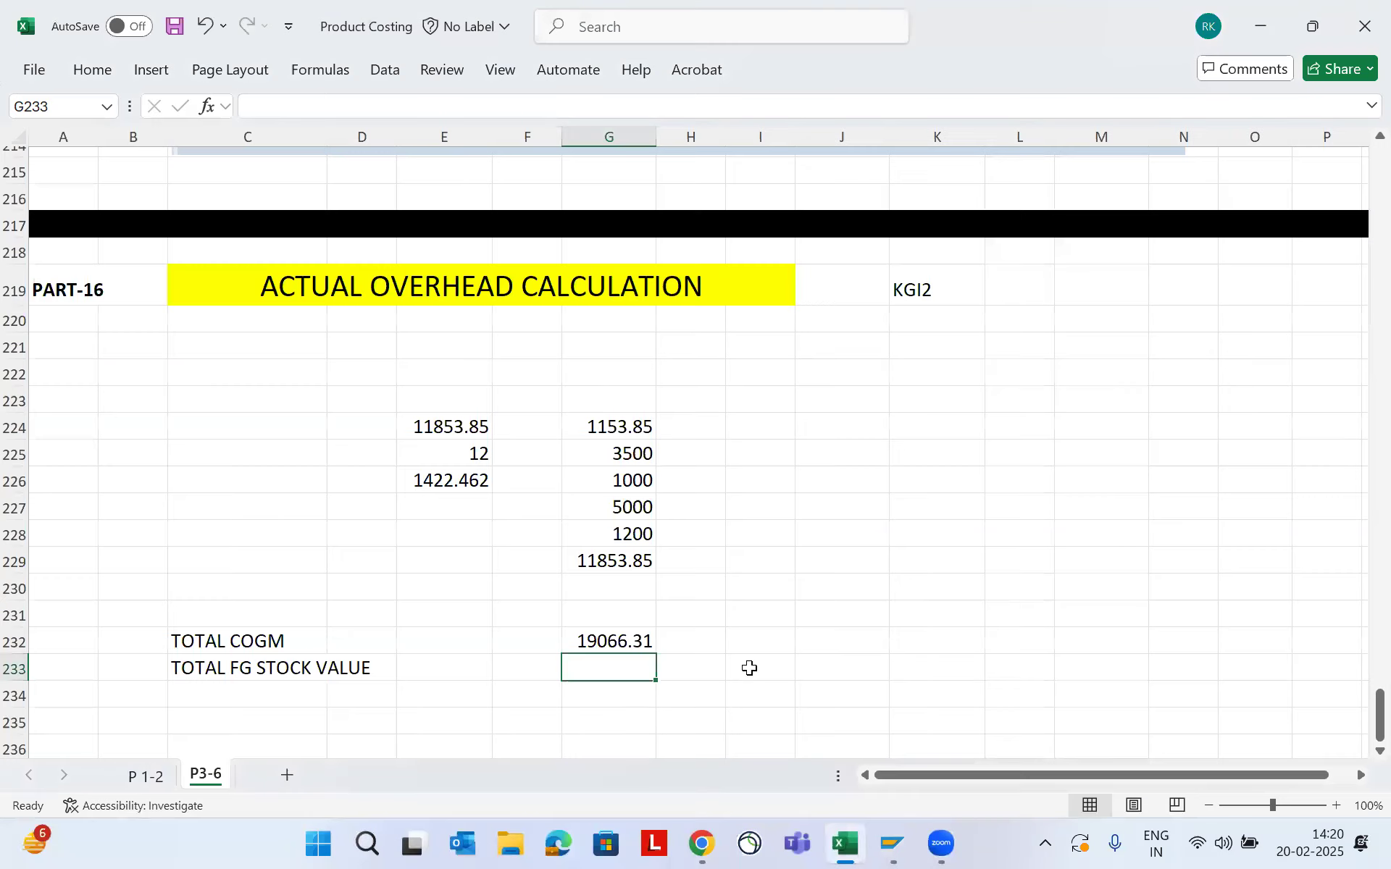
Paste the copied goods receipt amount into G233 and correct its sign and separators so the value is 12898.85
key("ctrl+v")
key("F2")
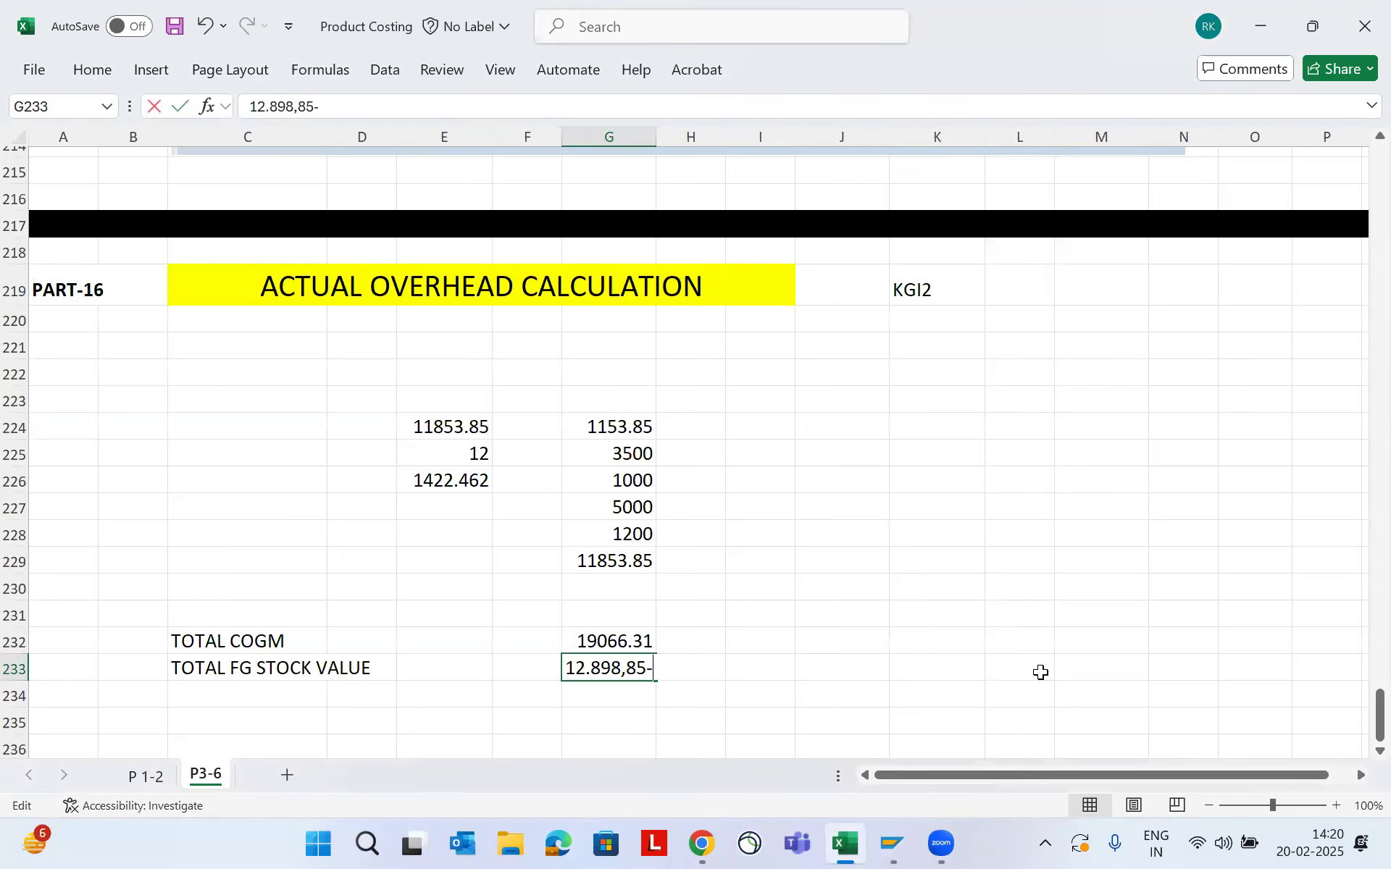
key("BackSpace")
key("Left")
key("Left")
key("Left")
key("Delete")
type(".")
key("Left")
key("Left")
key("Left")
key("Left")
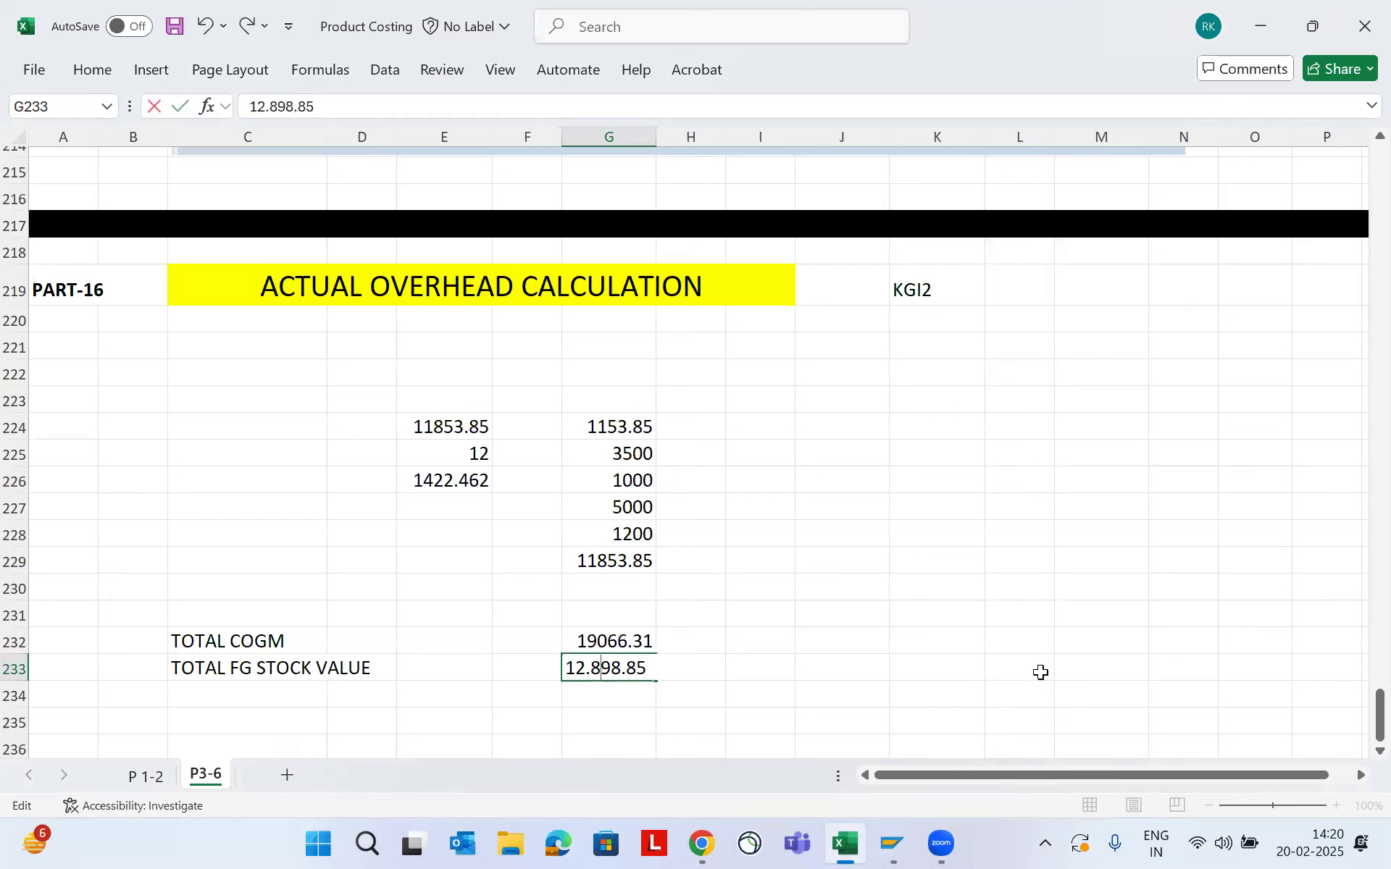
key("BackSpace")
key("Return")
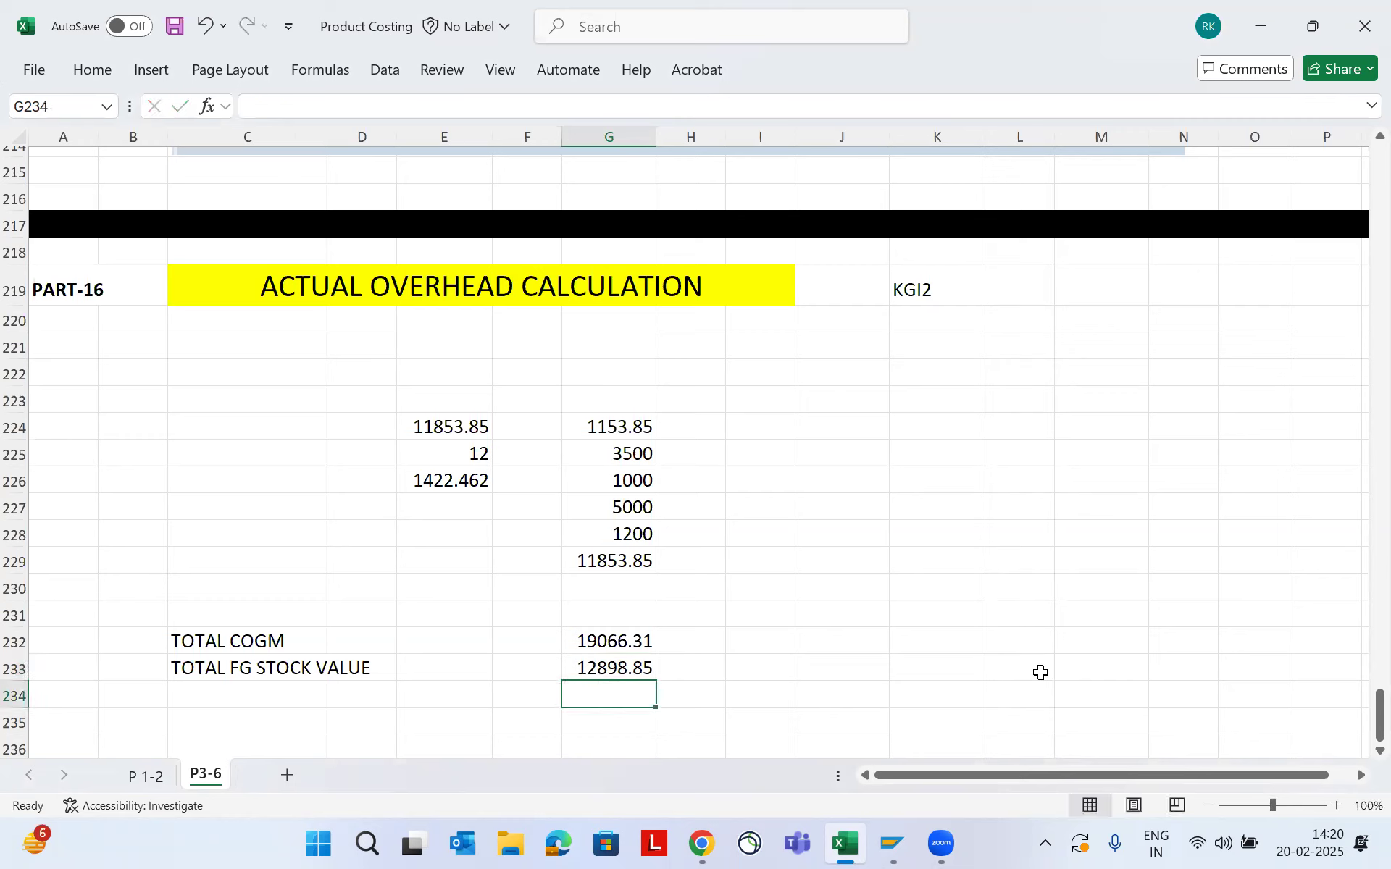
Enter the label DIFF in E234, below the finished goods stock value row
key("Left")
key("Left")
key("Left")
key("Right")
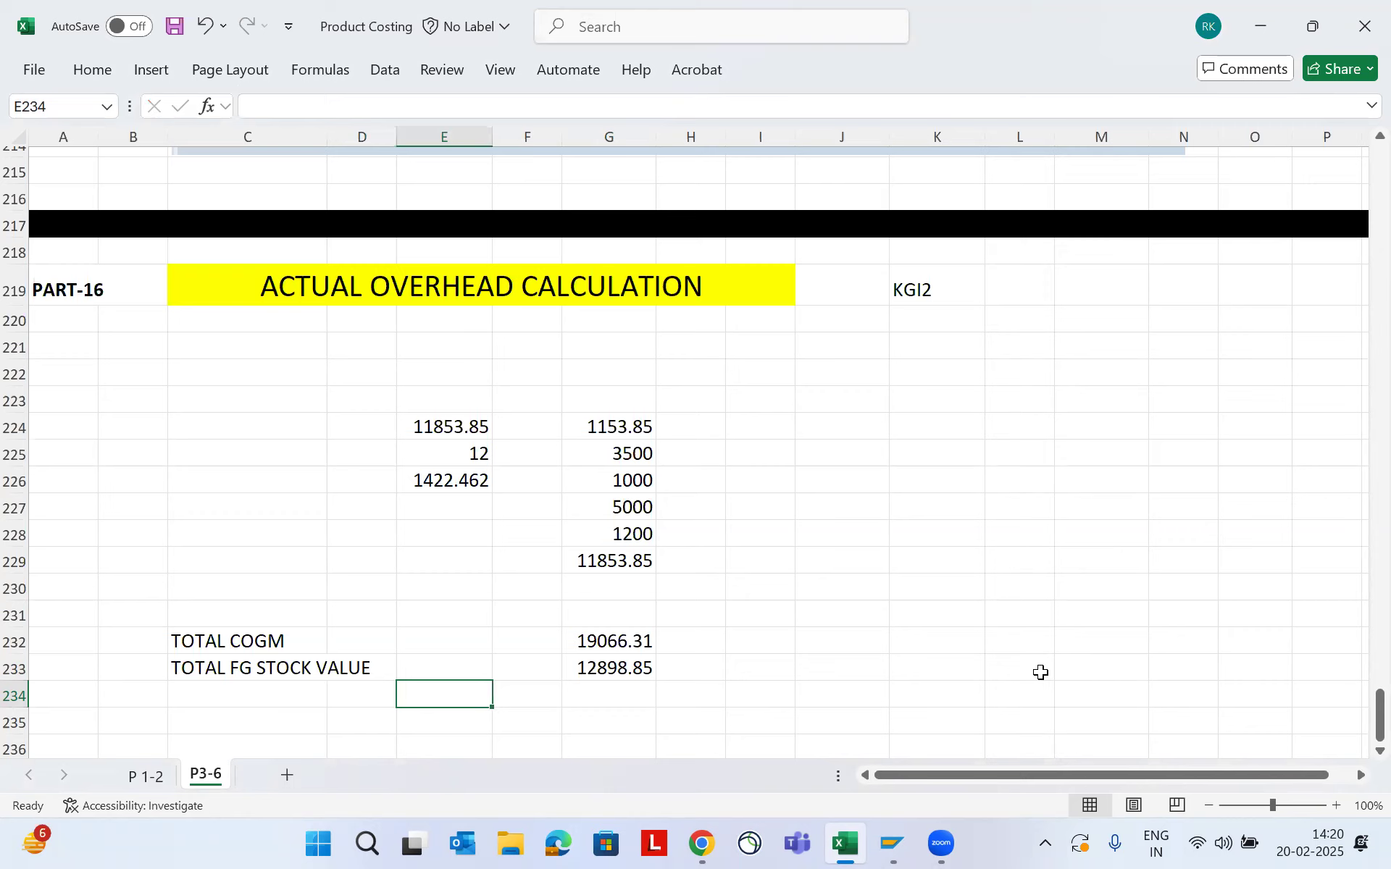
type("DIFF")
key("Right")
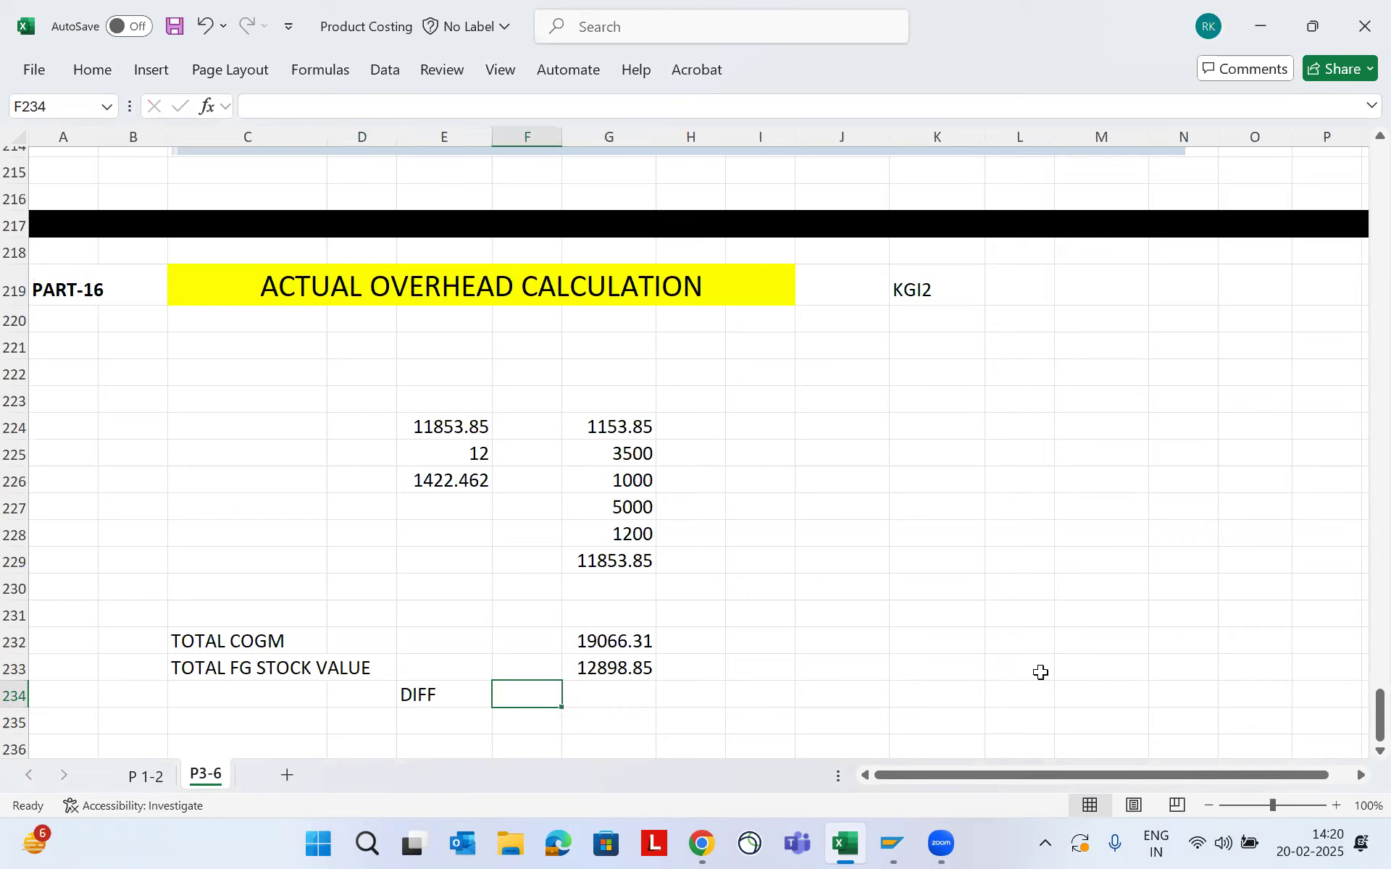
Calculate the difference between total COGM and FG stock value in G234 with the formula =G232-G233
key("Right")
type("=")
key("Up")
key("Up")
type("-")
key("Up")
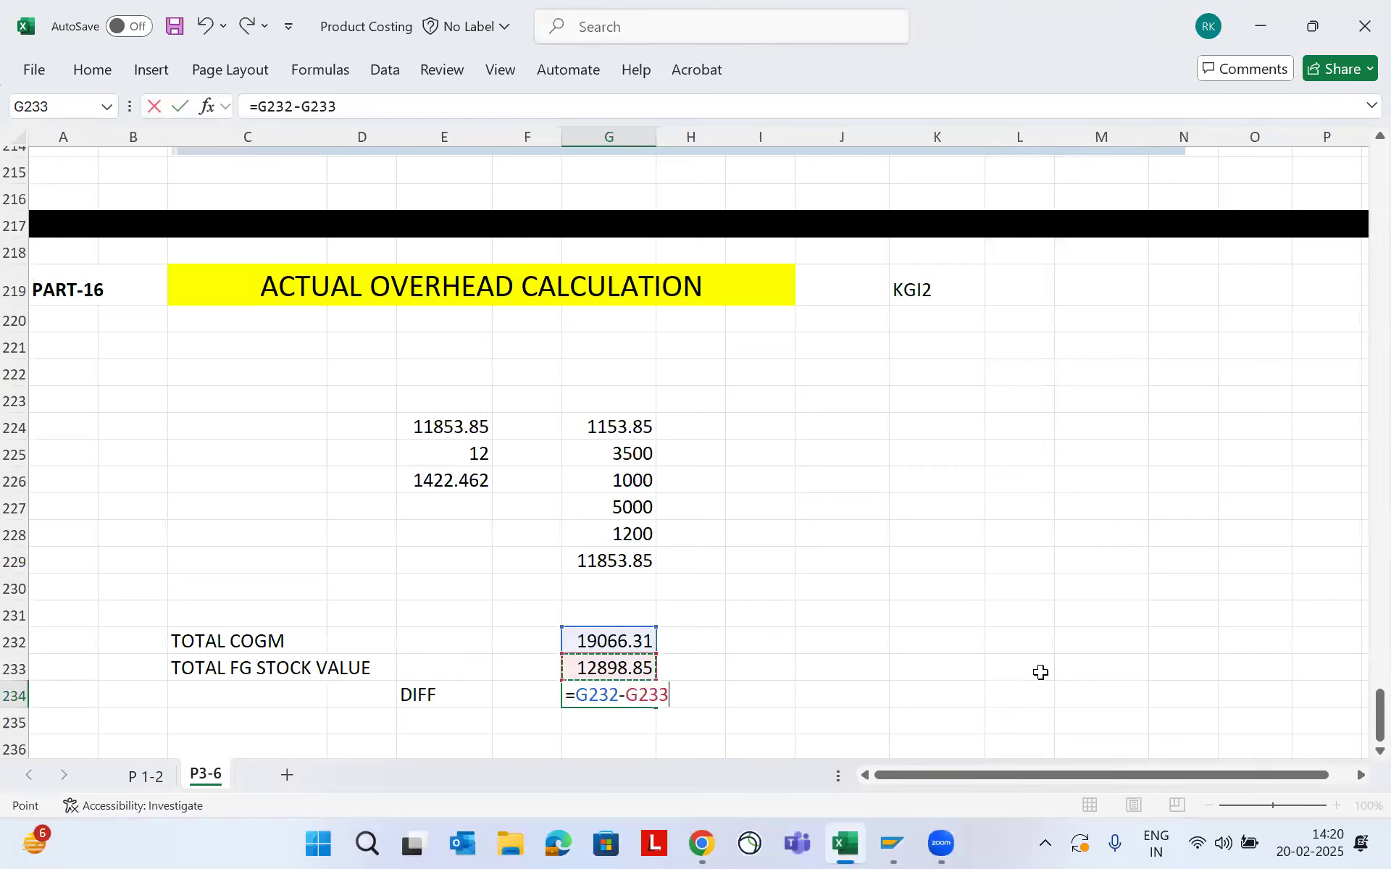
key("Return")
Make the difference in G234 bold and give the cell a yellow fill
key("Up")
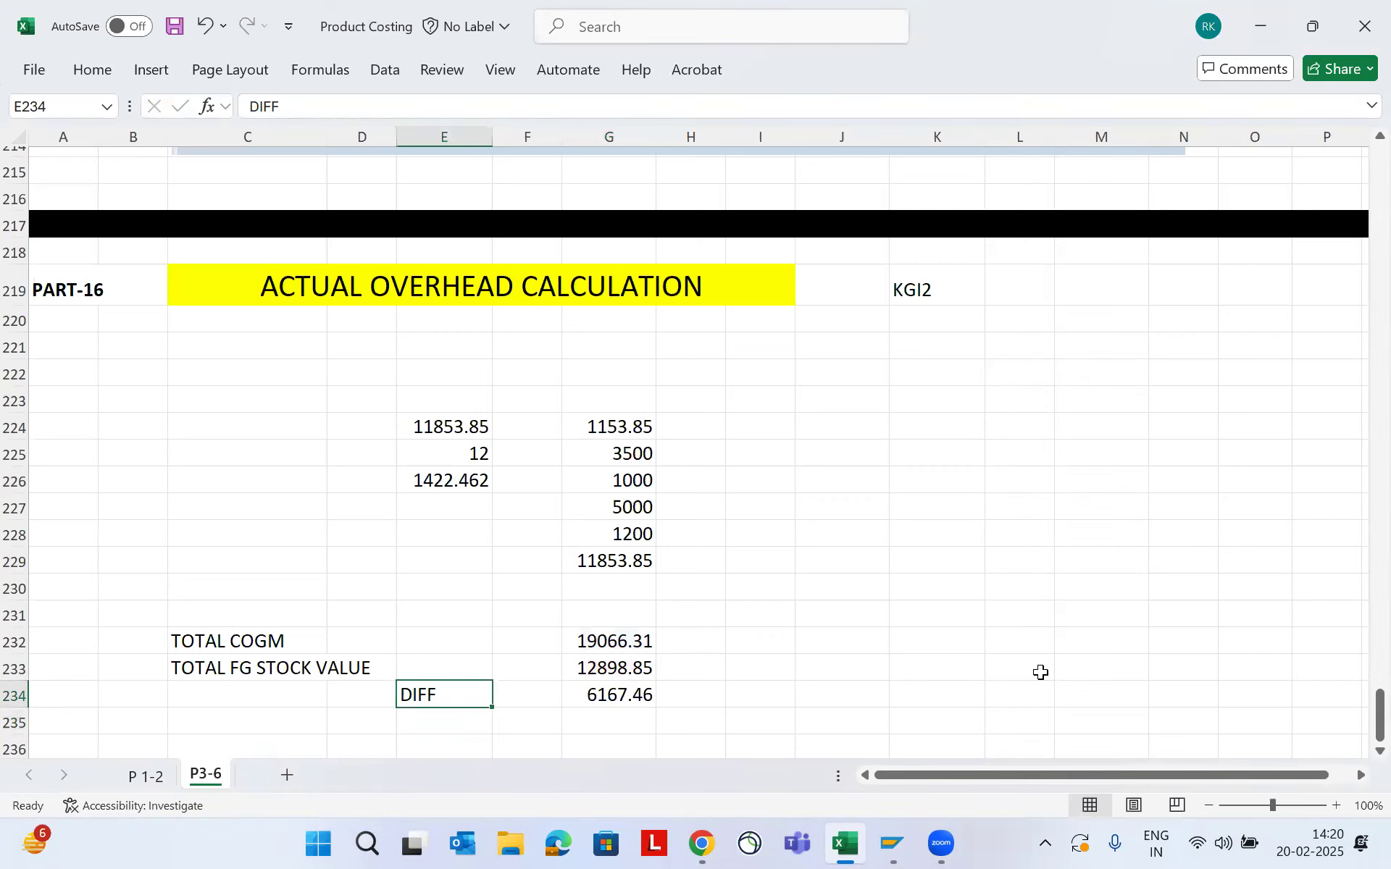
key("Right")
key("Right")
key("ctrl+b")
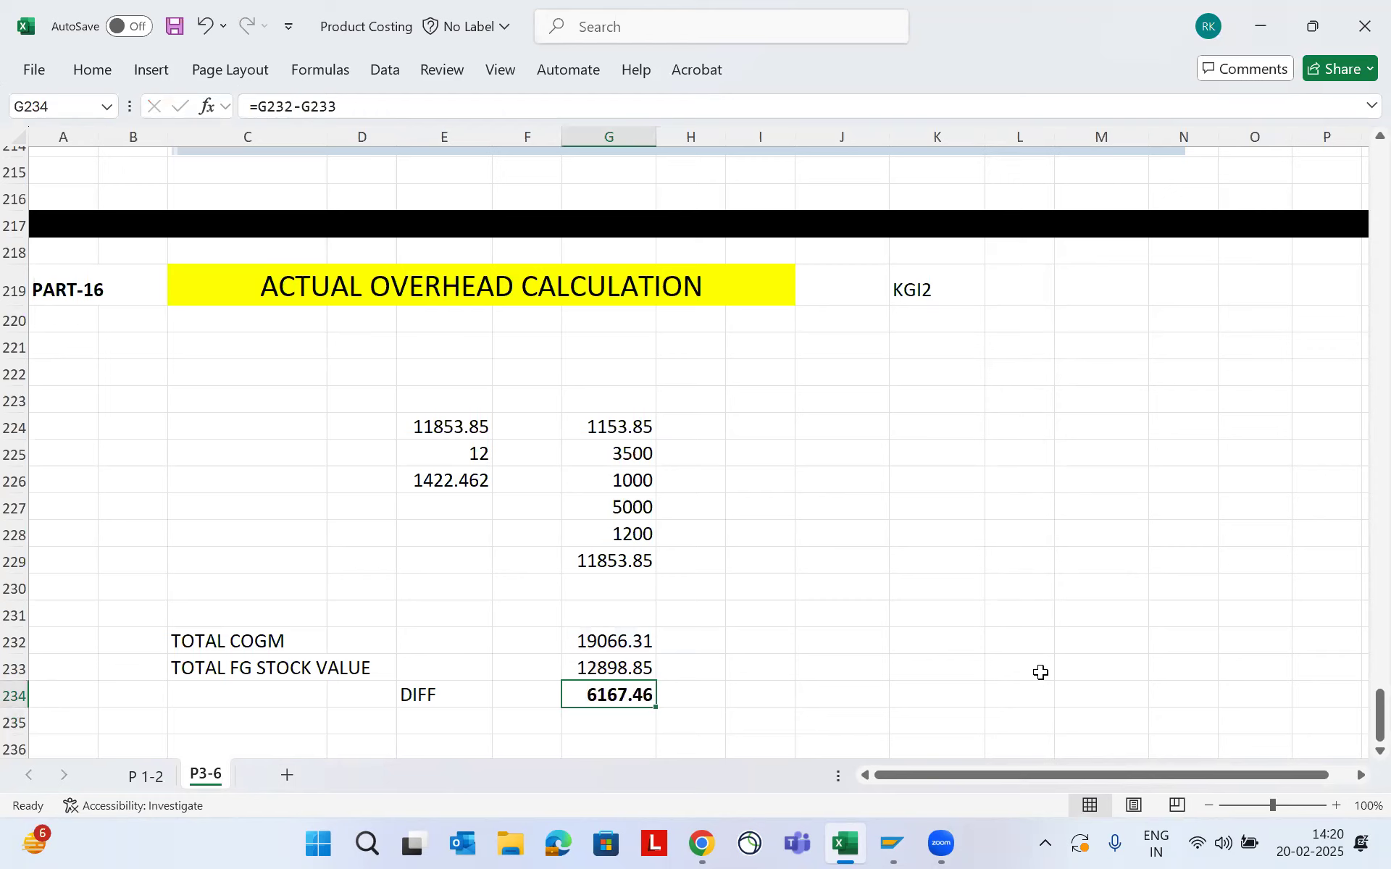
left_click(90, 74)
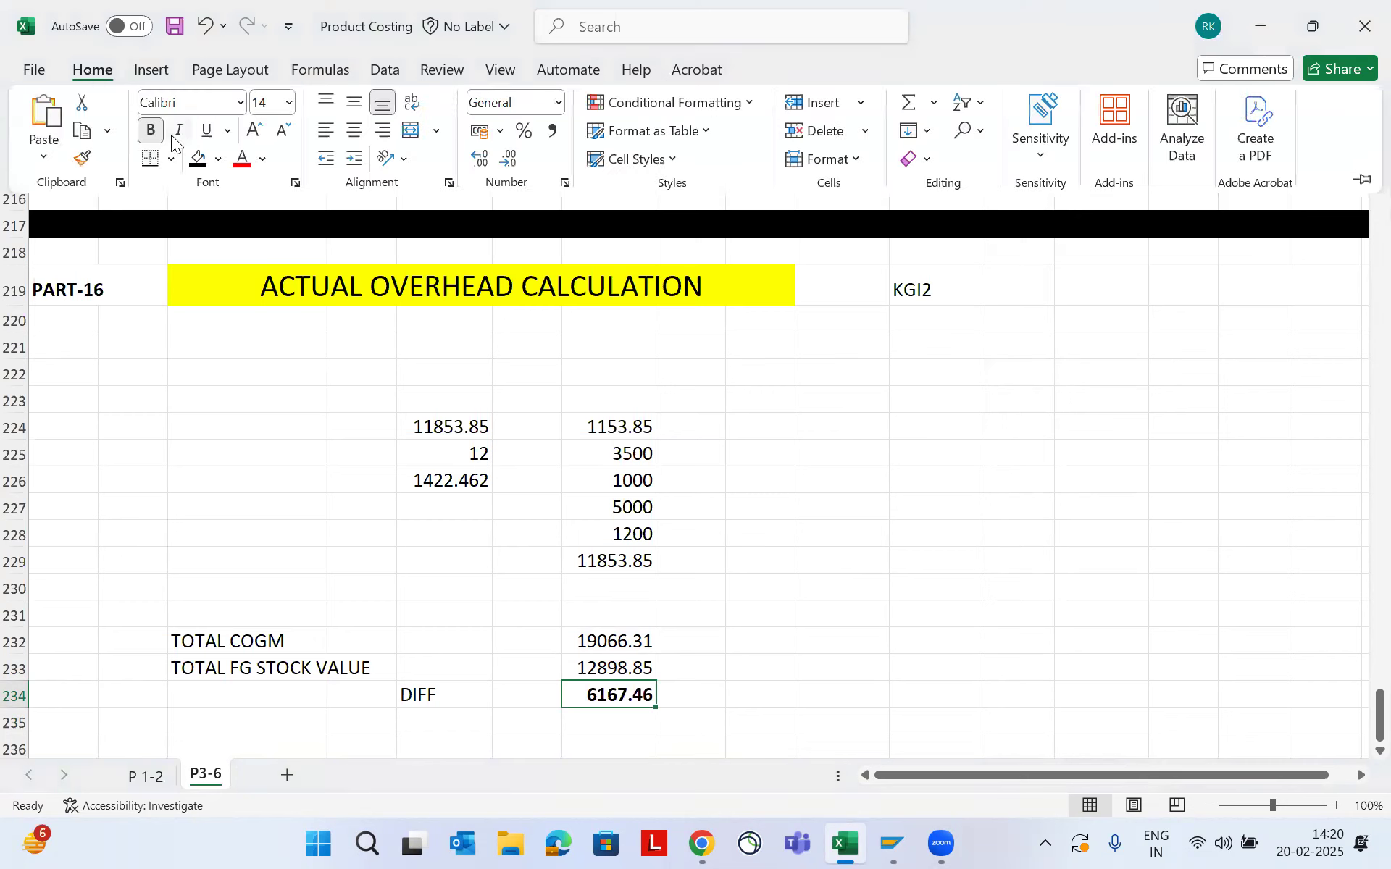
left_click(219, 160)
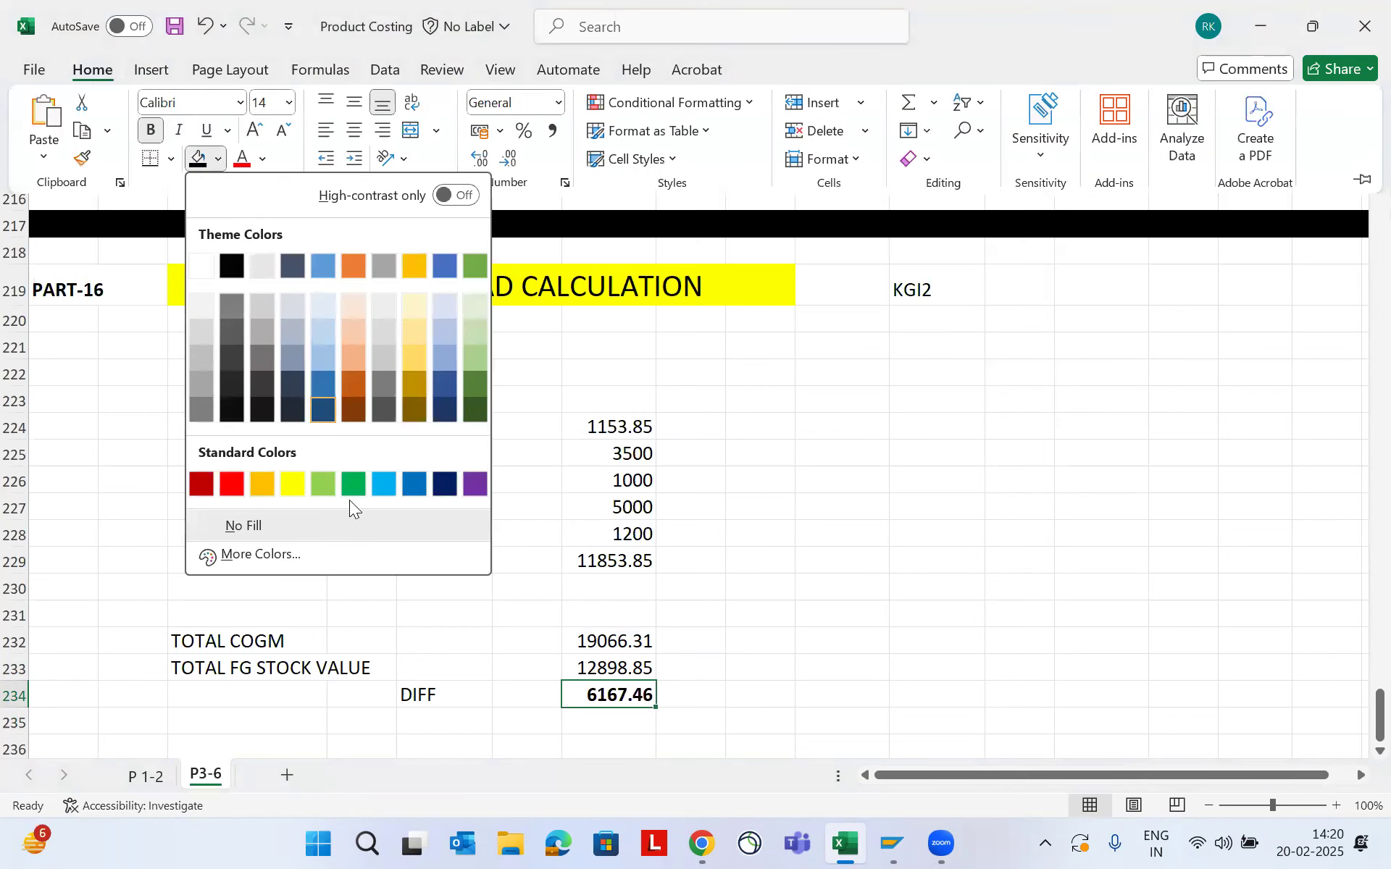
left_click(291, 479)
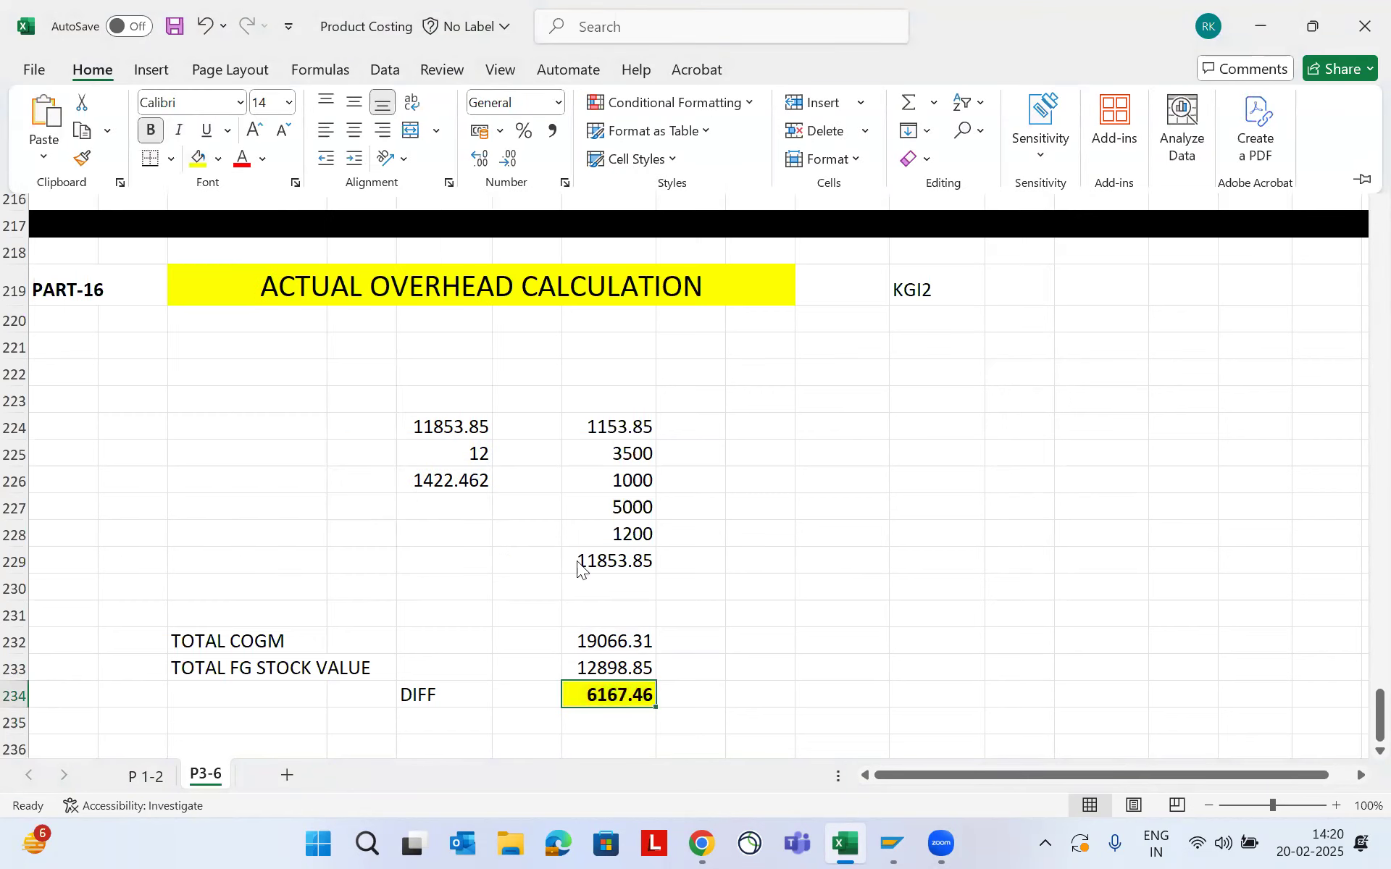
Compare the Cost Trend report's overall total actual cost with the worksheet's DIFF value, and review the TOTAL COGM row
key("alt+Tab")
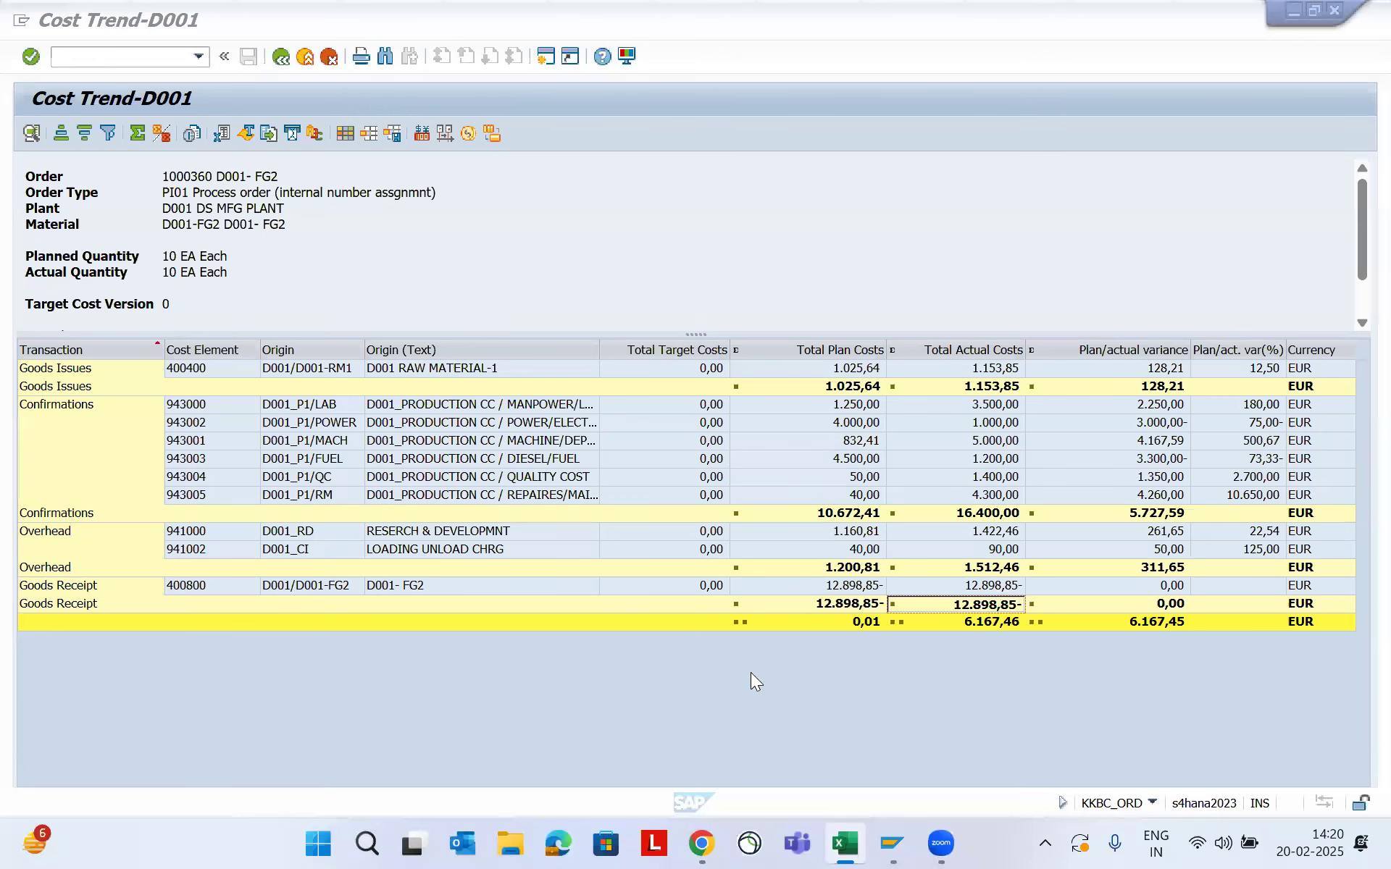
left_click(983, 623)
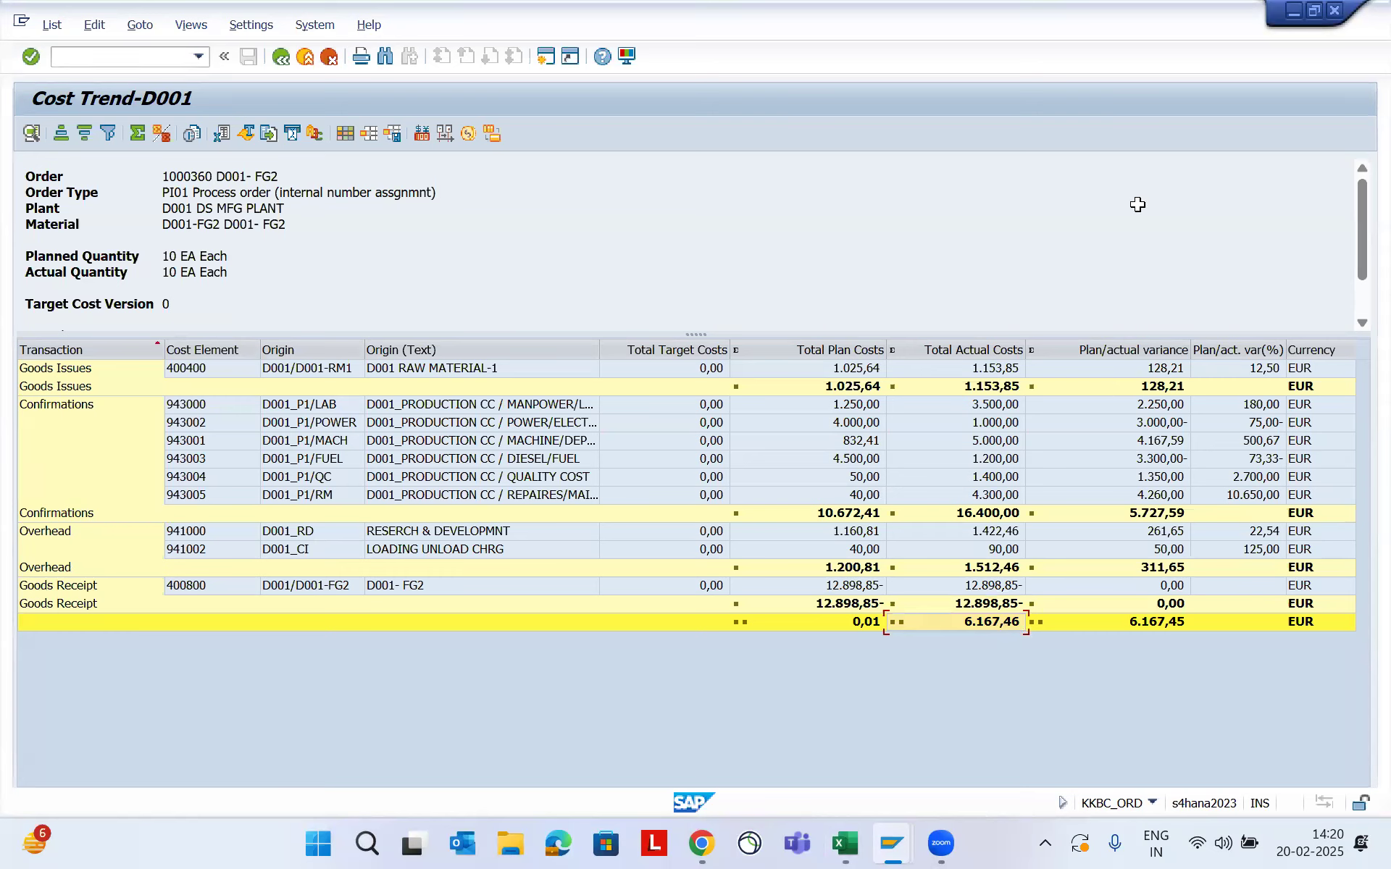
key("alt+Tab")
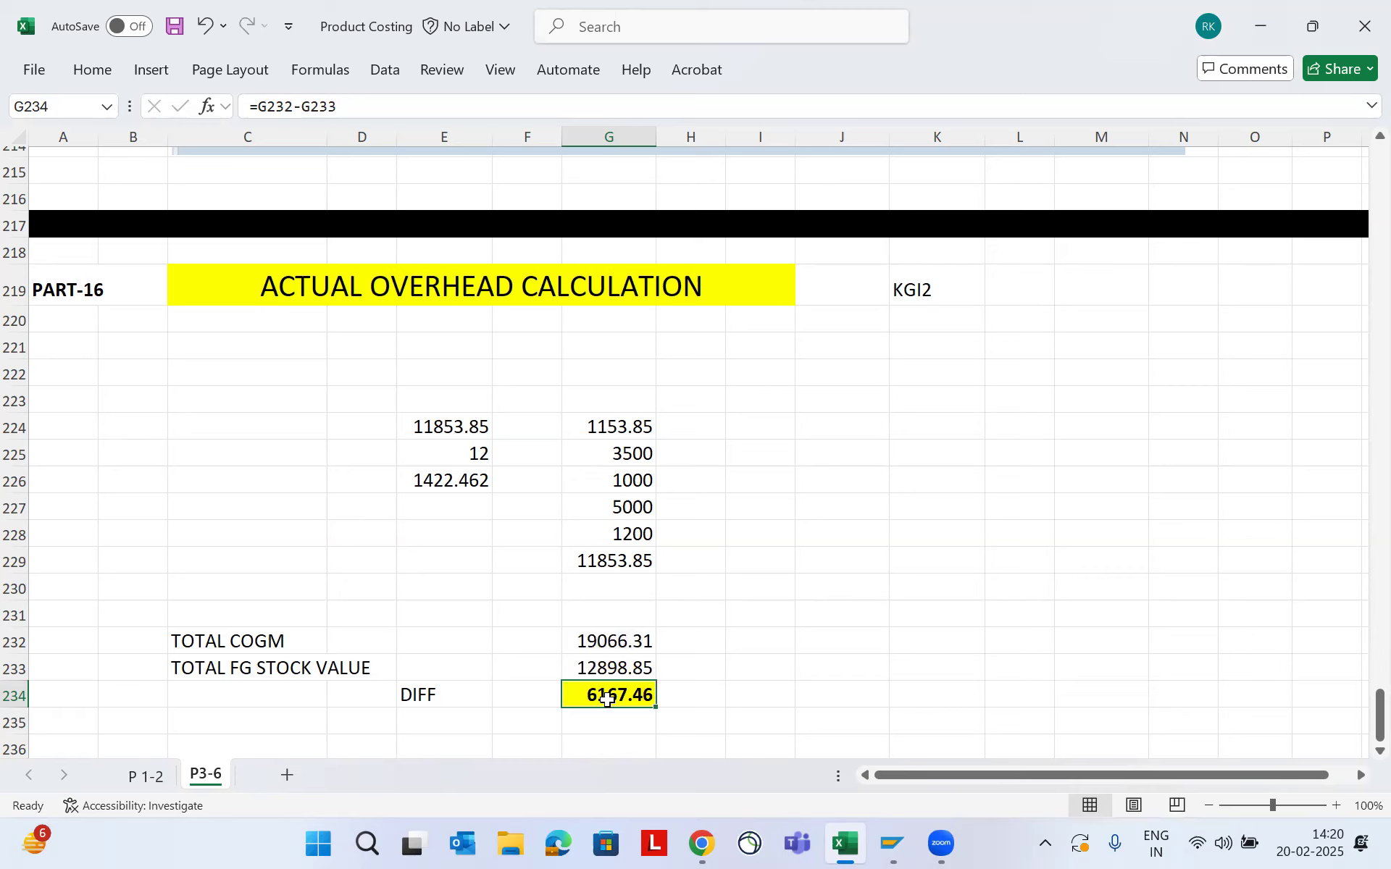
left_click(615, 643)
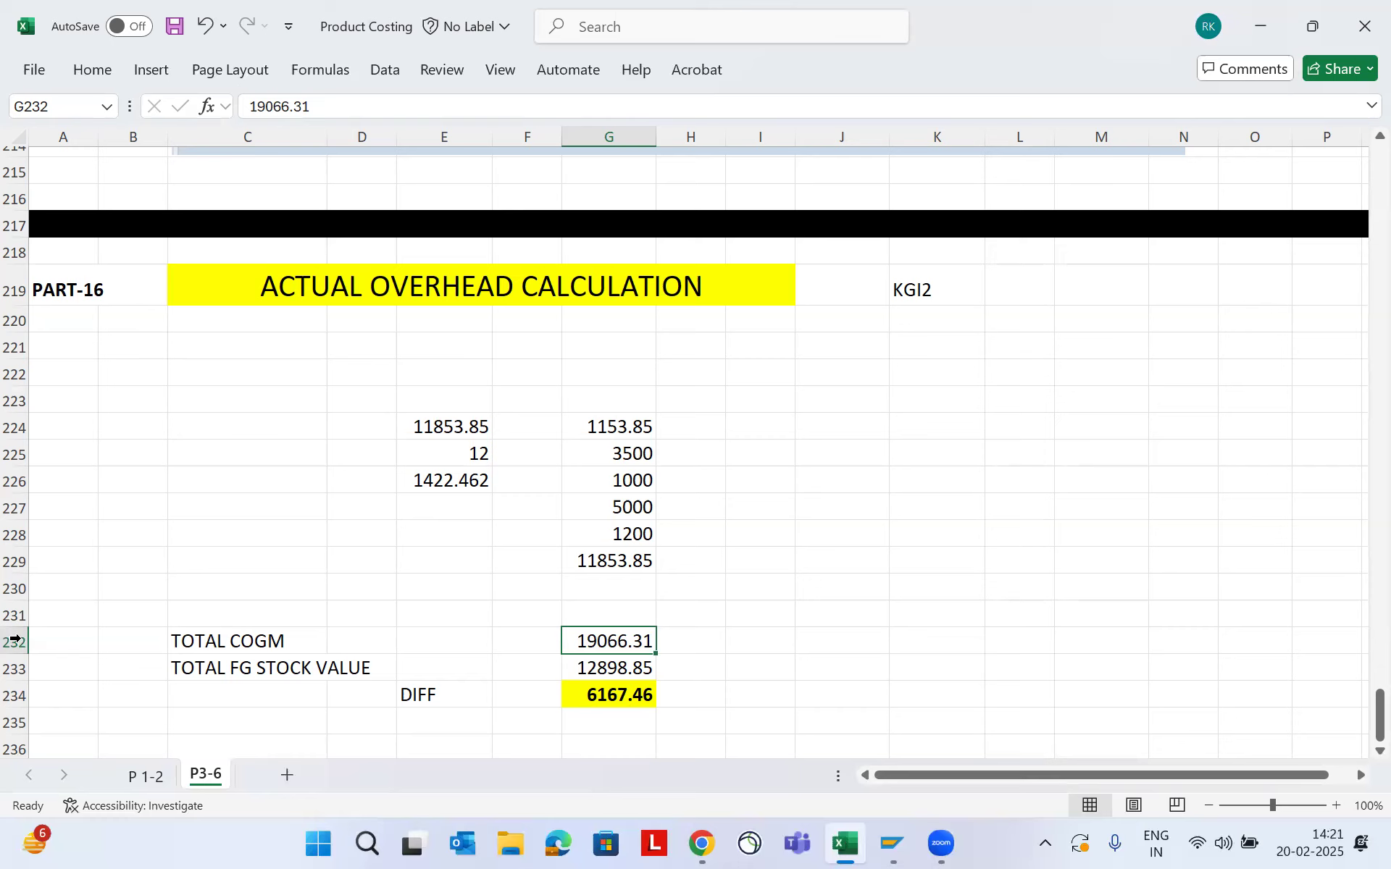
left_click(16, 642)
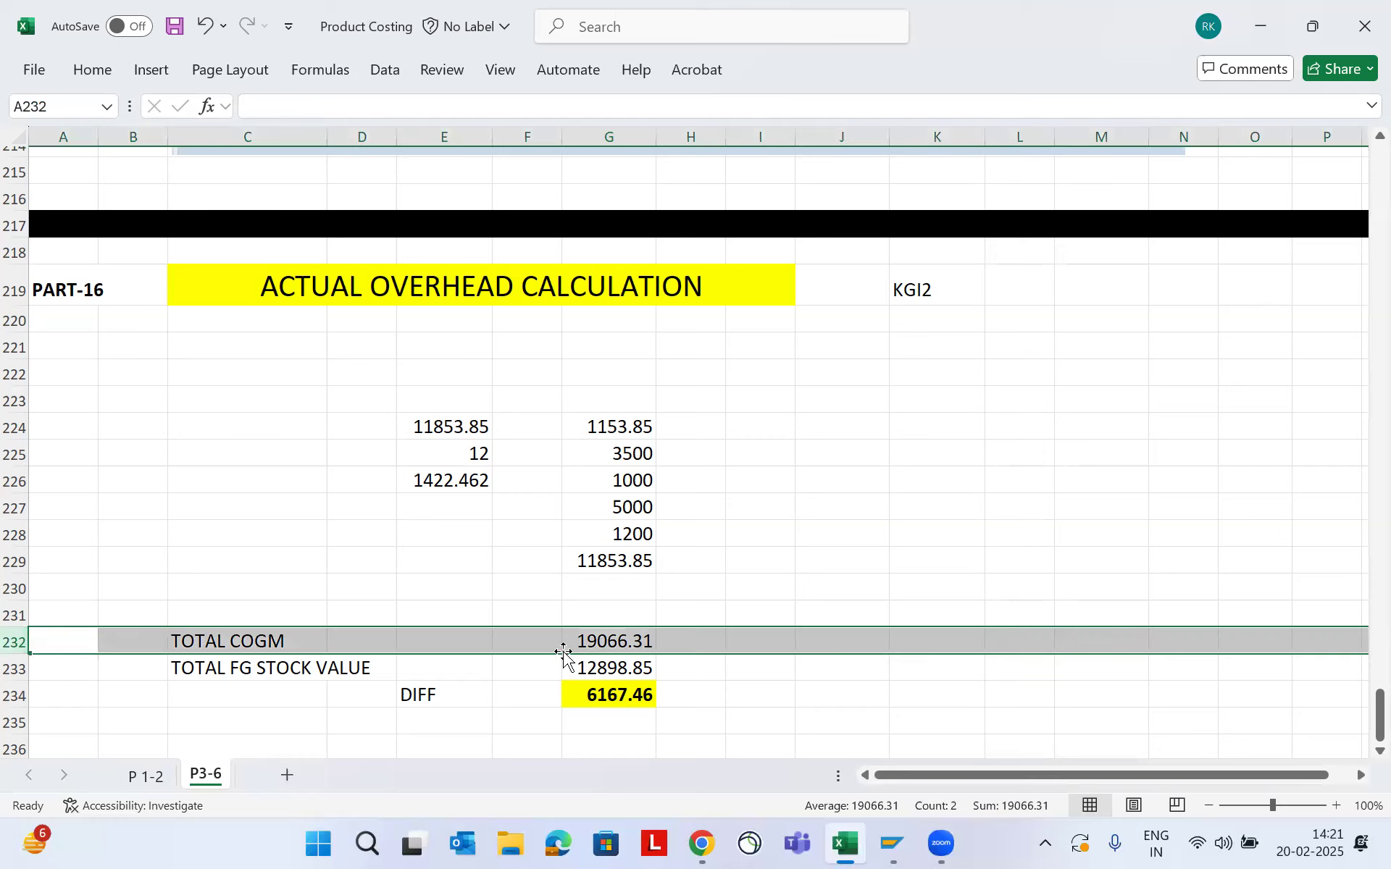
left_click(600, 643)
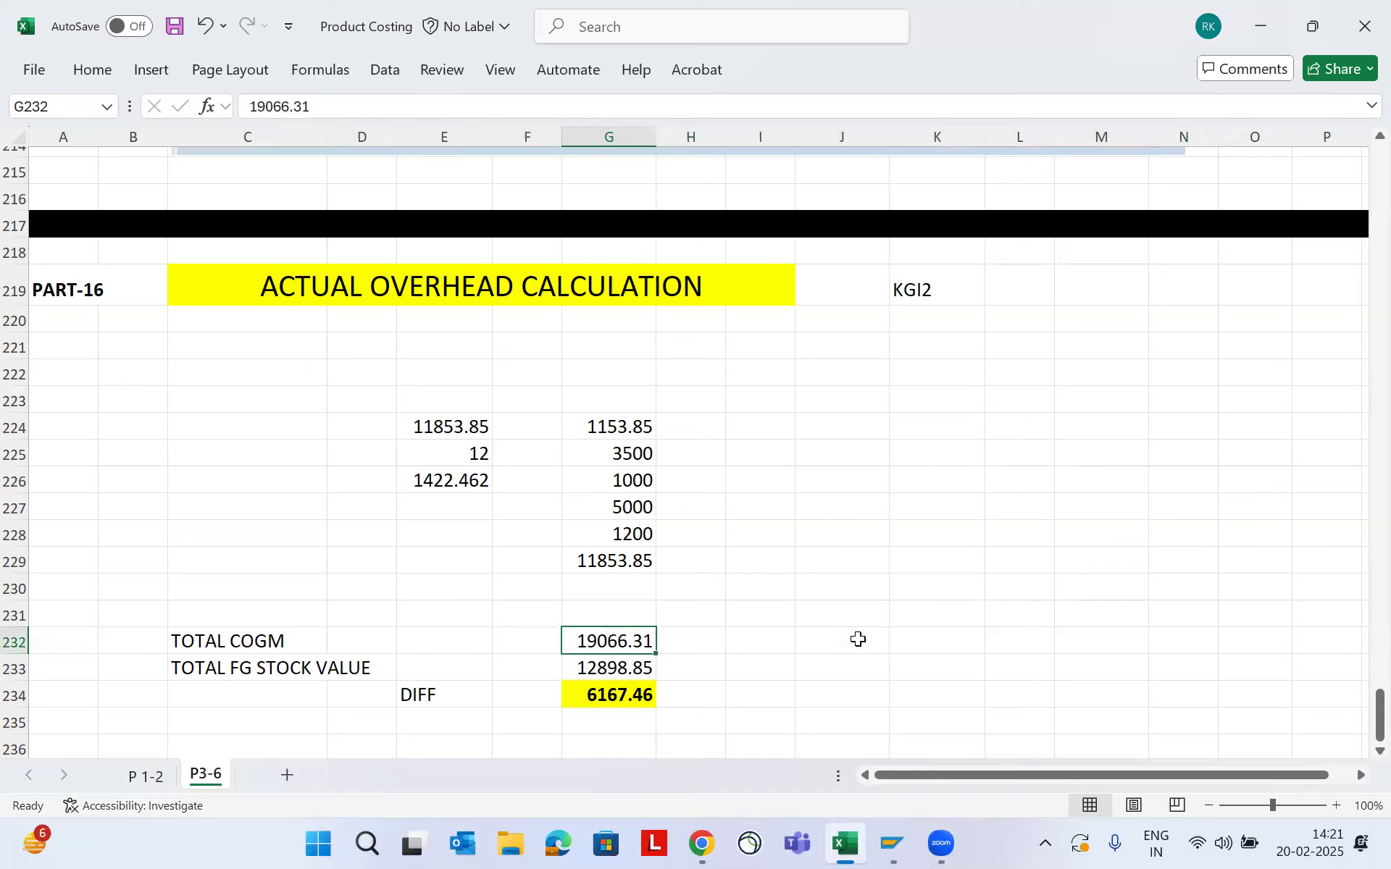
Enter the note NOT COMPLETE STORY in J232, beside the TOTAL COGM value
left_click(858, 639)
type("N")
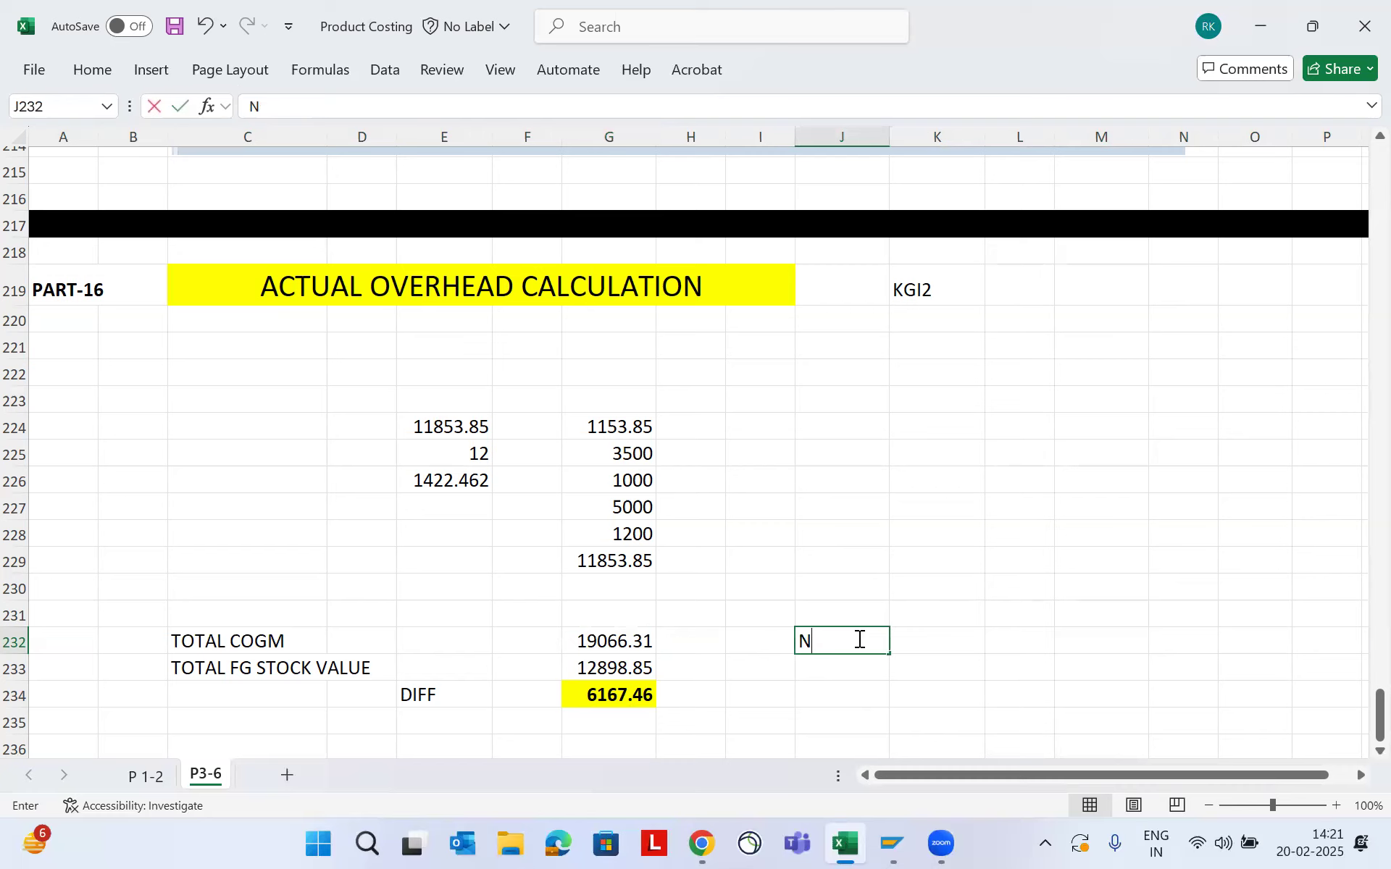
type("OT COMPLETE")
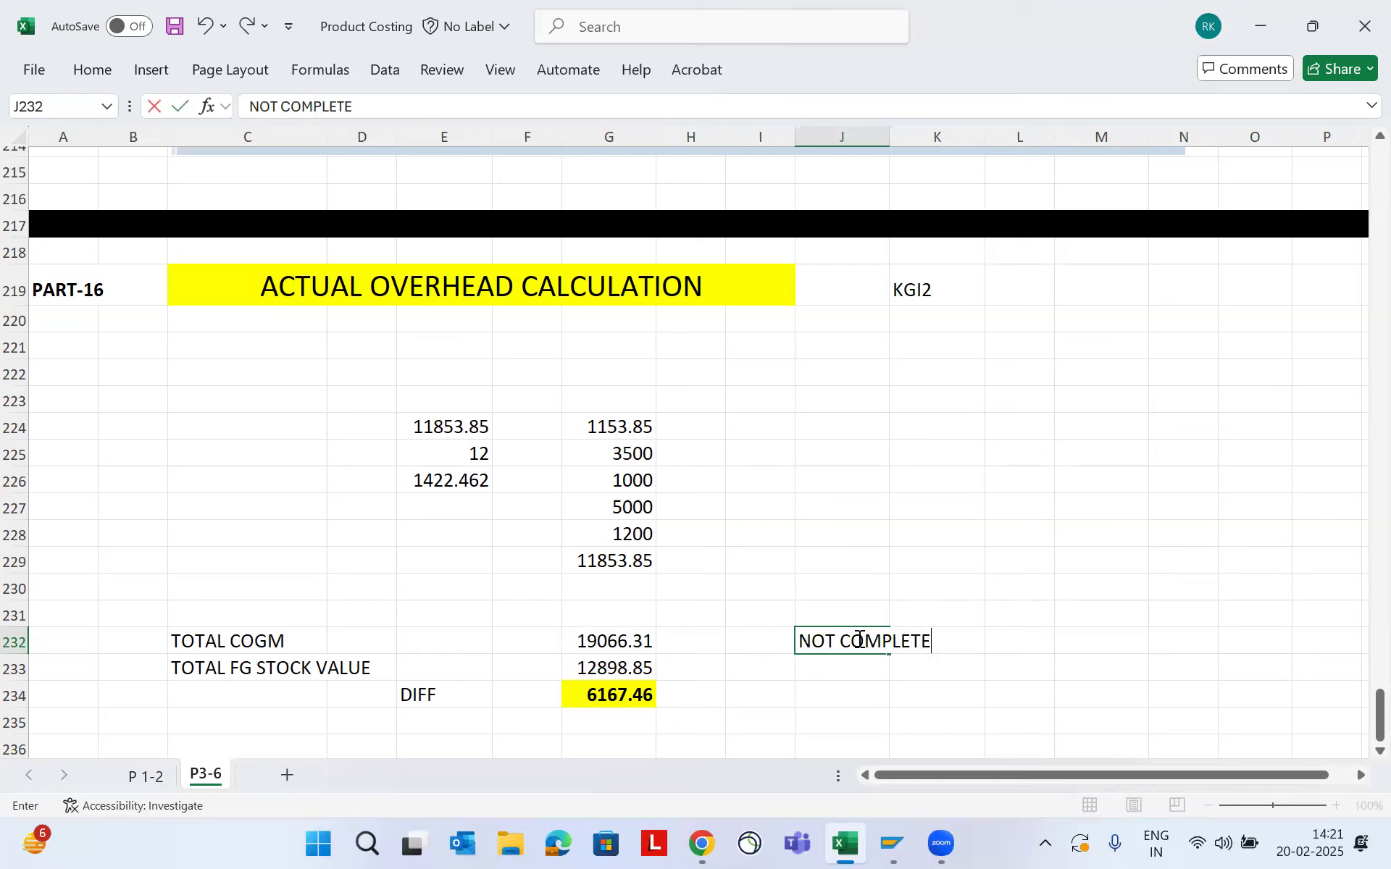
type(" STORY")
key("Return")
left_click(858, 639)
key("Left")
key("Left")
key("Left")
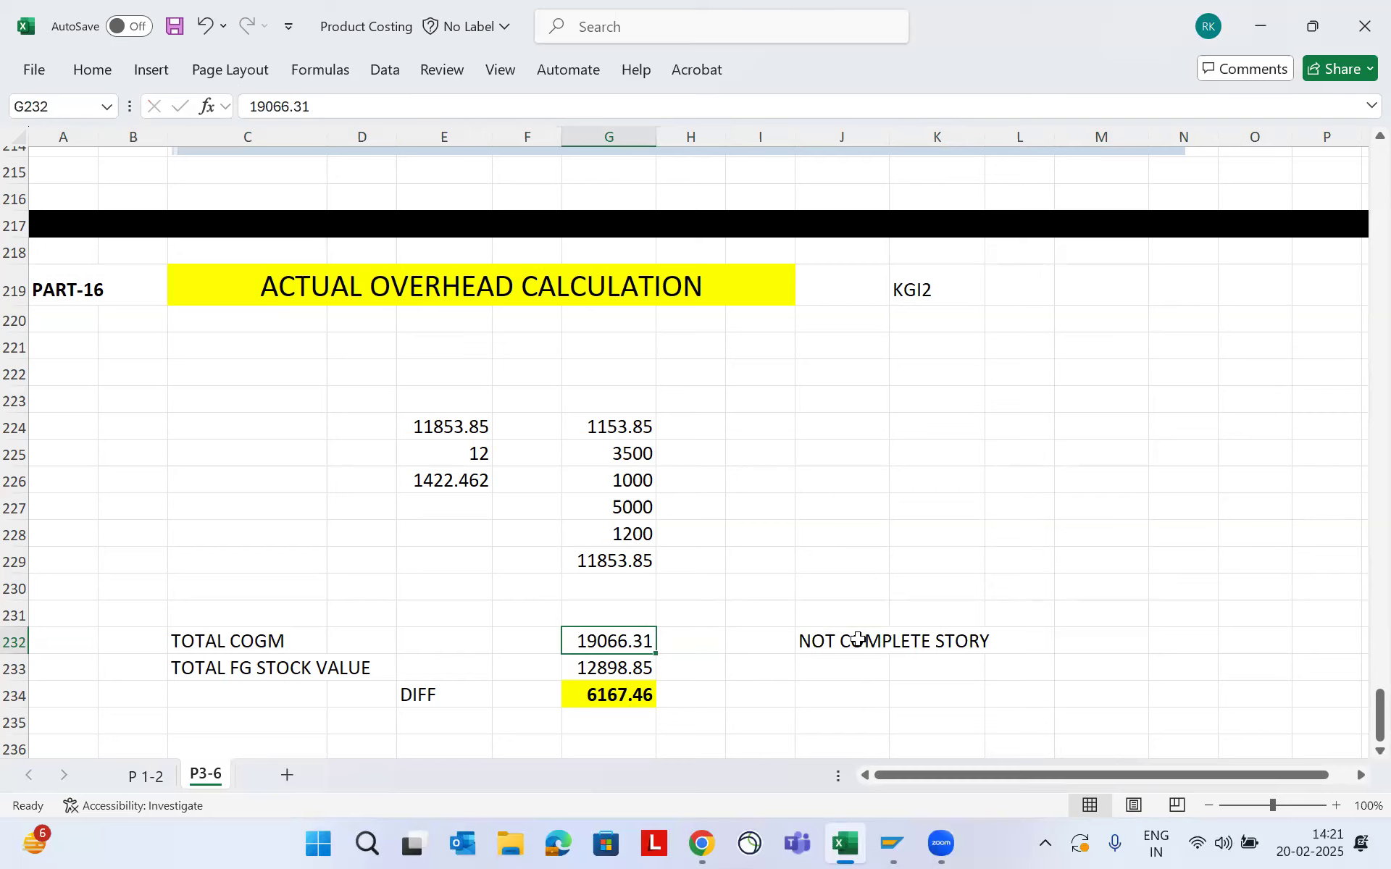
Examine the goods issue and goods receipt cost elements and their actual costs in the SAP Cost Trend report, and return to Excel
left_click(893, 844)
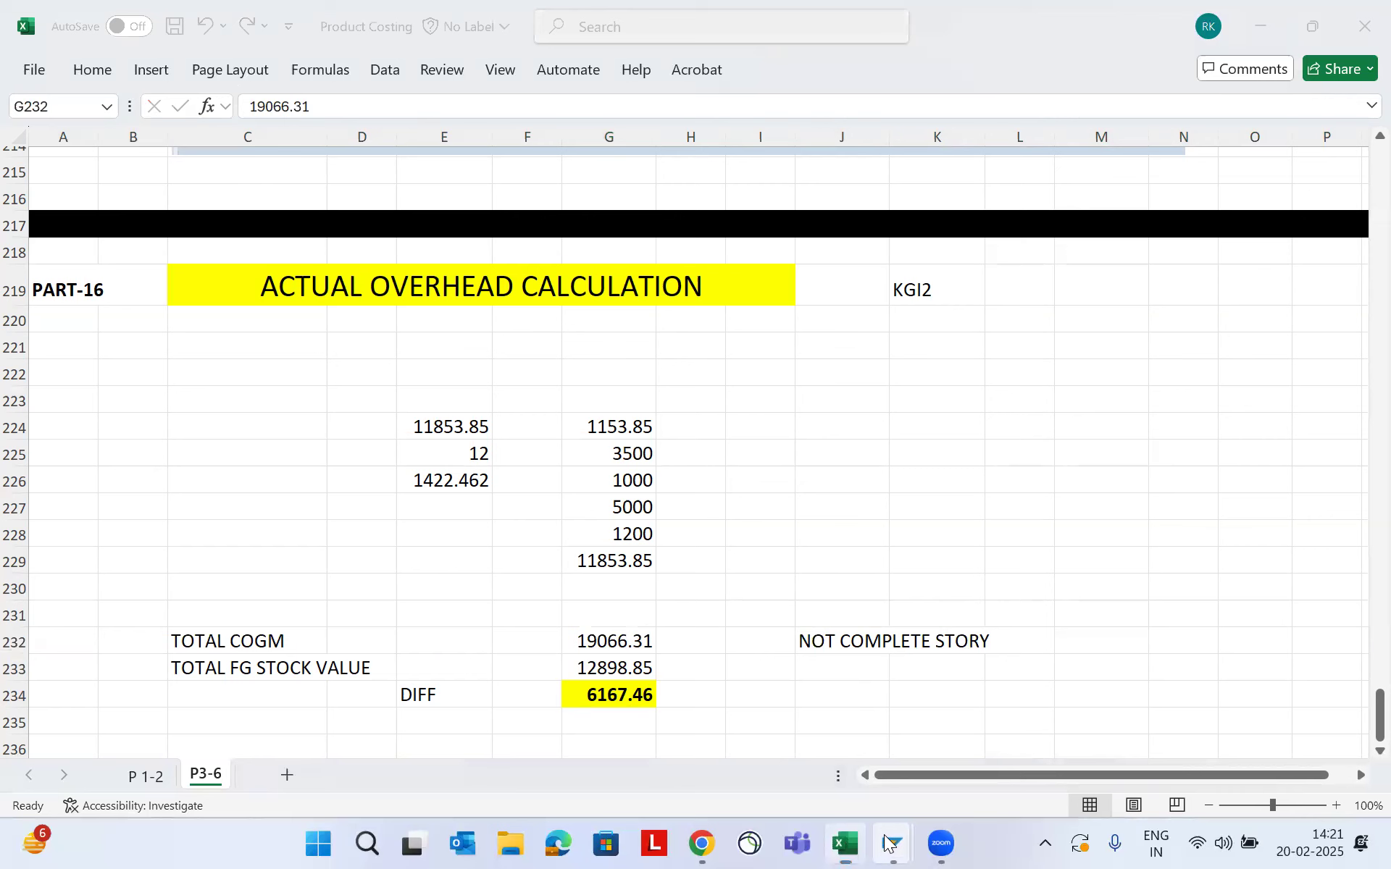
left_click(1084, 739)
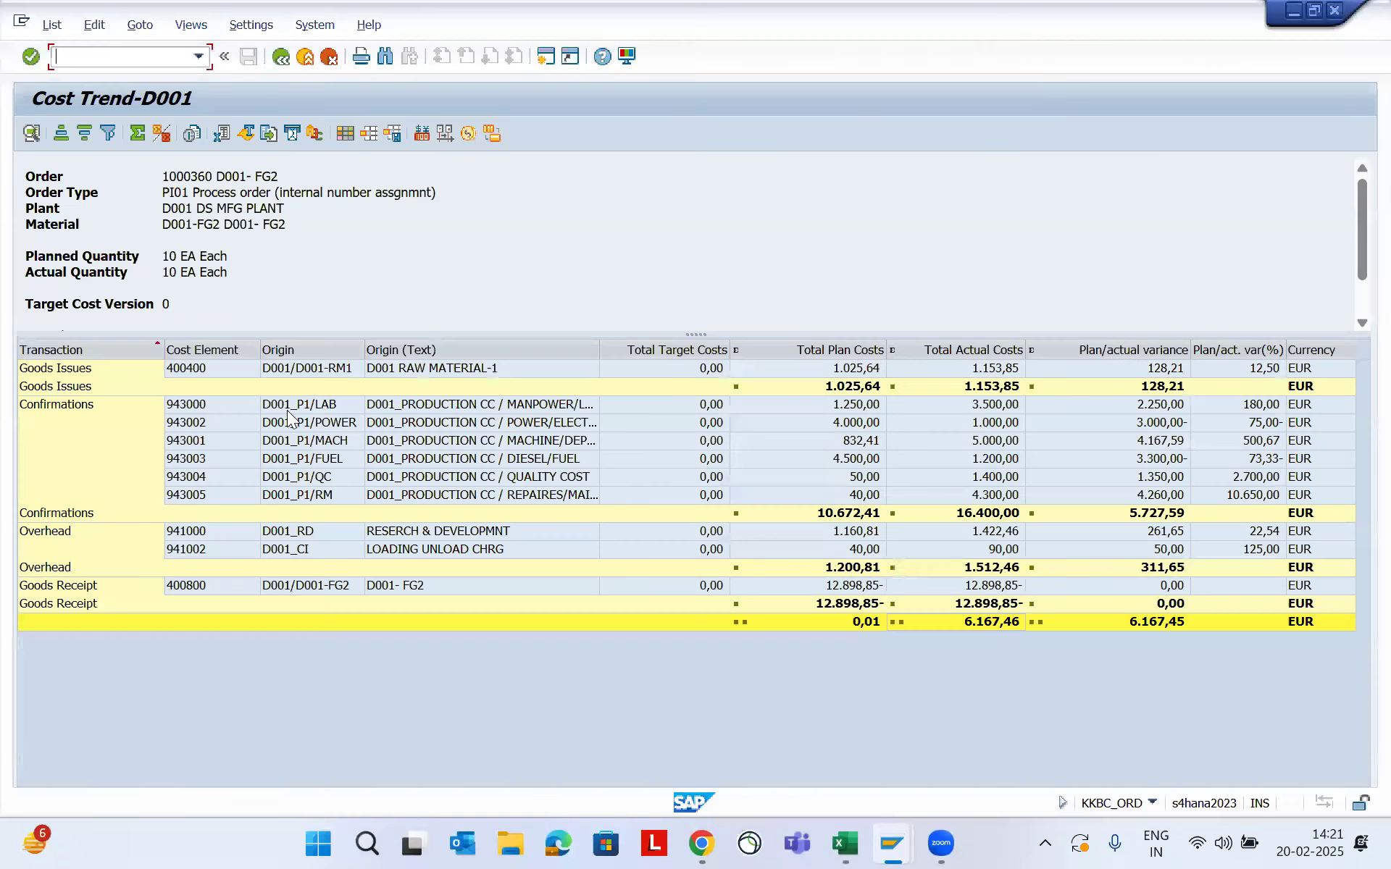
left_click(219, 372)
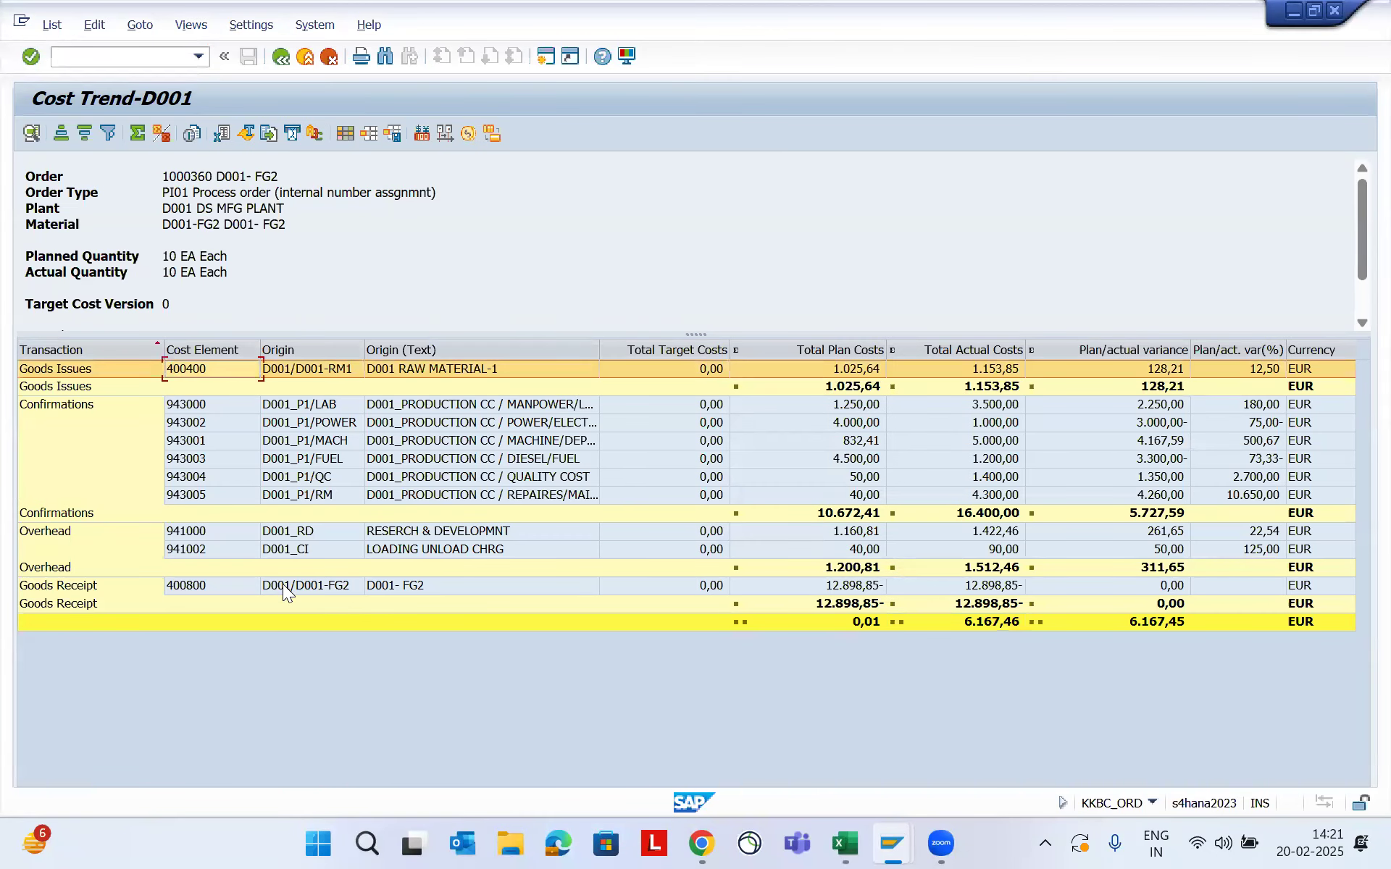
left_click(239, 583)
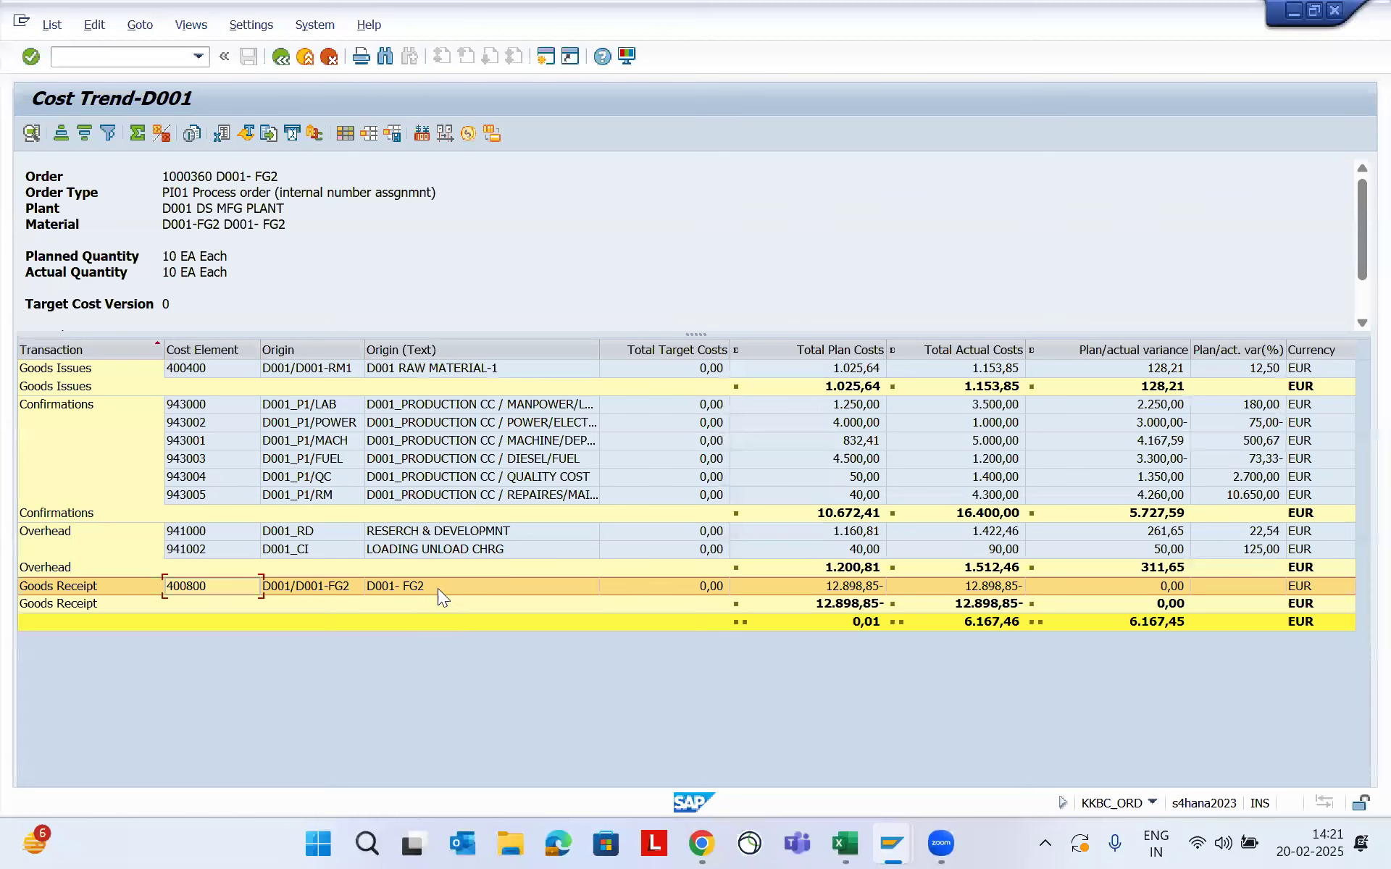
left_click(990, 587)
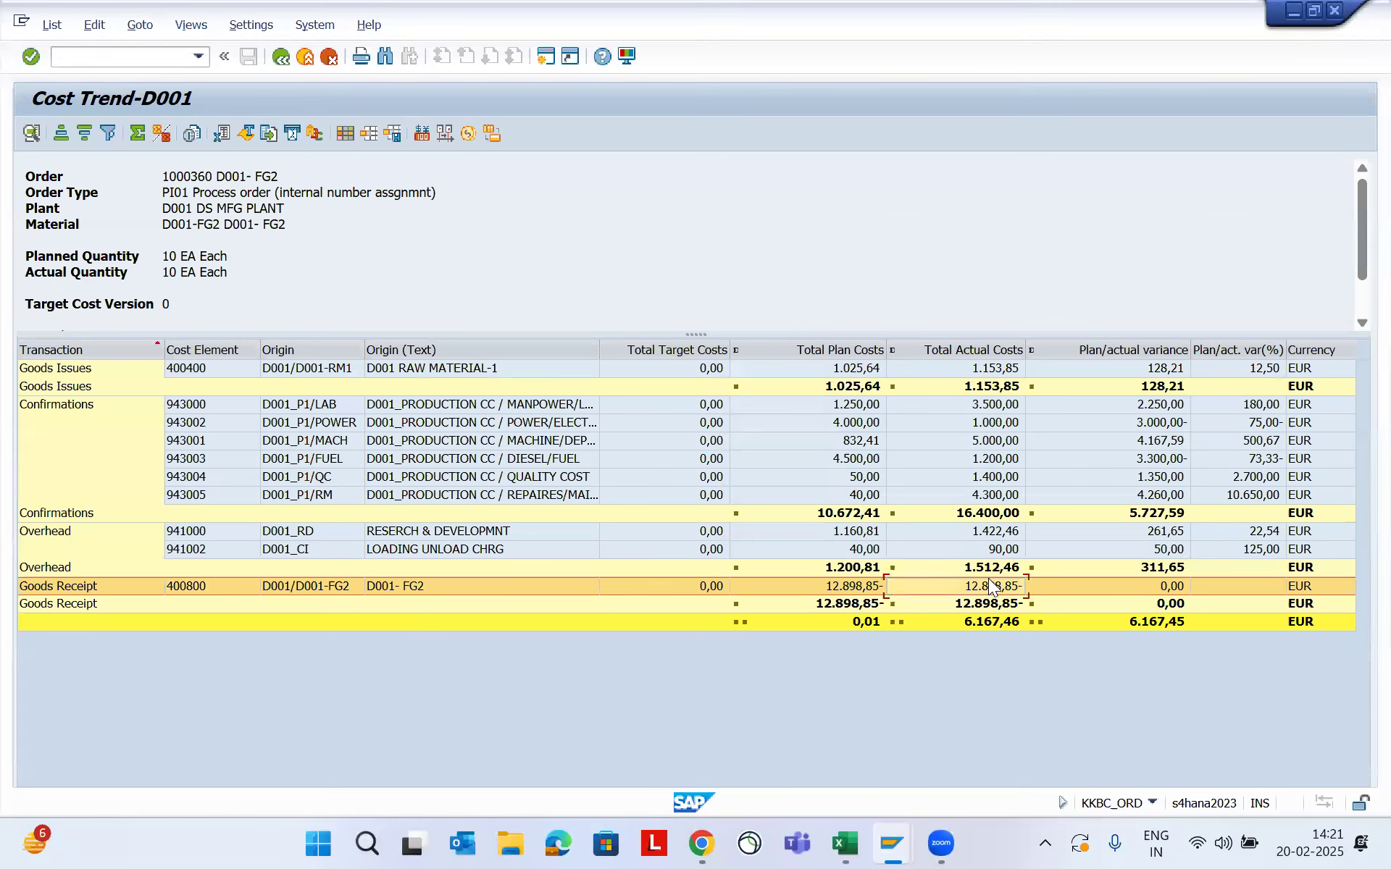
left_click(970, 364)
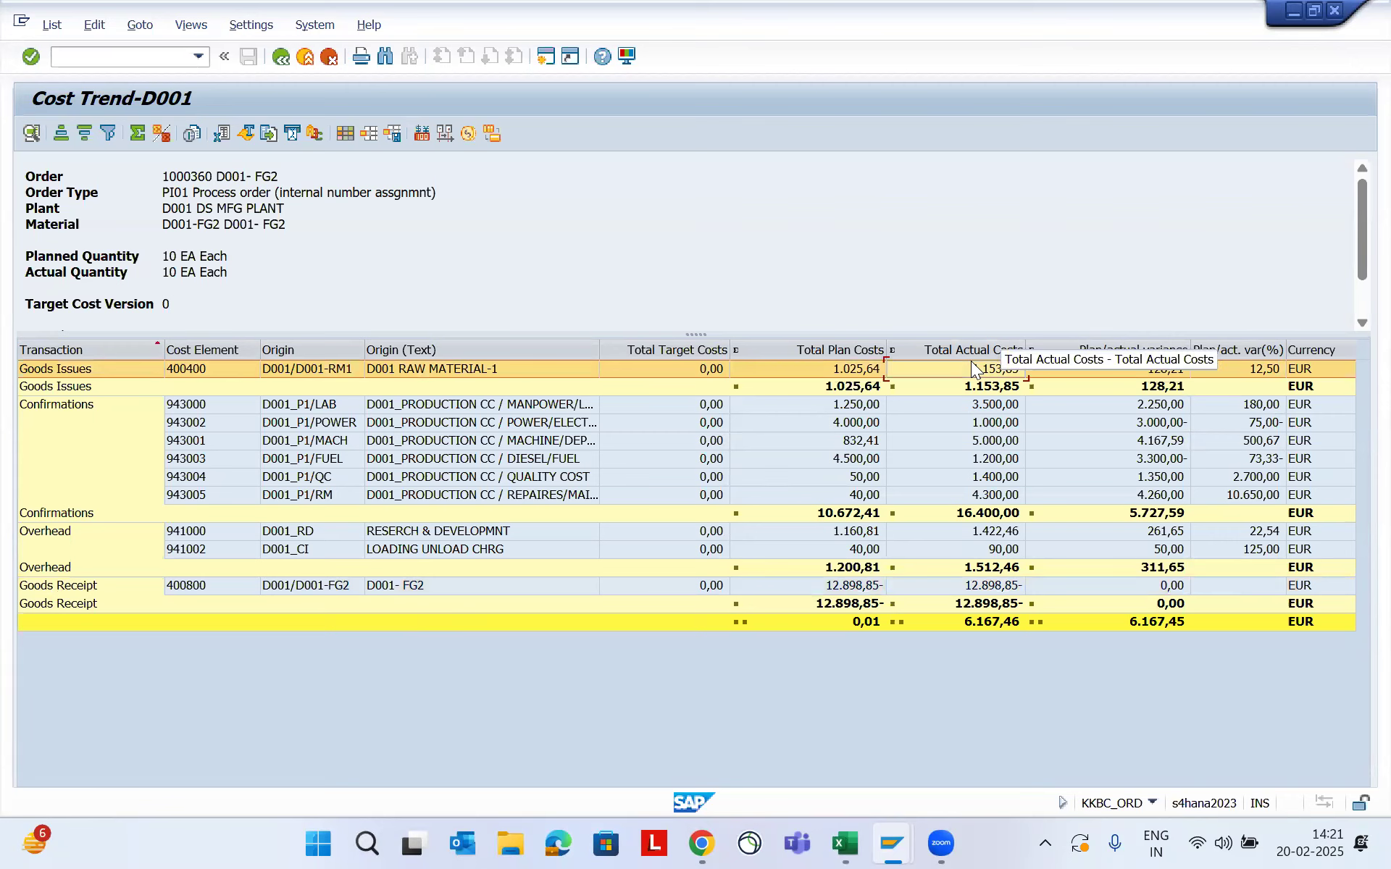
left_click(1294, 10)
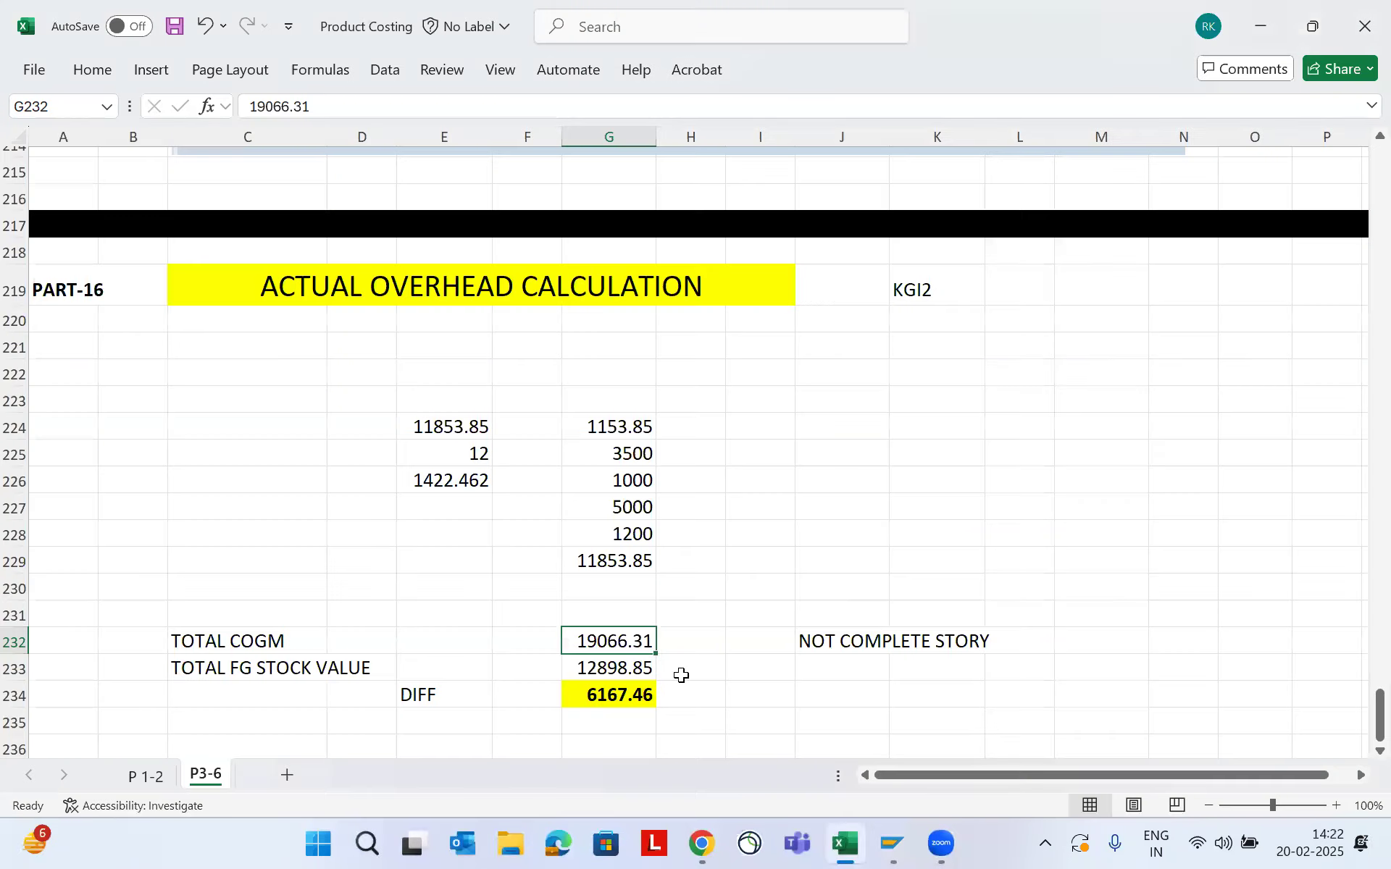
Enter the note 6167.46 HAS TO BE LOADED ON FINISHED GOODS (D001-FG2) in G236, below the DIFF value
left_click(624, 689)
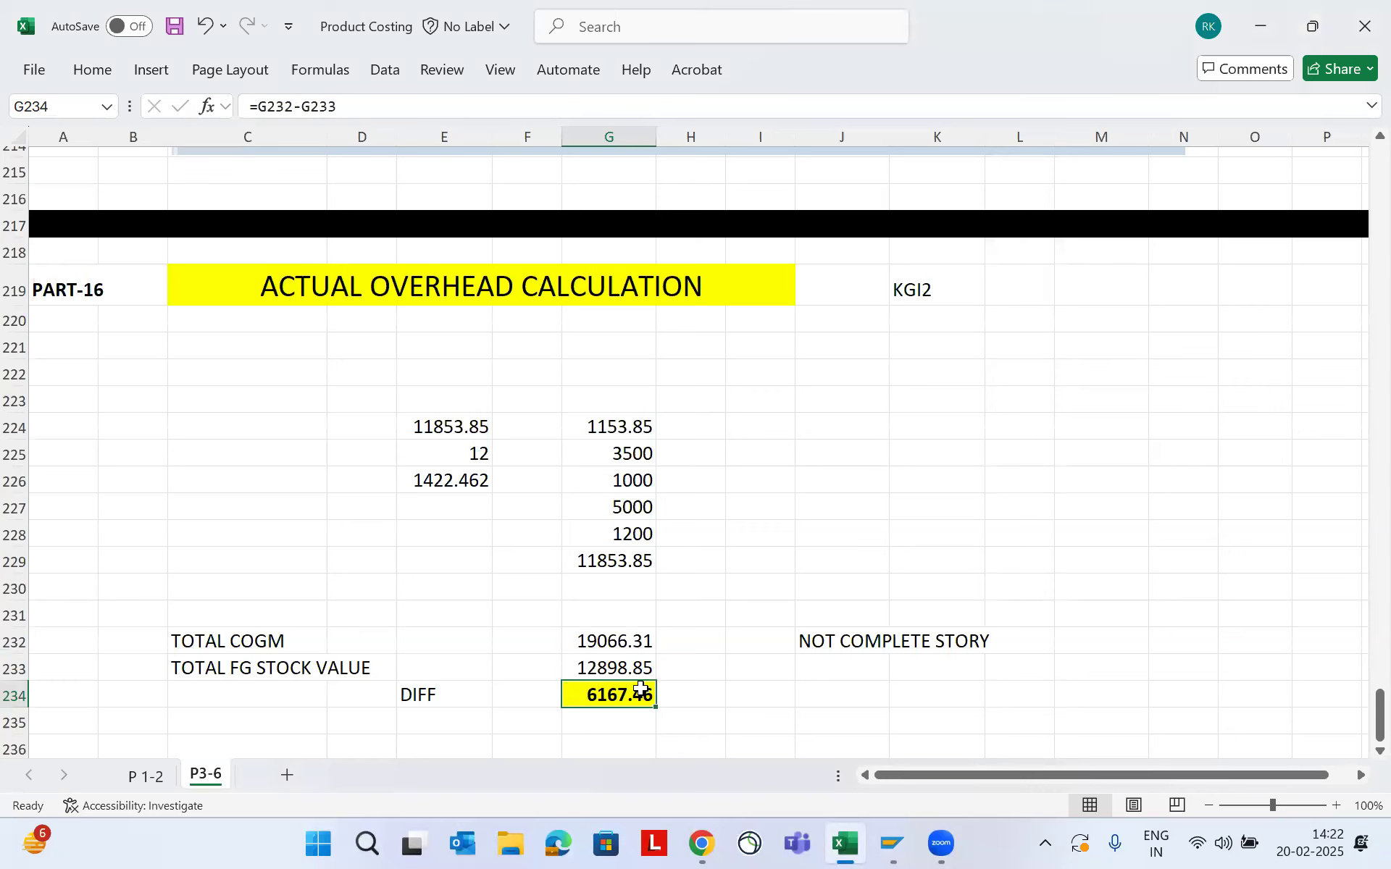
scroll(761, 652, "down", 2)
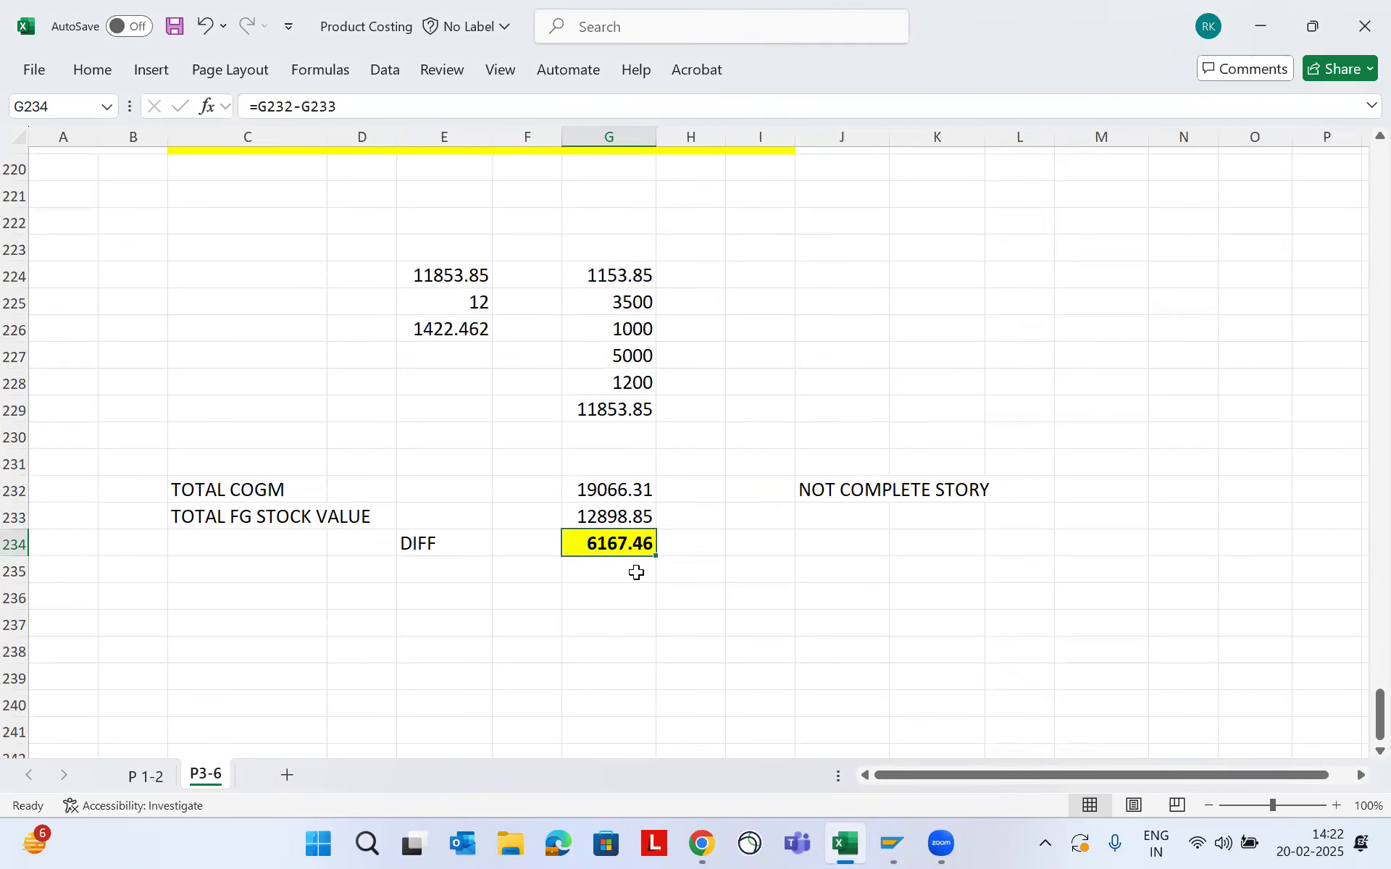
left_click(636, 573)
key("Down")
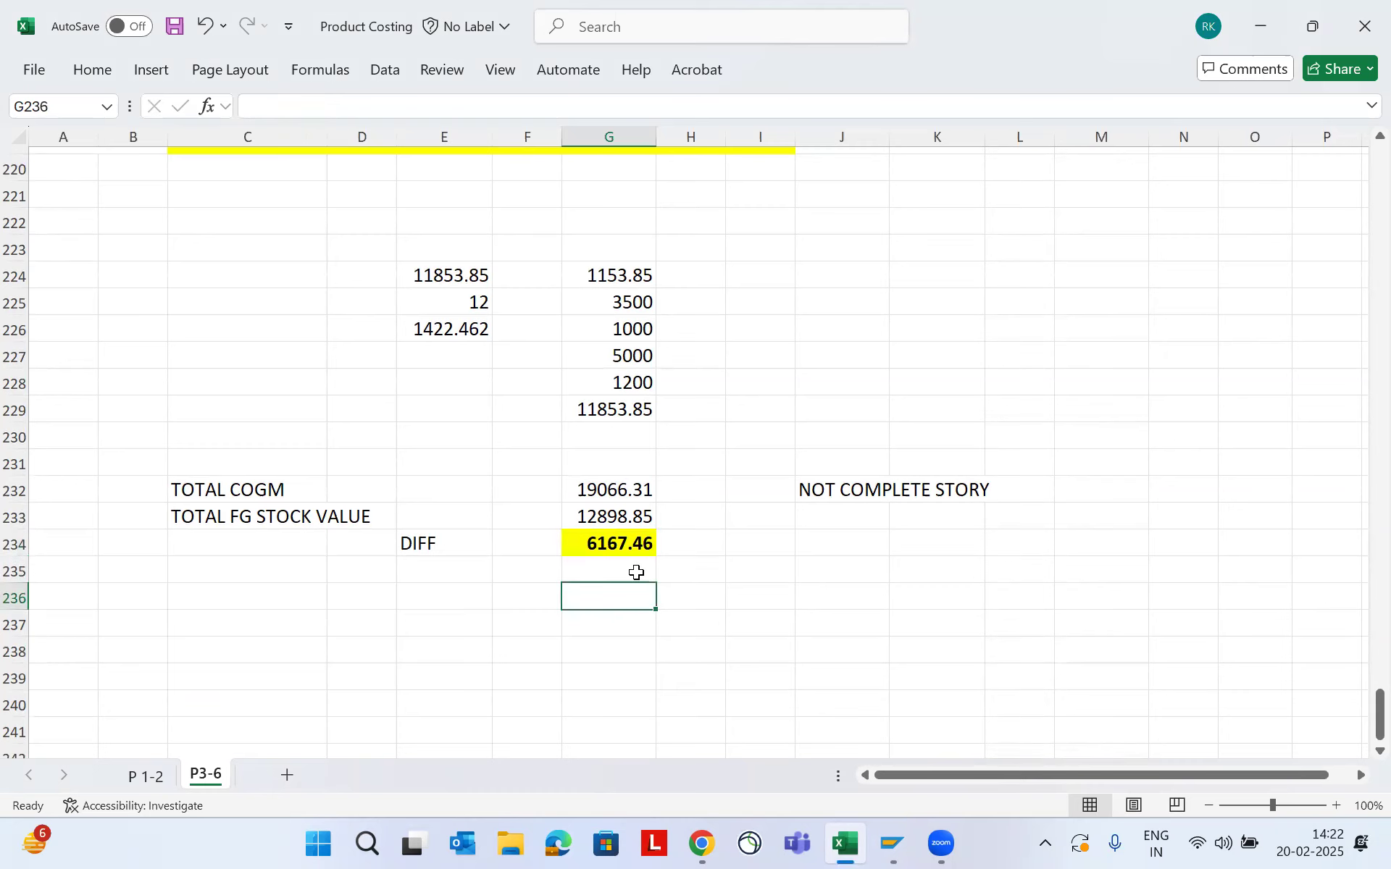
key("Up")
key("Up")
key("Down")
key("Down")
key("Down")
key("Up")
key("Up")
key("Down")
key("Down")
key("Up")
key("Down")
key("Up")
type("6167")
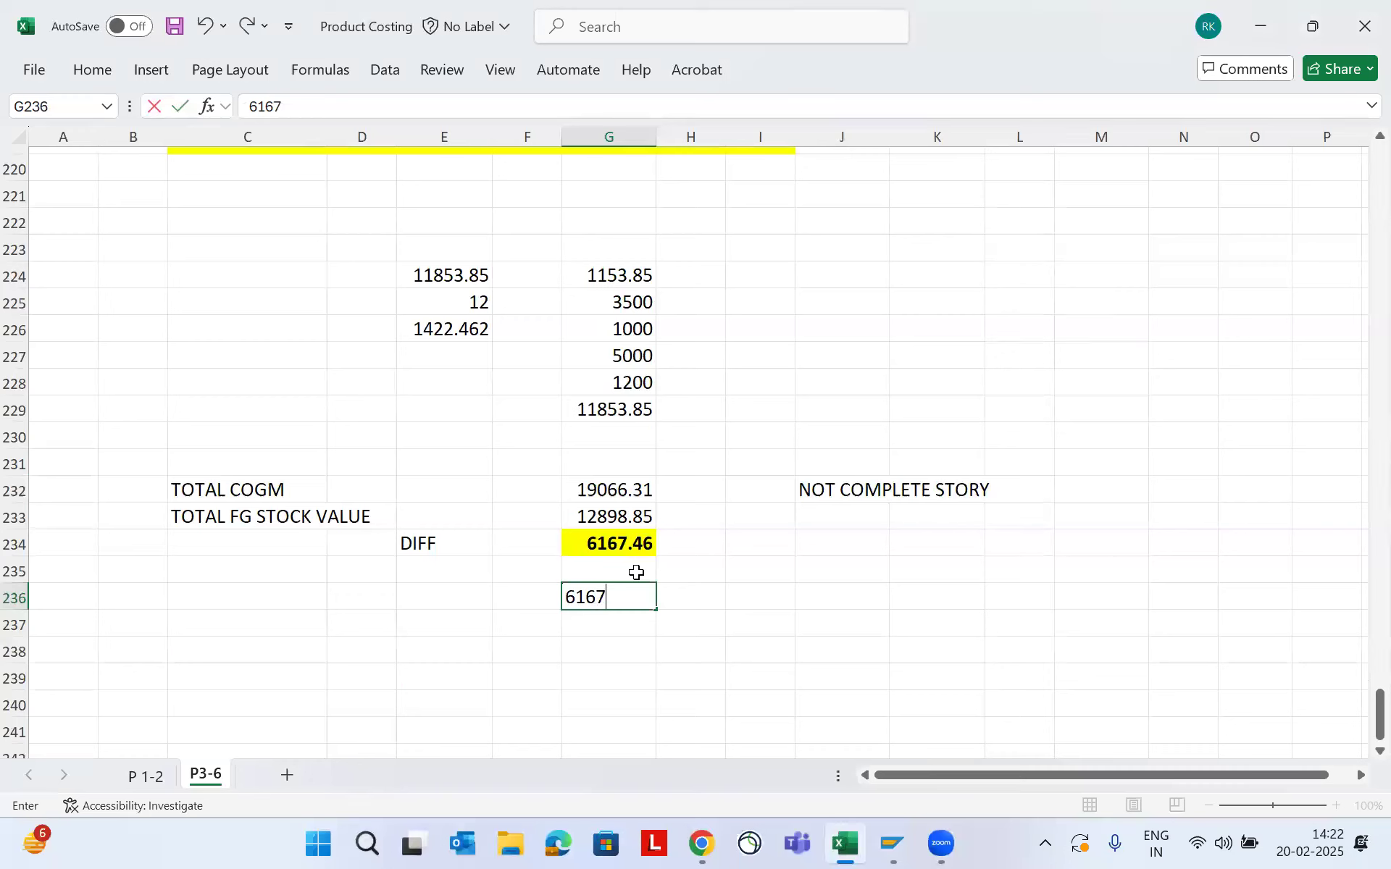
type(".46 HAS TO")
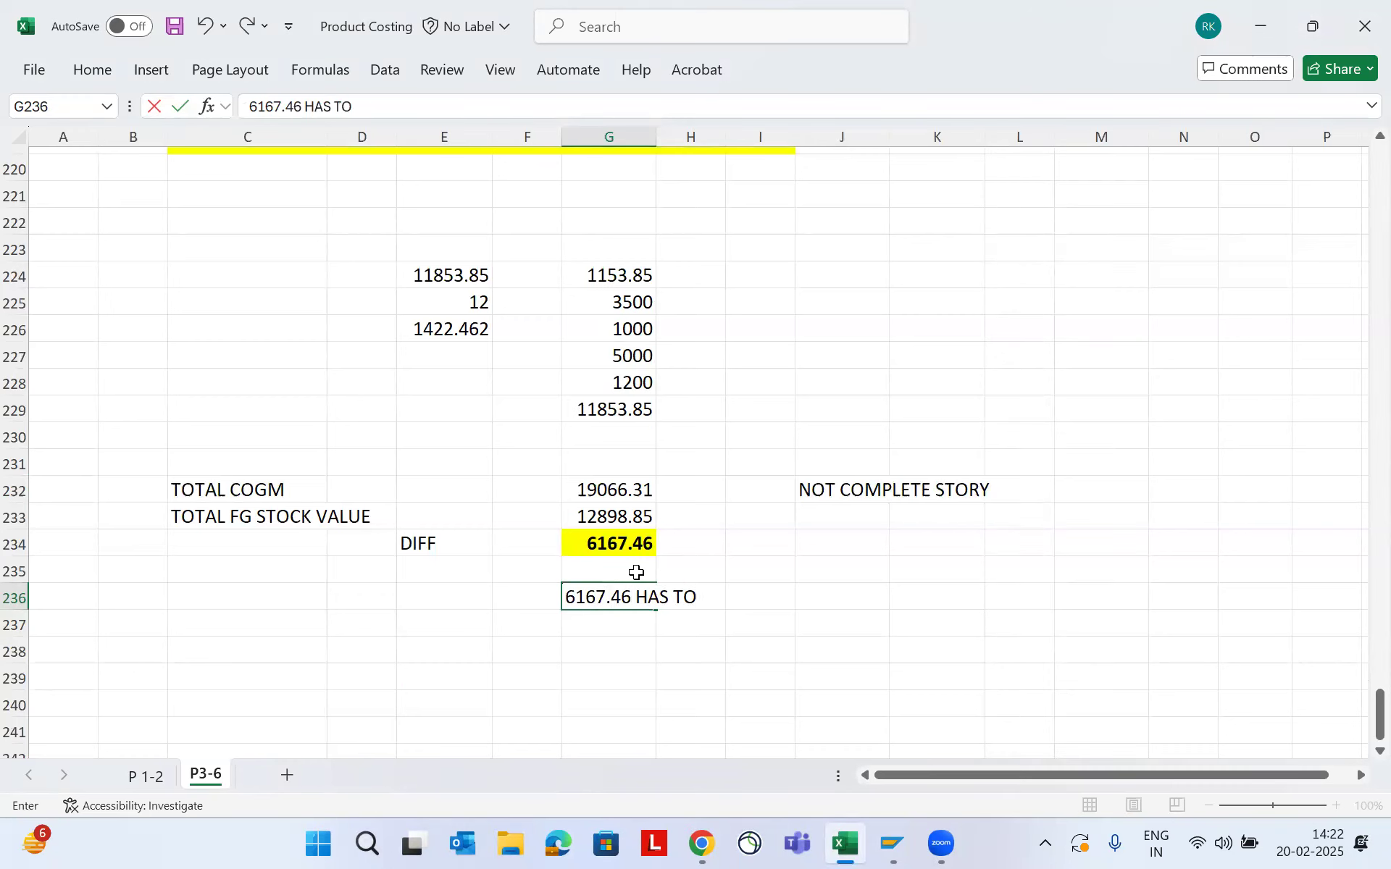
type(" BE LOADED")
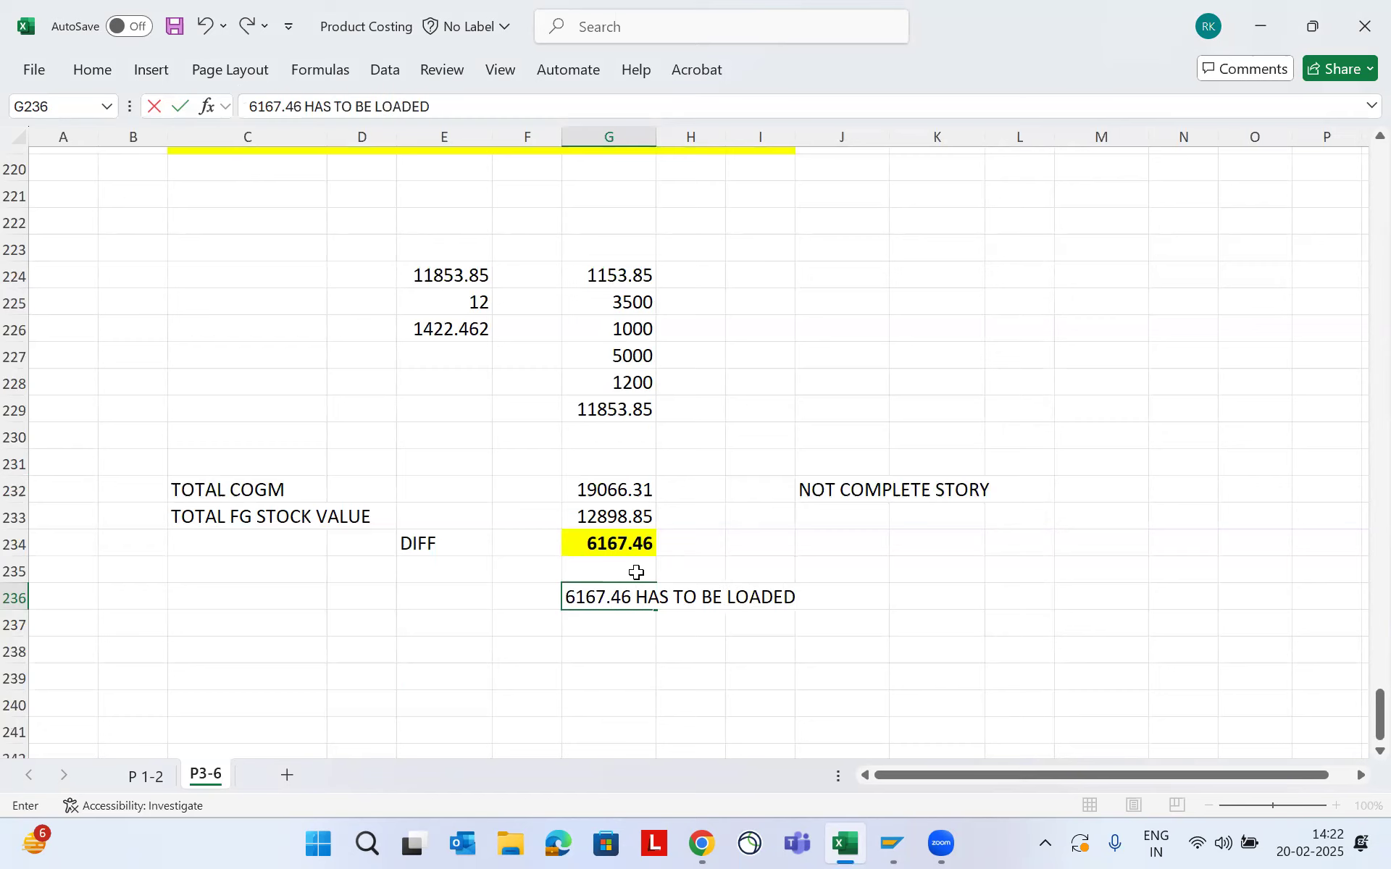
type(" ON FINISHED ")
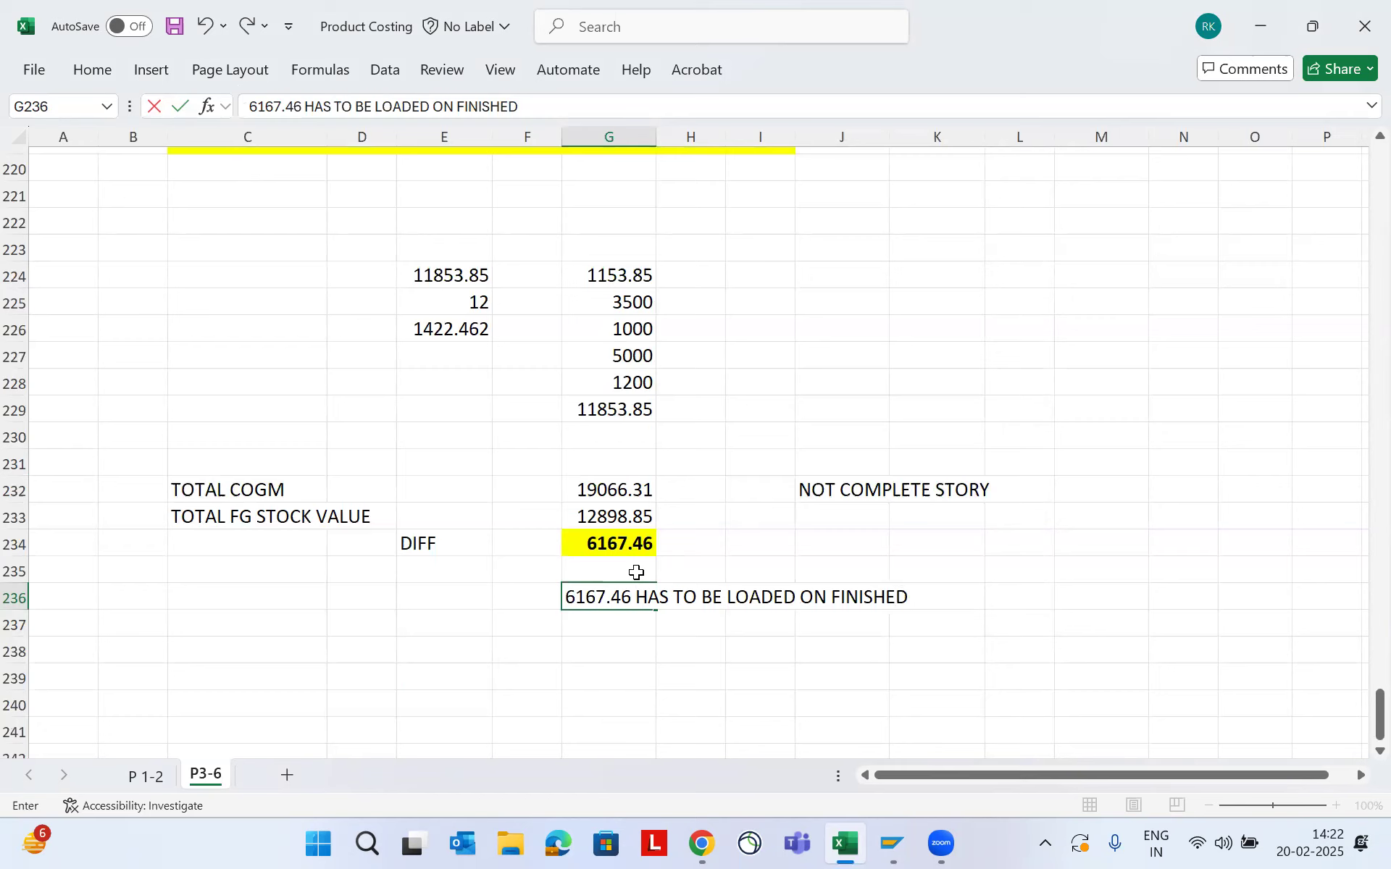
type("P")
key("BackSpace")
type("MAT")
type("E")
key("BackSpace")
key("BackSpace")
key("BackSpace")
key("BackSpace")
type("GOODS (")
type("DOO")
key("BackSpace")
key("BackSpace")
type("001-")
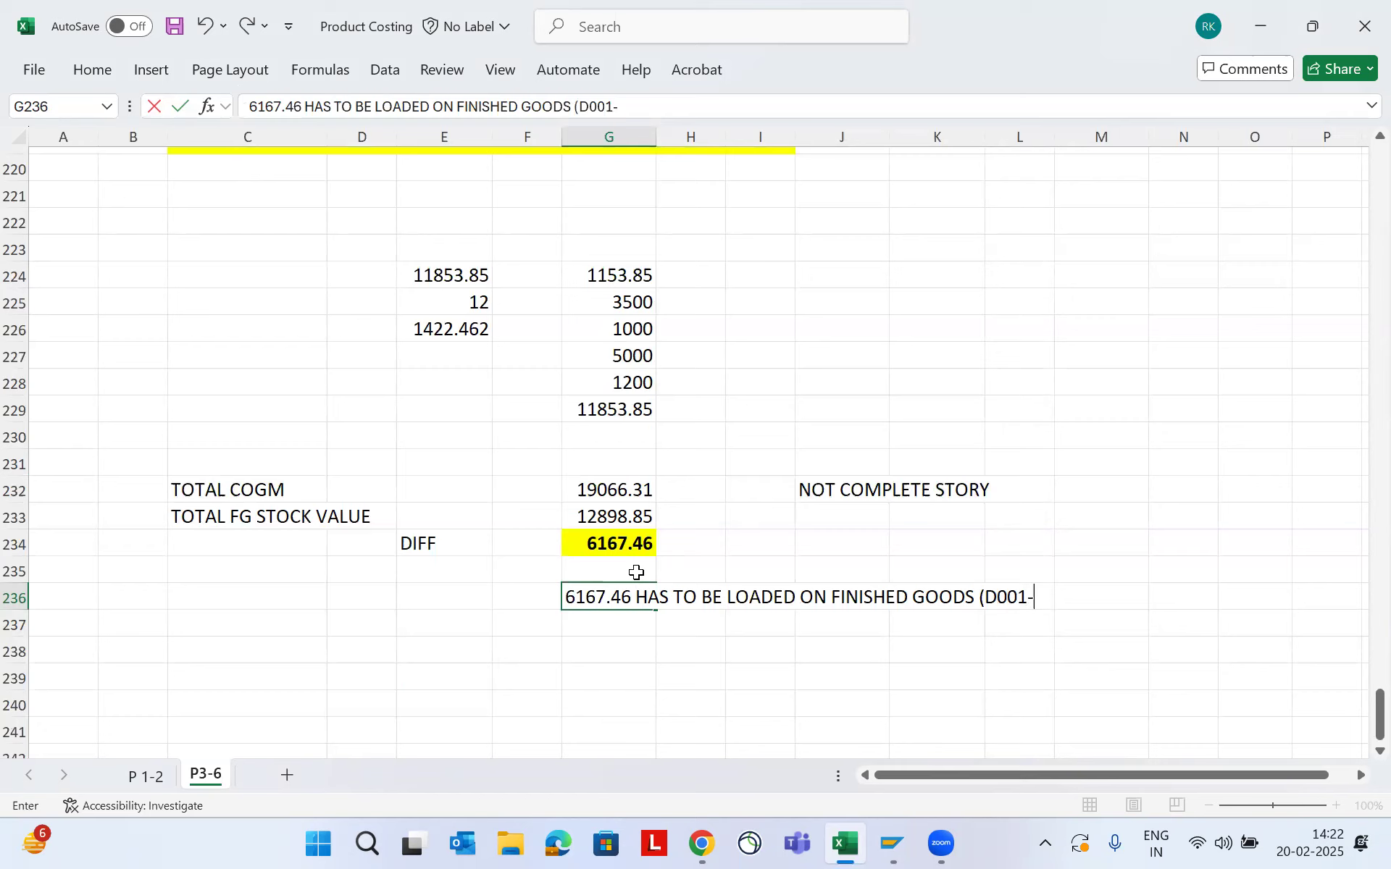
type("FG2)")
key("Return")
Enter the label VARIANCE/WIP CAL in C238, below the comparison of COGM and FG stock value
key("Down")
key("Up")
key("Up")
key("Down")
key("Down")
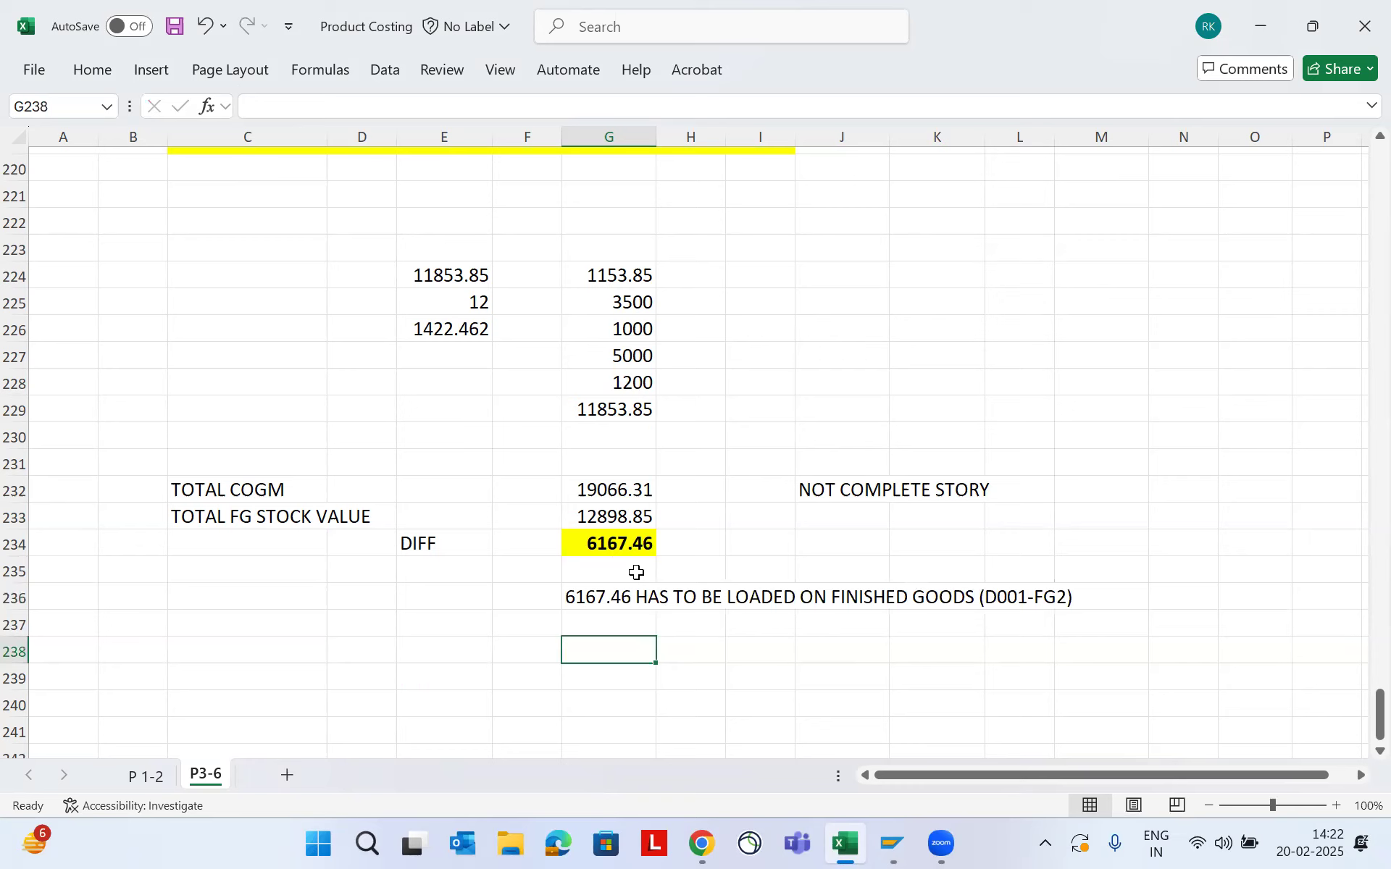
key("Left")
key("Right")
left_click(203, 648)
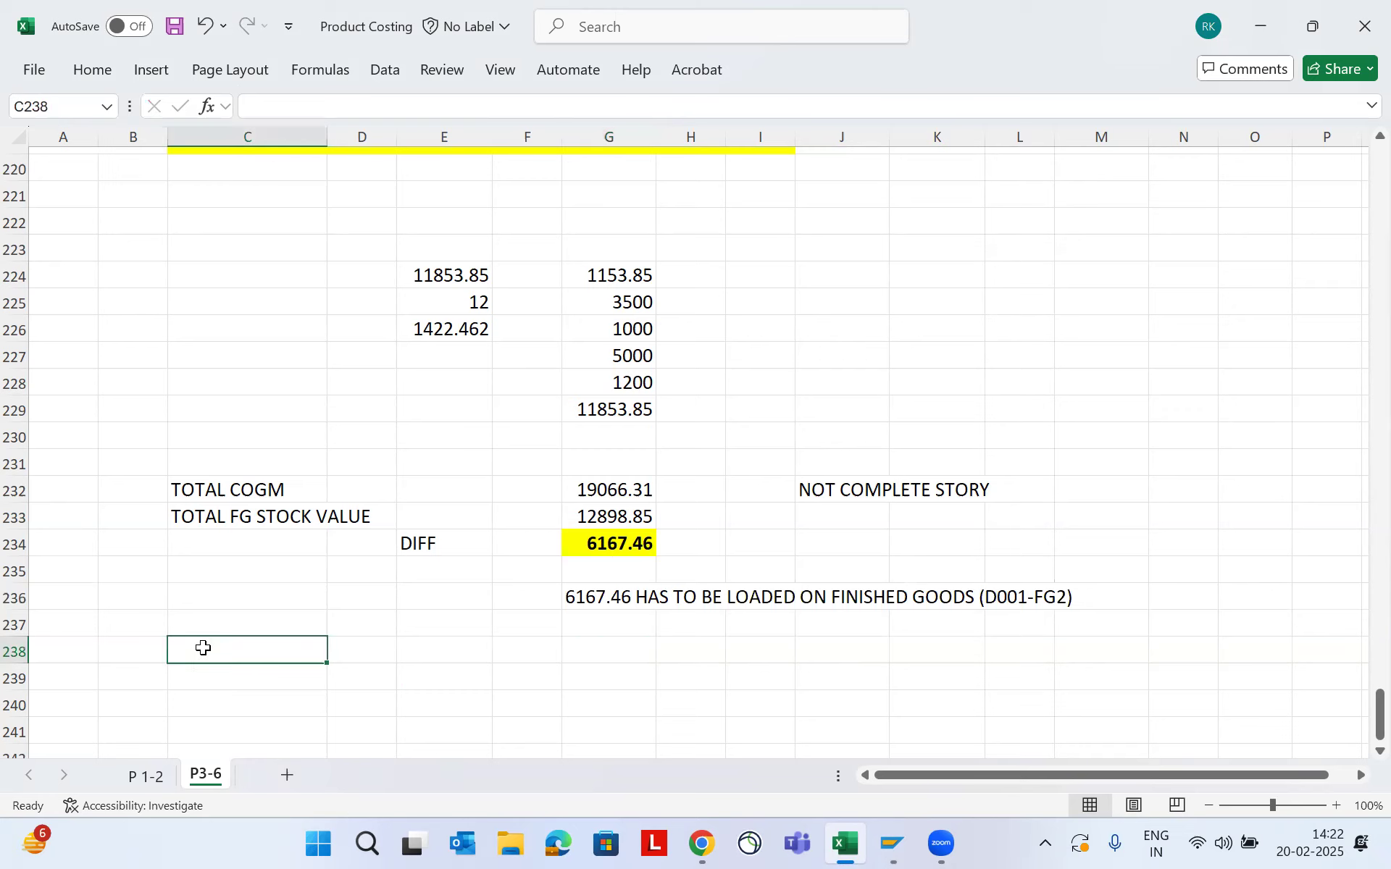
type("VA")
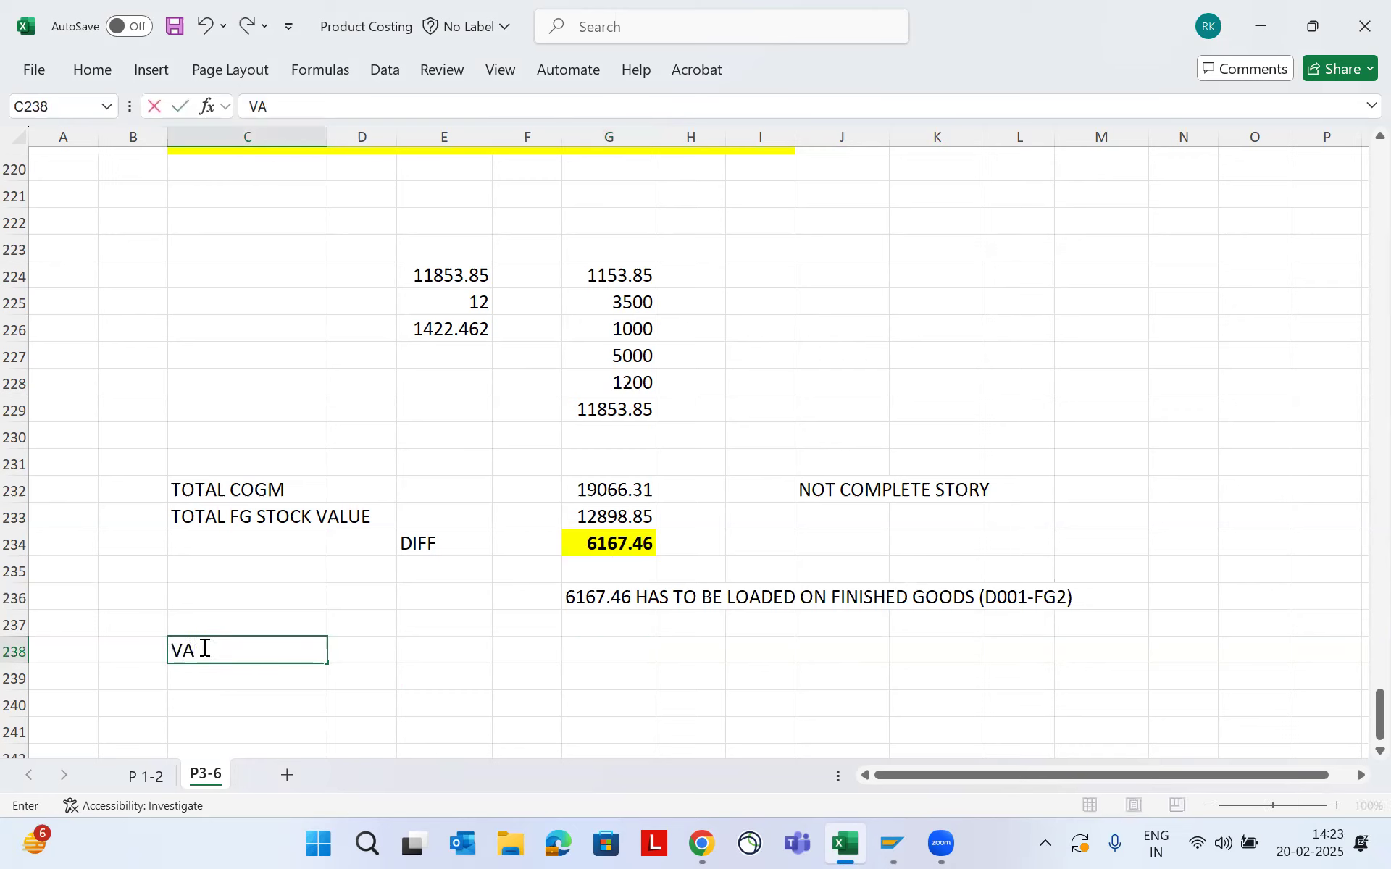
type("RIANCE/WIP CAL")
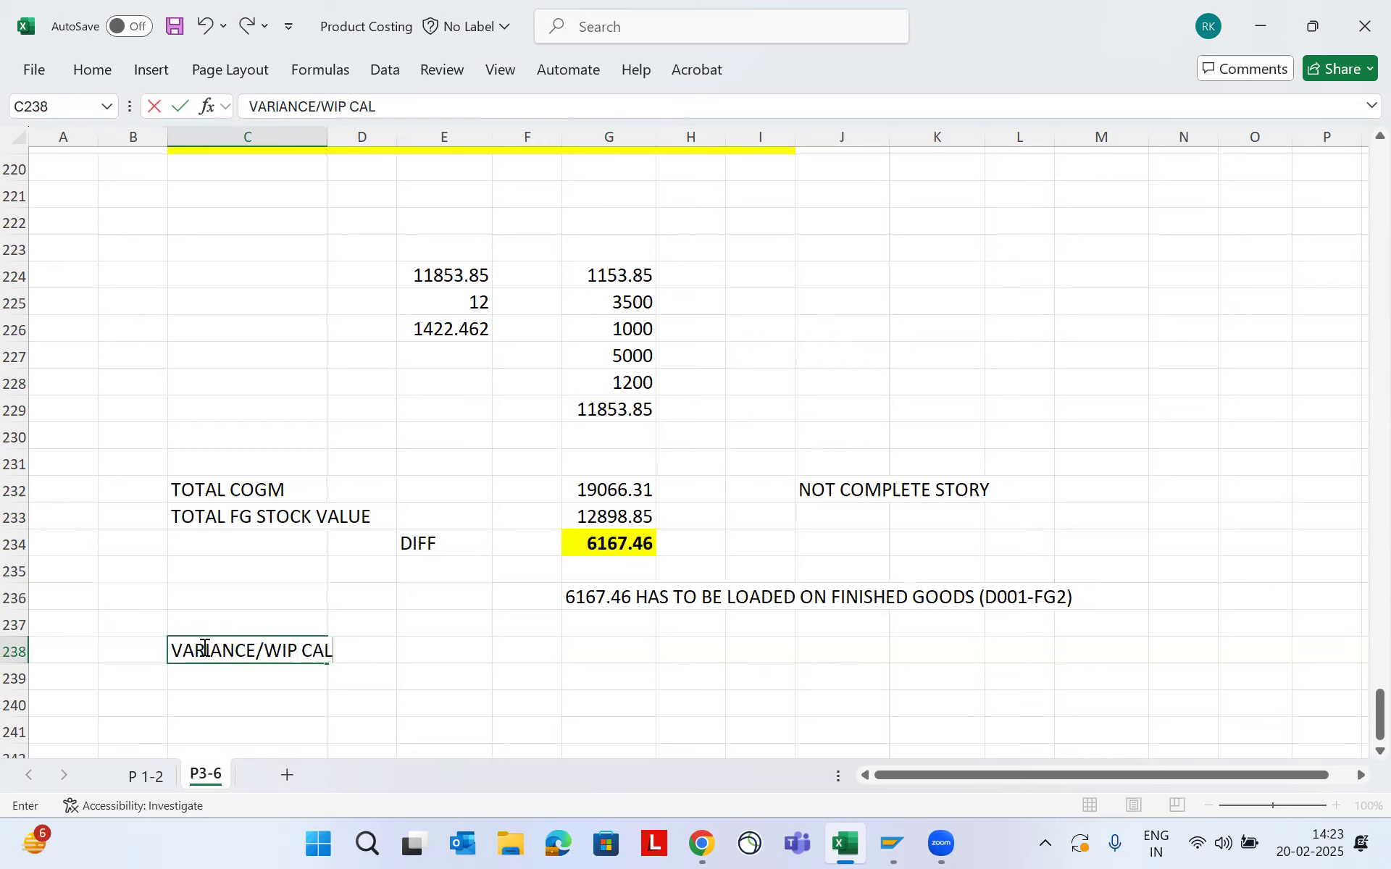
Add the credit entry beside the VARIANCE/WIP CAL label: CREDIT in G238 and PROCESS ORDER in H238
key("Right")
key("Right")
key("Right")
key("Right")
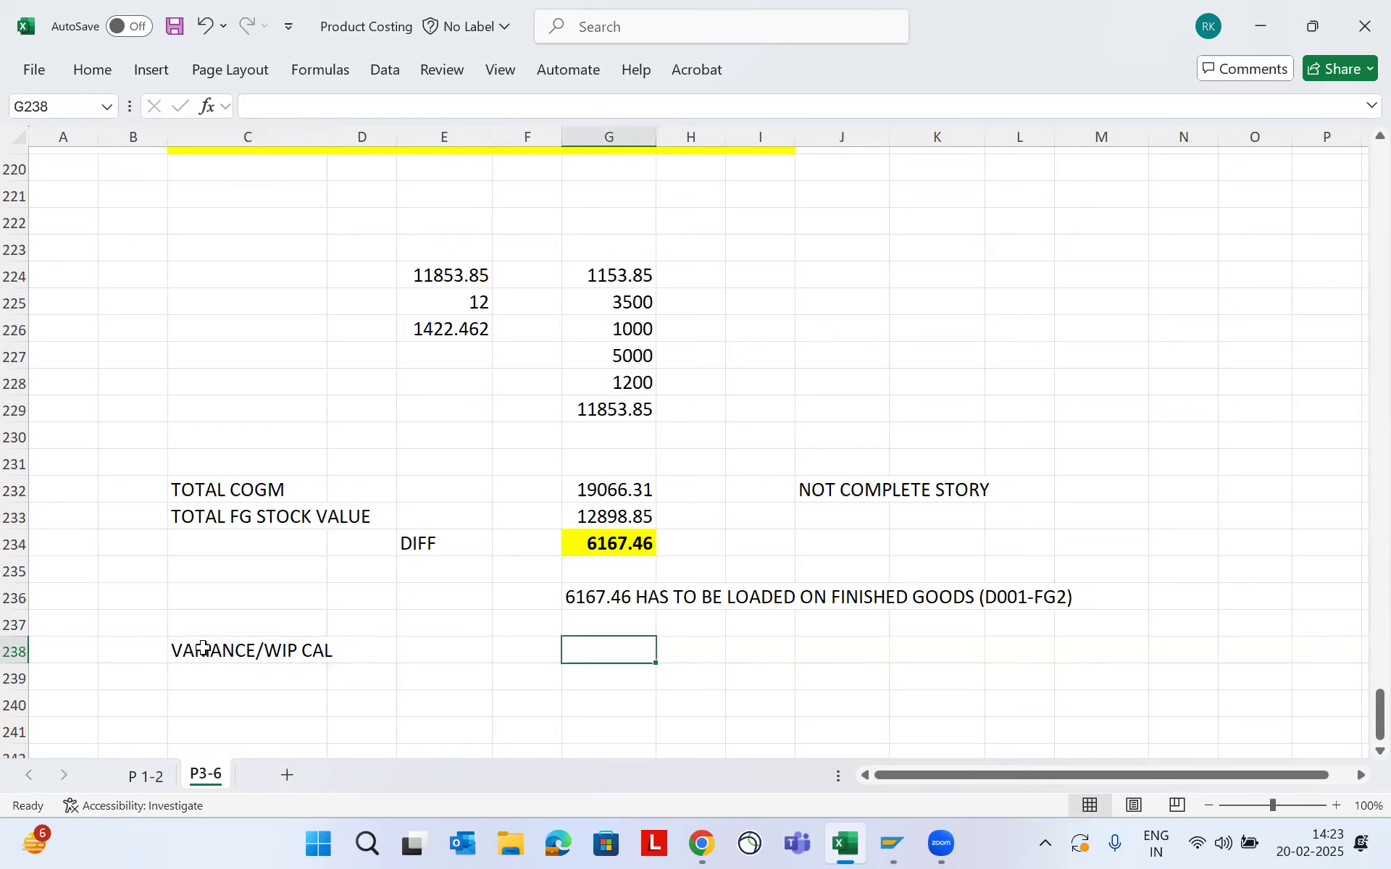
left_click(605, 598)
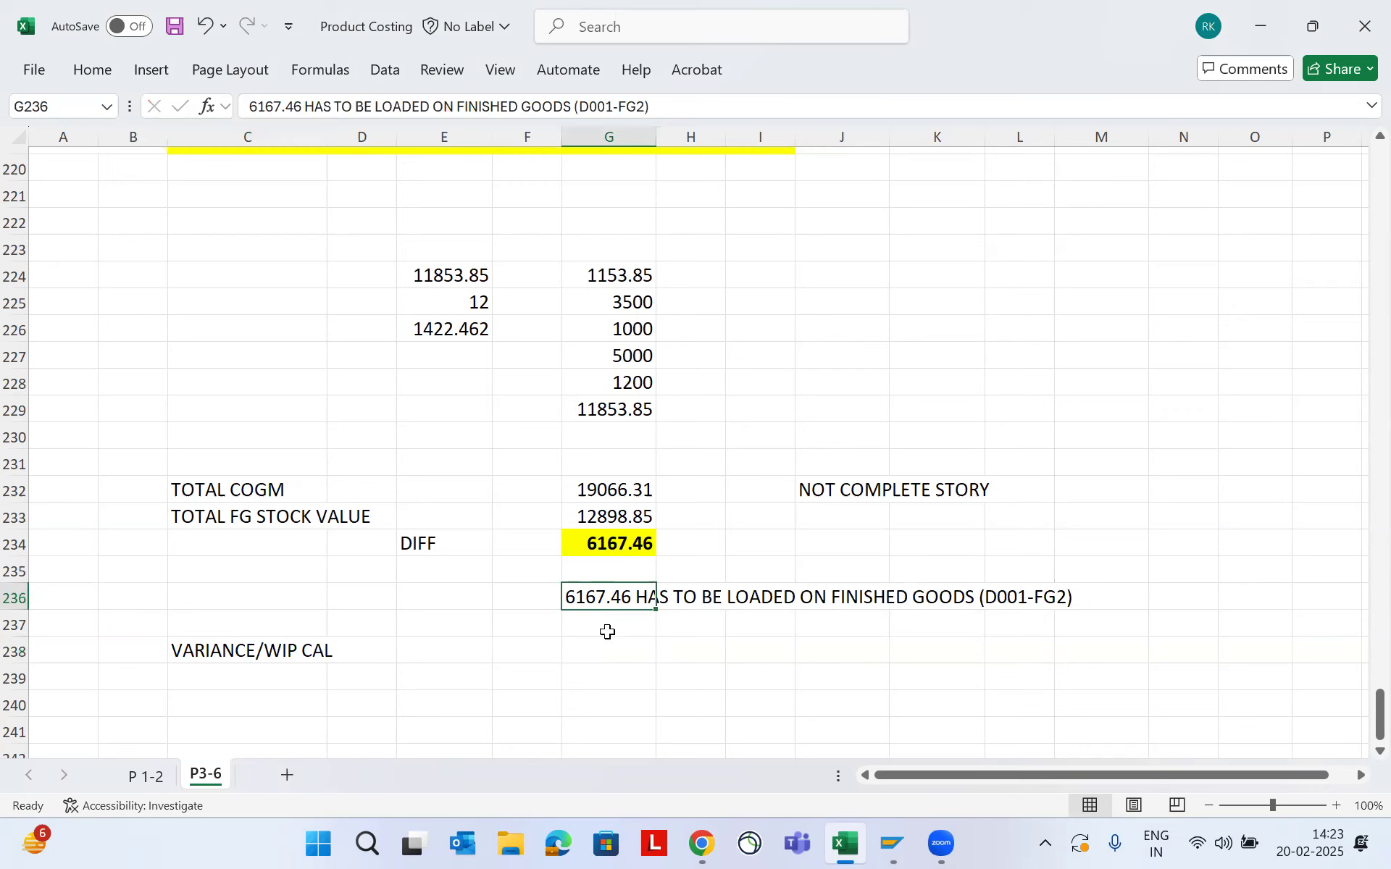
left_click(608, 652)
type("CREDIT")
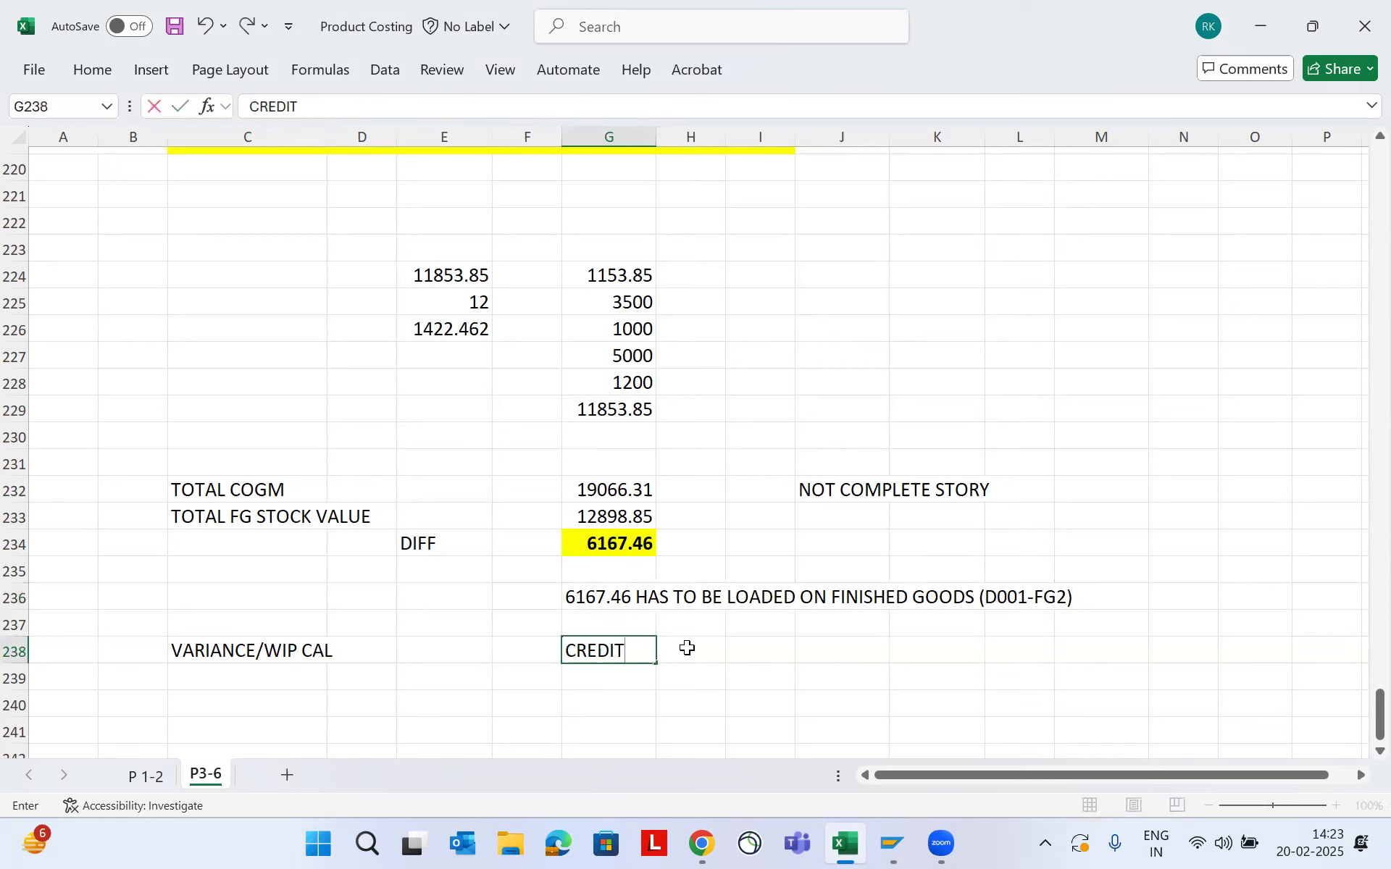
left_click(687, 649)
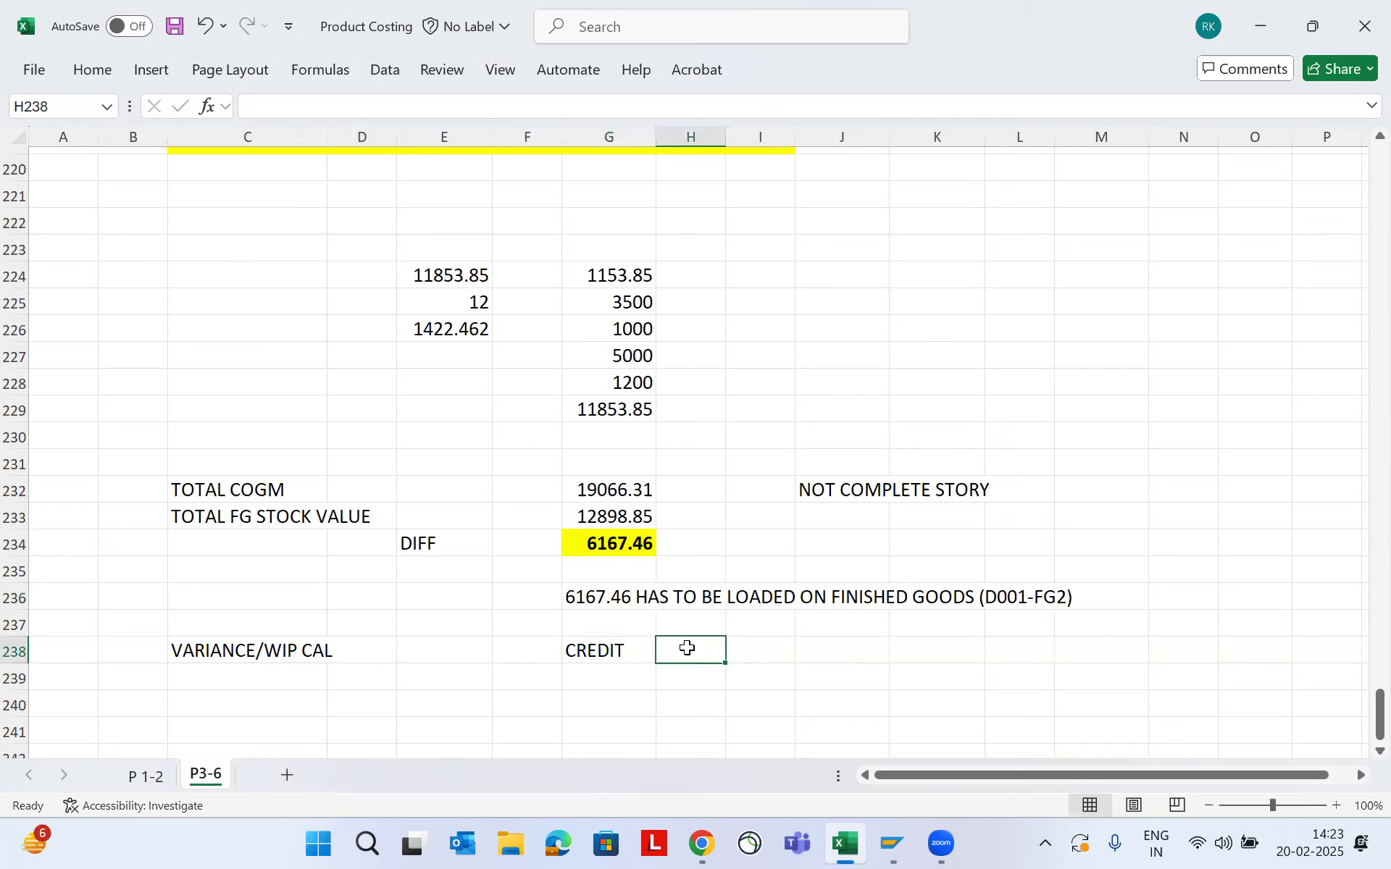
type("PROCESS ORDER")
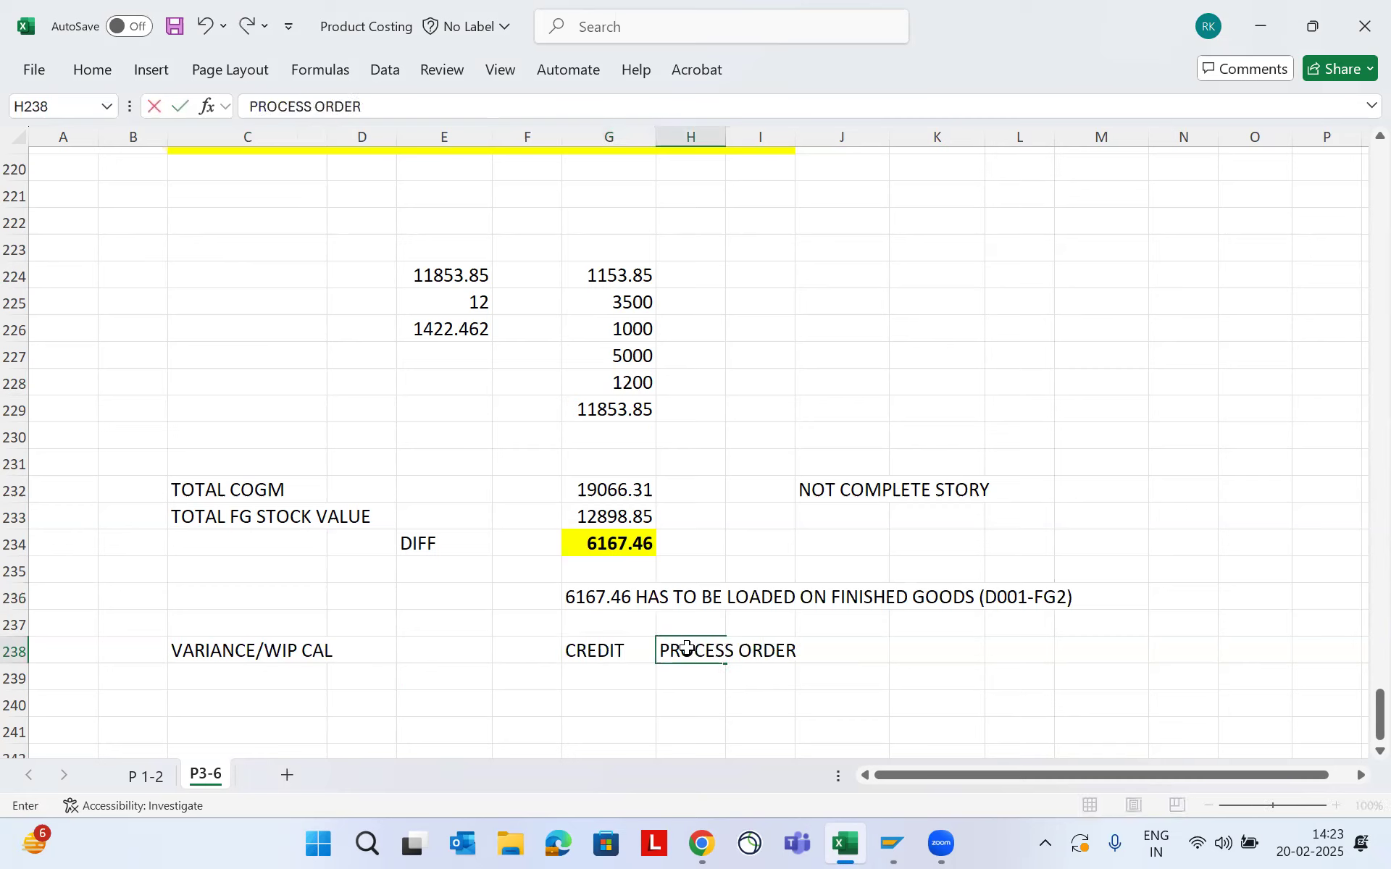
key("Return")
Add the debit entry below the credit one: DEBIT in G239 and GL-PRODUCTION VARIANCE in H239
type("DEBIT")
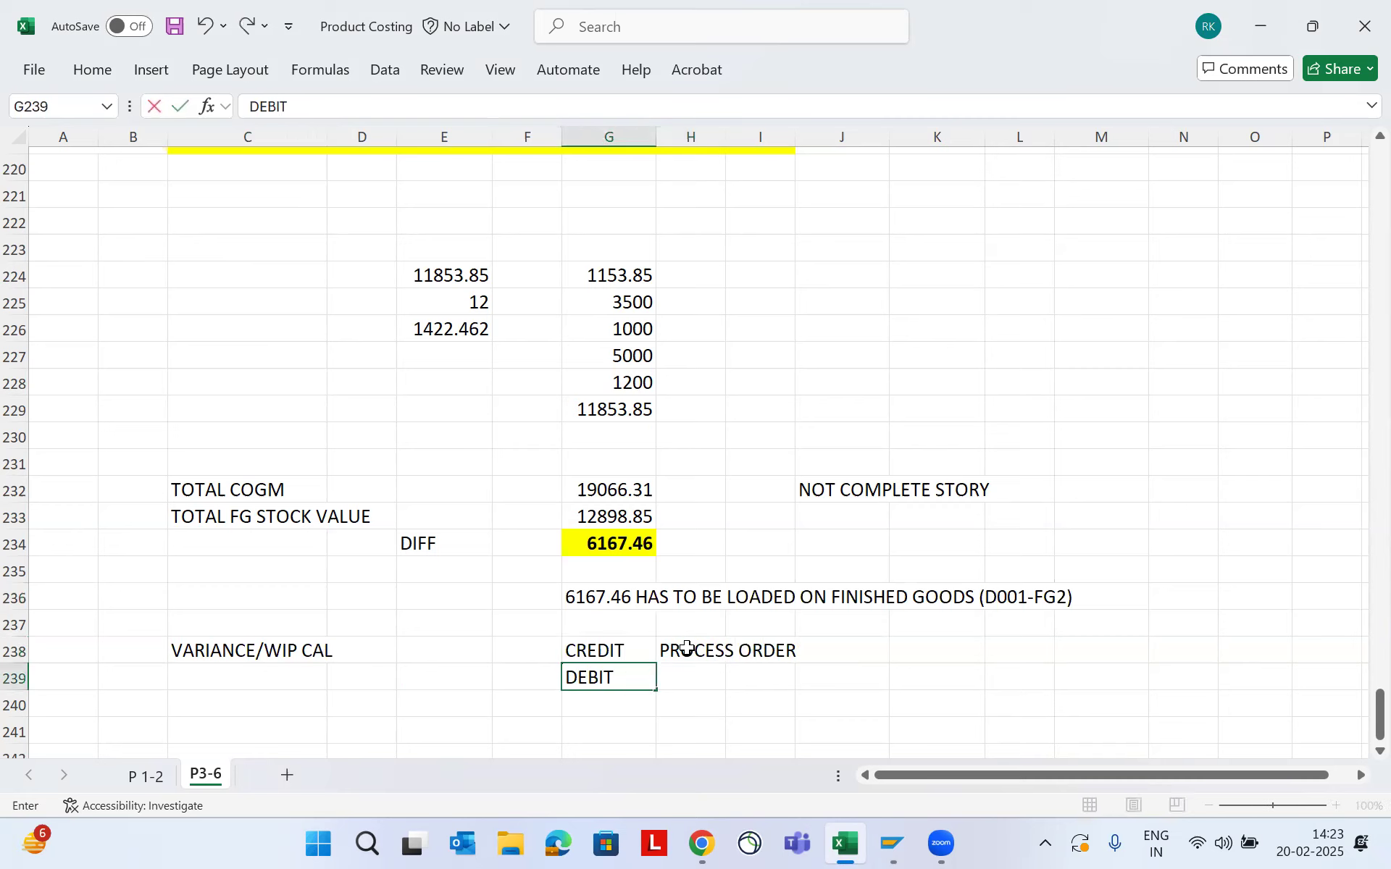
key("Tab")
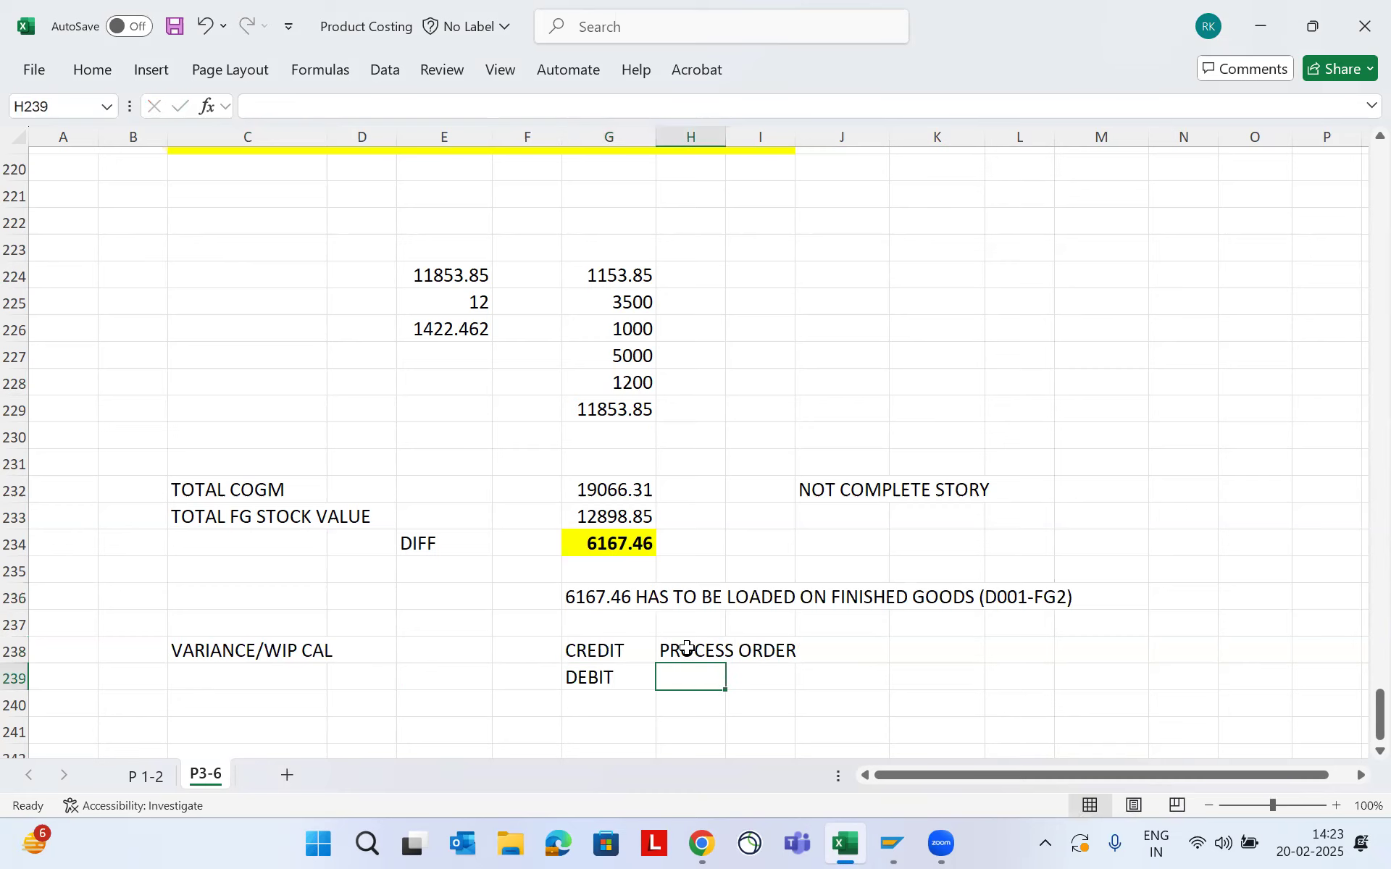
type("GL-")
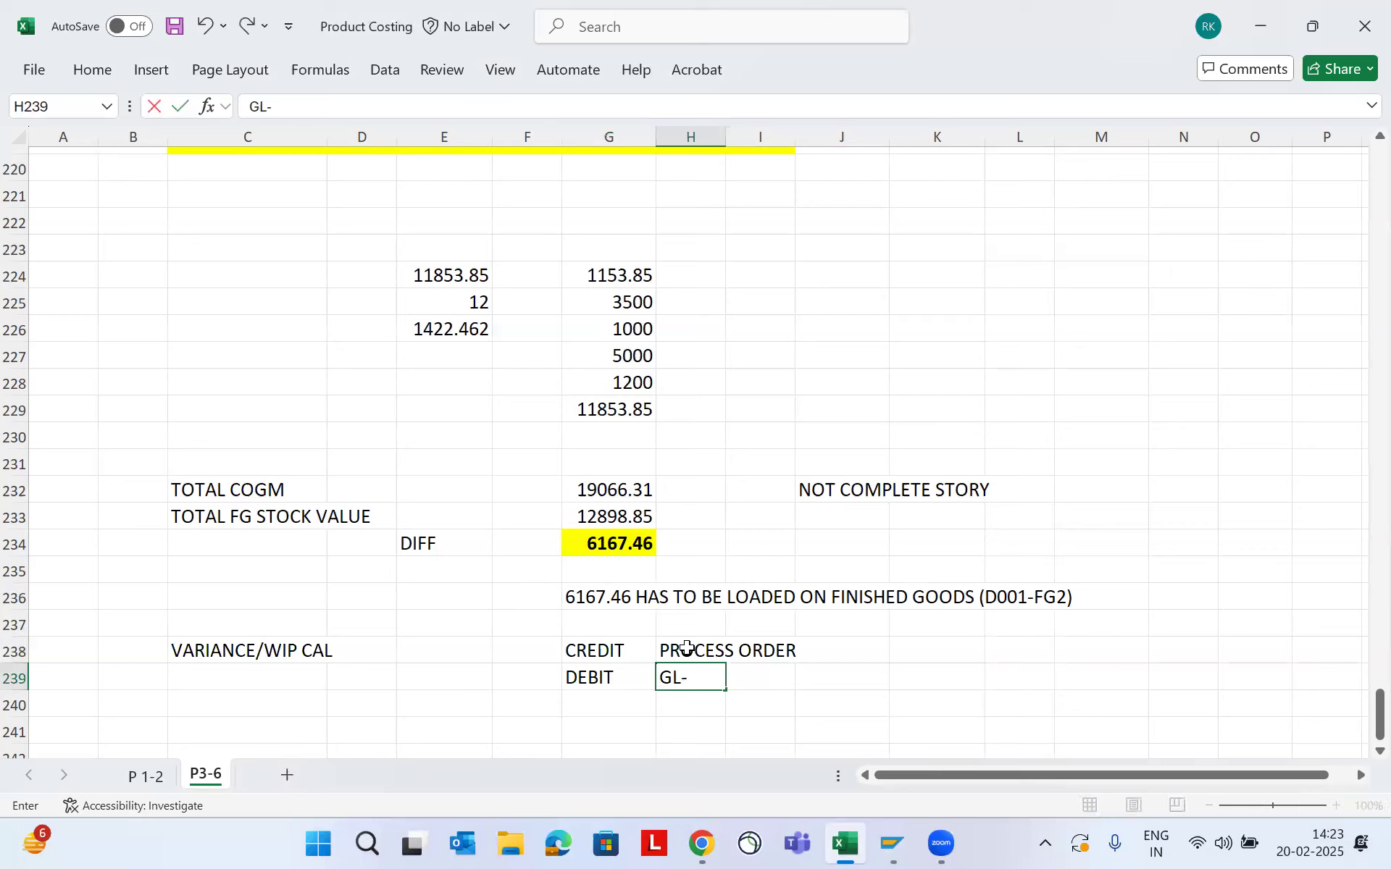
type("PRODUCTION VARIAN")
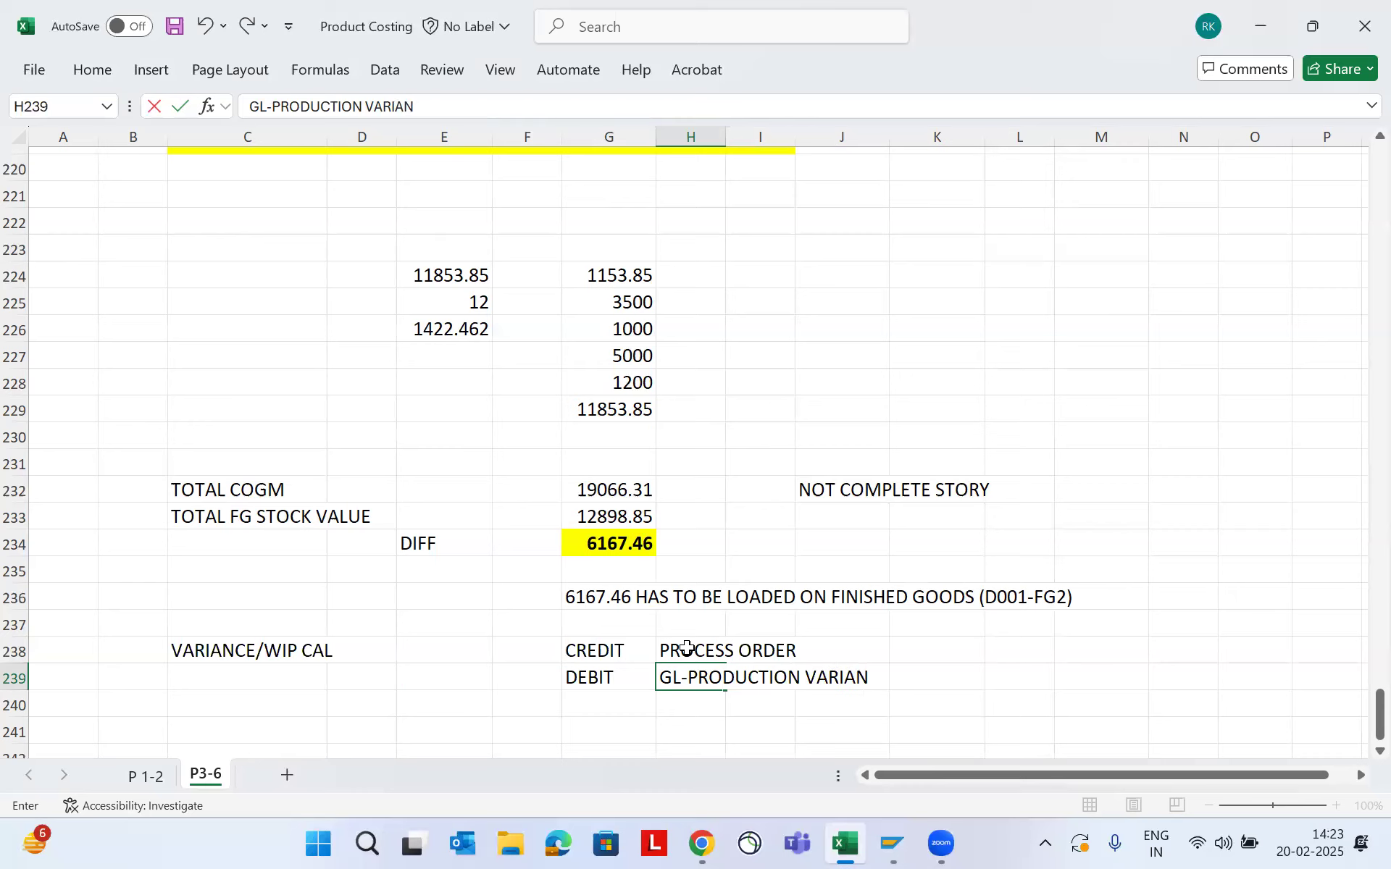
type("CE")
key("Return")
Review the debit and credit entries in the VARIANCE/WIP CAL rows, and switch to the Cost Trend-D001 report in SAP
key("Up")
key("shift+Right")
key("shift+Right")
key("shift+Right")
key("shift+Right")
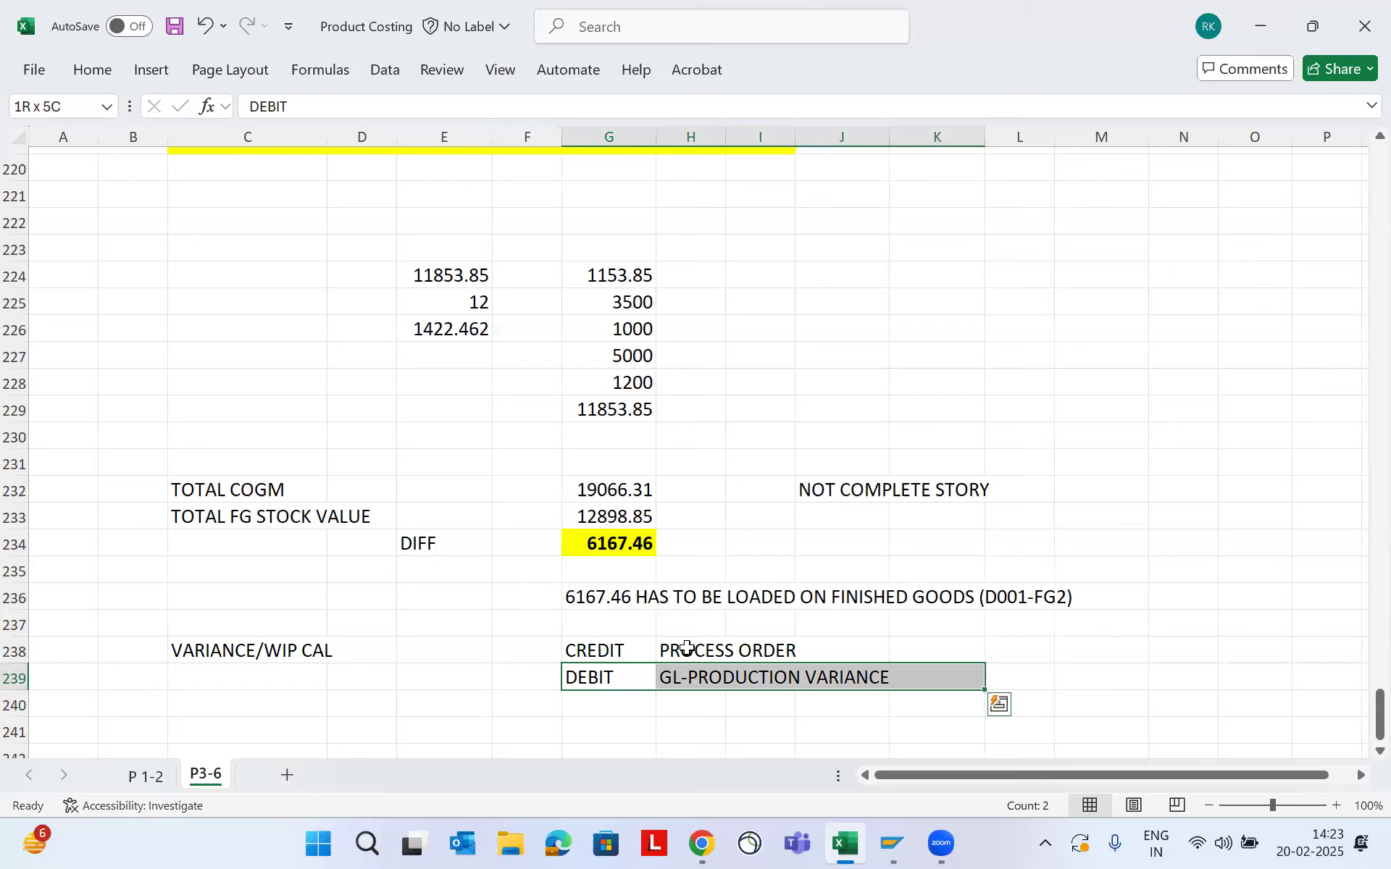
scroll(685, 647, "down", 2)
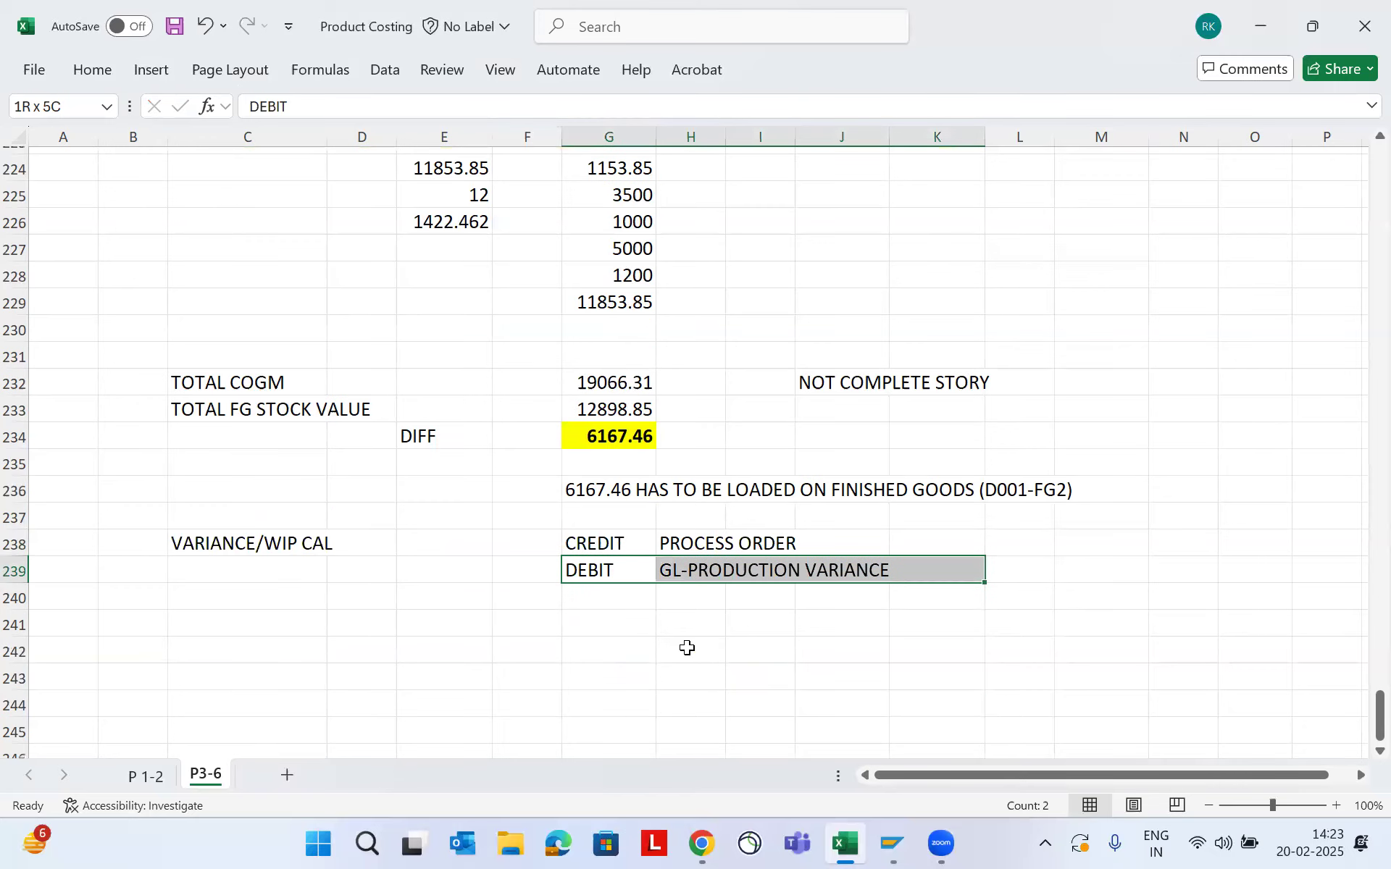
left_click(623, 632)
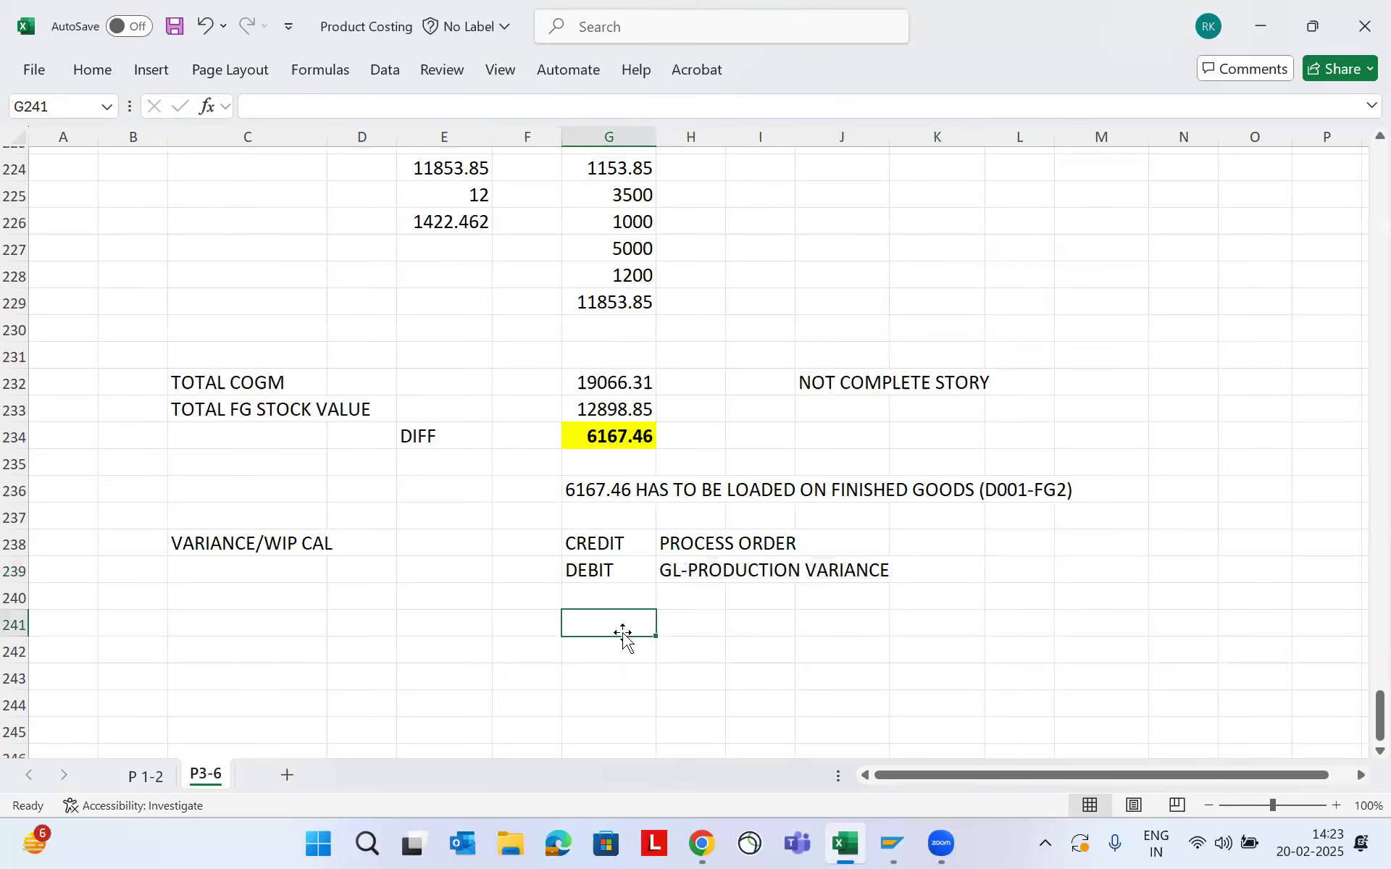
left_click_drag(587, 573, 801, 571)
left_click(601, 647)
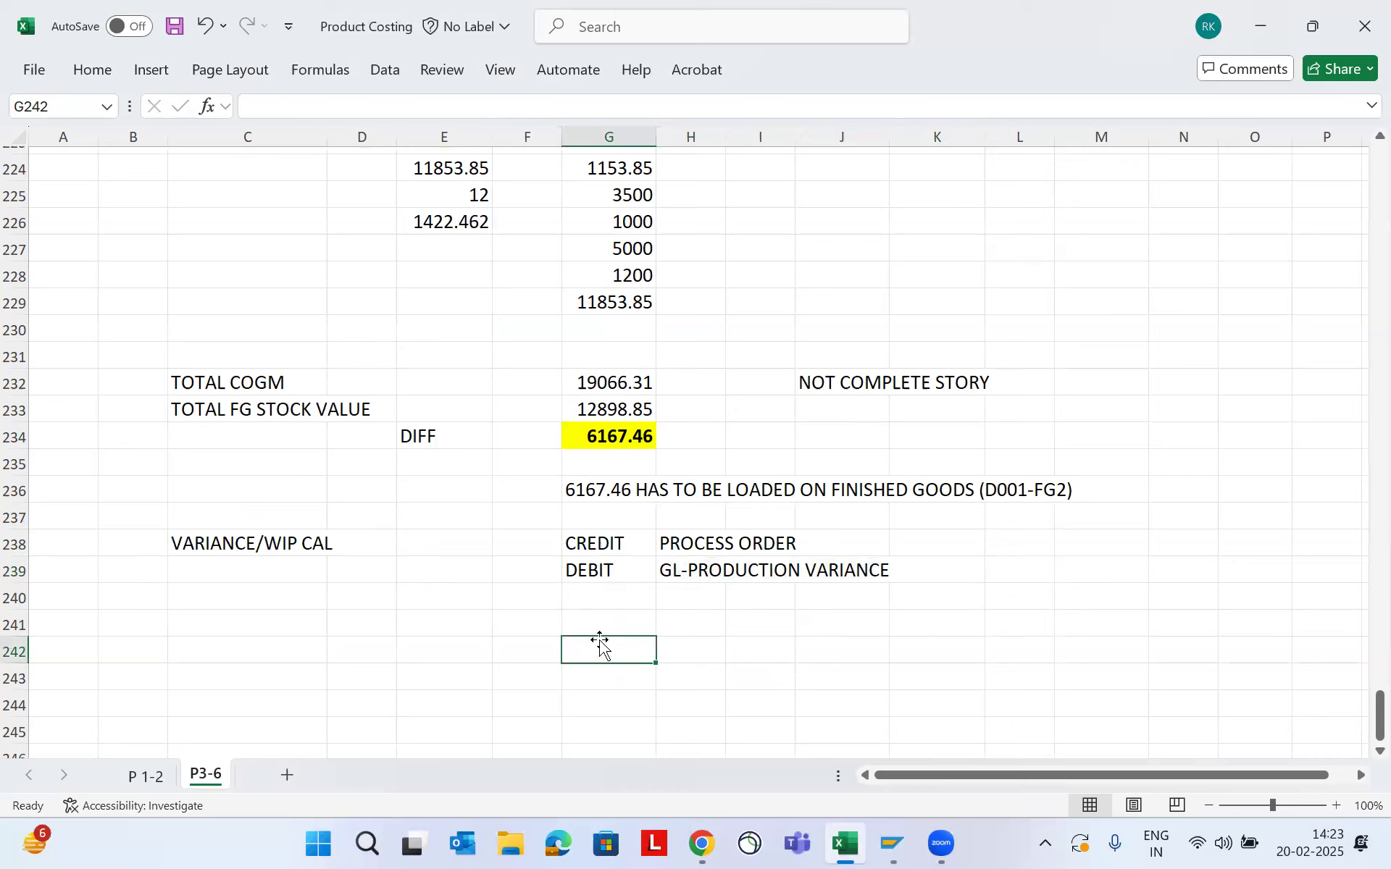
left_click(606, 571)
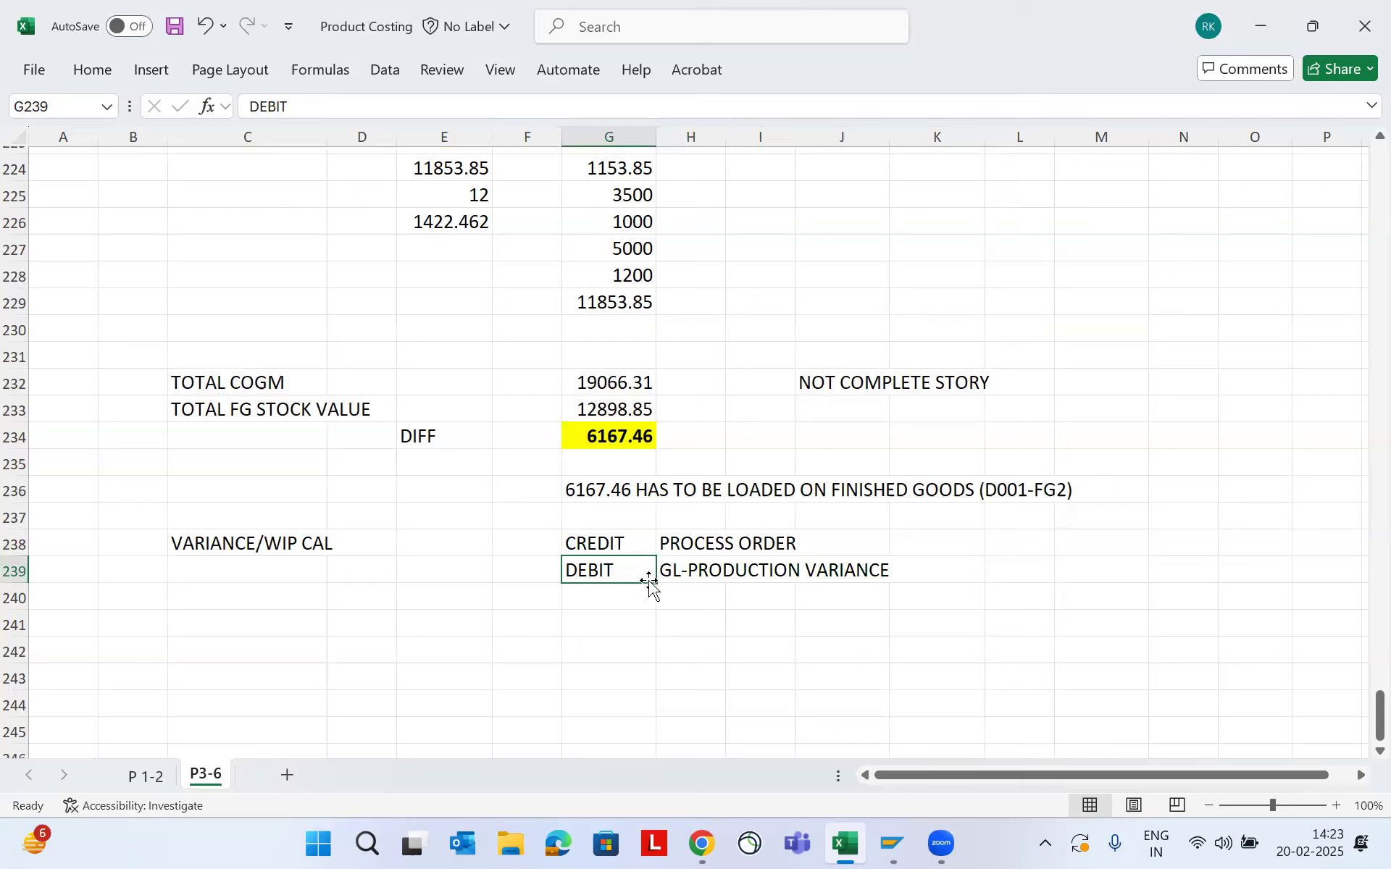
left_click(638, 623)
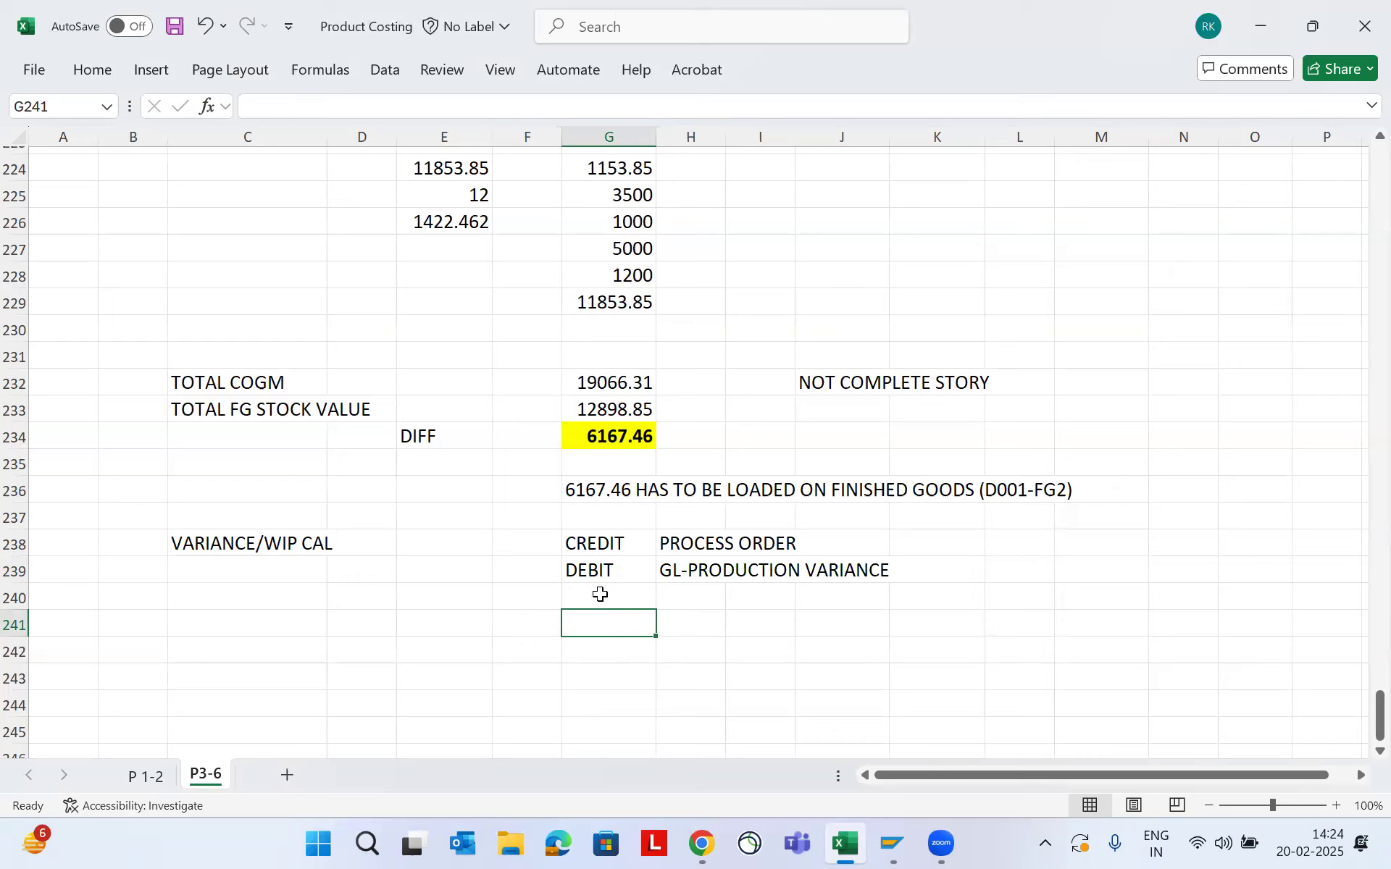
left_click(763, 624)
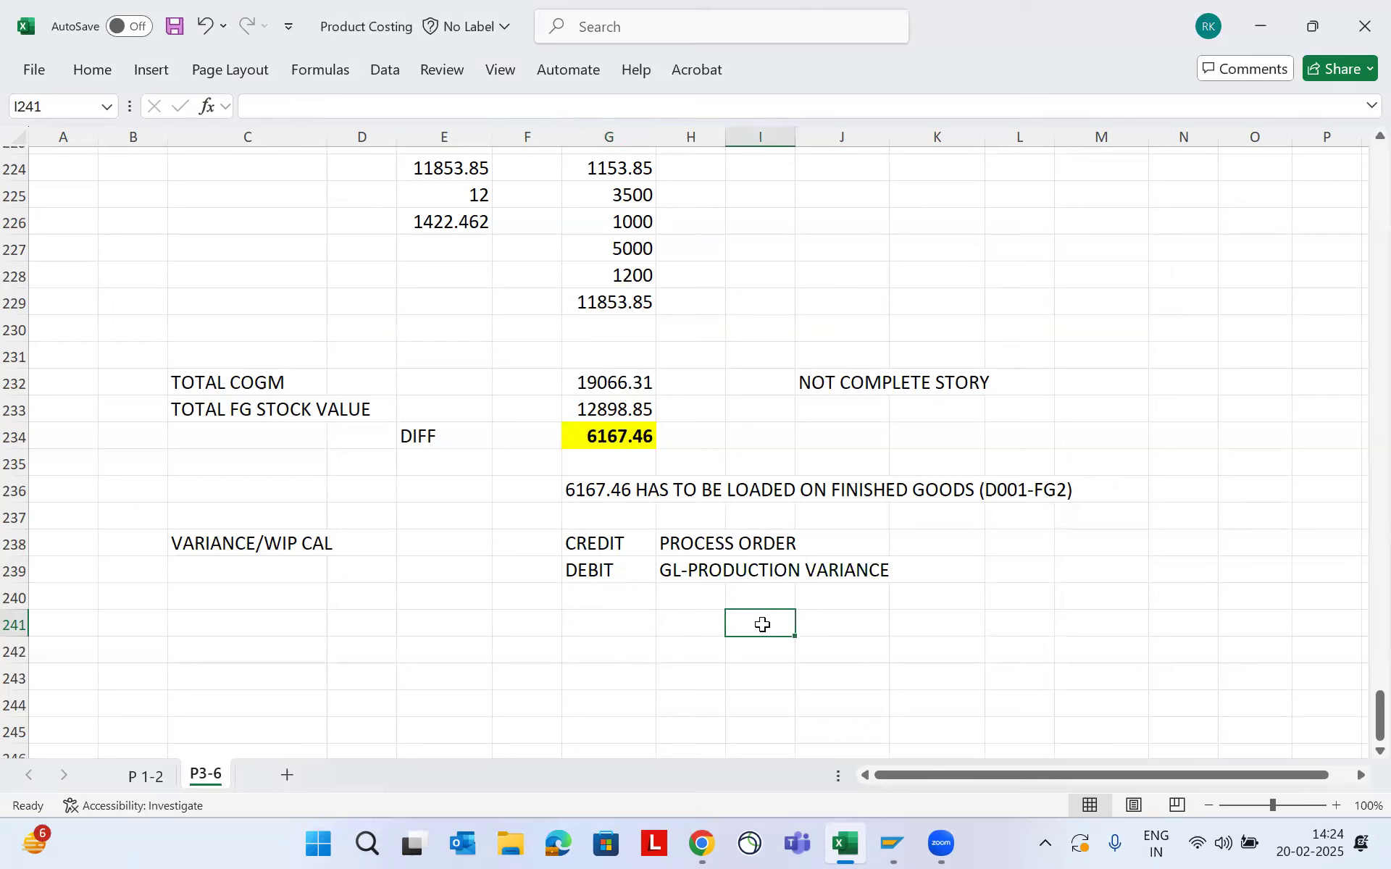
left_click_drag(15, 544, 478, 624)
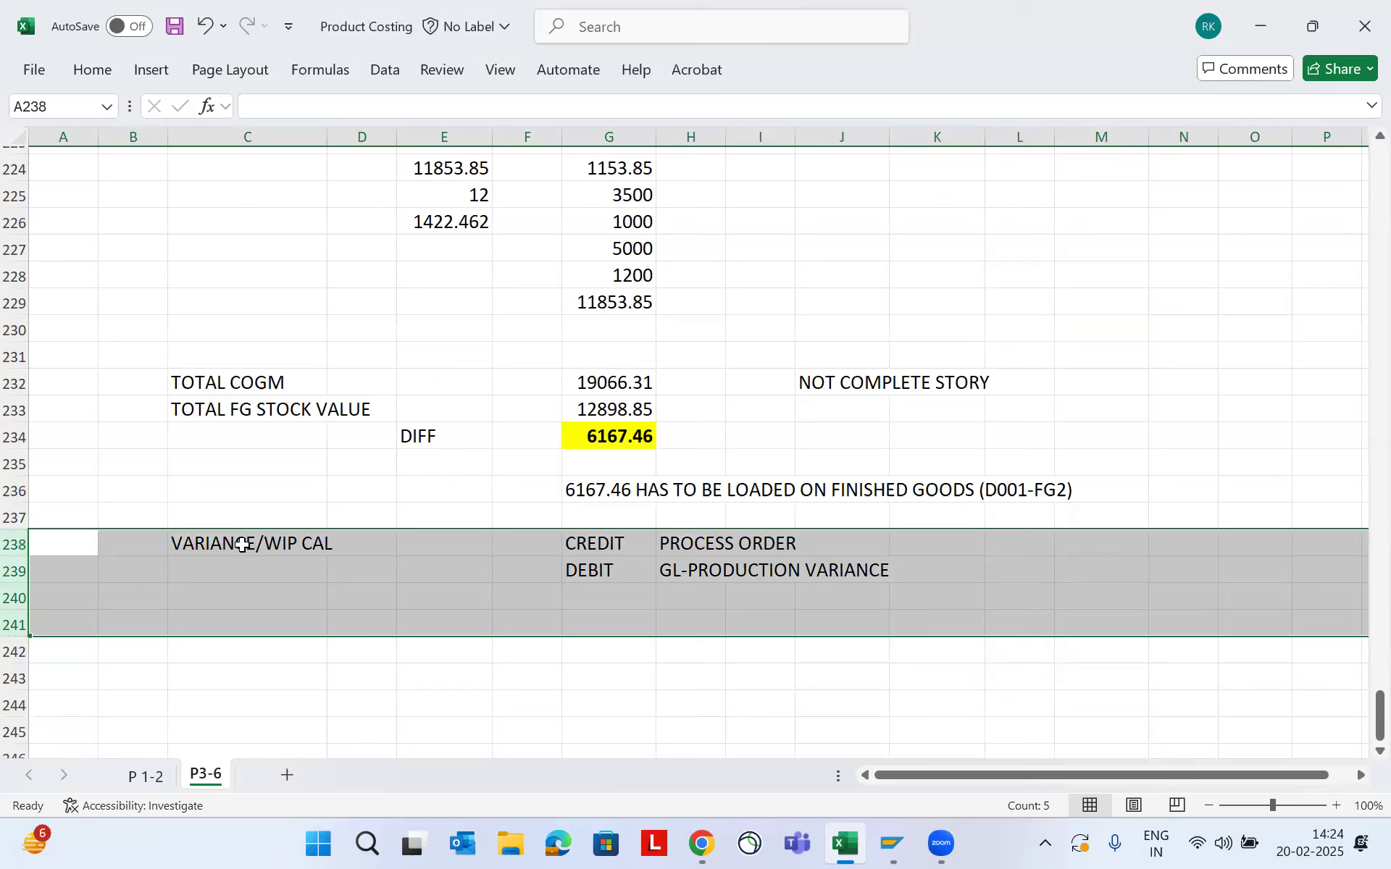
mouse_move(899, 845)
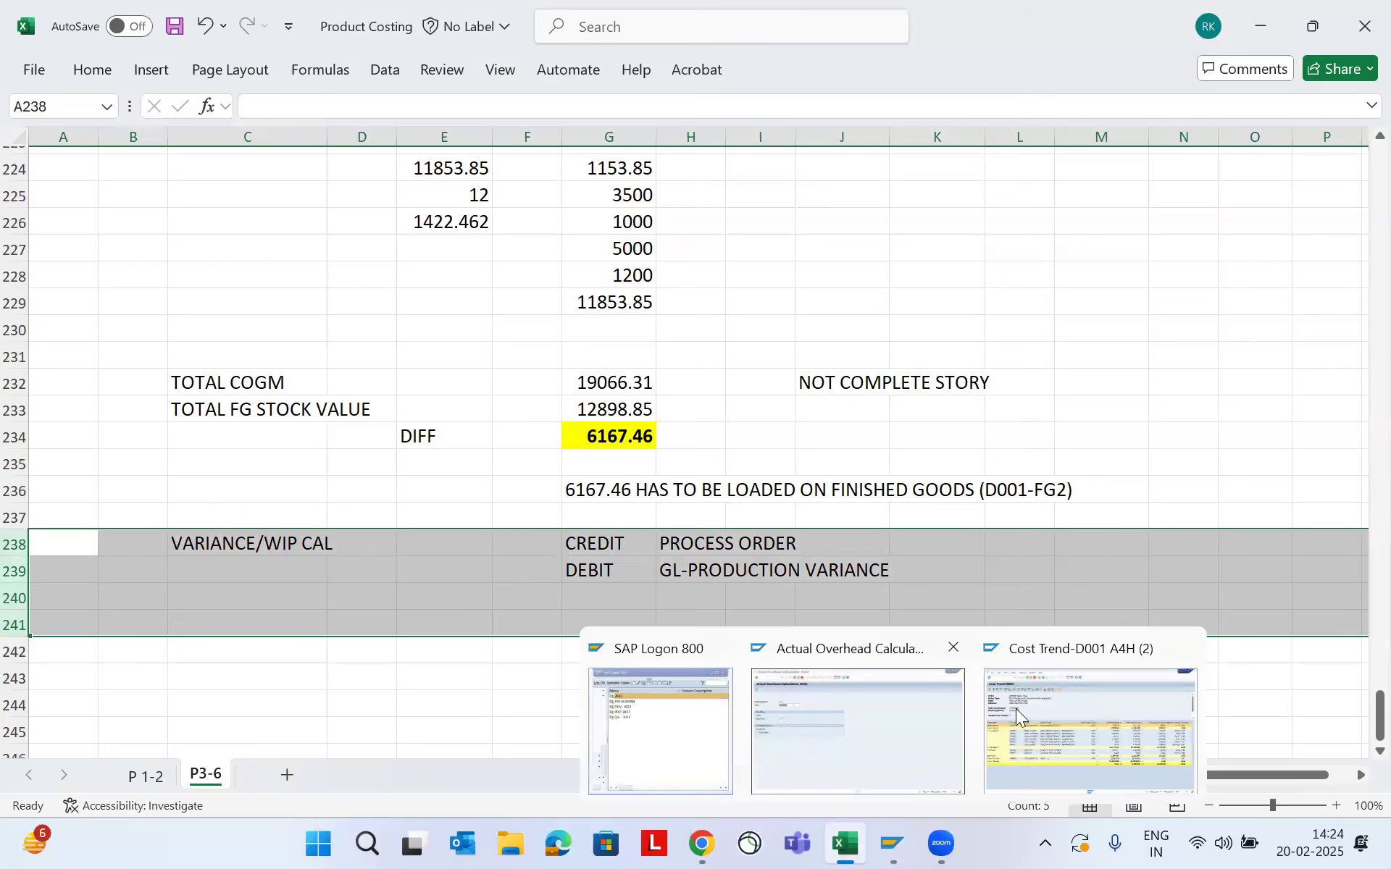
left_click(1022, 727)
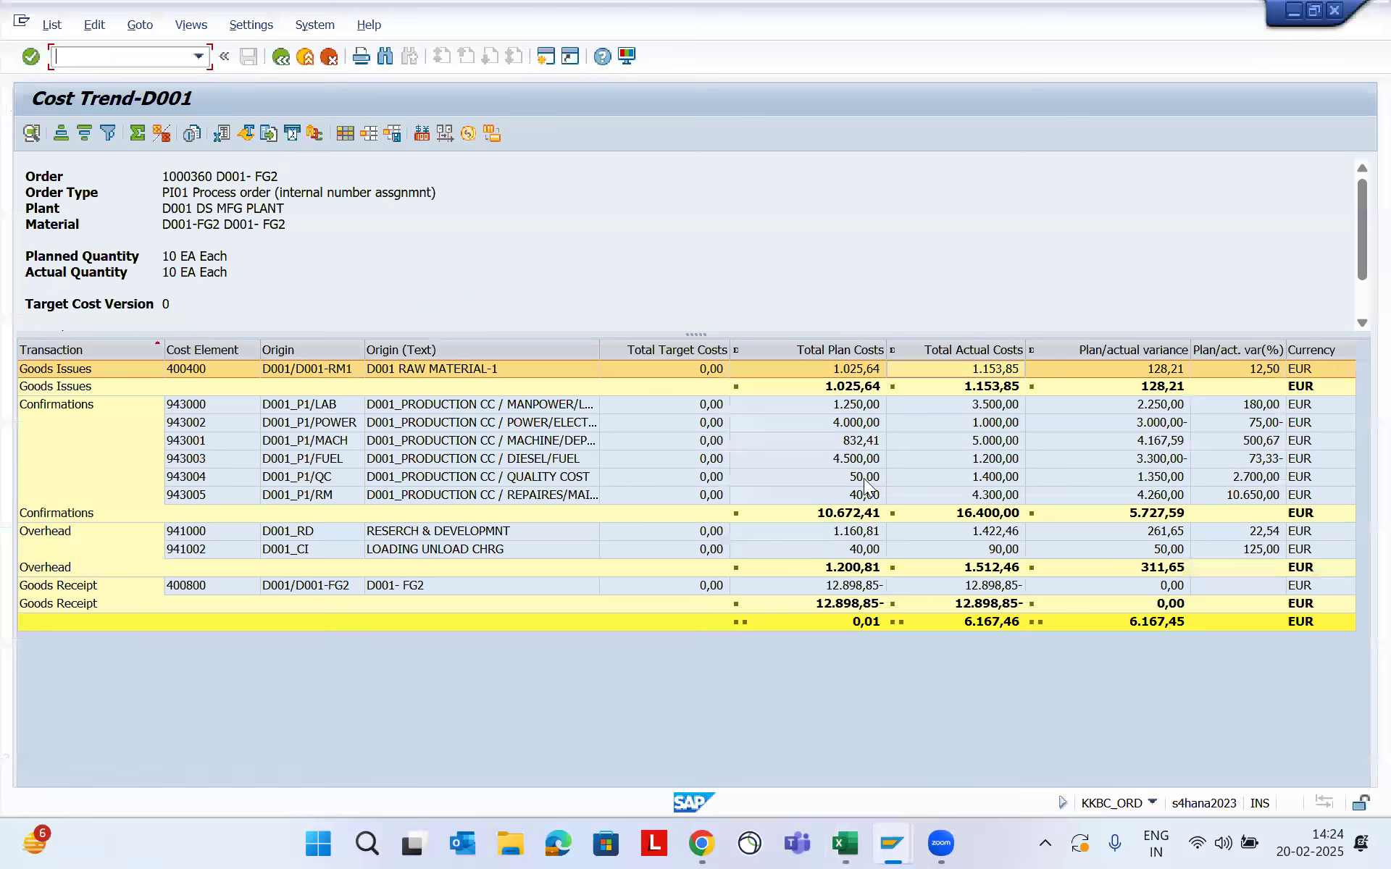